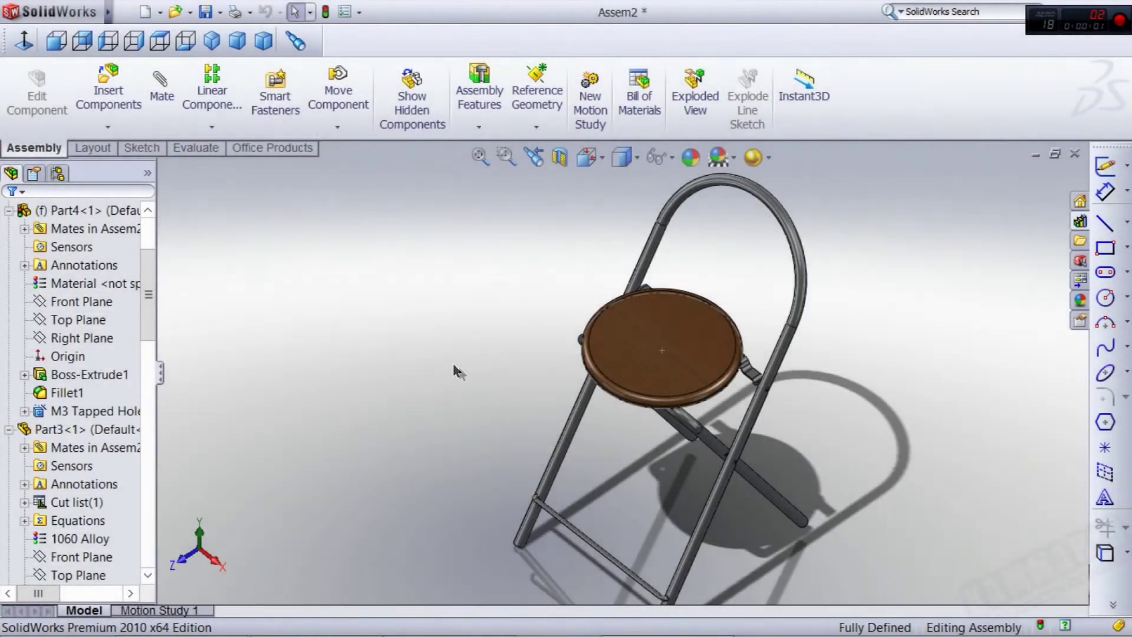
# Examine the folding chair assembly's seat, seat supports and bent leg tubes from several angles
pyautogui.moveTo(561, 418); pyautogui.dragTo(560, 376, button='middle')
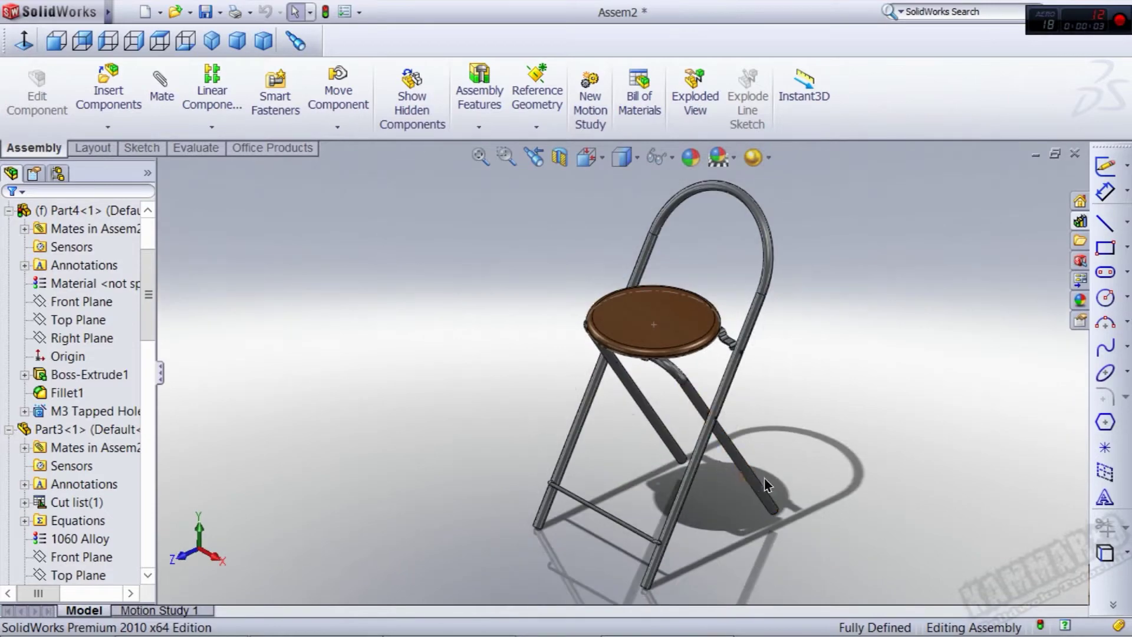
pyautogui.scroll(-6, 713, 408)
pyautogui.scroll(8, 686, 425)
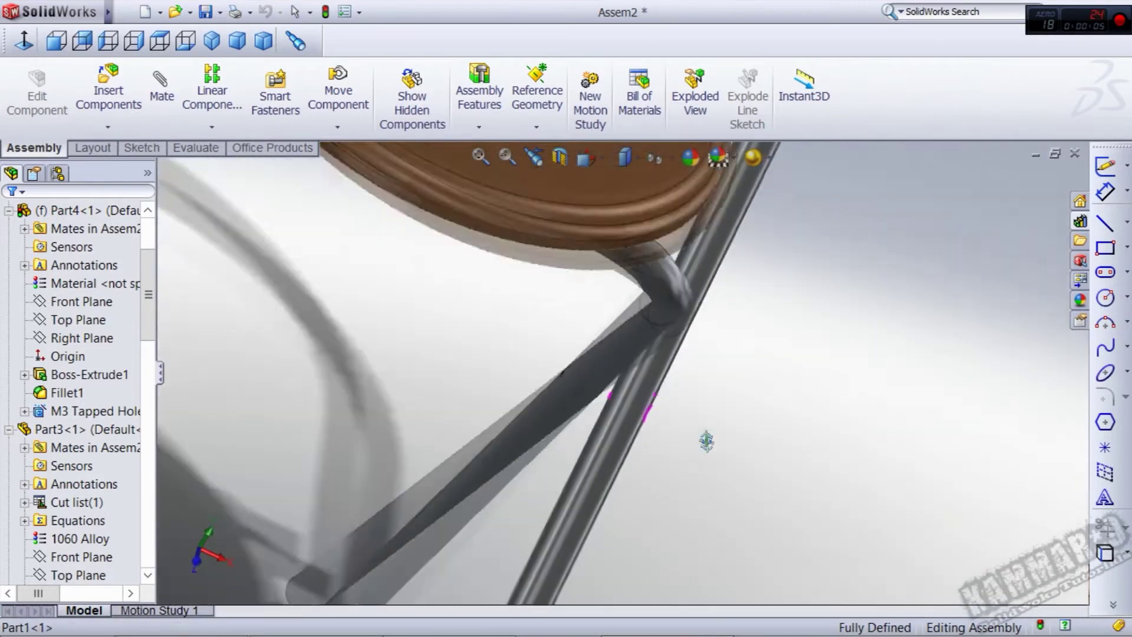
pyautogui.moveTo(586, 350); pyautogui.dragTo(540, 332, button='middle')
pyautogui.moveTo(616, 353); pyautogui.dragTo(589, 371)
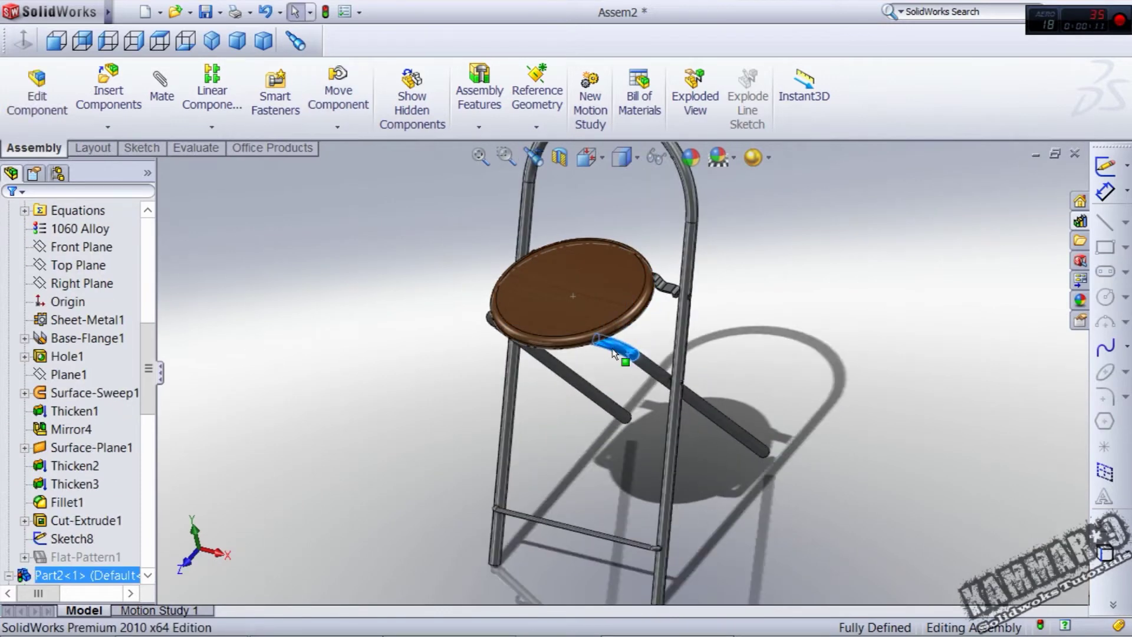
pyautogui.scroll(-4, 612, 345)
pyautogui.moveTo(614, 345); pyautogui.dragTo(584, 291, button='middle')
pyautogui.scroll(-3, 624, 355)
pyautogui.moveTo(624, 355); pyautogui.dragTo(575, 386)
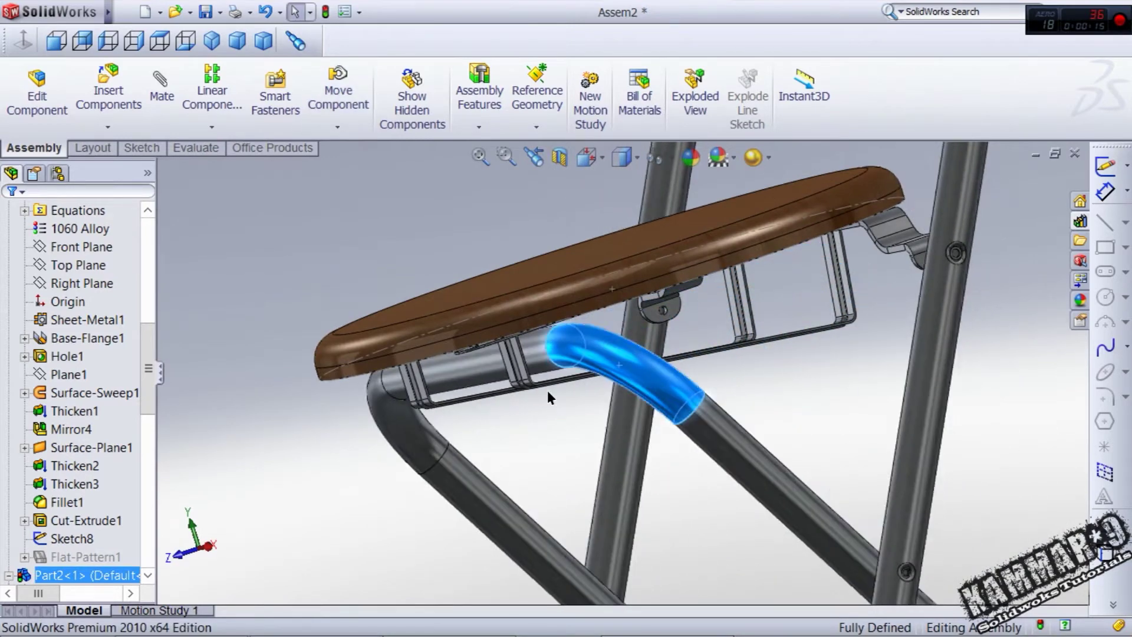
pyautogui.scroll(3, 547, 390)
pyautogui.moveTo(546, 257); pyautogui.dragTo(571, 366, button='middle')
pyautogui.scroll(2, 688, 388)
pyautogui.scroll(-2, 725, 393)
pyautogui.moveTo(734, 245); pyautogui.dragTo(667, 333, button='middle')
pyautogui.scroll(2, 753, 290)
pyautogui.scroll(3, 753, 290)
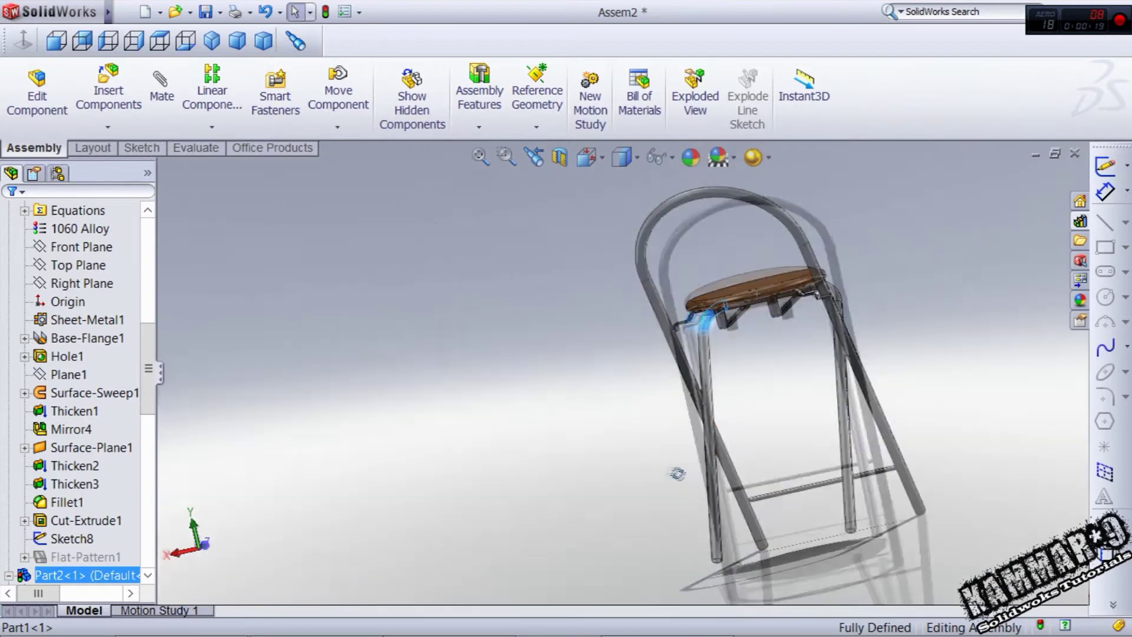
# Examine the lower ends of the chair's leg tubes up close
pyautogui.moveTo(660, 469); pyautogui.dragTo(805, 539, button='middle')
pyautogui.scroll(-6, 811, 566)
pyautogui.scroll(-2, 716, 496)
pyautogui.moveTo(692, 495); pyautogui.dragTo(723, 517, button='middle')
pyautogui.scroll(2, 713, 511)
pyautogui.scroll(4, 669, 428)
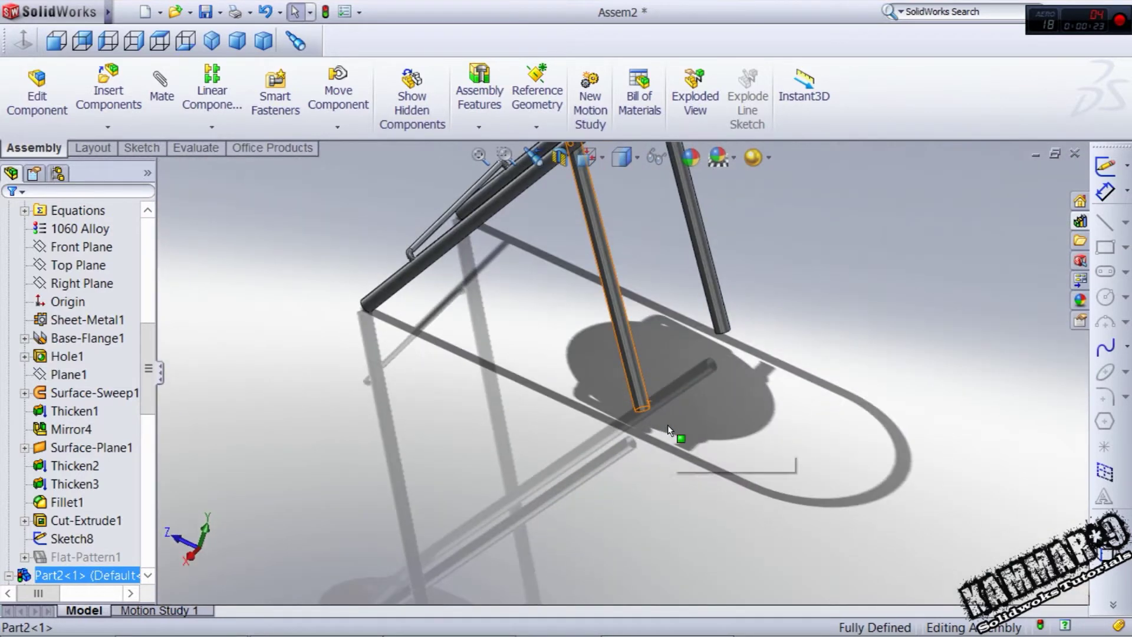
pyautogui.scroll(-3, 518, 269)
pyautogui.moveTo(518, 270); pyautogui.dragTo(531, 366, button='middle')
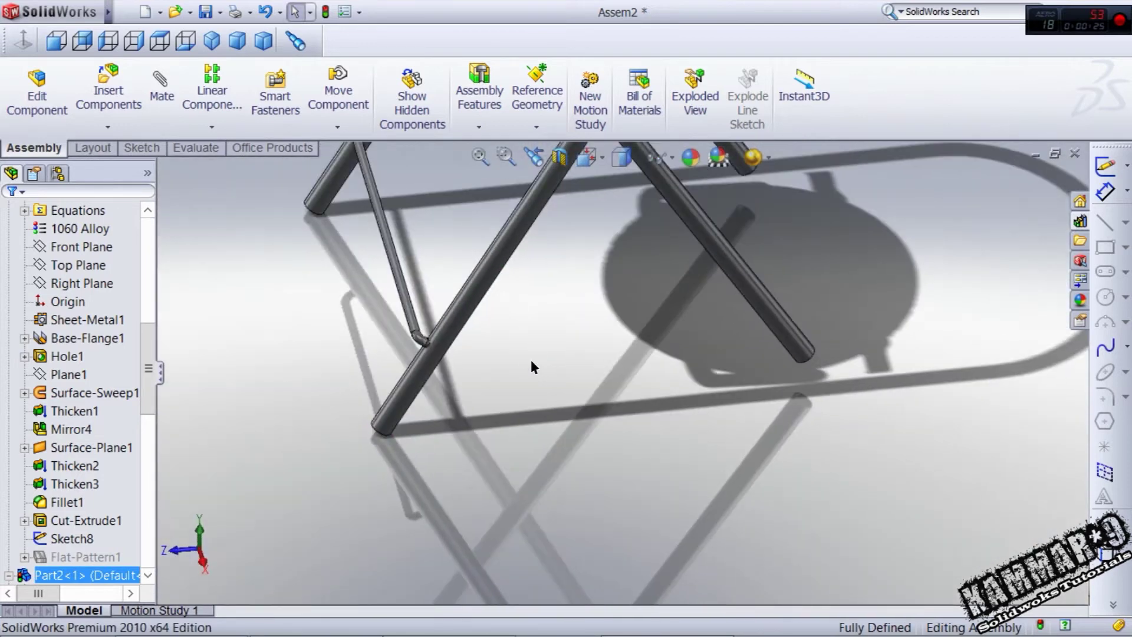
# Create a new part and sketch a circle about 76 mm in diameter on the Front Plane, centred on the origin
pyautogui.click(144, 12)
pyautogui.click(722, 548)
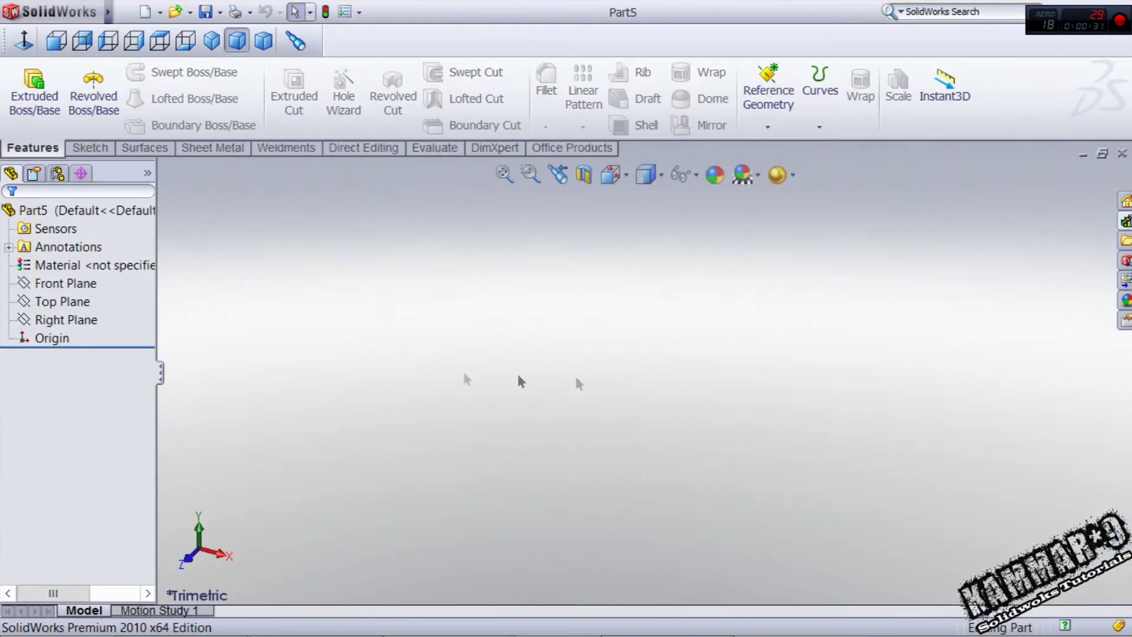
pyautogui.click(67, 320)
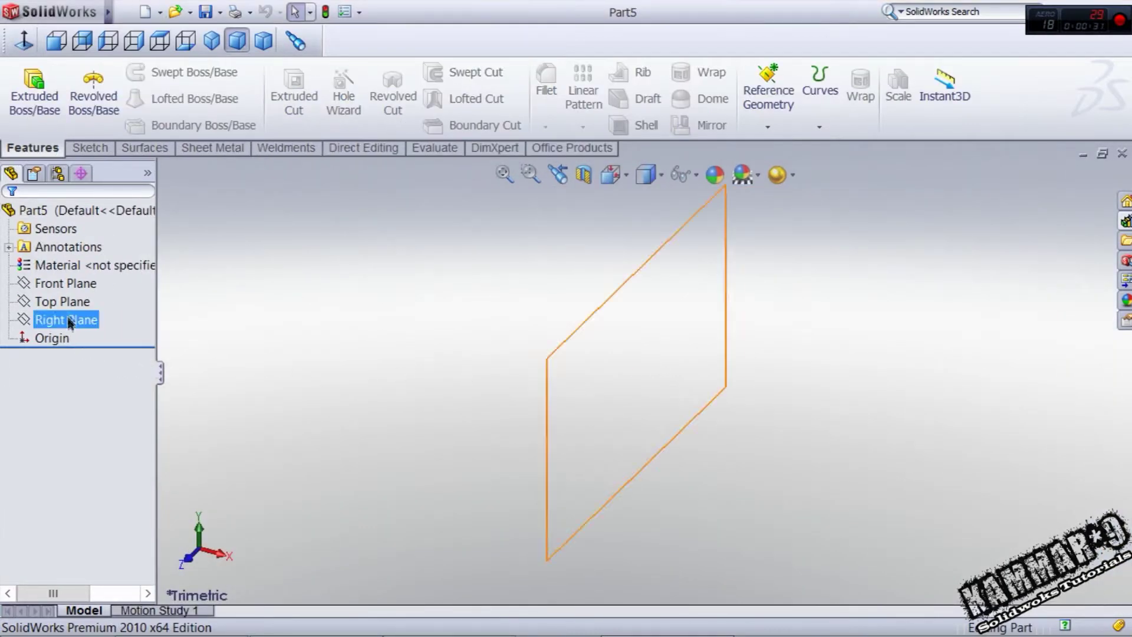
pyautogui.click(68, 281)
pyautogui.click(84, 261)
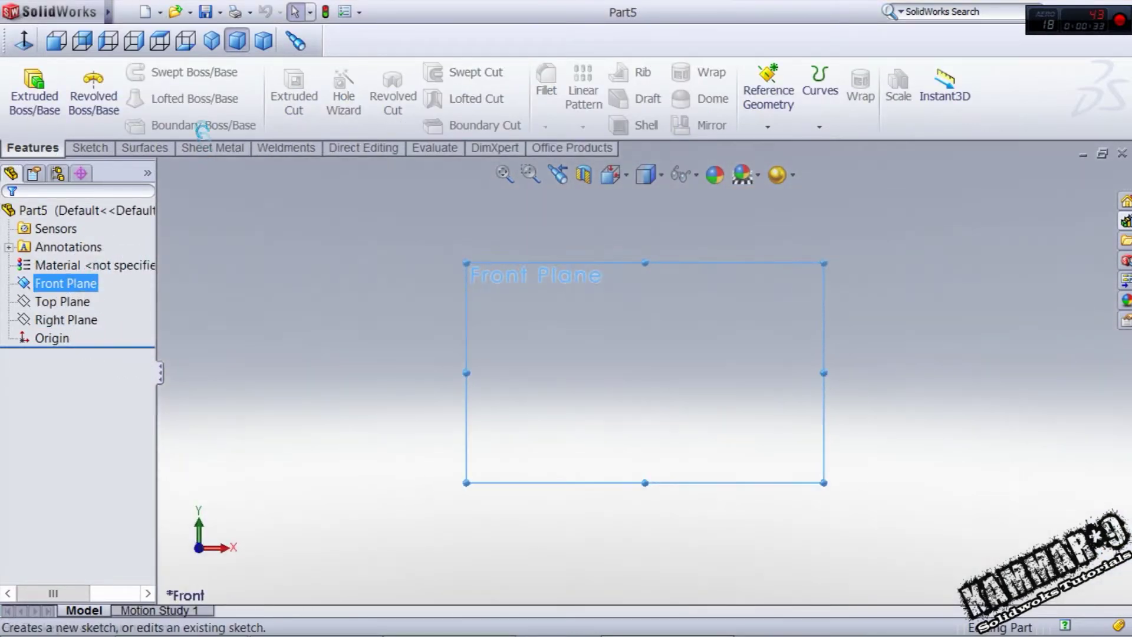
pyautogui.click(162, 72)
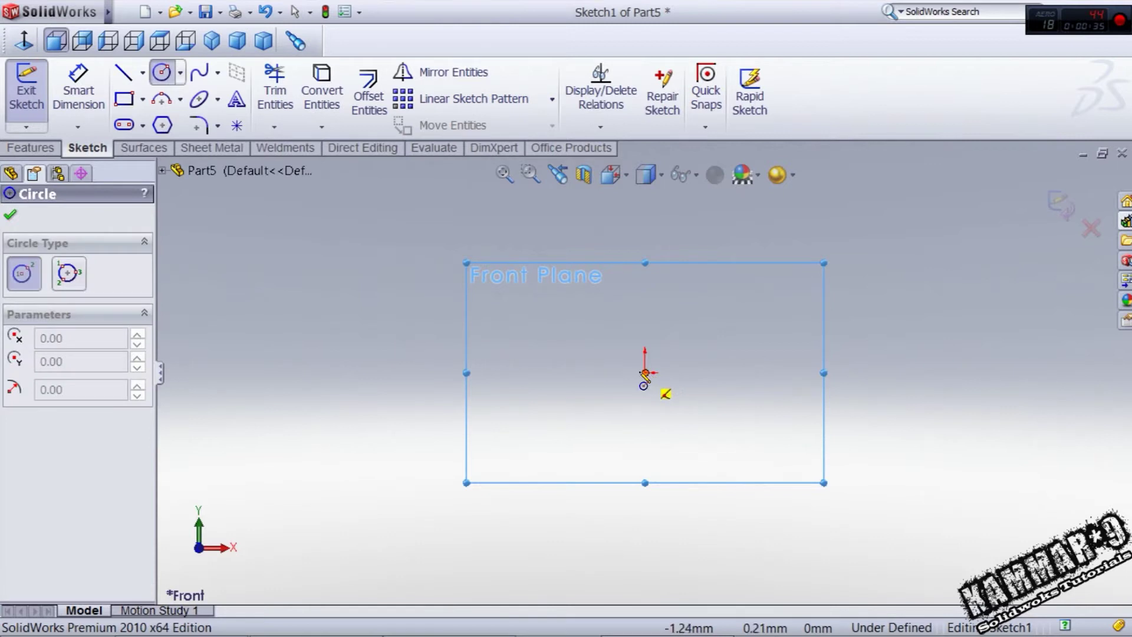
pyautogui.click(644, 372)
pyautogui.click(644, 449)
# Dimension the circle's diameter at 21 mm
pyautogui.moveTo(835, 288); pyautogui.dragTo(835, 248, button='right')
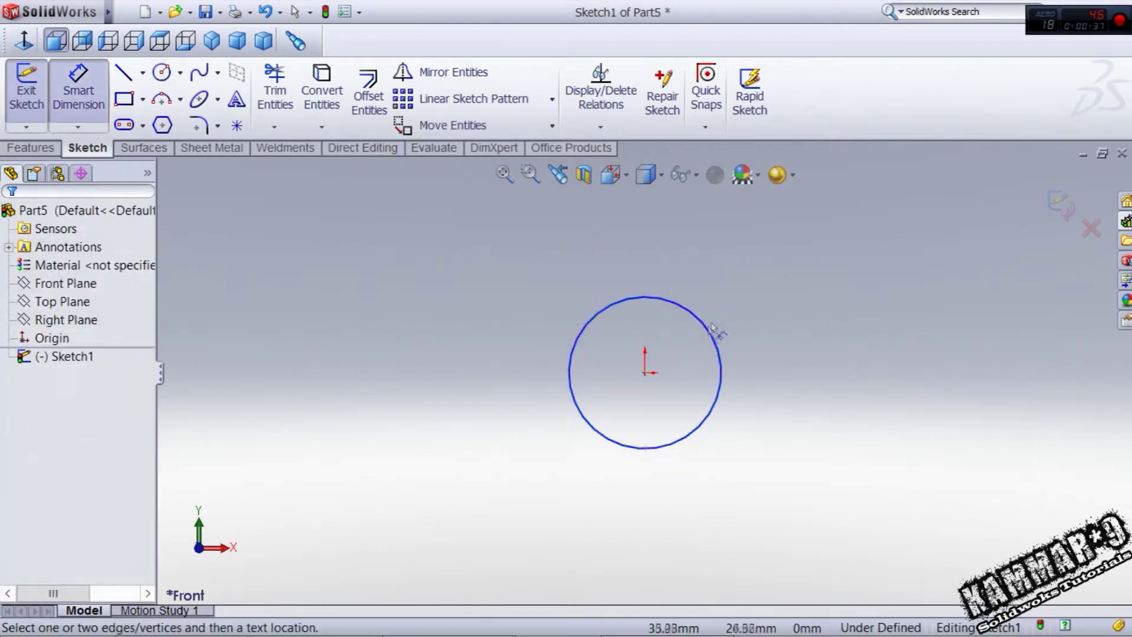
pyautogui.click(757, 319)
pyautogui.click(773, 318)
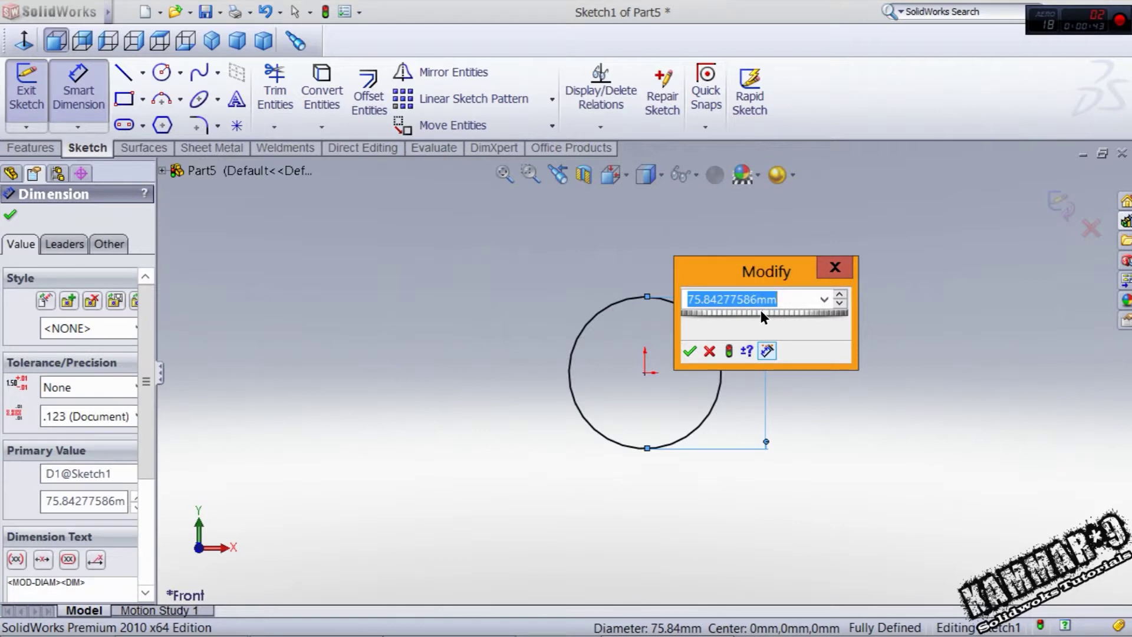
pyautogui.write('21')
pyautogui.press('Return')
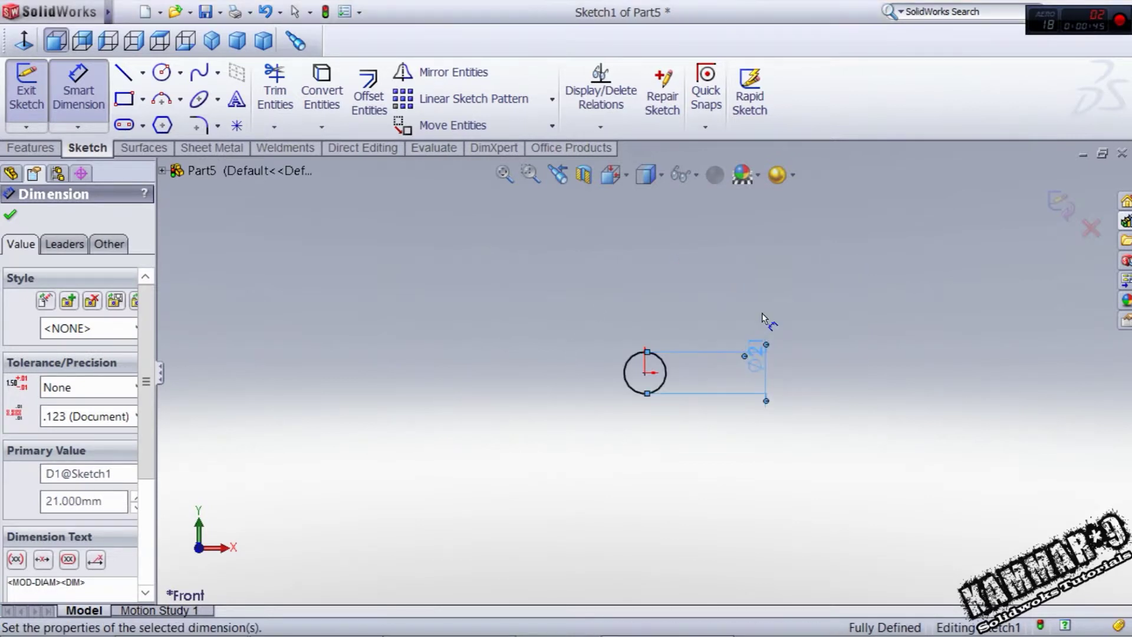
# Extrude the circle as a 23 mm blind boss
pyautogui.scroll(-5, 642, 373)
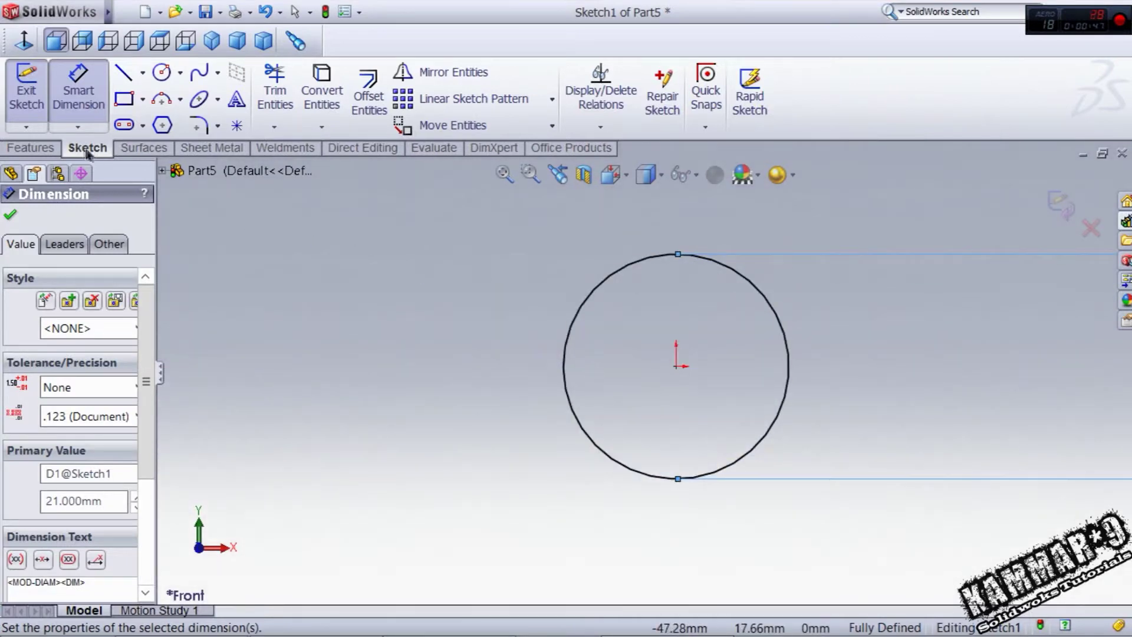
pyautogui.click(31, 147)
pyautogui.click(35, 94)
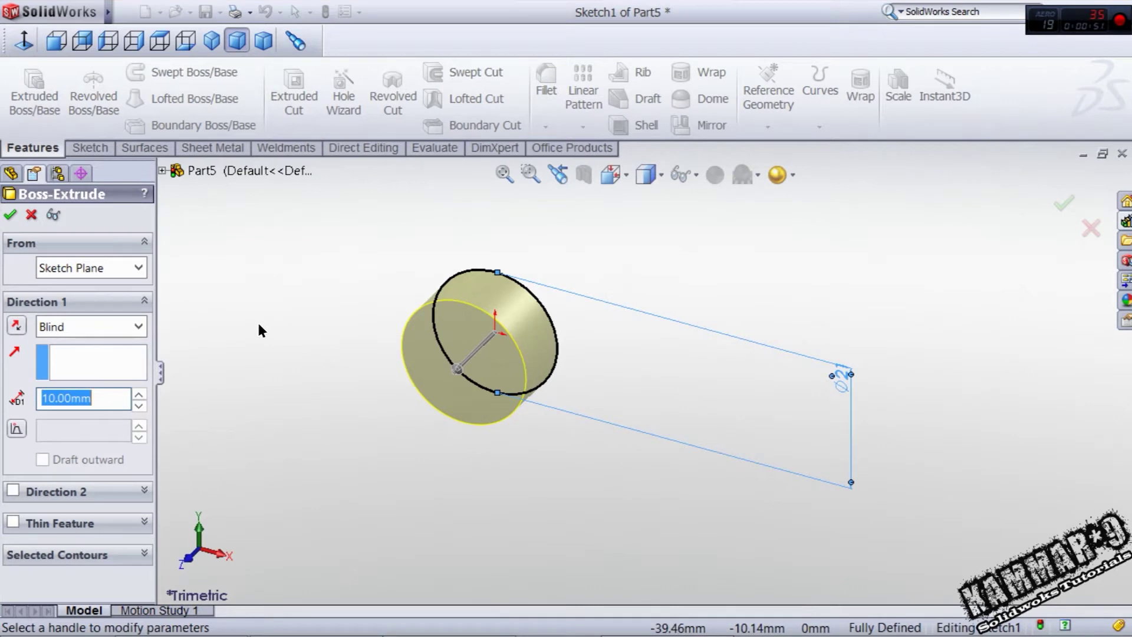
pyautogui.write('23')
pyautogui.press('Return')
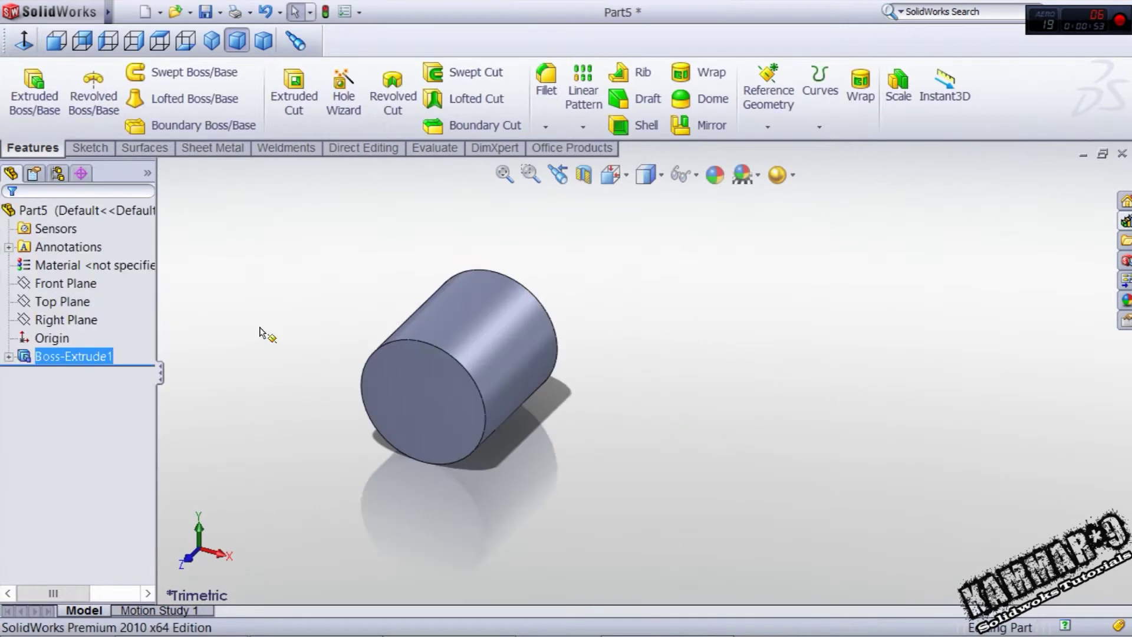
# Start a sketch on the cylinder's front end face
pyautogui.click(401, 395)
pyautogui.click(472, 324)
pyautogui.click(168, 72)
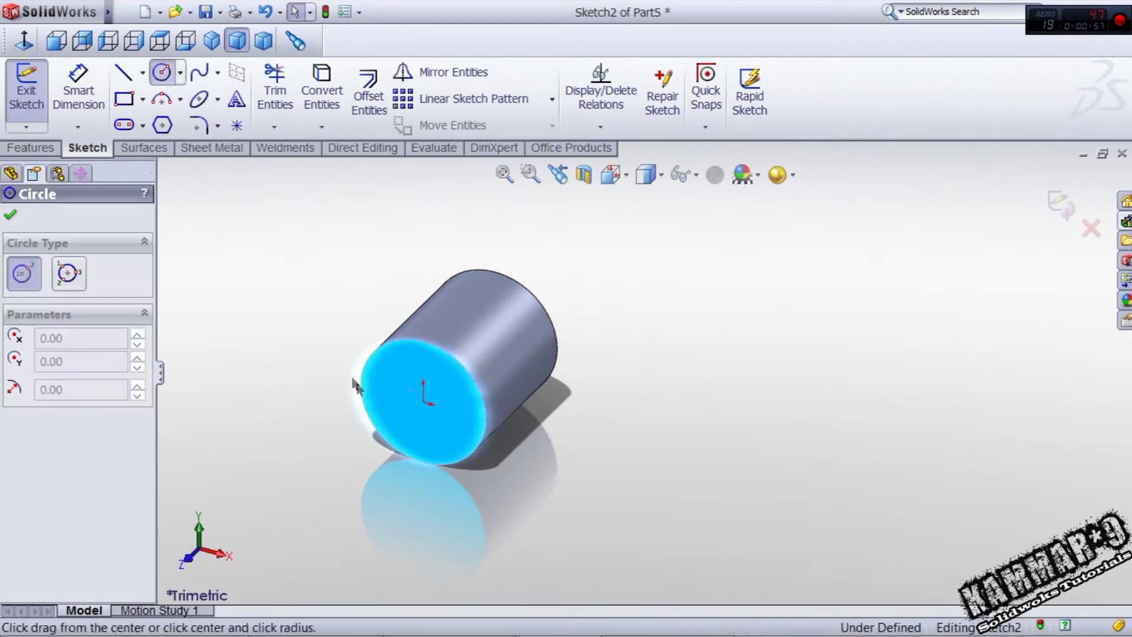
pyautogui.click(423, 403)
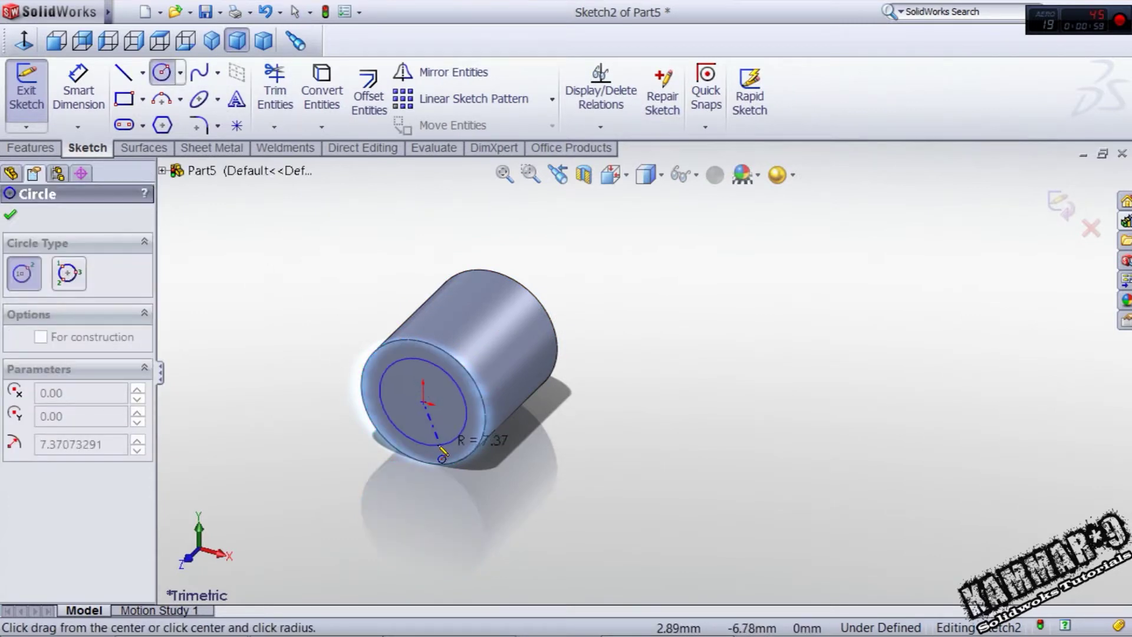
pyautogui.press('Escape')
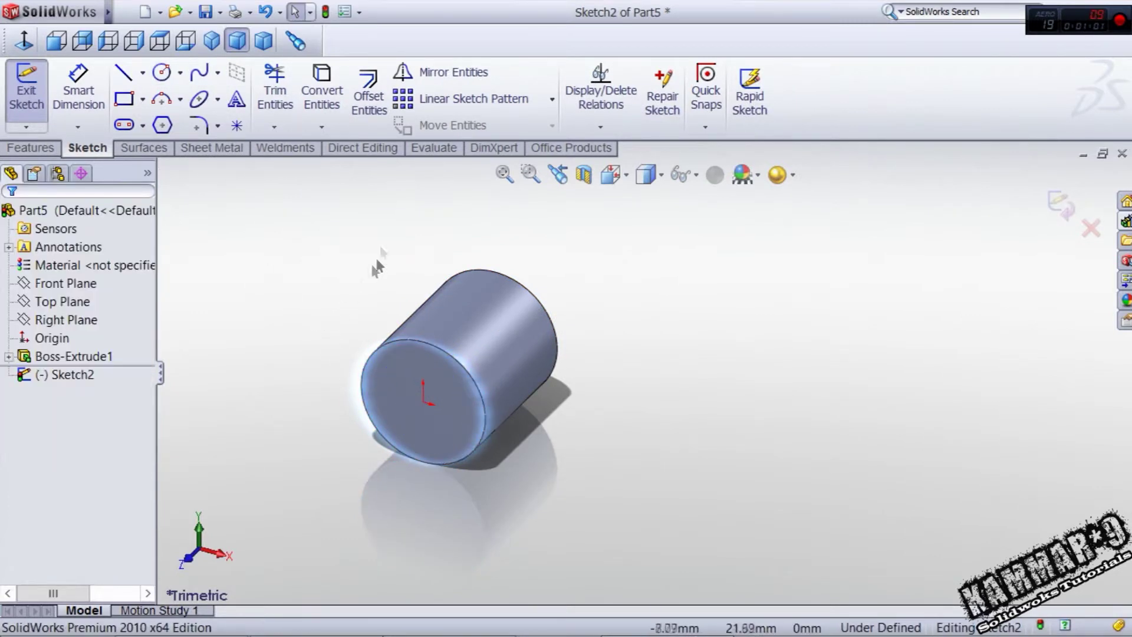
# Offset the front face's outline 0.5 mm inward in the sketch, using the reversed direction
pyautogui.click(369, 94)
pyautogui.click(439, 362)
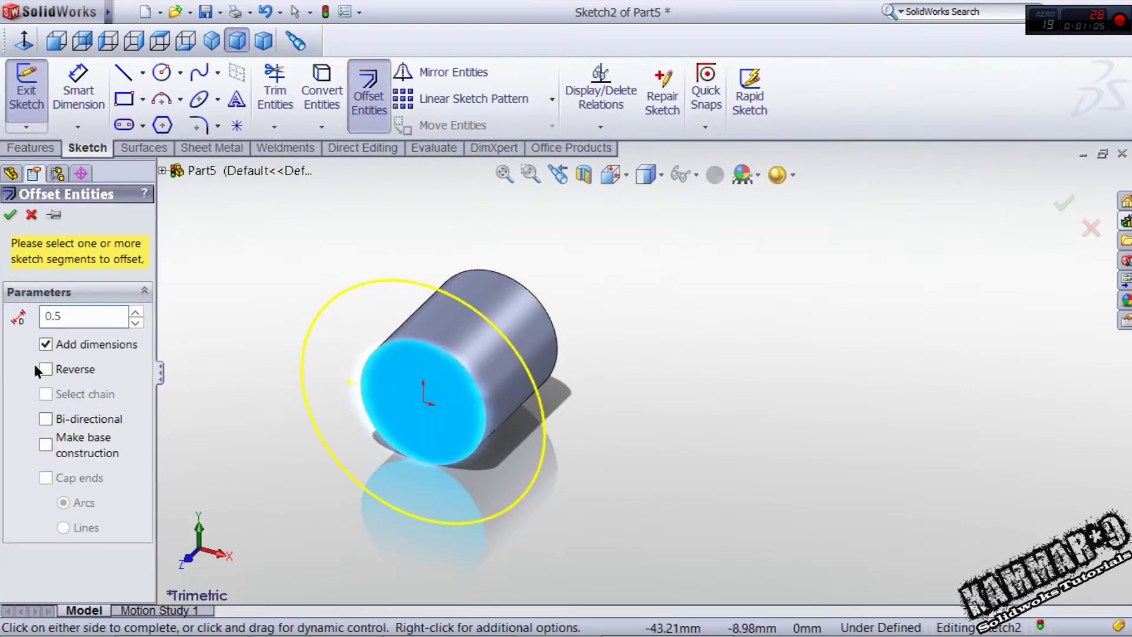
pyautogui.press('Return')
pyautogui.click(60, 363)
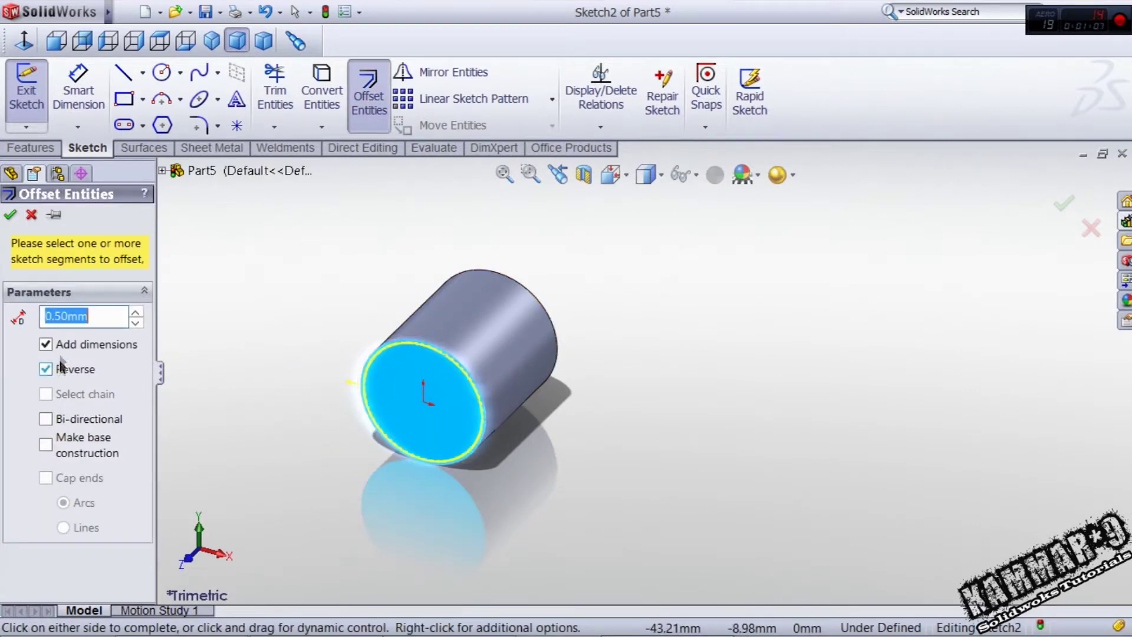
pyautogui.click(11, 217)
# Cut the offset circle into the cylinder as a blind extruded cut, leaving the far end closed
pyautogui.scroll(-3, 313, 356)
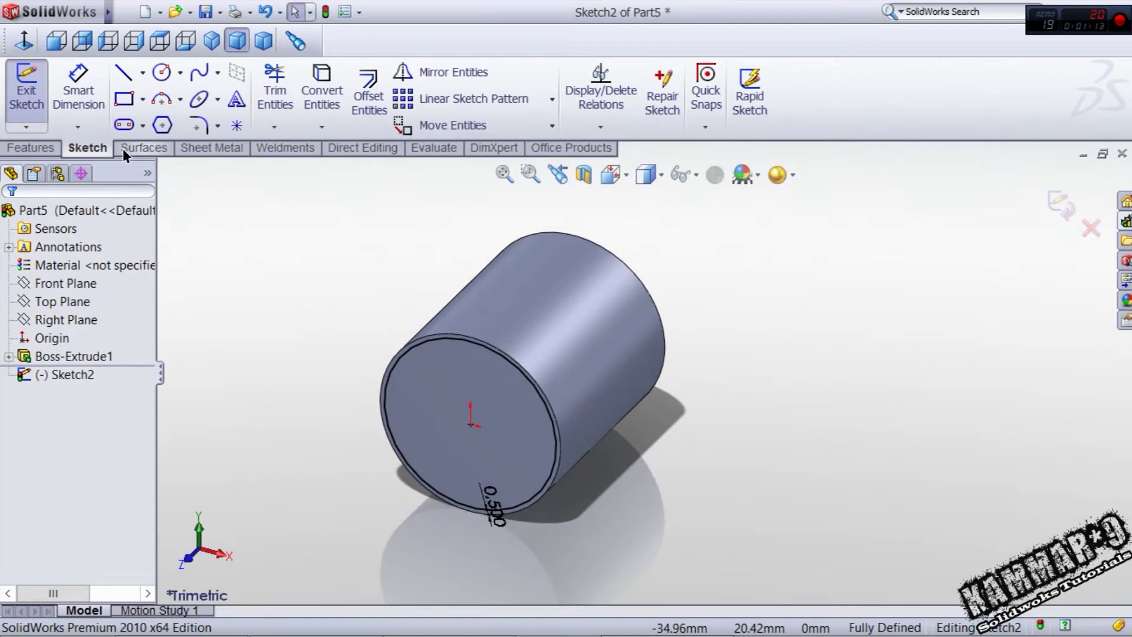
pyautogui.click(31, 147)
pyautogui.click(273, 103)
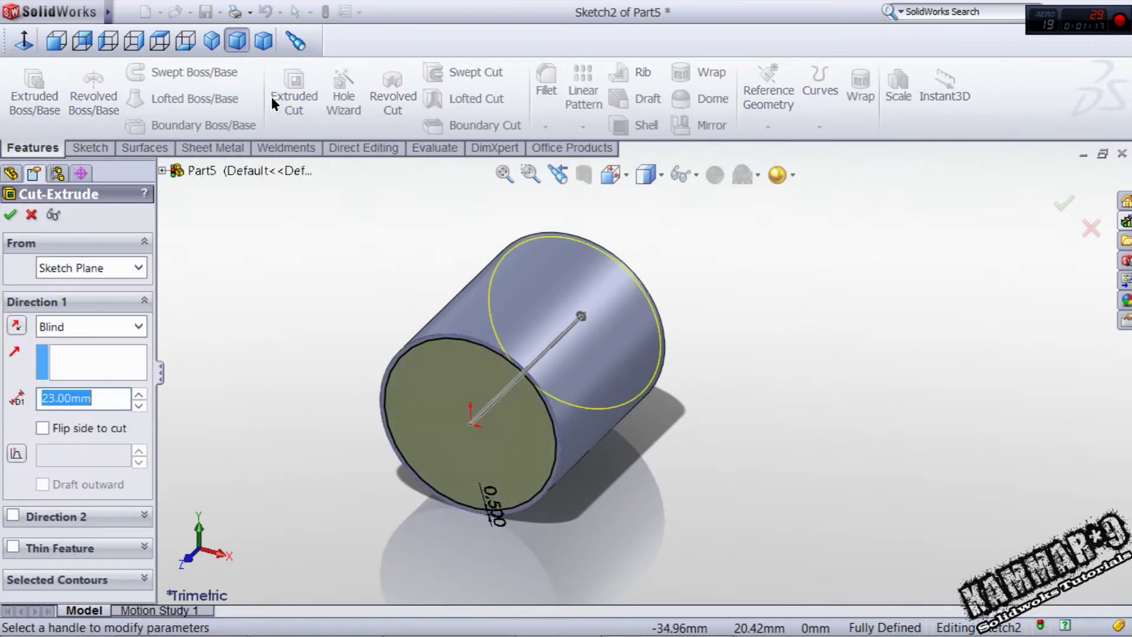
pyautogui.press('Return')
pyautogui.press('Return')
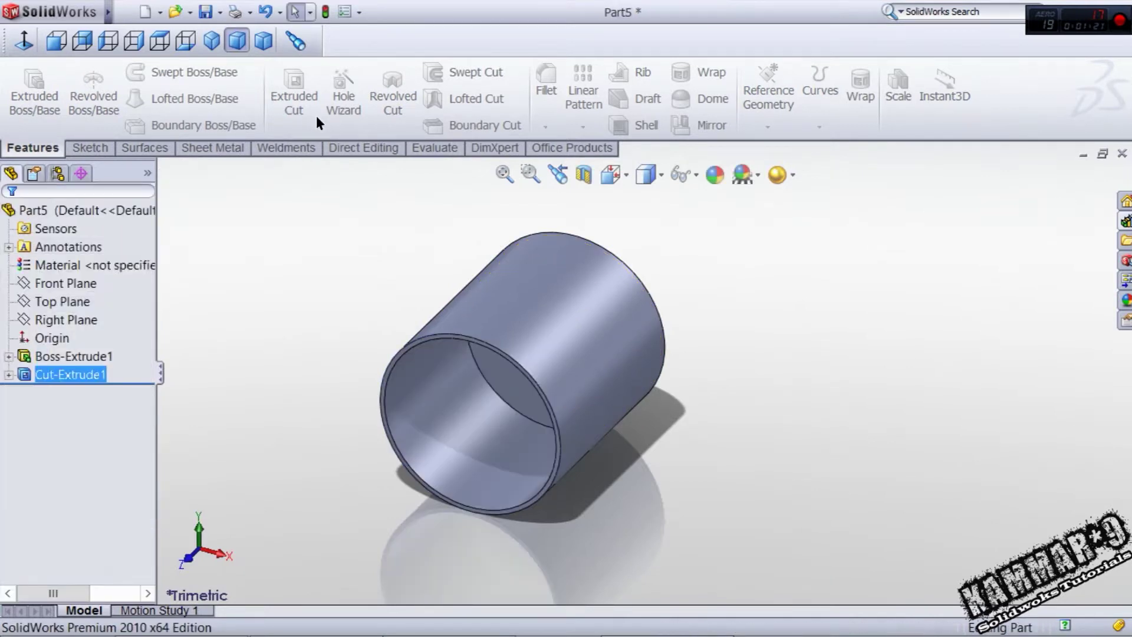
# Fillet the outer edge of the cylinder's closed end with a 3 mm constant radius
pyautogui.click(546, 80)
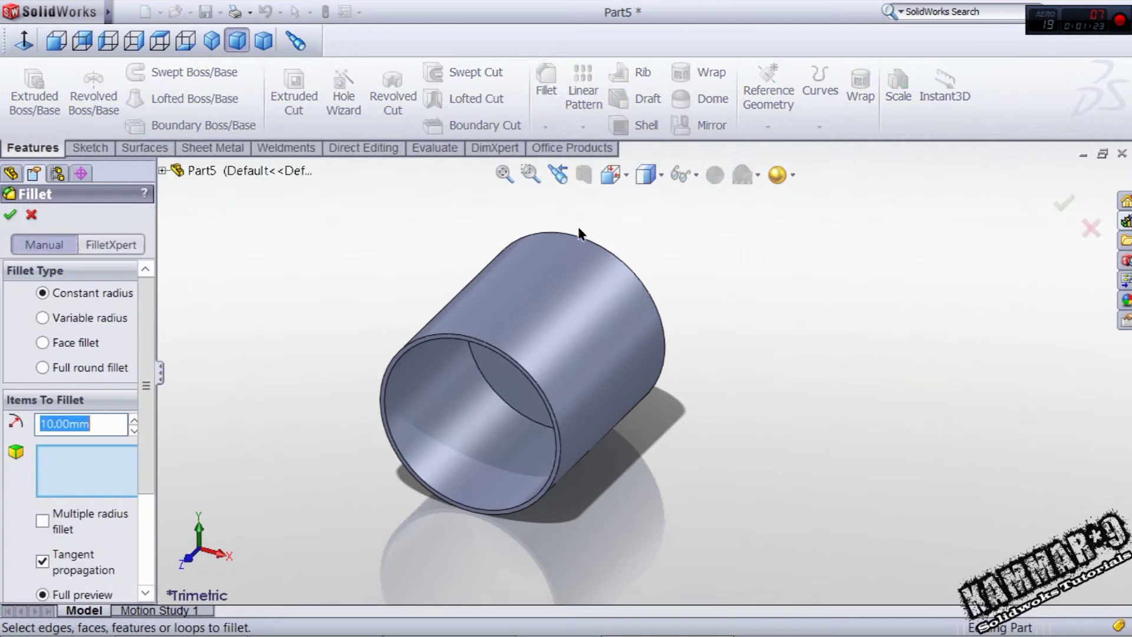
pyautogui.click(588, 241)
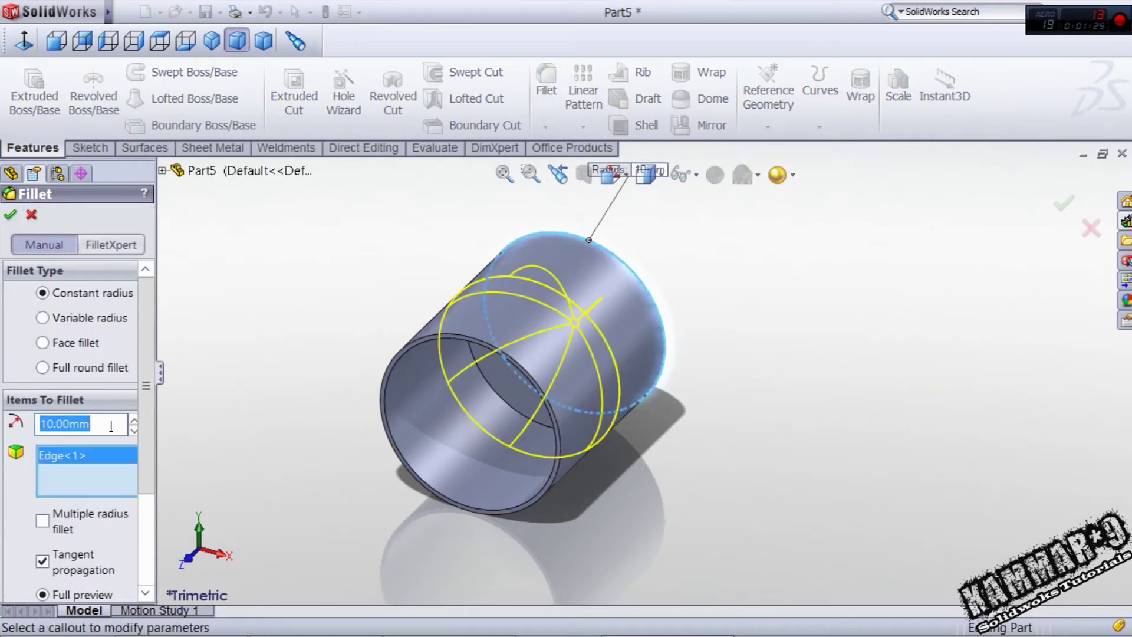
pyautogui.write('3')
pyautogui.press('Return')
pyautogui.press('Return')
# Sketch a small center rectangle on the open end's rim face, centred within the wall directly above the origin
pyautogui.scroll(-5, 416, 332)
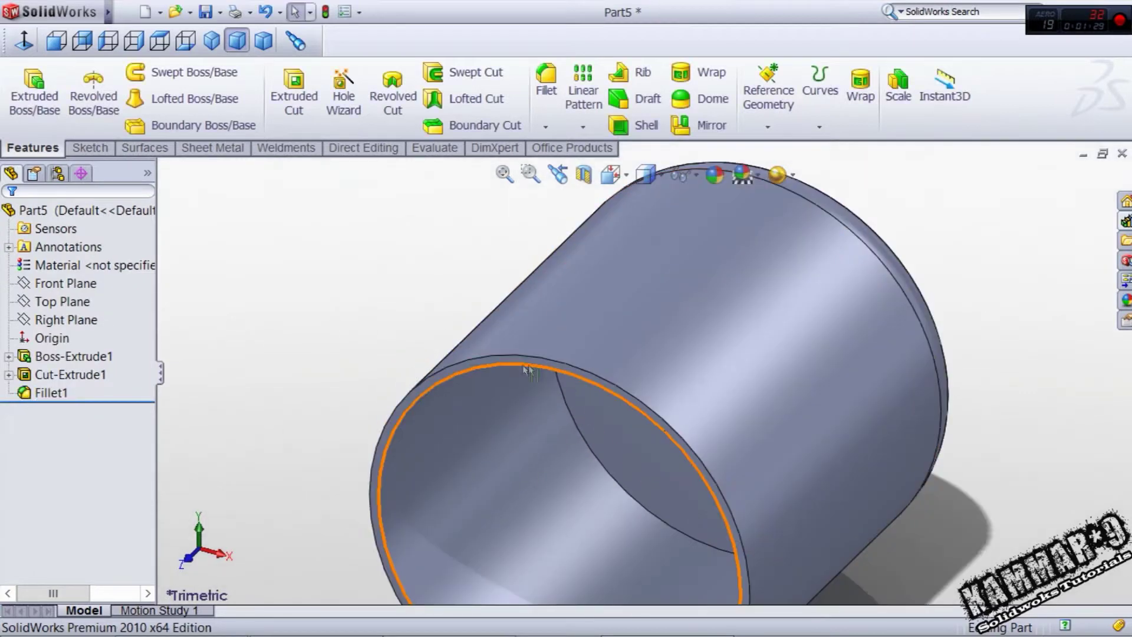
pyautogui.click(573, 345)
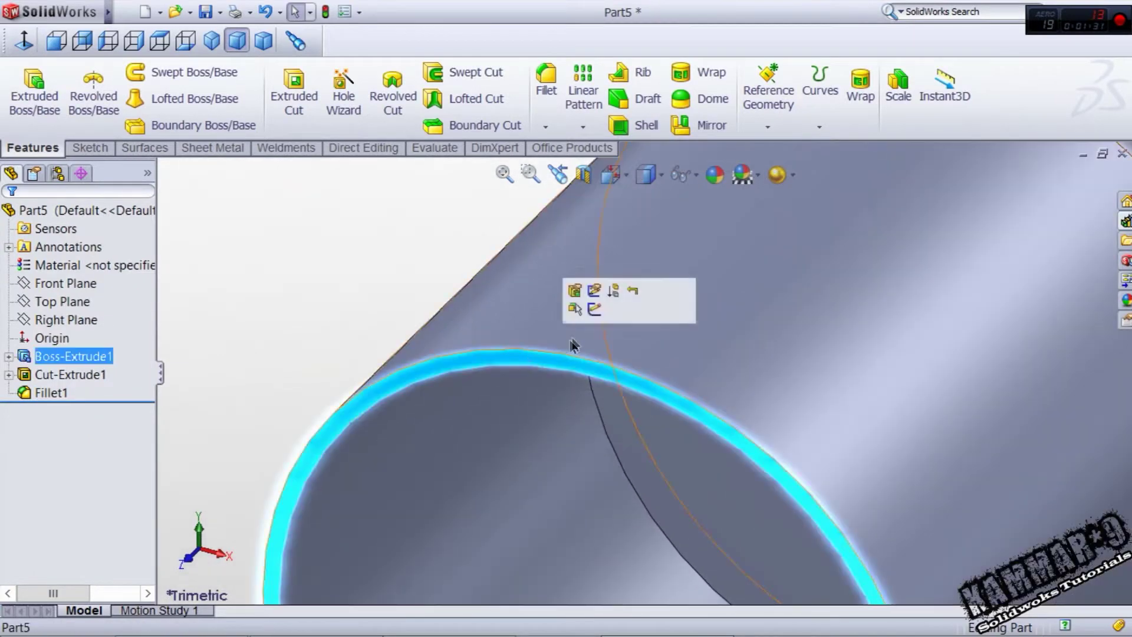
pyautogui.click(595, 308)
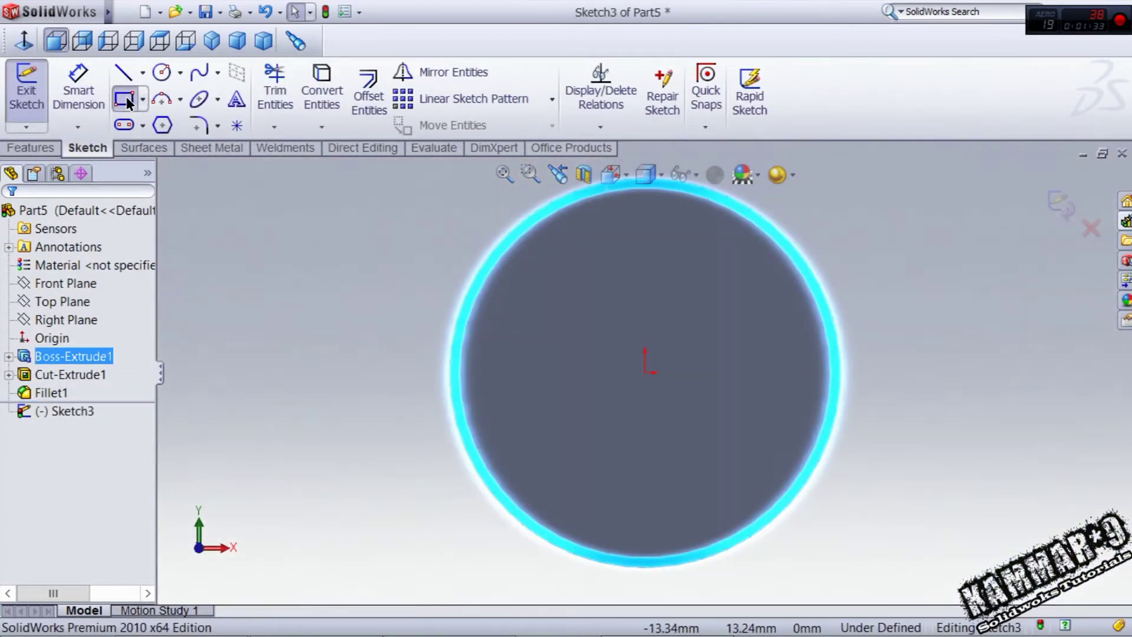
pyautogui.click(123, 98)
pyautogui.scroll(-5, 689, 257)
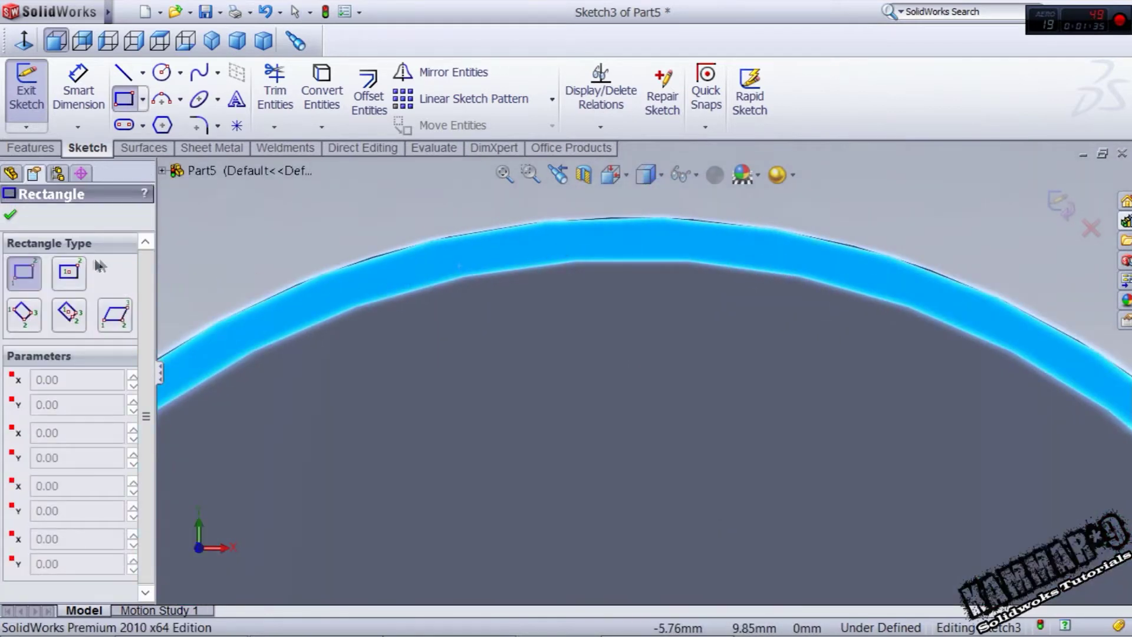
pyautogui.click(68, 272)
pyautogui.scroll(-2, 682, 252)
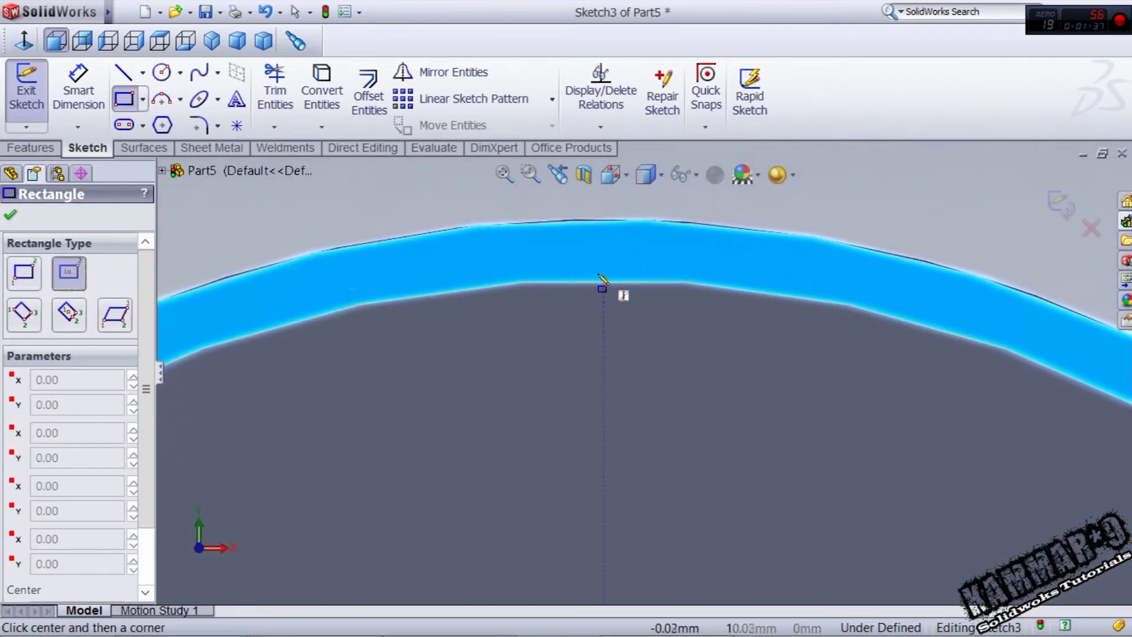
pyautogui.click(601, 253)
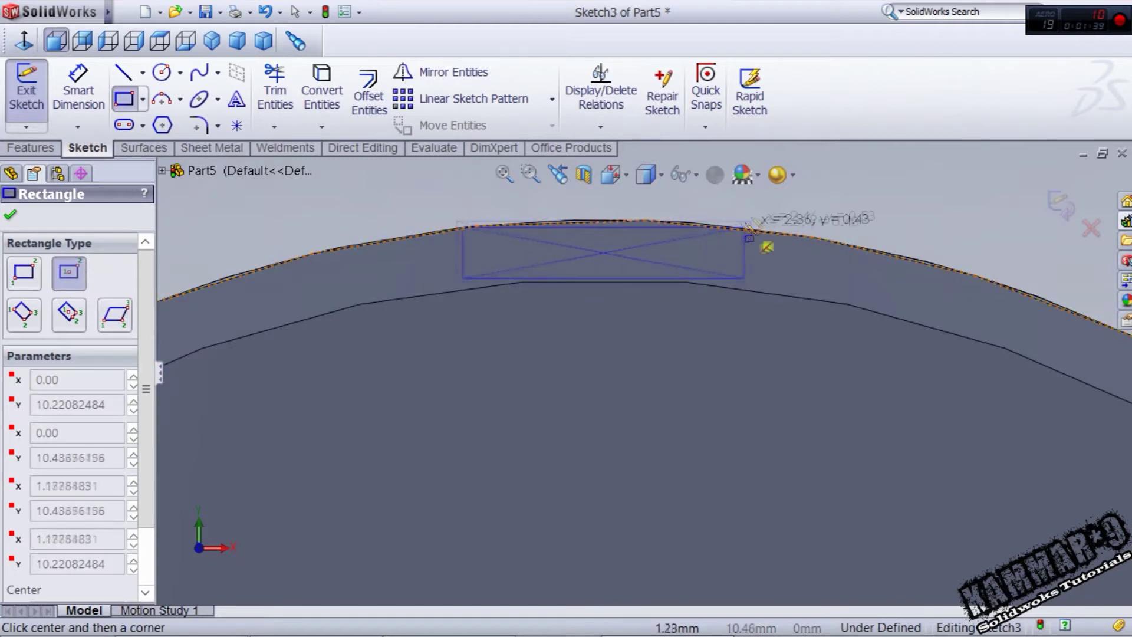
pyautogui.click(761, 207)
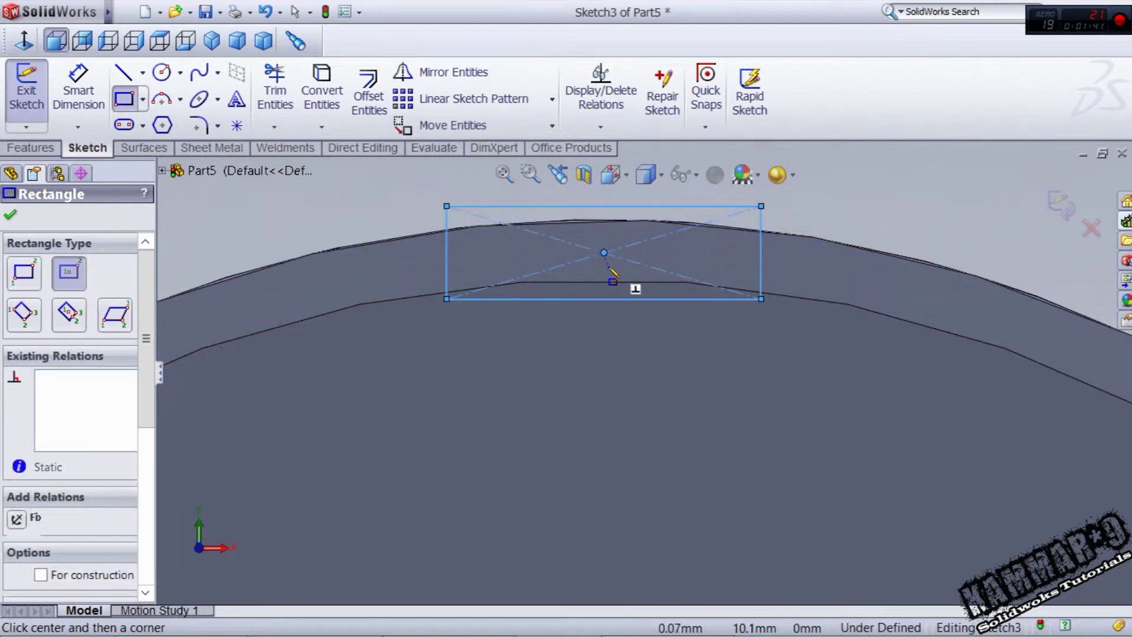
# Move the rectangle's centre point up onto the rim's outer edge
pyautogui.press('Escape')
pyautogui.moveTo(604, 252); pyautogui.dragTo(603, 220)
pyautogui.scroll(4, 637, 360)
pyautogui.click(823, 264)
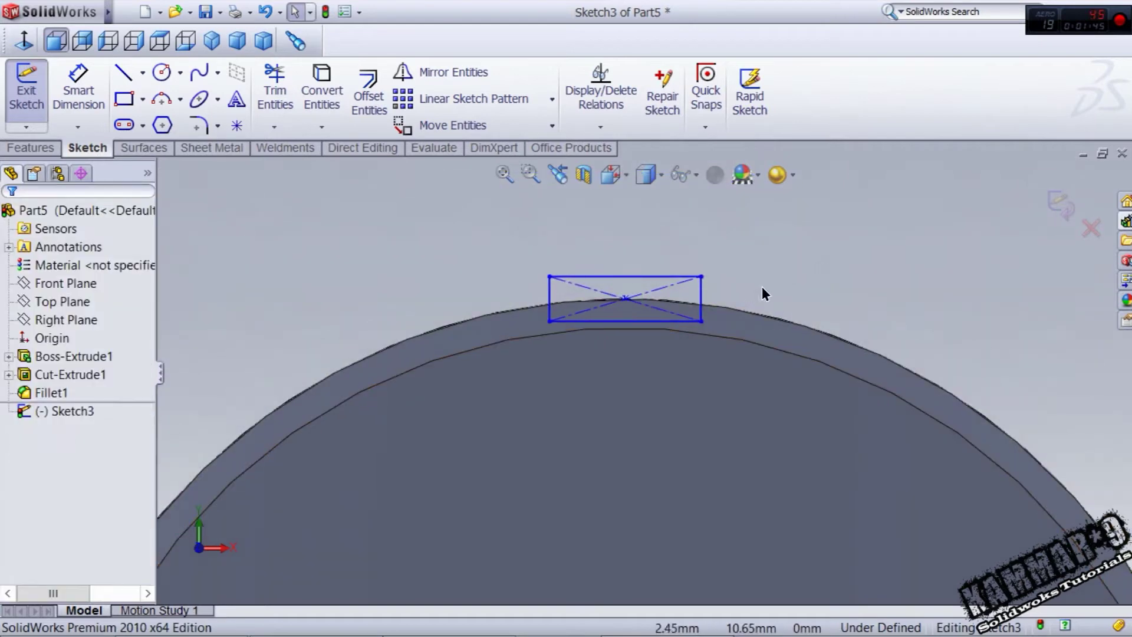
# Dimension the small rectangle's width on the rim as 2 mm
pyautogui.scroll(-2, 660, 307)
pyautogui.moveTo(728, 345); pyautogui.dragTo(726, 336)
pyautogui.click(796, 319)
pyautogui.moveTo(888, 321); pyautogui.dragTo(900, 194, button='right')
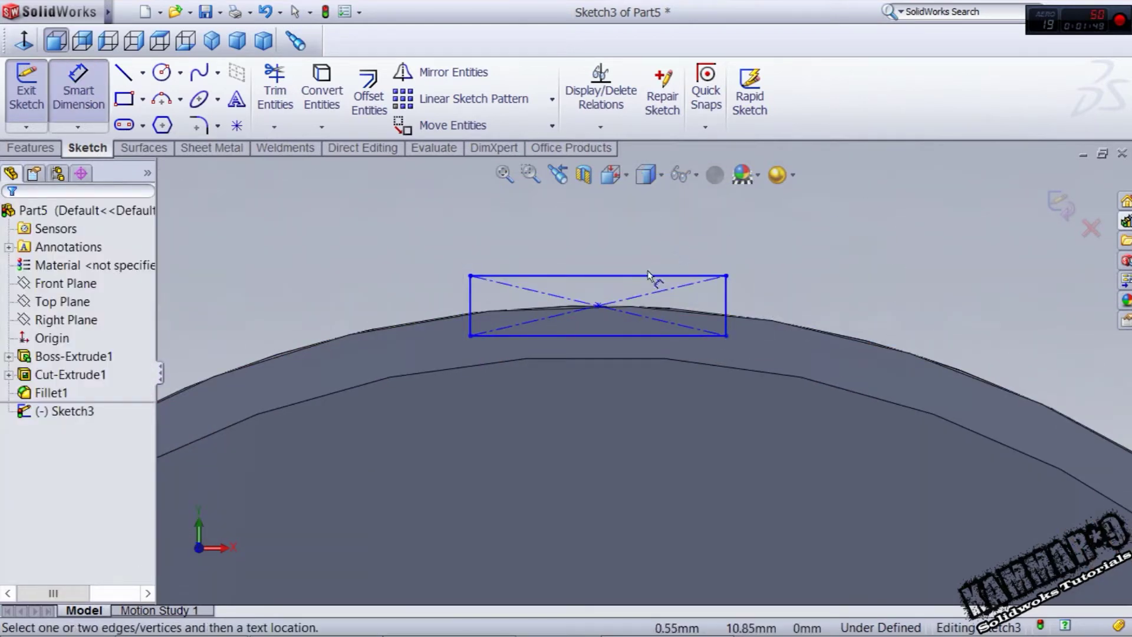
pyautogui.click(625, 335)
pyautogui.click(599, 396)
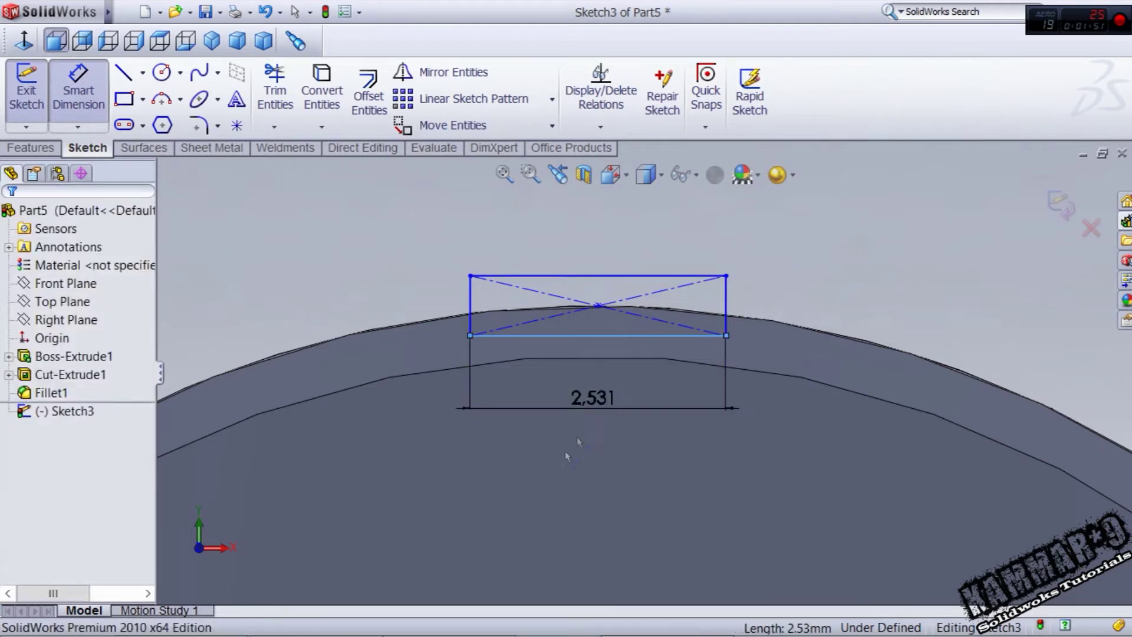
pyautogui.write('2.5307785mm')
pyautogui.press('Return')
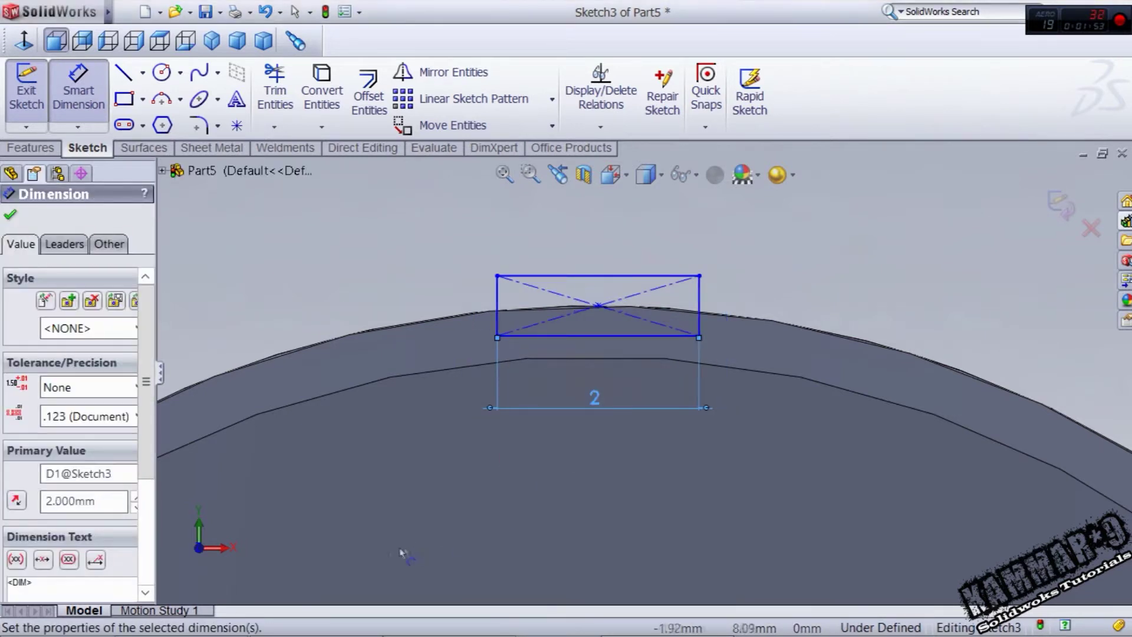
# Dimension the small rectangle's height as 0.5 mm
pyautogui.click(699, 319)
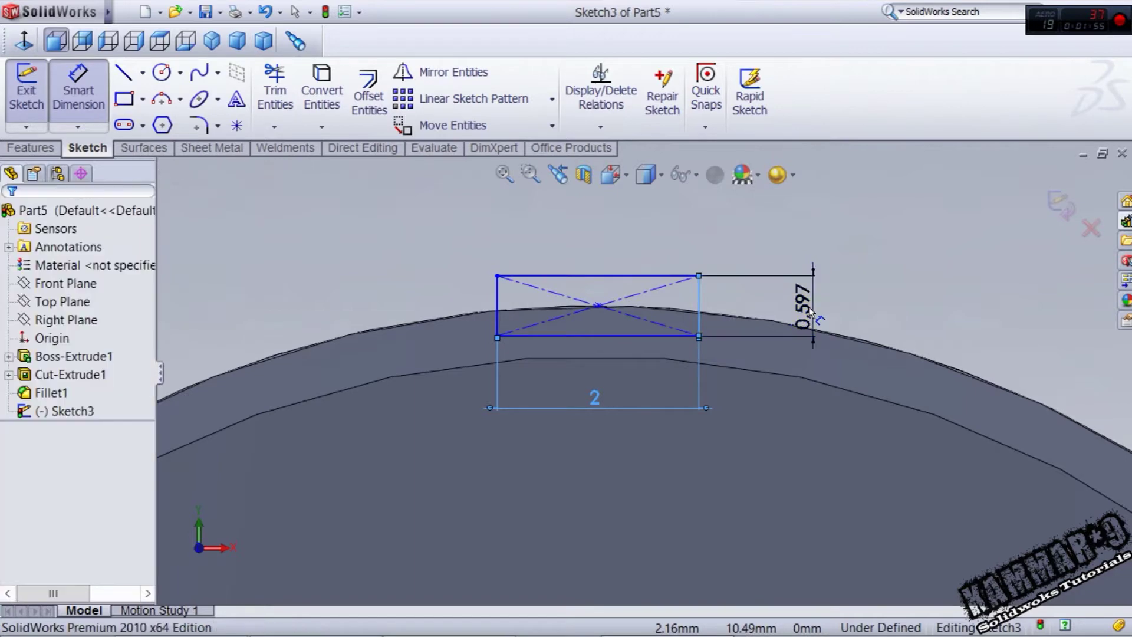
pyautogui.click(809, 312)
pyautogui.write('0.5')
pyautogui.press('Return')
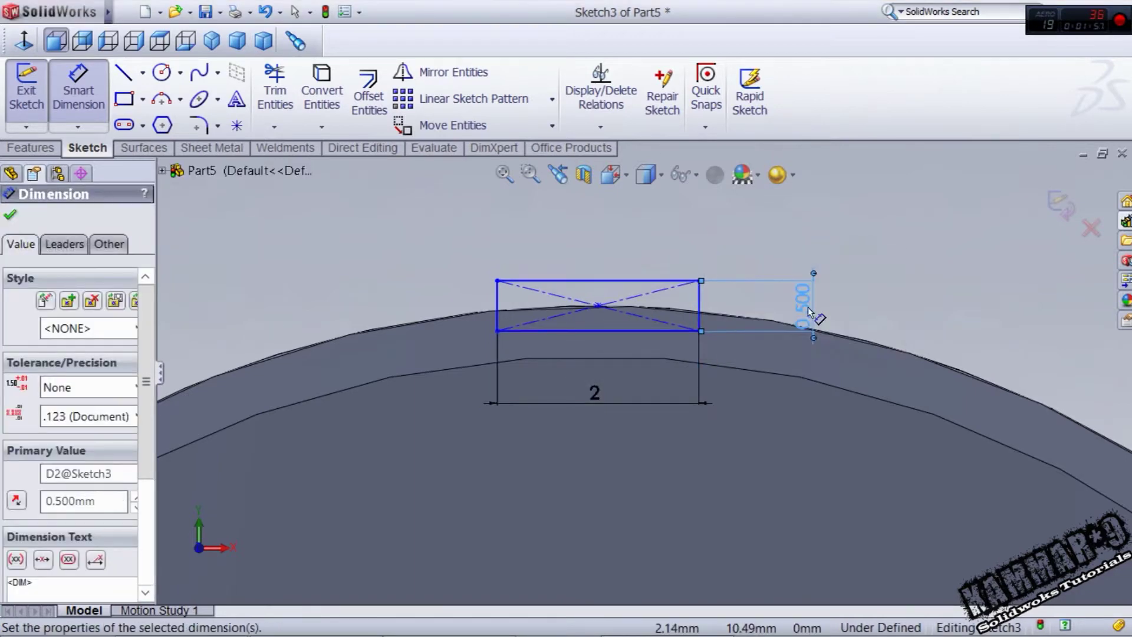
pyautogui.press('Escape')
# Round the rectangle's two upper corners with 0.4 mm sketch fillets
pyautogui.click(198, 125)
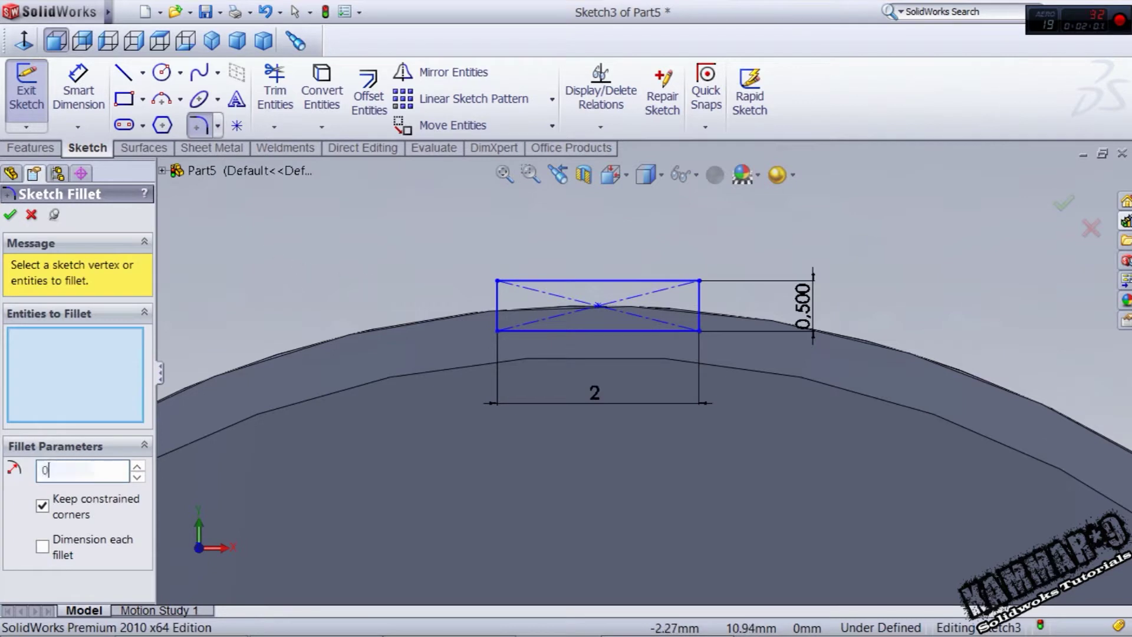
pyautogui.click(501, 290)
pyautogui.click(699, 282)
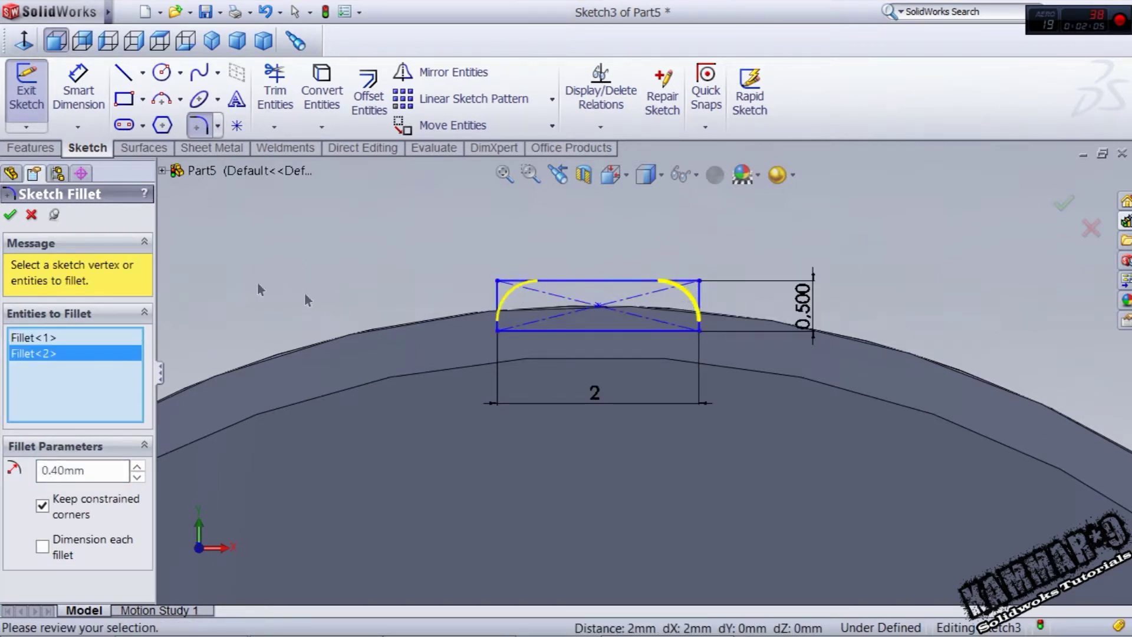
pyautogui.click(11, 216)
pyautogui.click(10, 216)
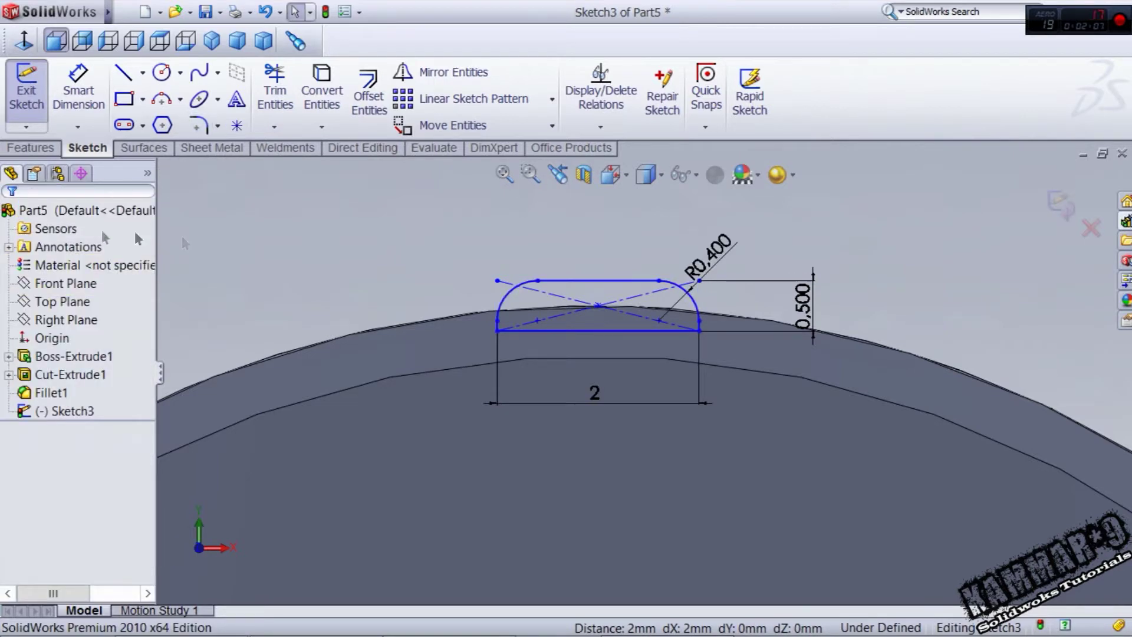
# Circular-pattern the rounded rectangle about the origin with 17 equally spaced instances over 360 degrees
pyautogui.press('z')
pyautogui.moveTo(417, 239); pyautogui.dragTo(716, 412)
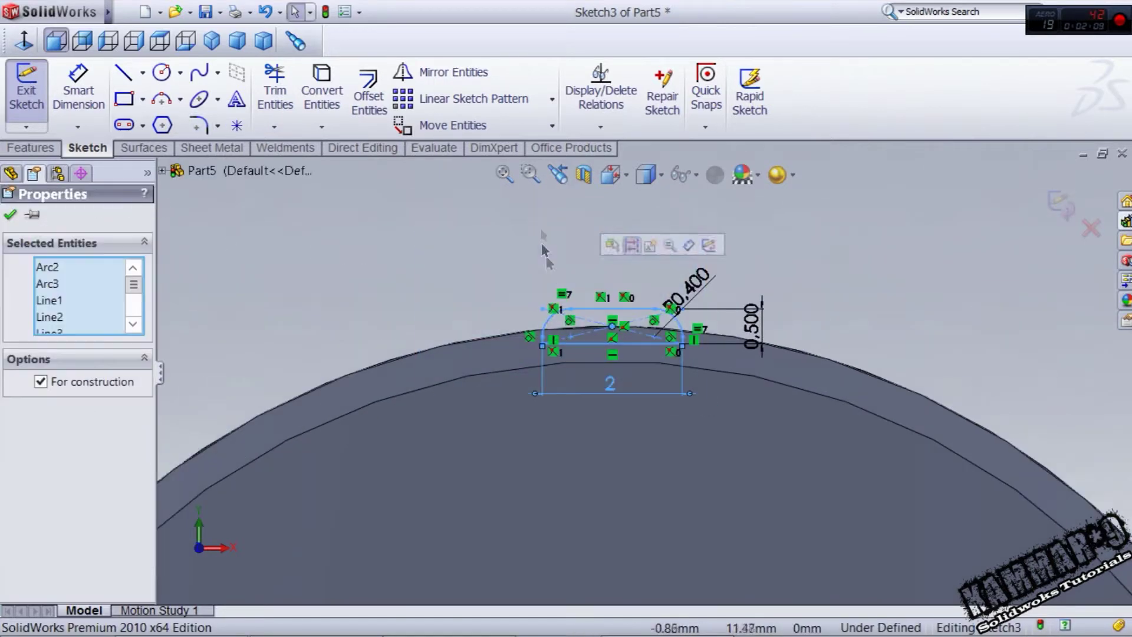
pyautogui.click(552, 99)
pyautogui.click(460, 144)
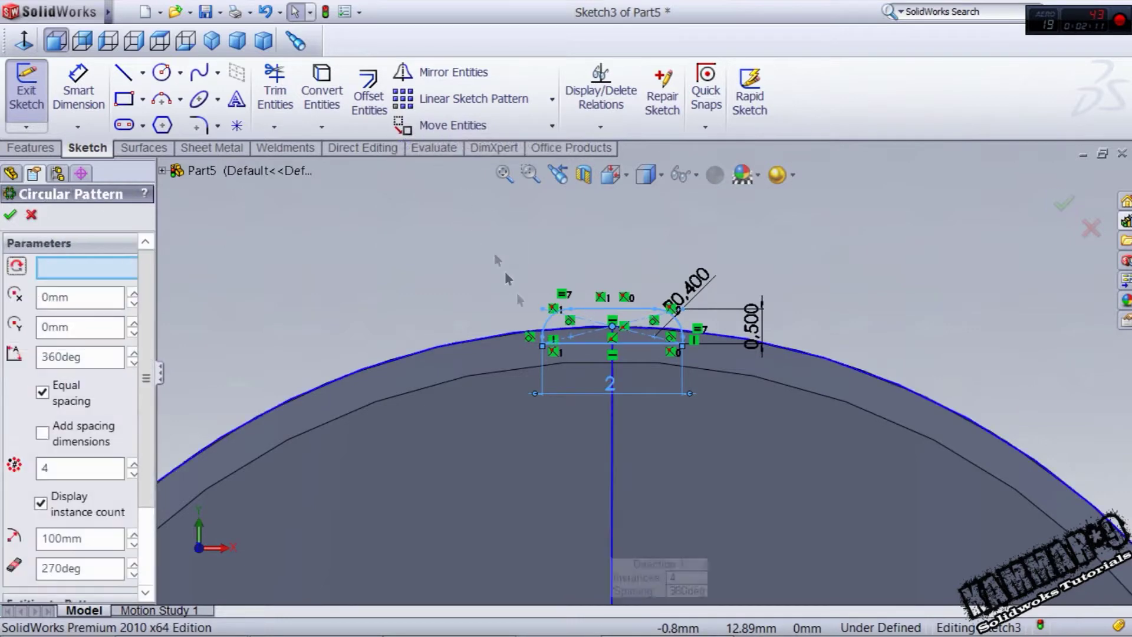
pyautogui.click(133, 462)
pyautogui.click(133, 462)
pyautogui.click(133, 461)
pyautogui.click(133, 461)
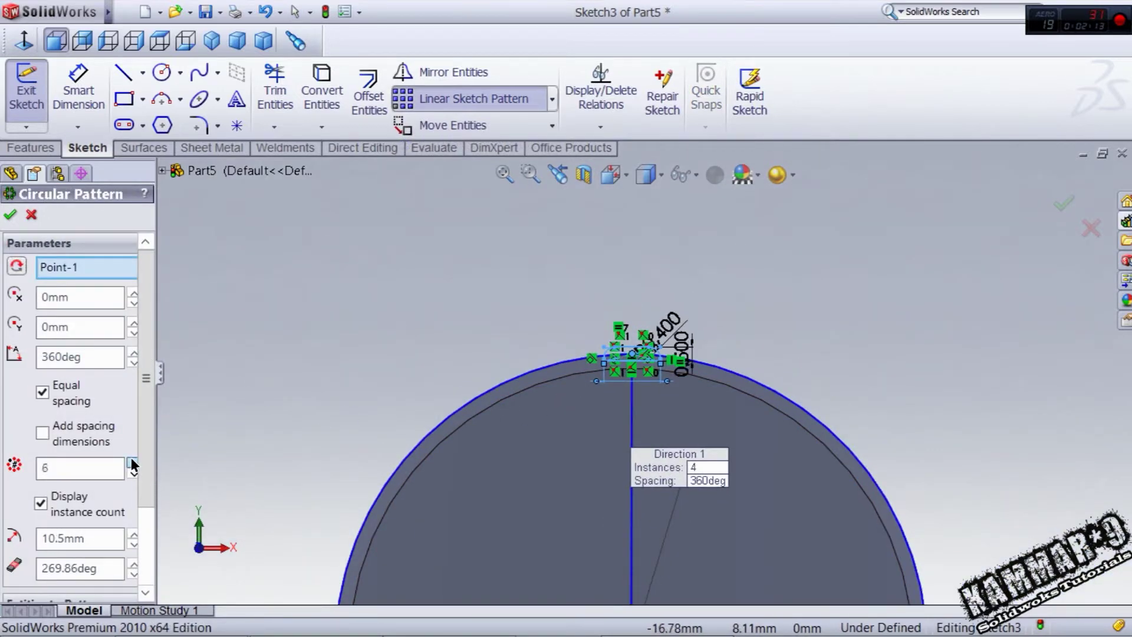
pyautogui.click(133, 462)
pyautogui.click(133, 461)
pyautogui.click(133, 462)
pyautogui.click(133, 461)
pyautogui.click(131, 459)
pyautogui.click(131, 458)
pyautogui.click(131, 459)
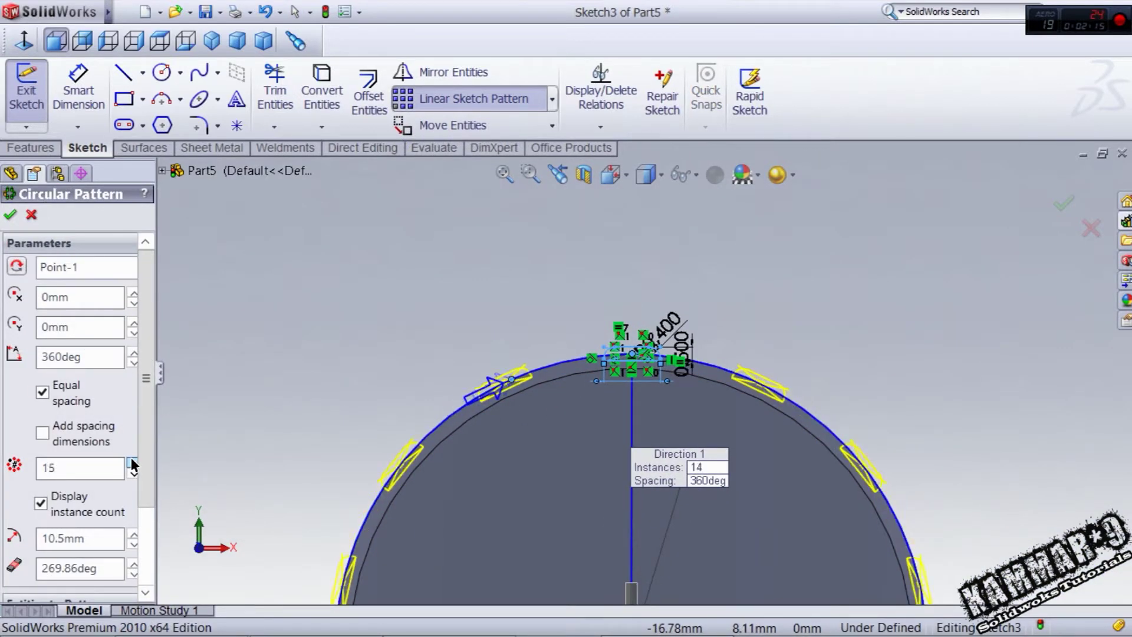
pyautogui.click(131, 457)
pyautogui.click(131, 456)
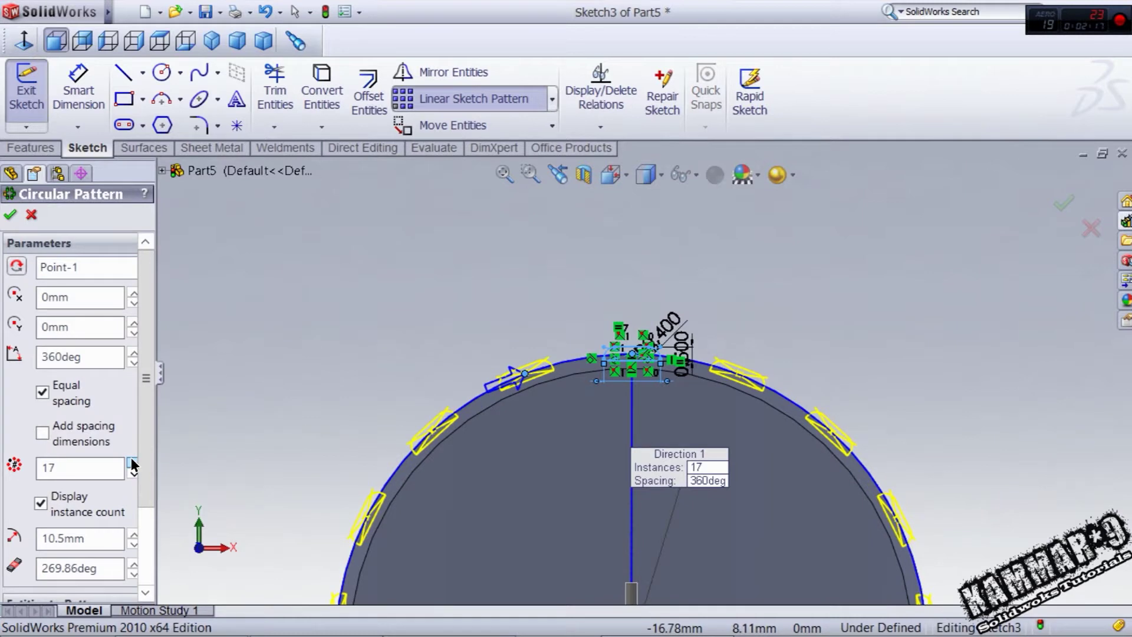
pyautogui.click(11, 216)
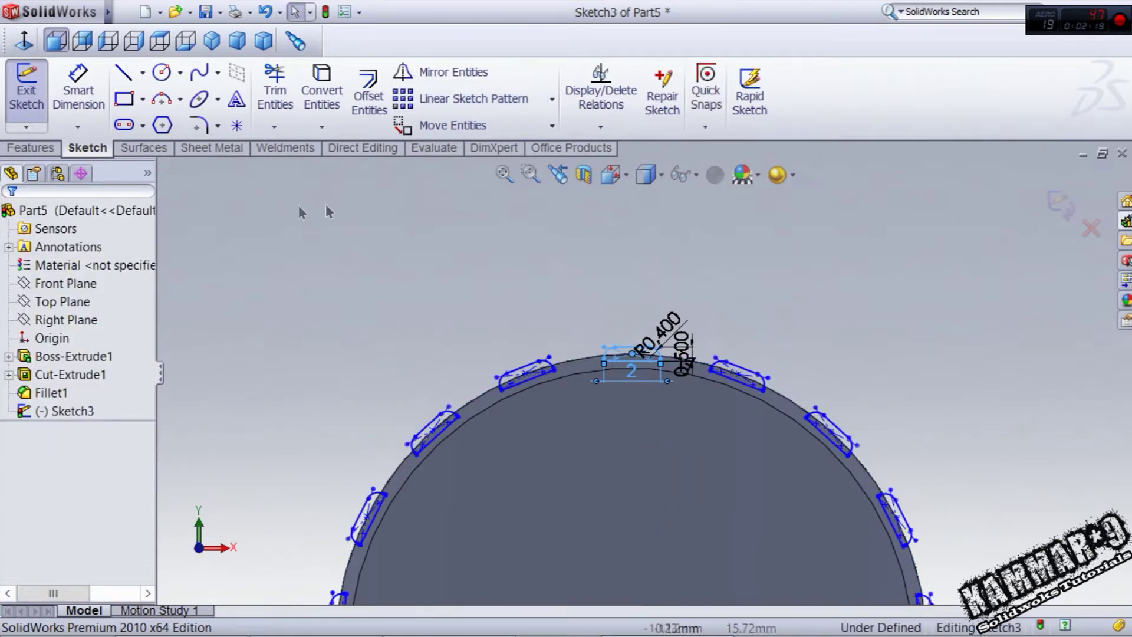
# Extrude the patterned profiles as a blind boss, reversed to run along the cylinder's outer wall as ribs
pyautogui.click(55, 140)
pyautogui.click(56, 112)
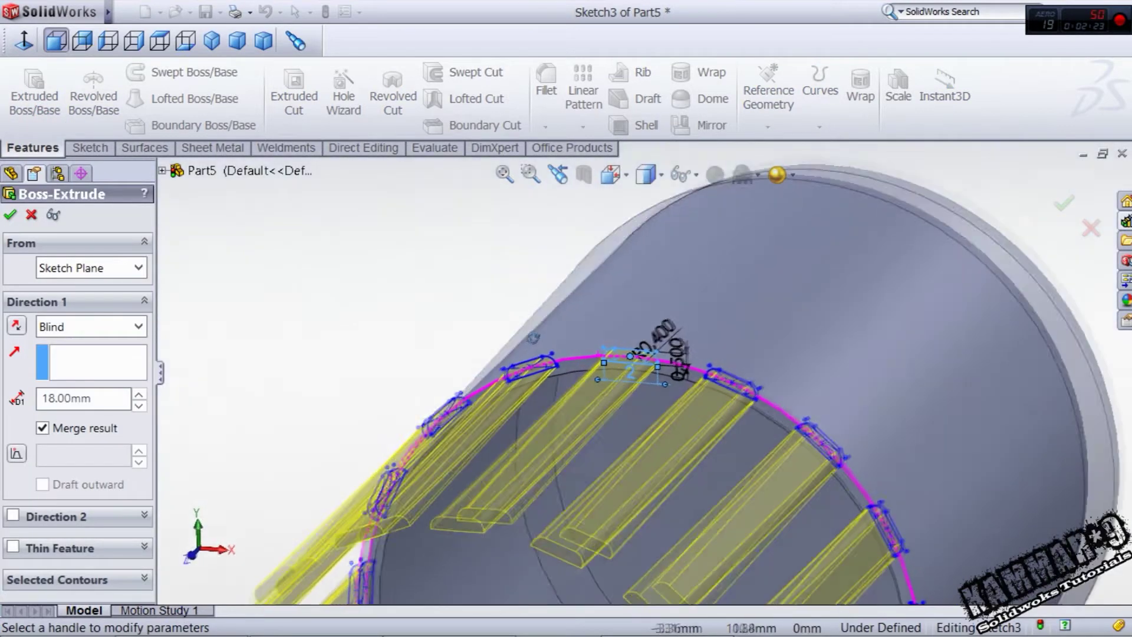
pyautogui.press('Return')
pyautogui.click(16, 325)
pyautogui.click(10, 214)
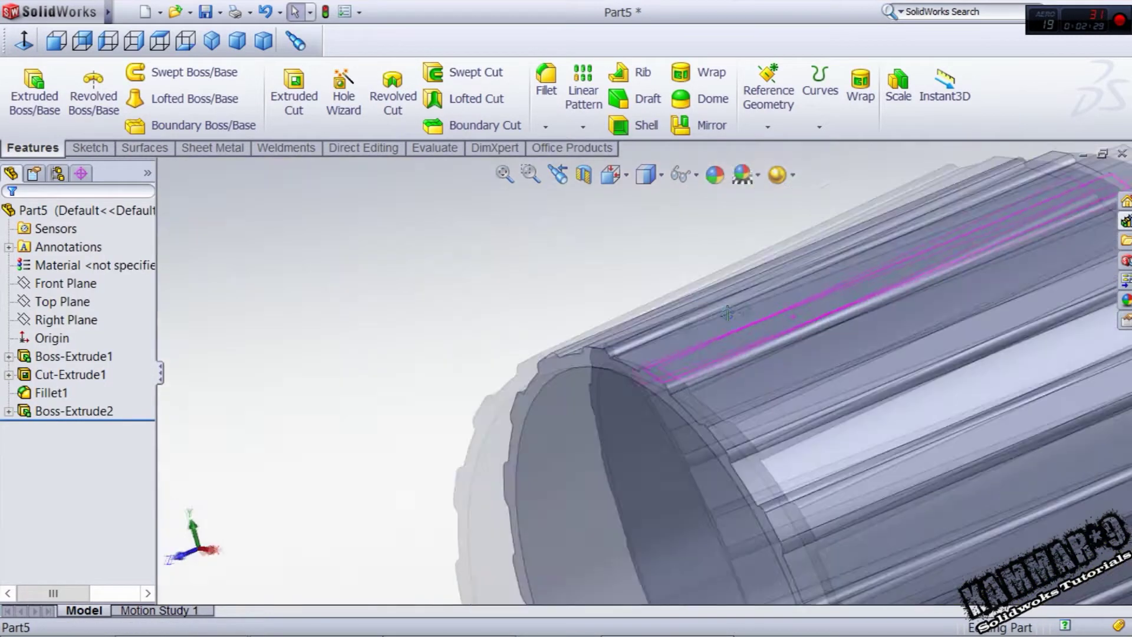
# Sketch a circle centred on the origin, slightly larger than the ribbed body, on a rib's end face beside the rounded edge
pyautogui.moveTo(728, 313); pyautogui.dragTo(623, 408, button='middle')
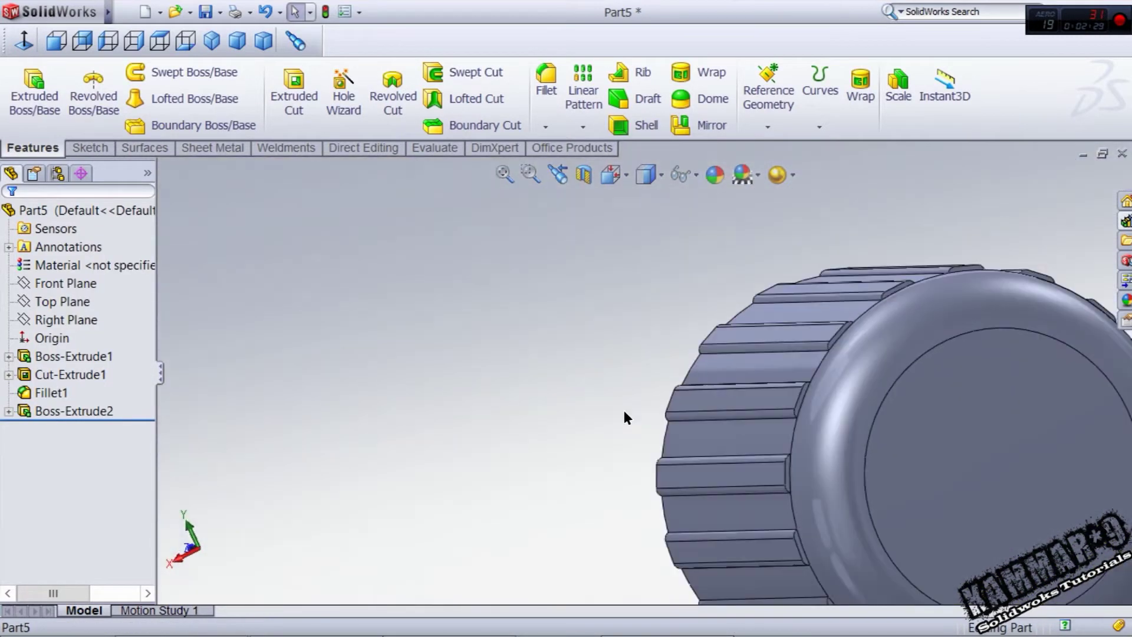
pyautogui.scroll(-7, 780, 406)
pyautogui.click(716, 361)
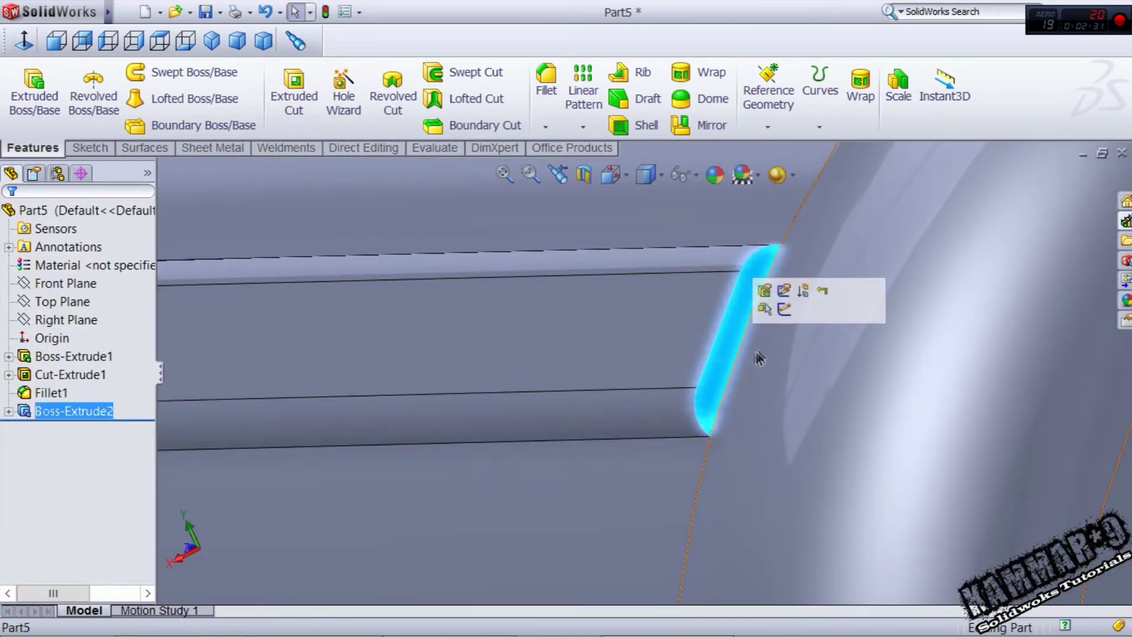
pyautogui.click(727, 309)
pyautogui.click(81, 40)
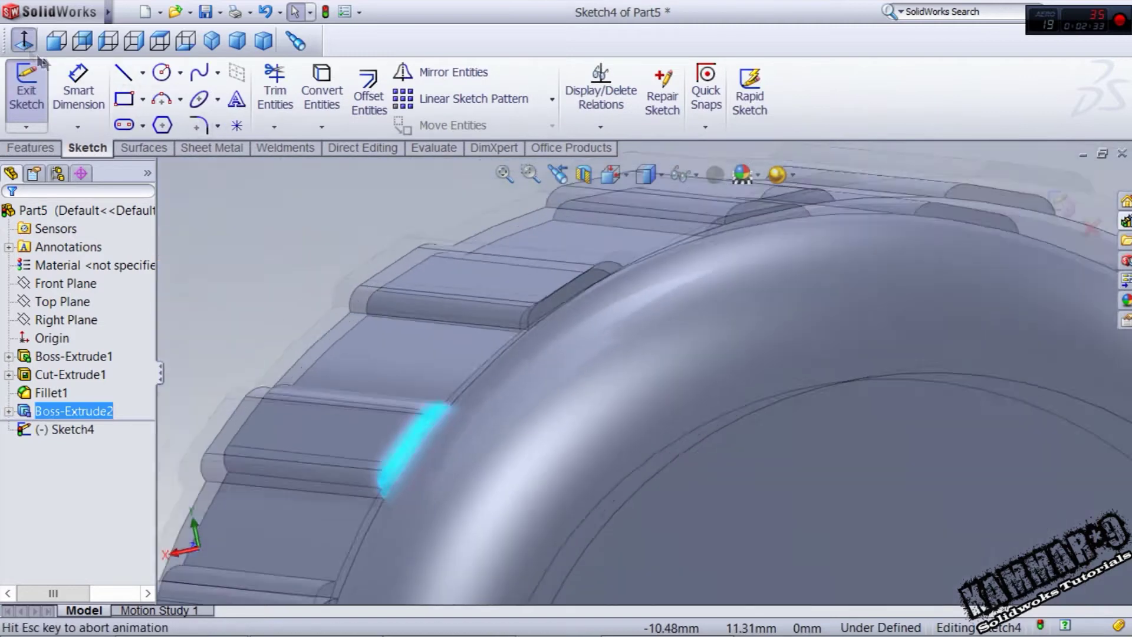
pyautogui.click(161, 72)
pyautogui.click(645, 373)
pyautogui.click(851, 276)
# Dimension the circle's diameter as 21.7 mm
pyautogui.moveTo(913, 358); pyautogui.dragTo(909, 236, button='right')
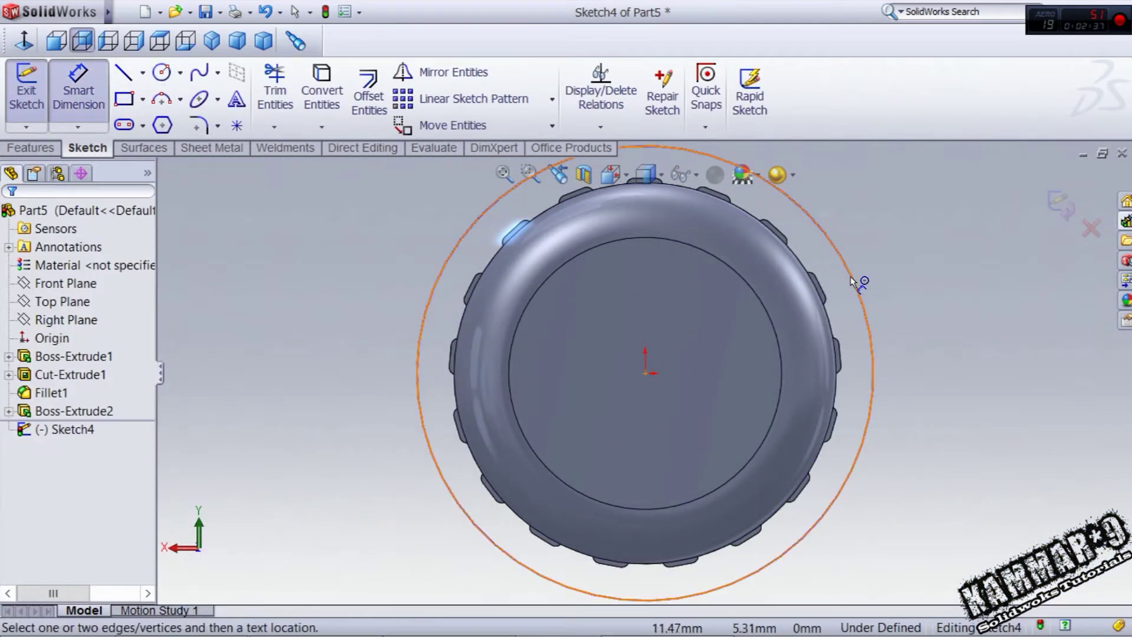
pyautogui.click(859, 278)
pyautogui.click(913, 253)
pyautogui.write('21.7')
pyautogui.press('Return')
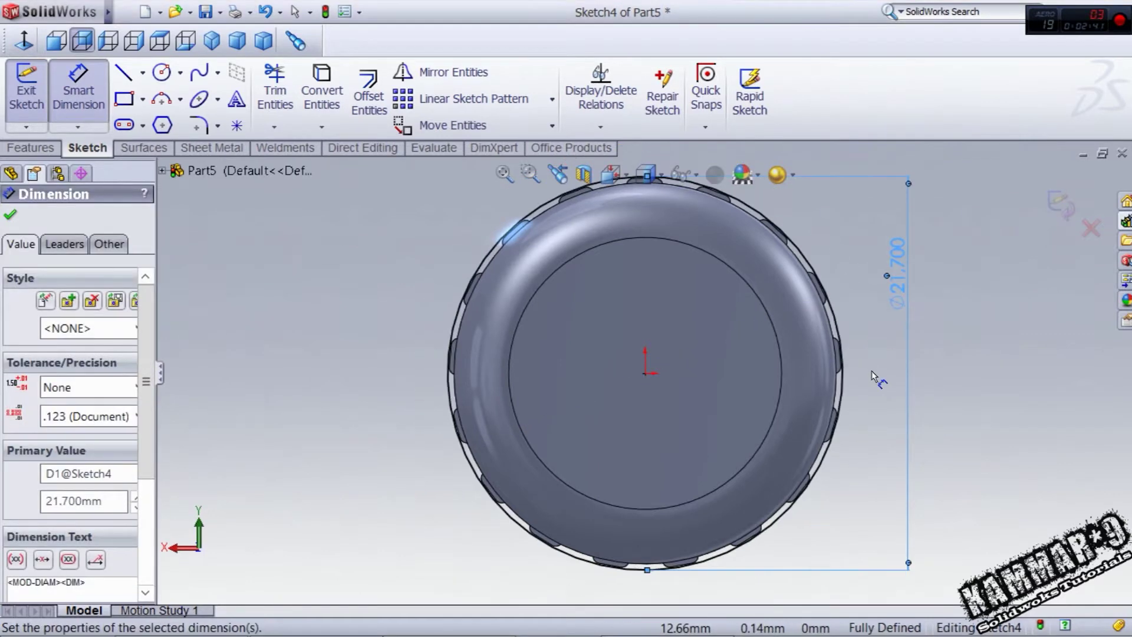
# Extrude the circle 1 mm as a one-direction thin feature, with a 0.5 mm wall reversed to the inside
pyautogui.click(30, 148)
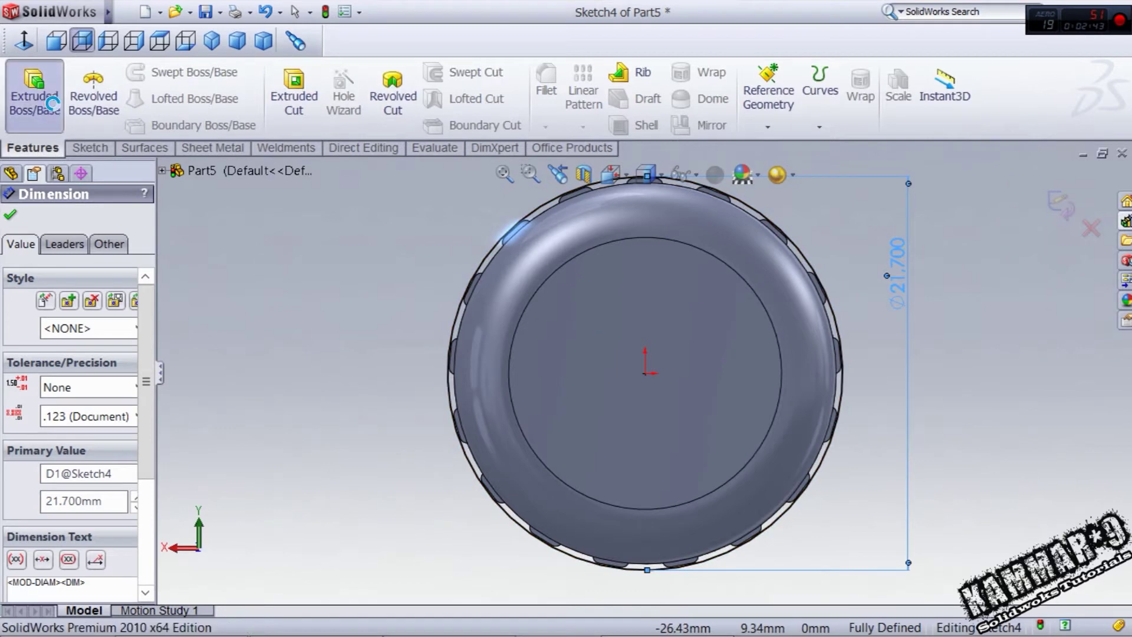
pyautogui.click(34, 94)
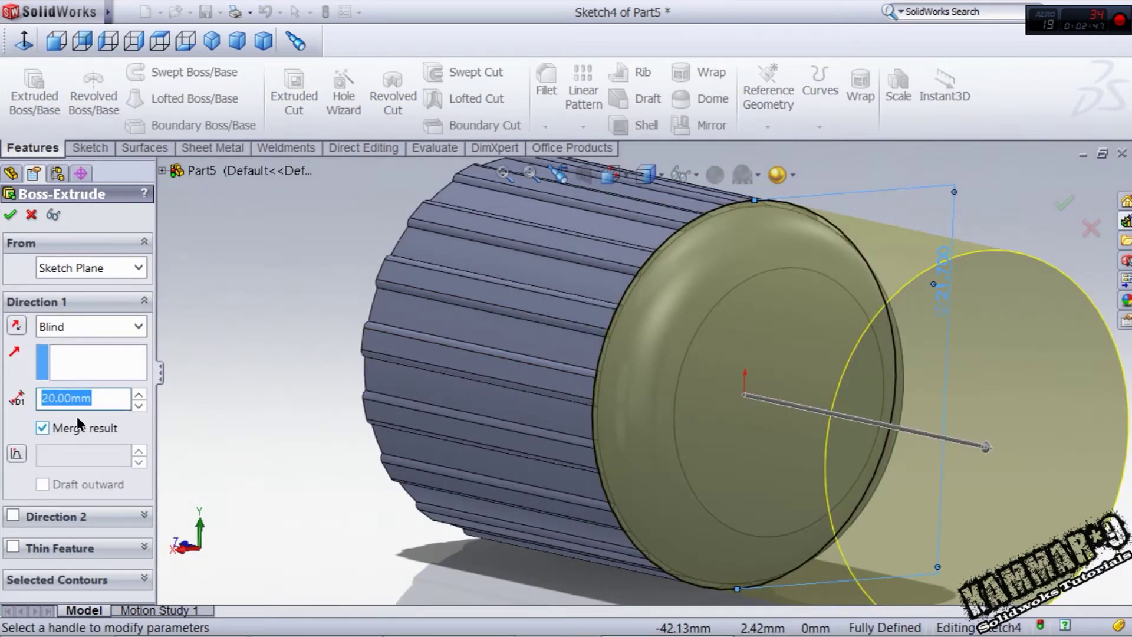
pyautogui.press('Return')
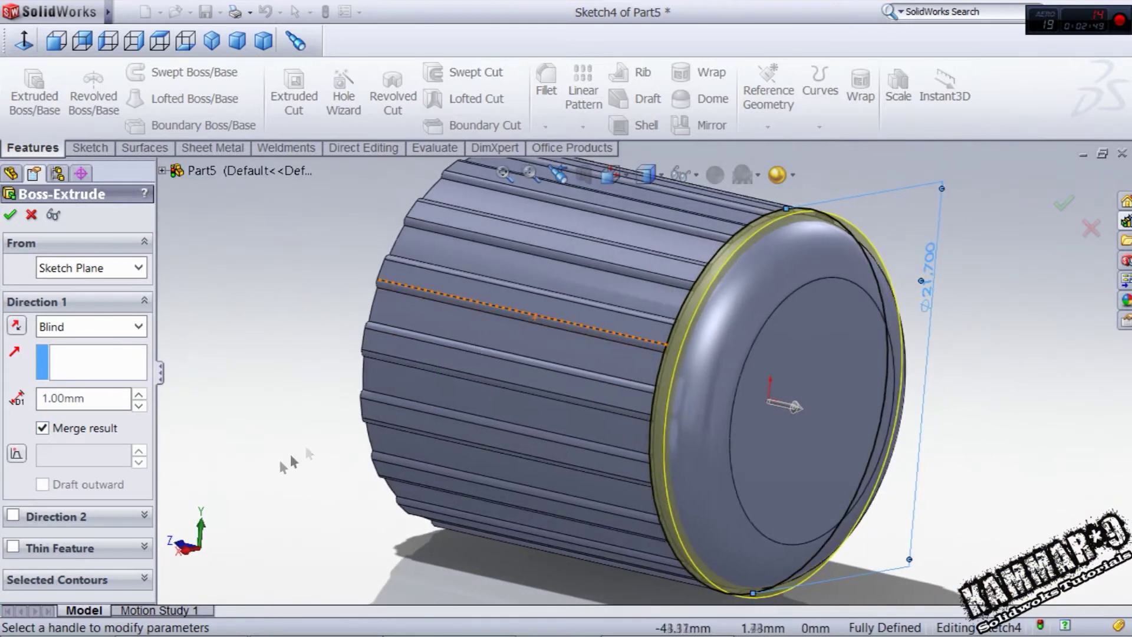
pyautogui.click(13, 548)
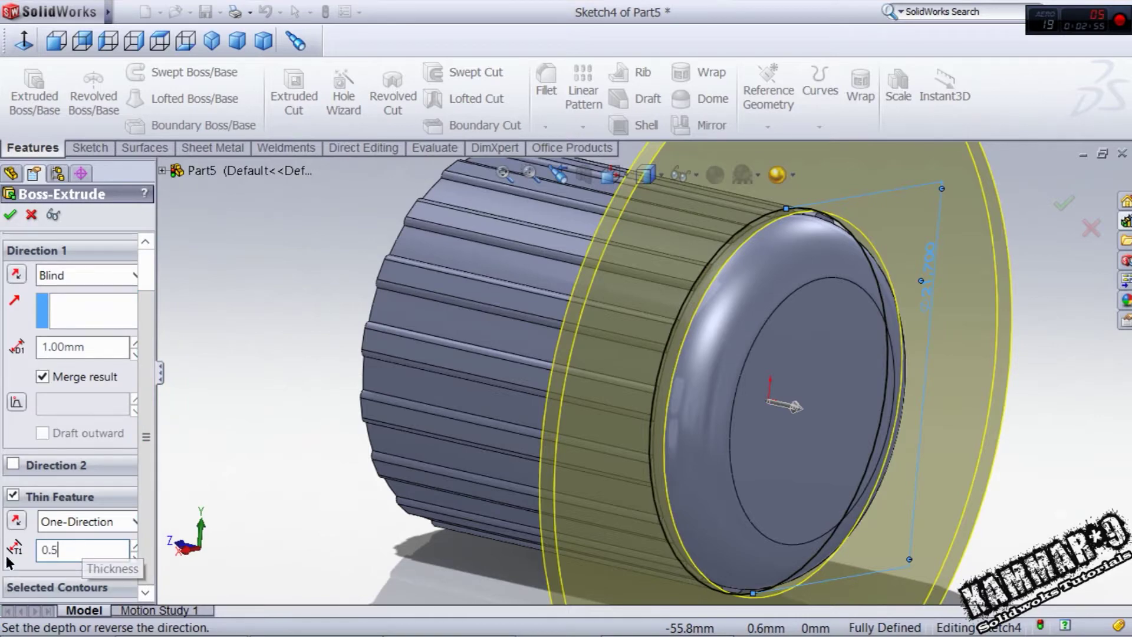
pyautogui.press('Return')
pyautogui.scroll(-4, 621, 440)
pyautogui.moveTo(622, 440)
pyautogui.mouseDown(button='middle')
pyautogui.moveTo(834, 444)
pyautogui.moveTo(820, 444)
pyautogui.mouseUp(button='middle')
pyautogui.click(17, 520)
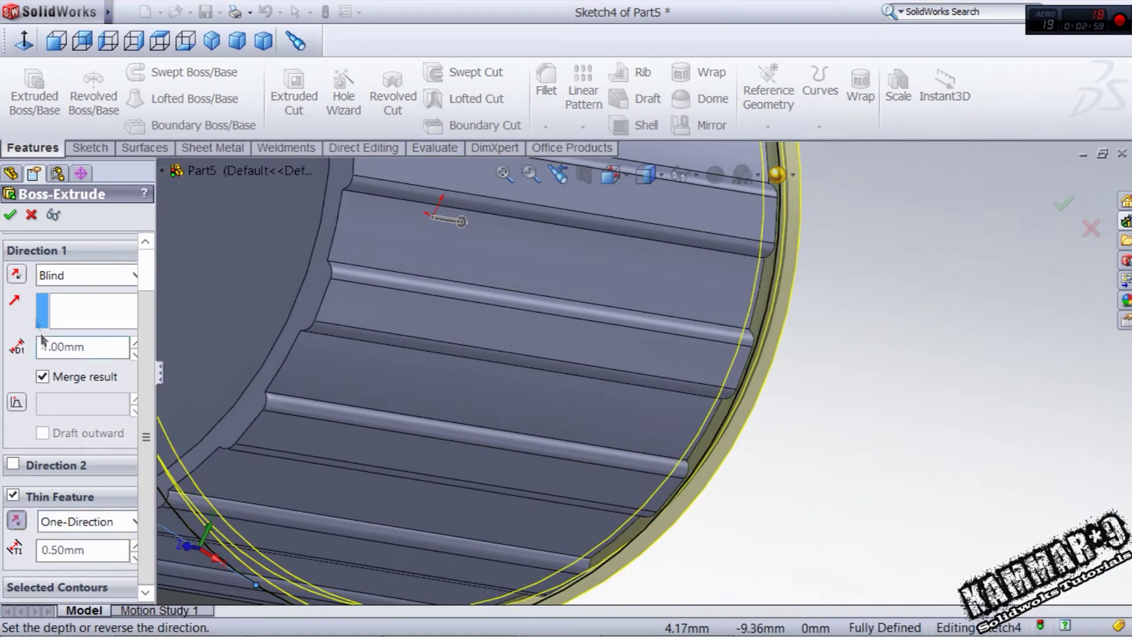
pyautogui.click(10, 217)
pyautogui.scroll(-5, 549, 354)
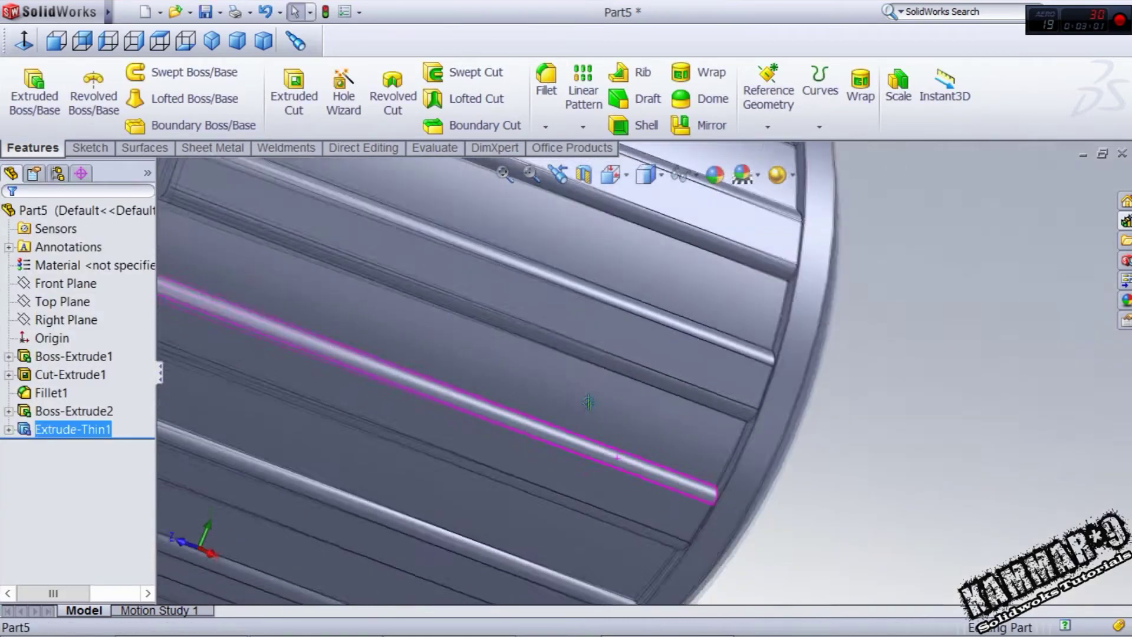
pyautogui.scroll(6, 531, 301)
pyautogui.scroll(-4, 649, 399)
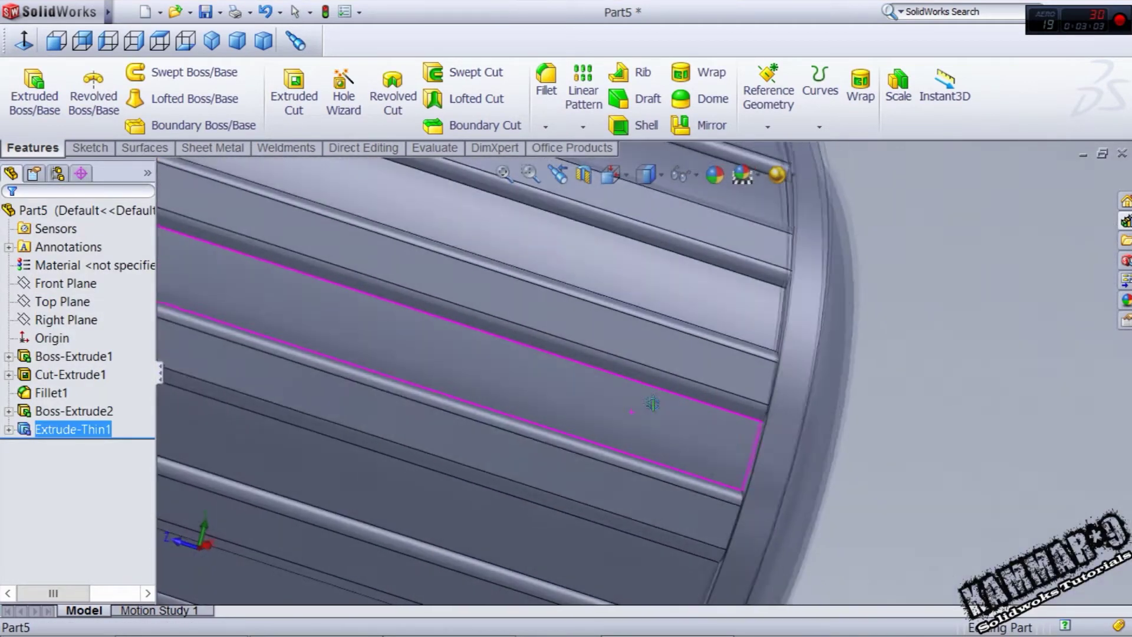
pyautogui.scroll(8, 664, 415)
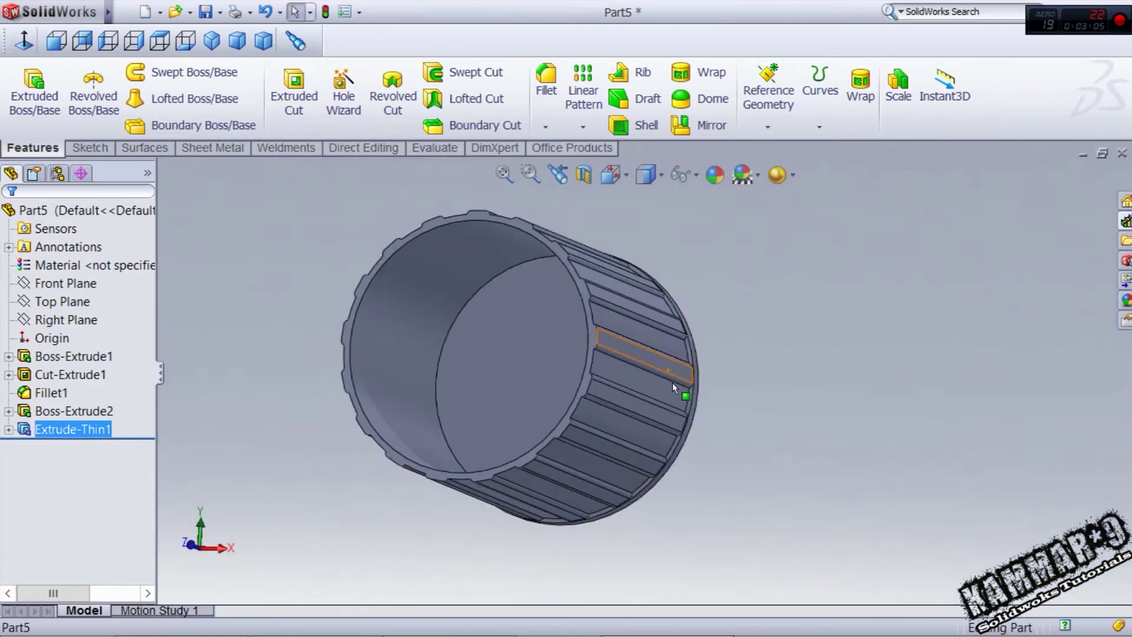
# Save the part as Part5 in the Nouveau dossier folder inside the chair folder
pyautogui.click(205, 11)
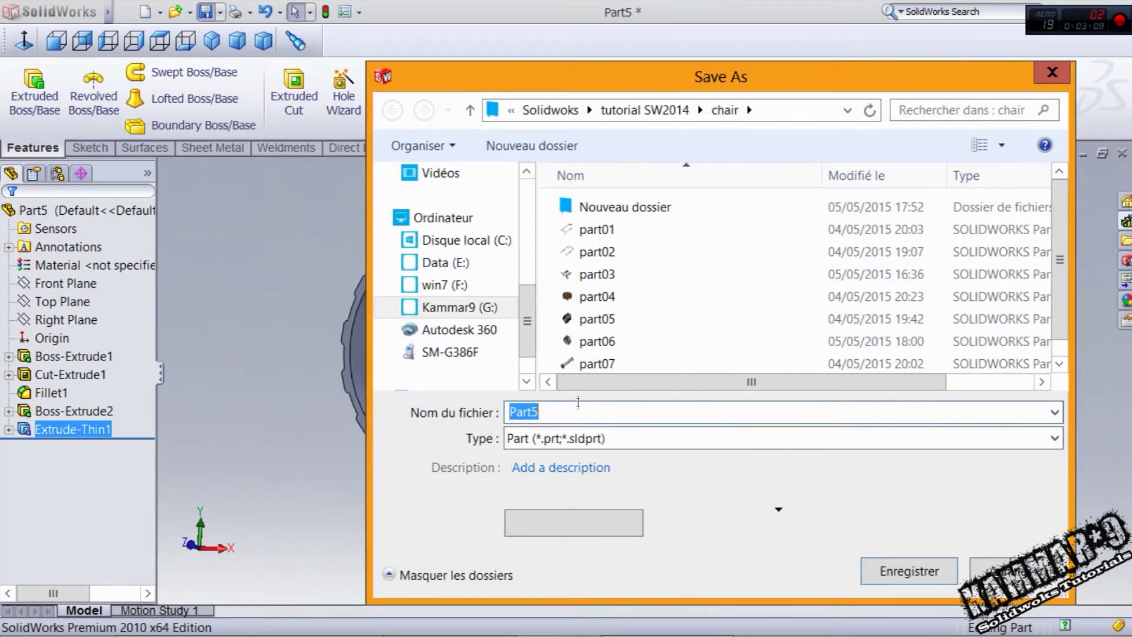
pyautogui.doubleClick(601, 206)
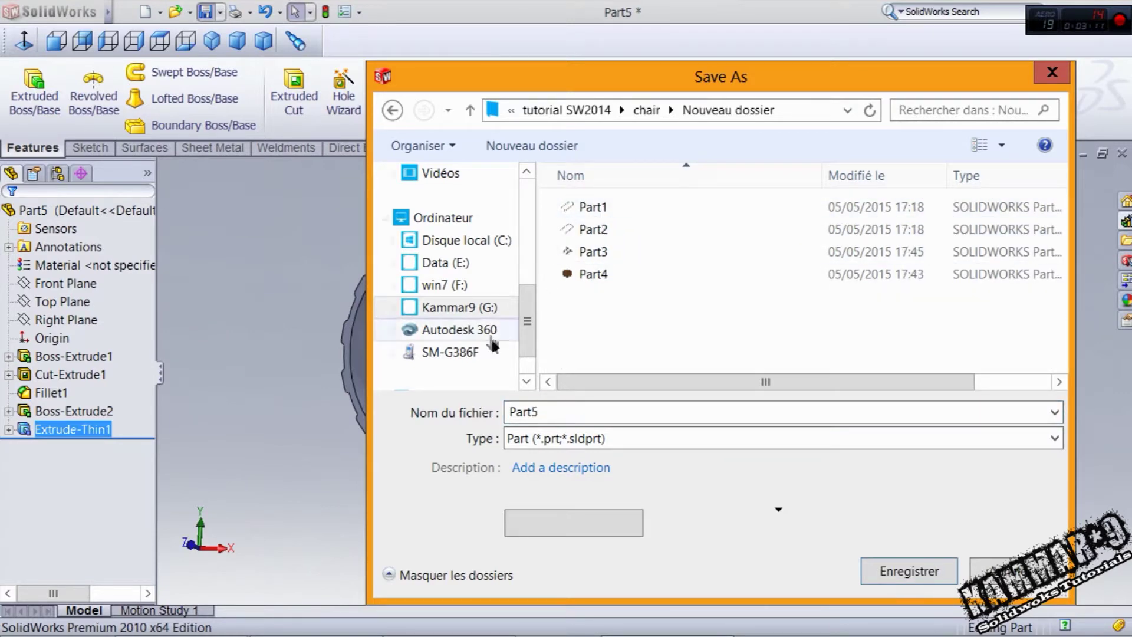
pyautogui.click(894, 571)
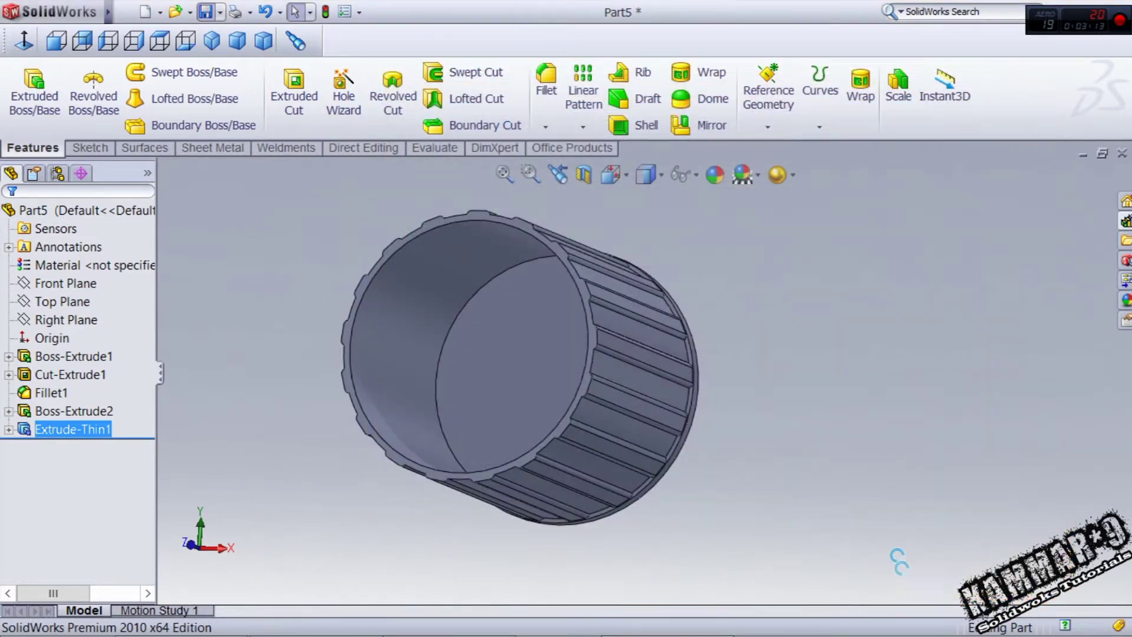
# Apply a black low gloss plastic appearance to the cap
pyautogui.click(1122, 297)
pyautogui.click(991, 234)
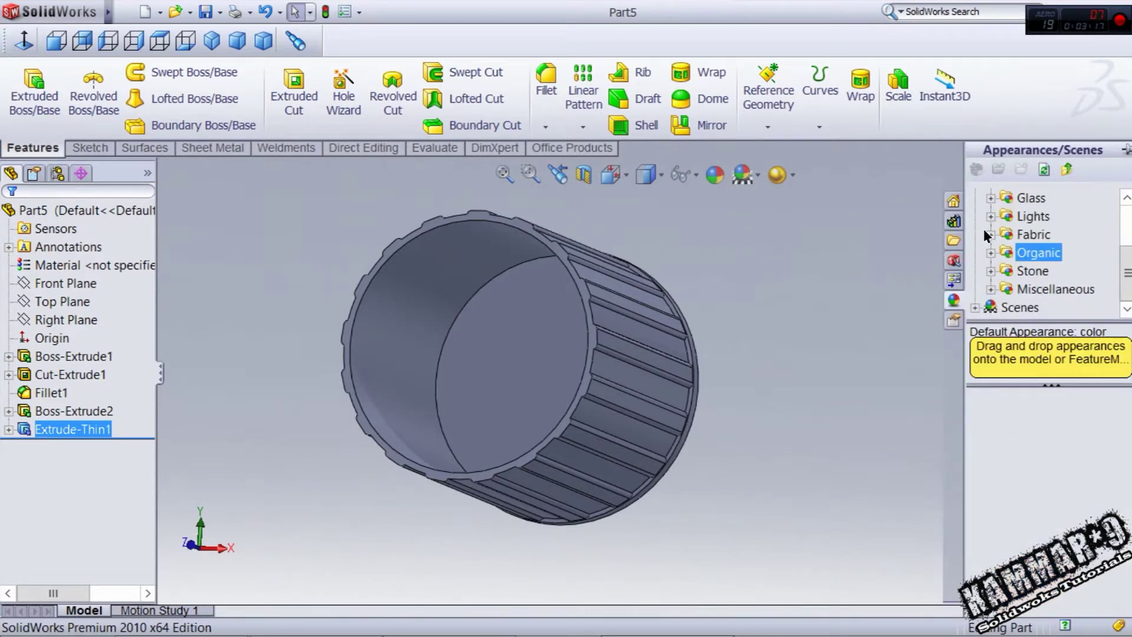
pyautogui.scroll(2, 984, 229)
pyautogui.click(985, 215)
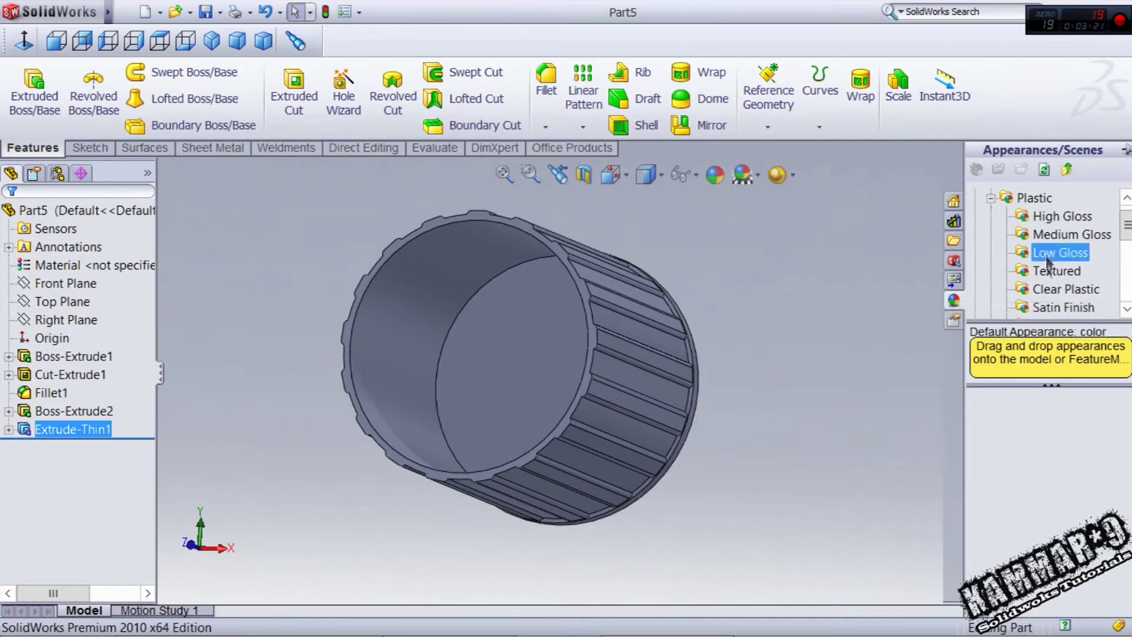
pyautogui.moveTo(1115, 429); pyautogui.dragTo(1128, 500)
pyautogui.moveTo(1055, 536); pyautogui.dragTo(636, 410)
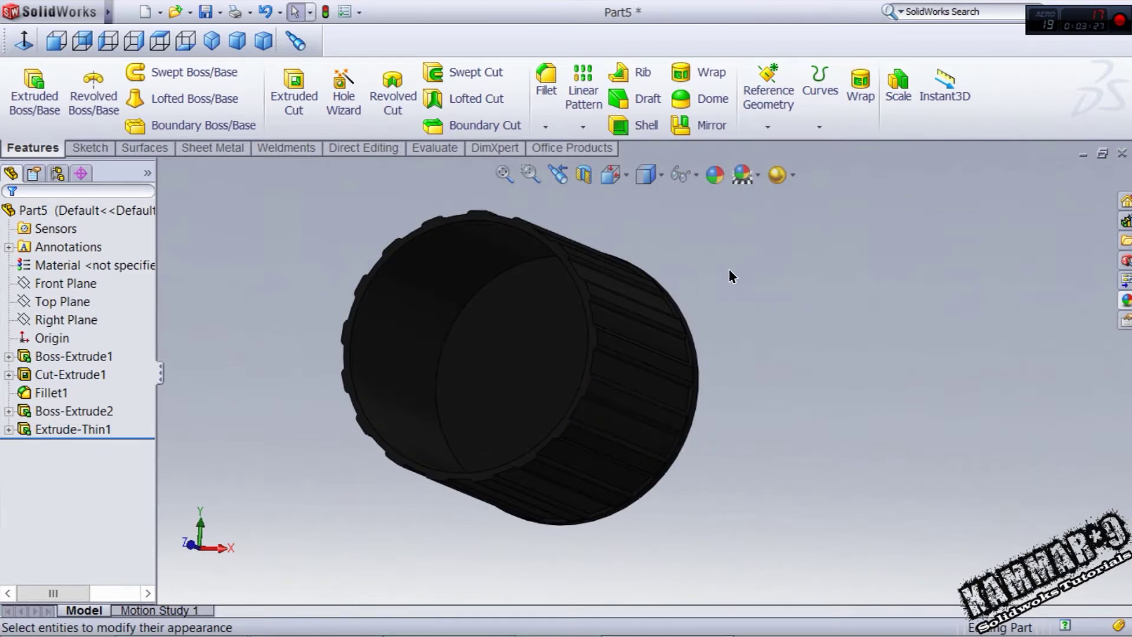
# Switch from the cap part to the Assem2 chair assembly
pyautogui.hotkey('ctrl', 'Tab')
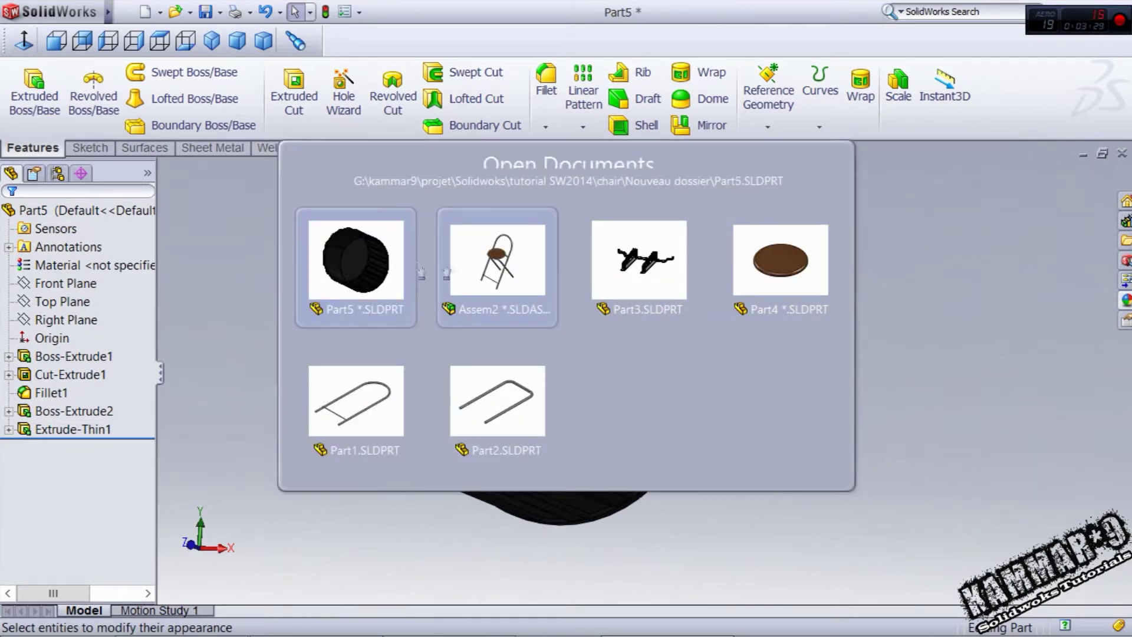
pyautogui.click(478, 263)
pyautogui.hotkey('ctrl', 'Tab')
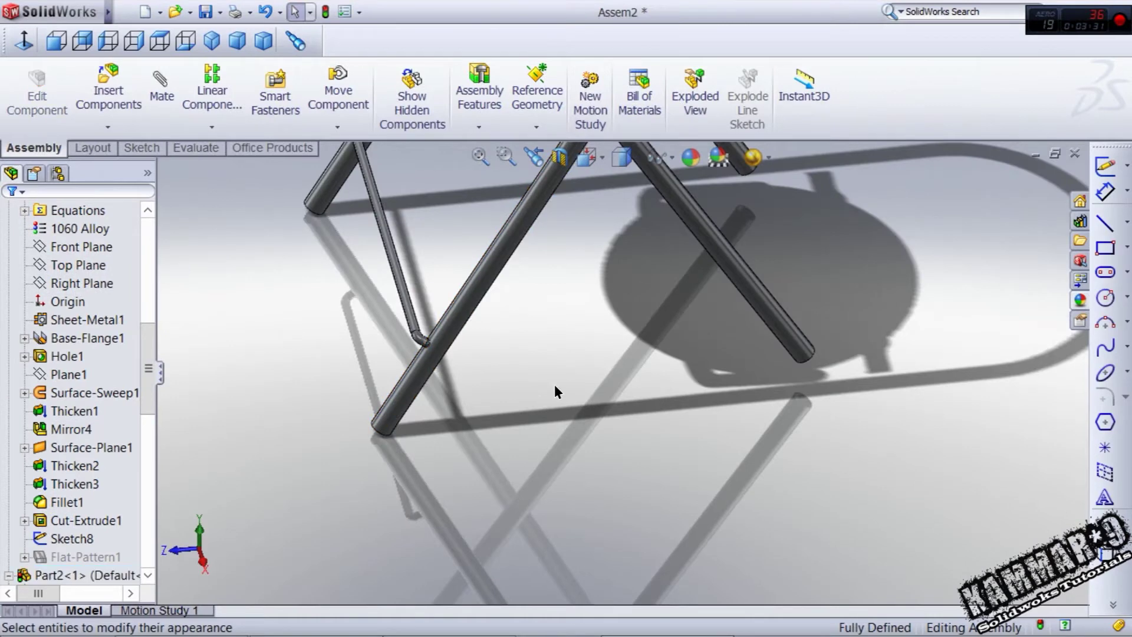
# Insert two copies of the Part5 cap near the lower ends of the chair legs
pyautogui.scroll(1, 554, 385)
pyautogui.scroll(-3, 321, 333)
pyautogui.click(103, 90)
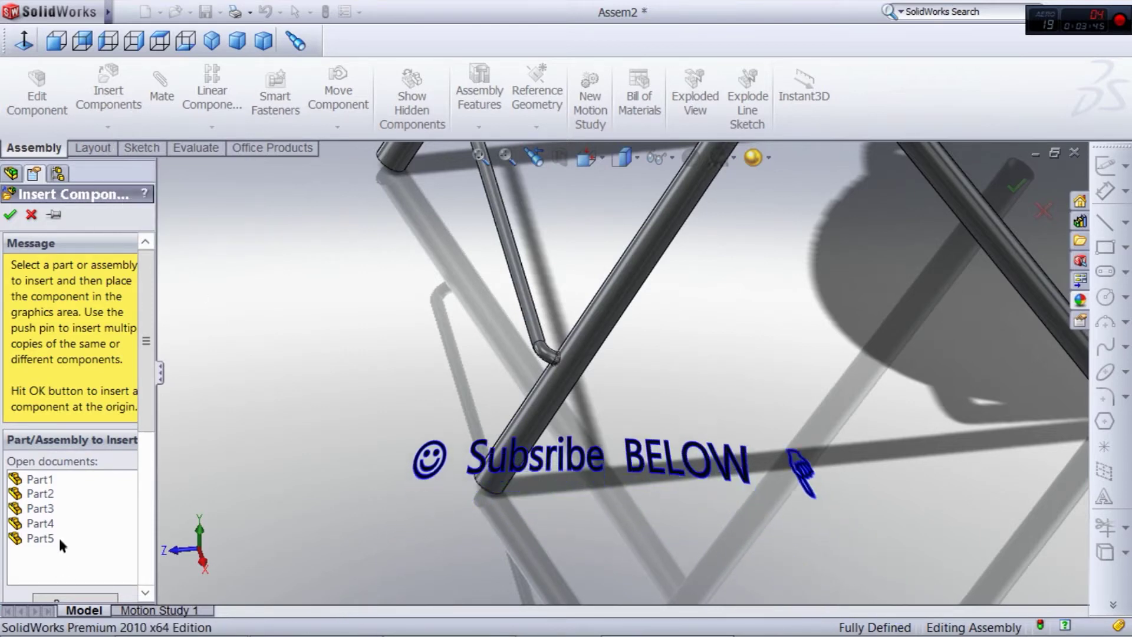
pyautogui.click(42, 537)
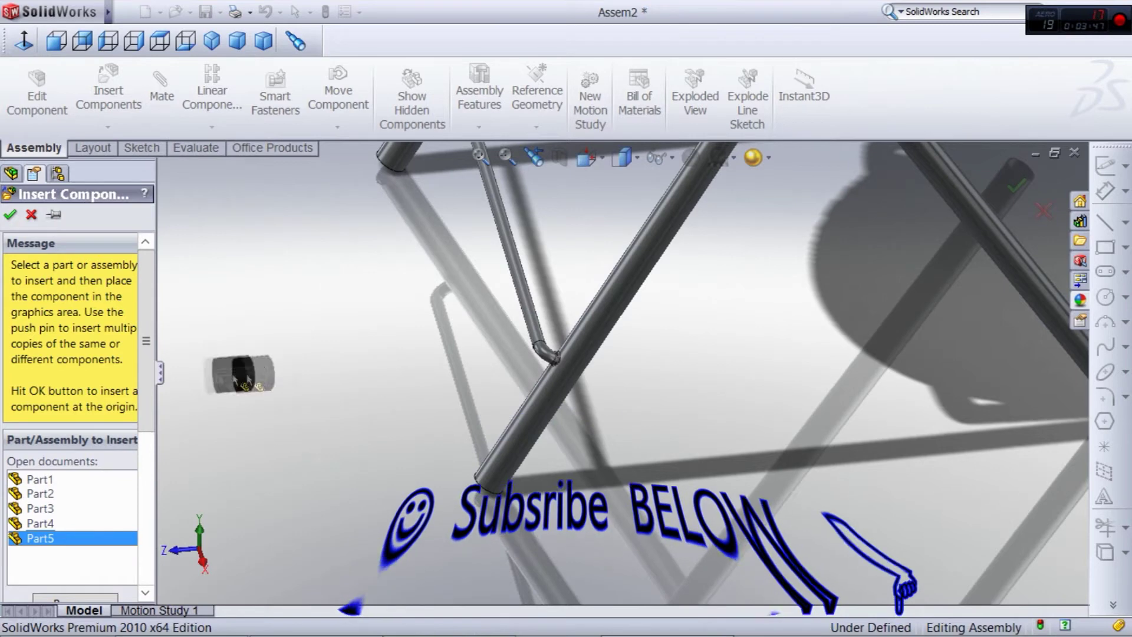
pyautogui.click(55, 213)
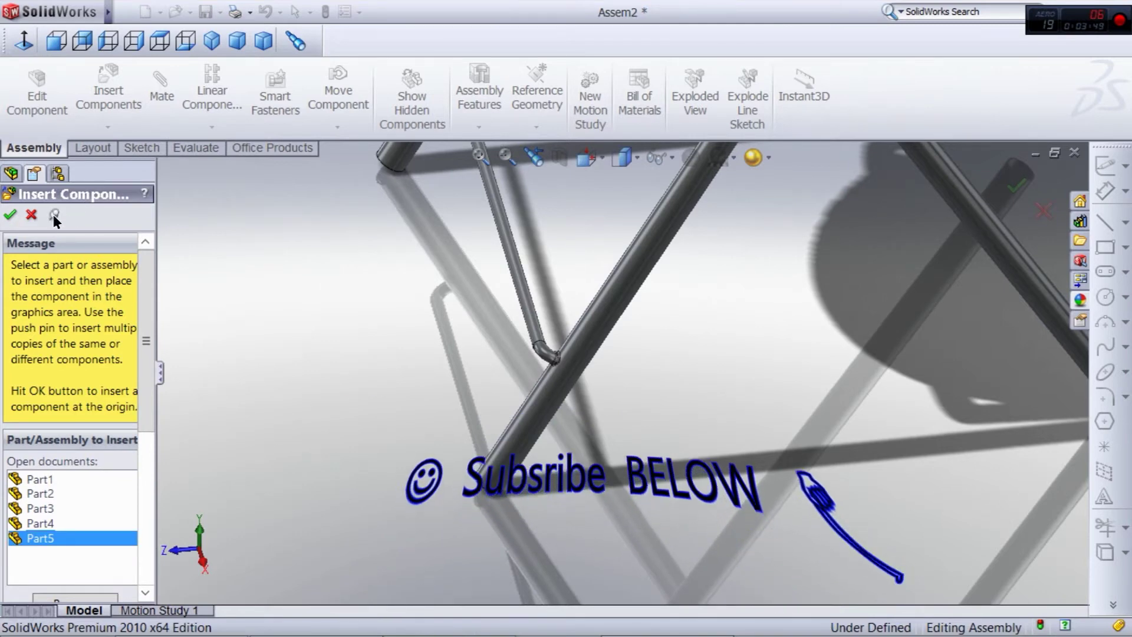
pyautogui.click(380, 462)
pyautogui.click(679, 472)
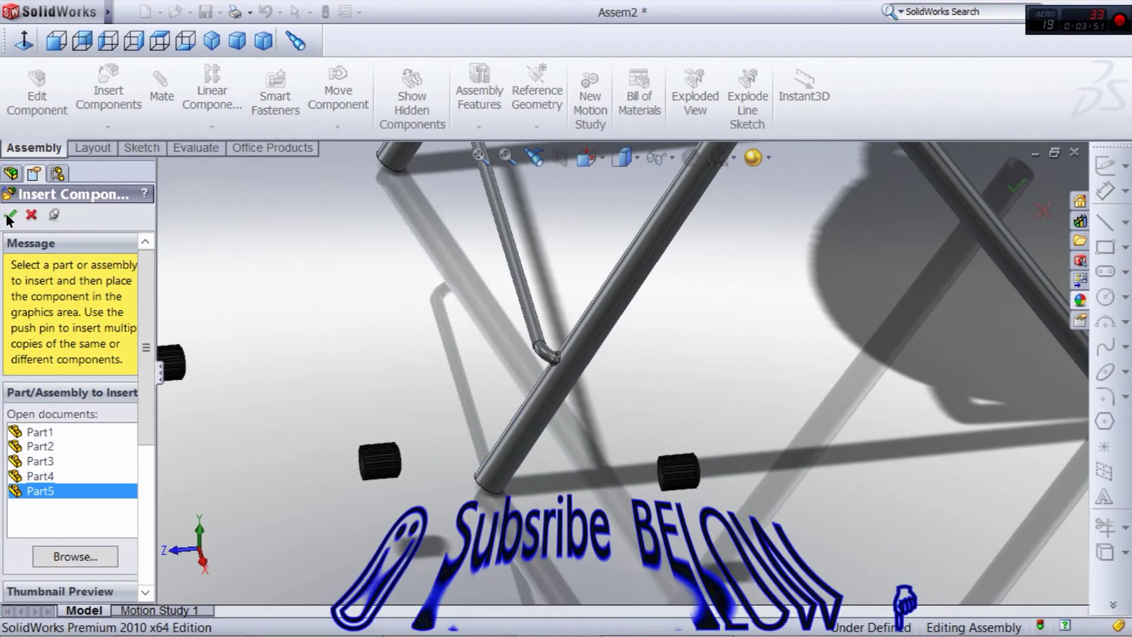
pyautogui.click(10, 215)
# Mate the first cap's inner circular edge coincident with the Part1 leg tube's end edge, flipping the alignment so the cap covers the tube
pyautogui.scroll(-5, 405, 522)
pyautogui.moveTo(409, 430); pyautogui.dragTo(441, 448, button='middle')
pyautogui.moveTo(291, 353); pyautogui.dragTo(323, 364, button='middle')
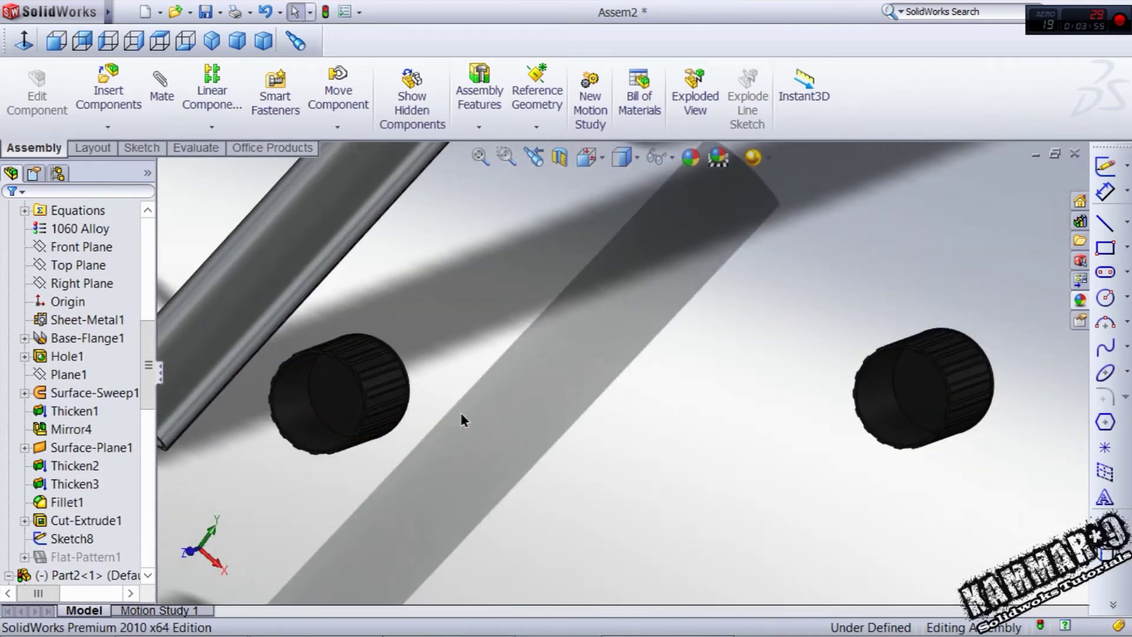
pyautogui.scroll(-1, 341, 419)
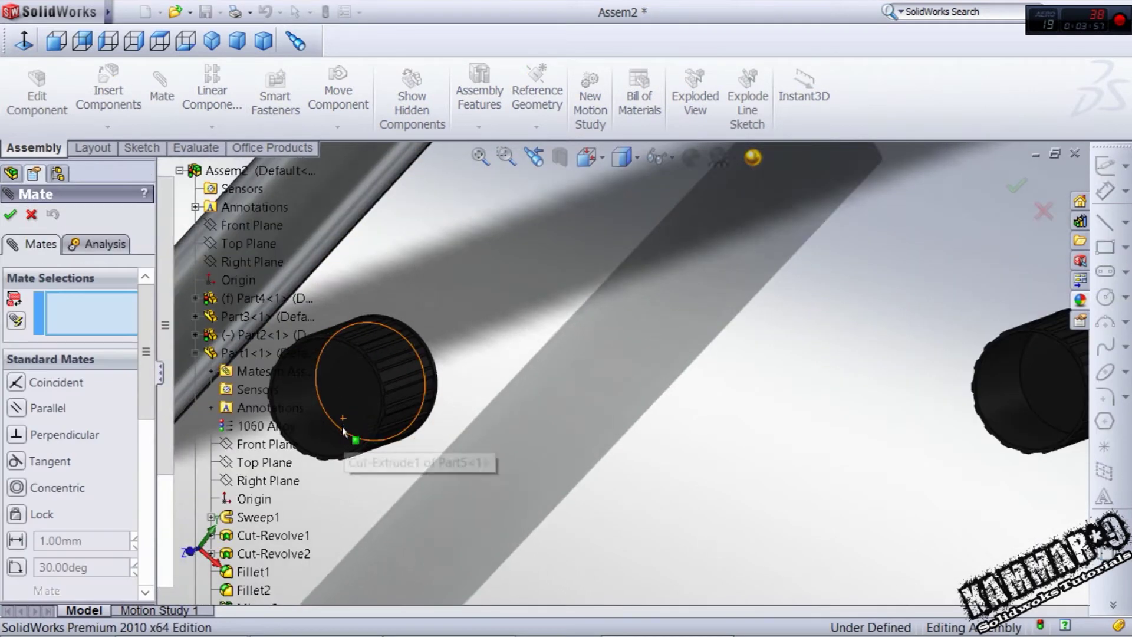
pyautogui.click(343, 427)
pyautogui.scroll(4, 411, 473)
pyautogui.scroll(-5, 447, 401)
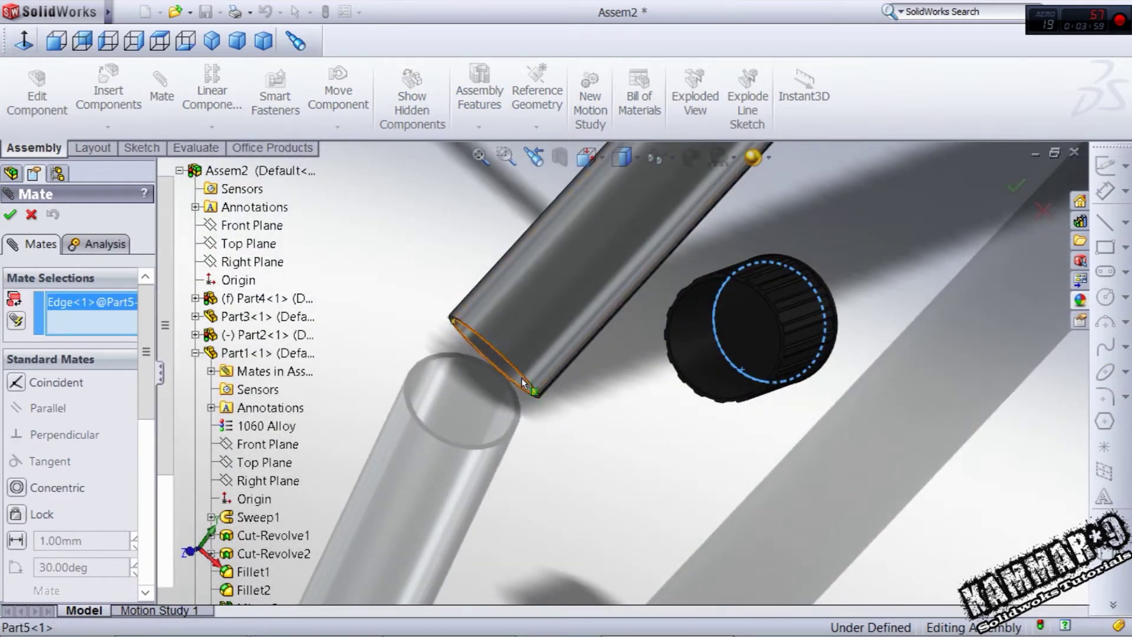
pyautogui.moveTo(523, 378); pyautogui.dragTo(539, 402, button='middle')
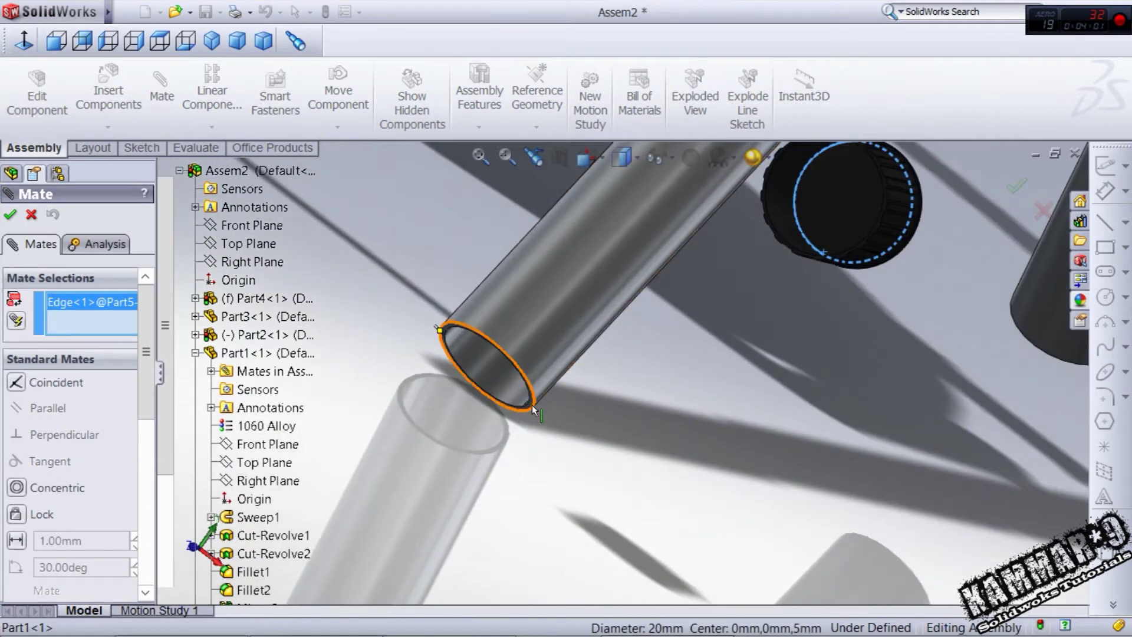
pyautogui.click(533, 407)
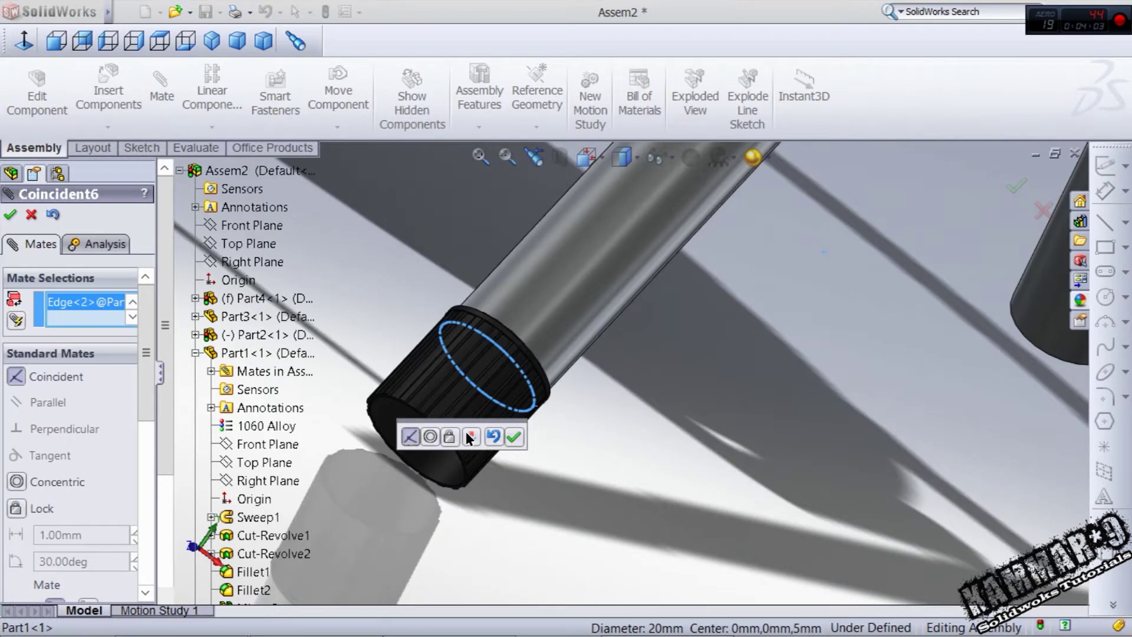
pyautogui.click(471, 436)
pyautogui.click(514, 437)
# Mate the second cap's inner circular edge coincident with the open end edge of the neighbouring Part2 leg tube
pyautogui.scroll(3, 693, 429)
pyautogui.scroll(2, 692, 423)
pyautogui.scroll(-5, 659, 360)
pyautogui.click(645, 327)
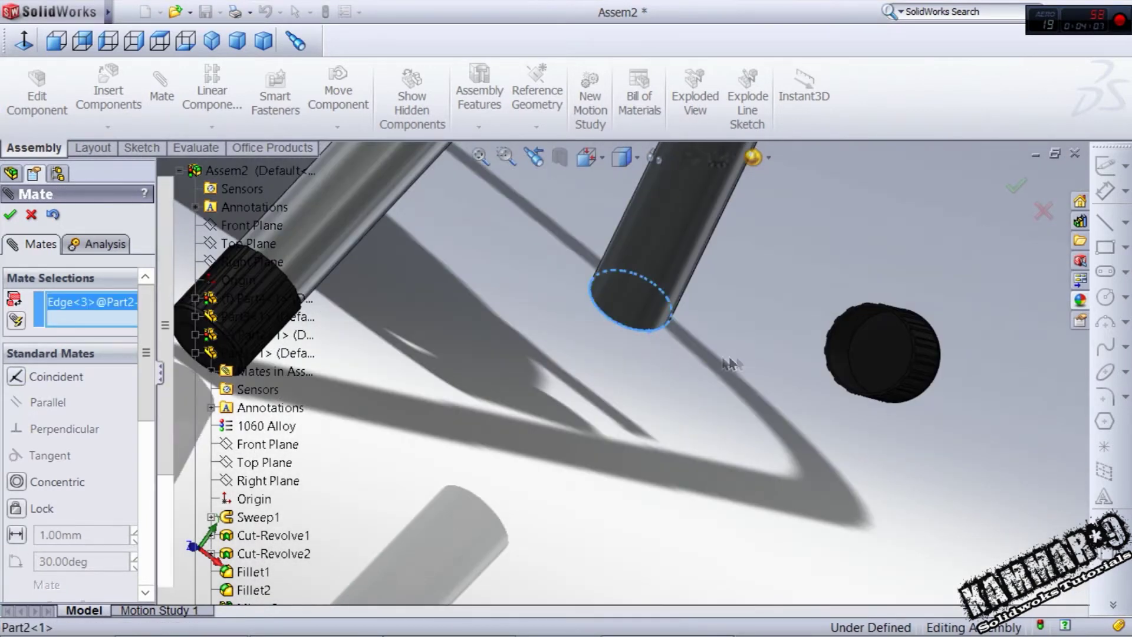
pyautogui.scroll(-5, 886, 394)
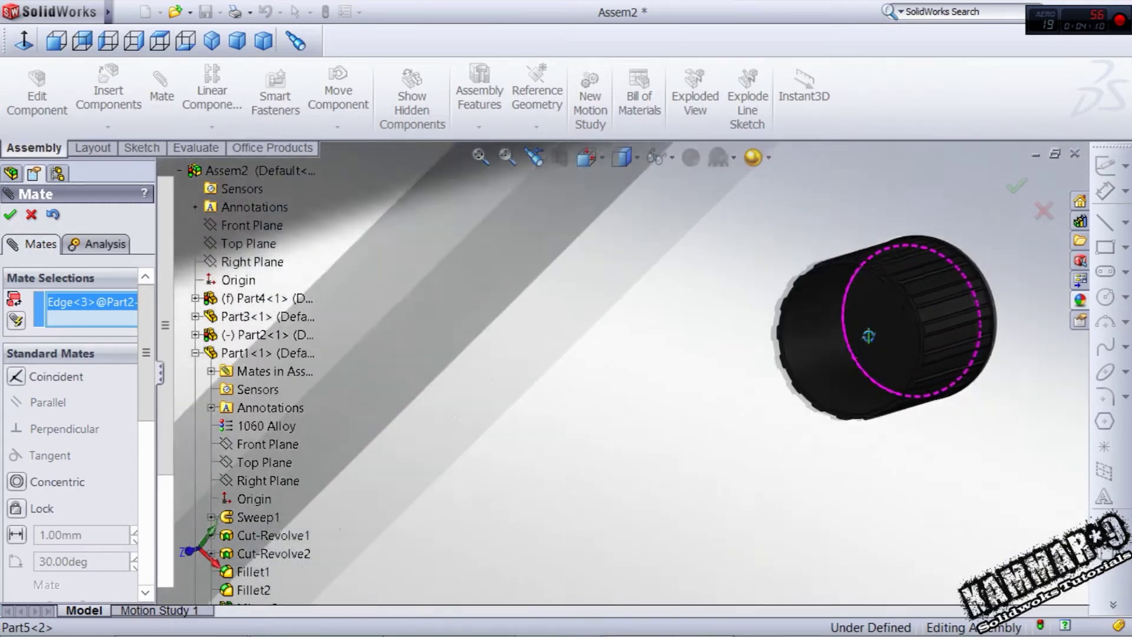
pyautogui.moveTo(869, 336); pyautogui.dragTo(855, 360, button='middle')
pyautogui.click(849, 363)
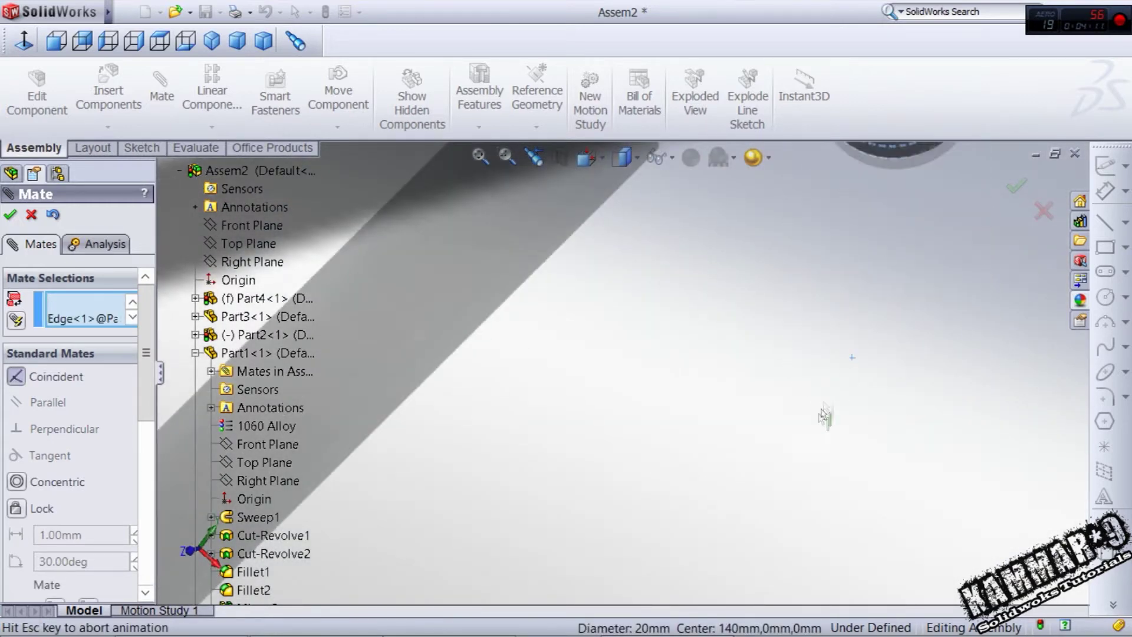
pyautogui.scroll(5, 759, 390)
pyautogui.scroll(-6, 650, 298)
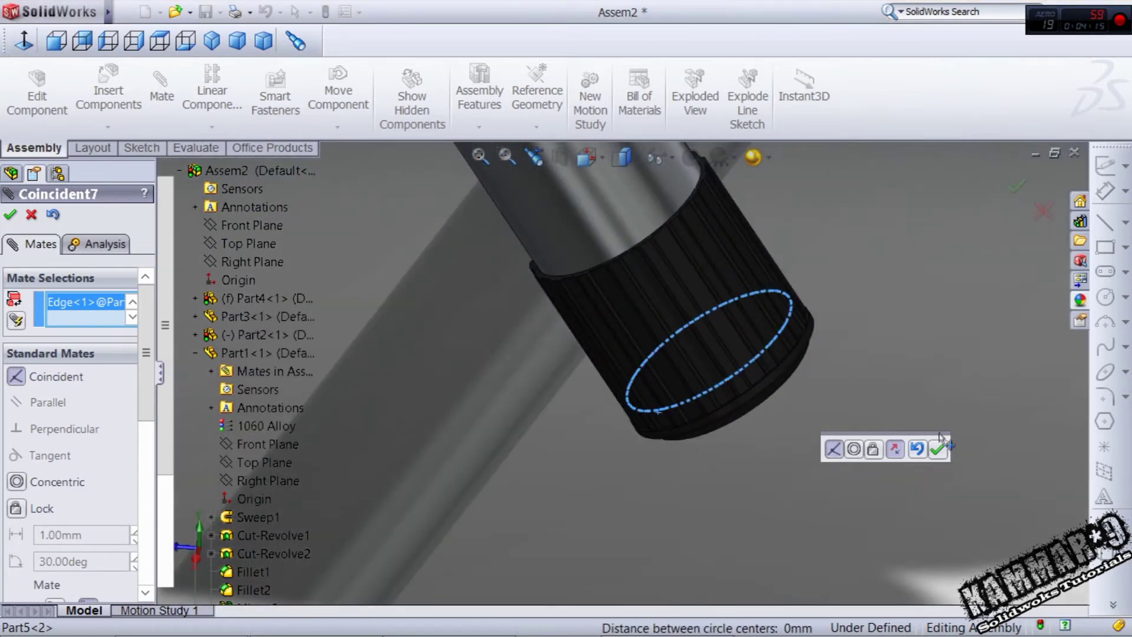
pyautogui.click(938, 448)
pyautogui.click(10, 216)
# Start Mirror Components with the Right Plane of the seat part, Part4, as the mirror plane
pyautogui.moveTo(728, 417); pyautogui.dragTo(682, 397, button='middle')
pyautogui.scroll(6, 623, 383)
pyautogui.scroll(3, 611, 413)
pyautogui.moveTo(573, 400); pyautogui.dragTo(462, 405, button='middle')
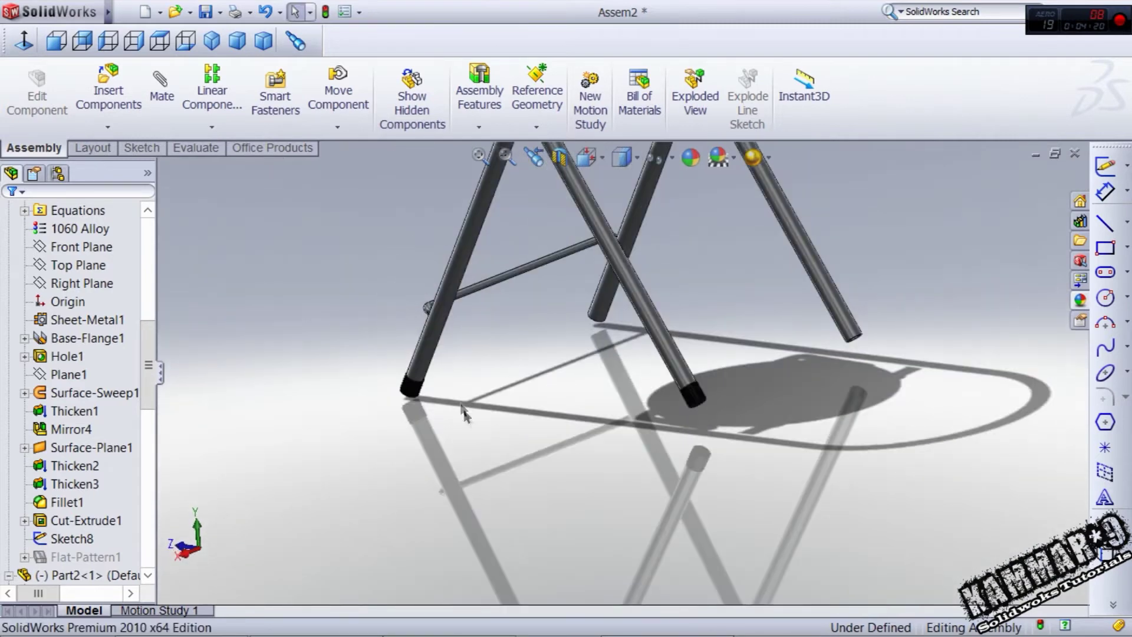
pyautogui.click(110, 128)
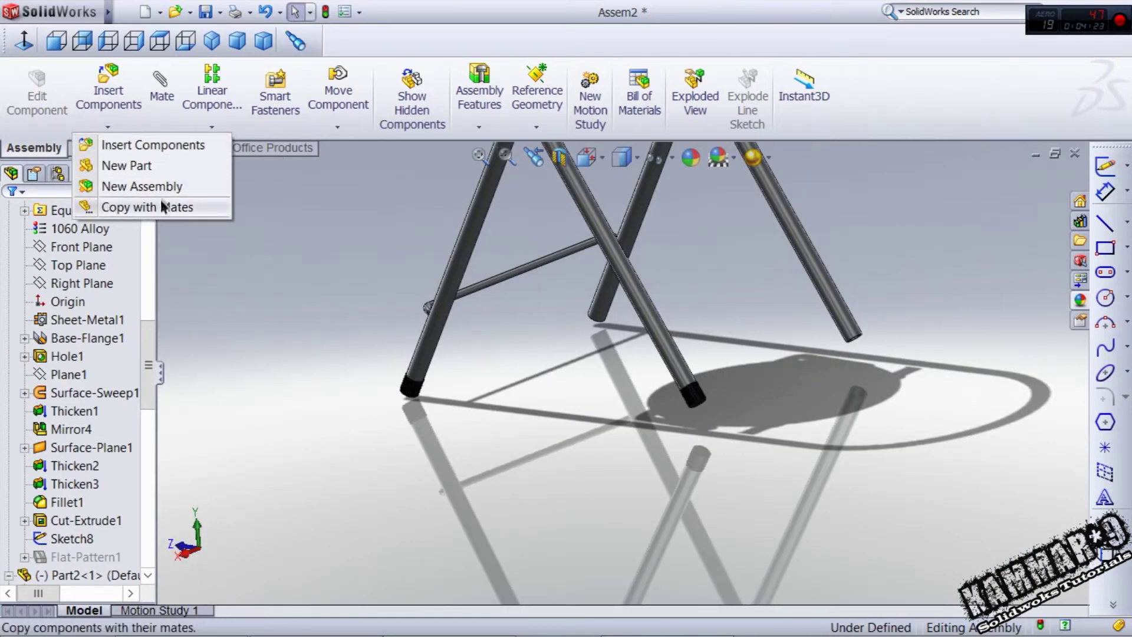
pyautogui.click(212, 126)
pyautogui.click(258, 207)
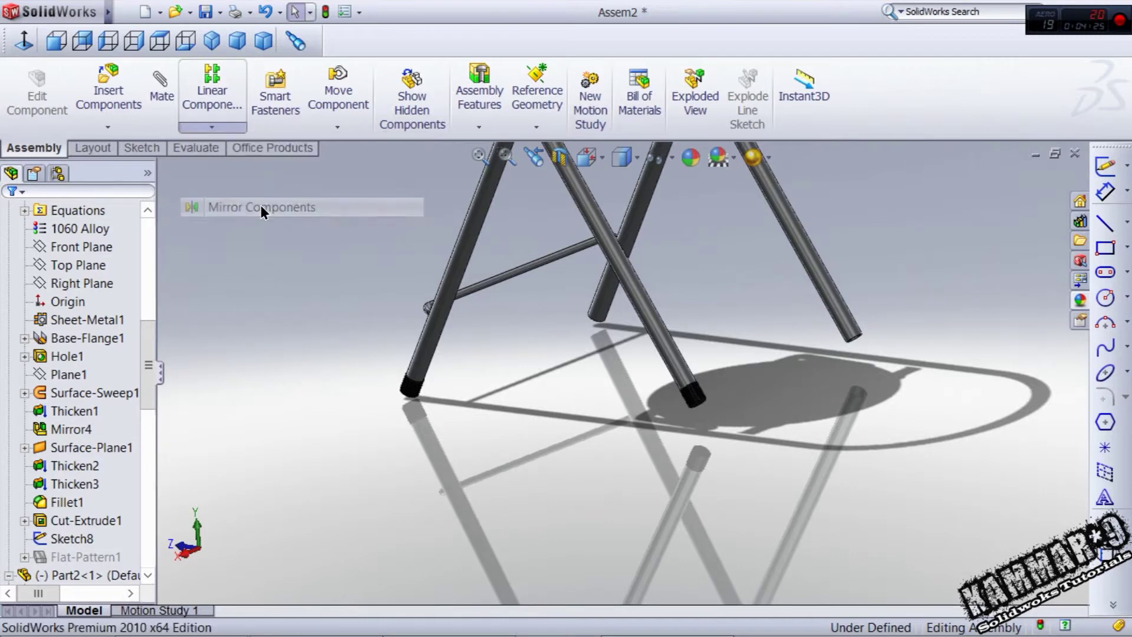
pyautogui.scroll(-2, 507, 414)
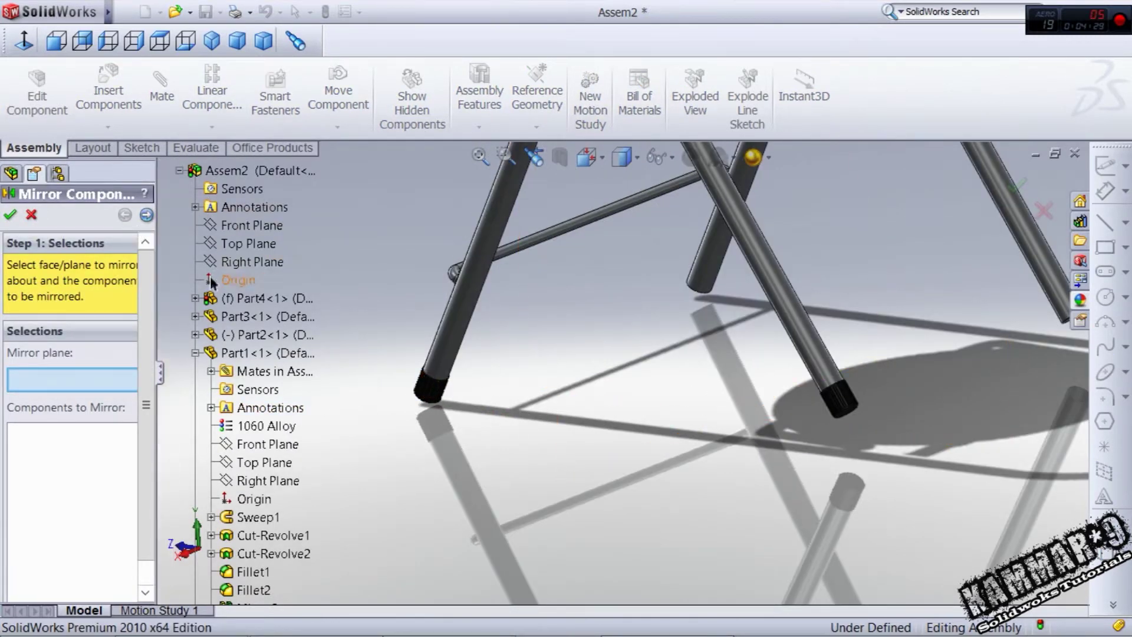
pyautogui.click(195, 298)
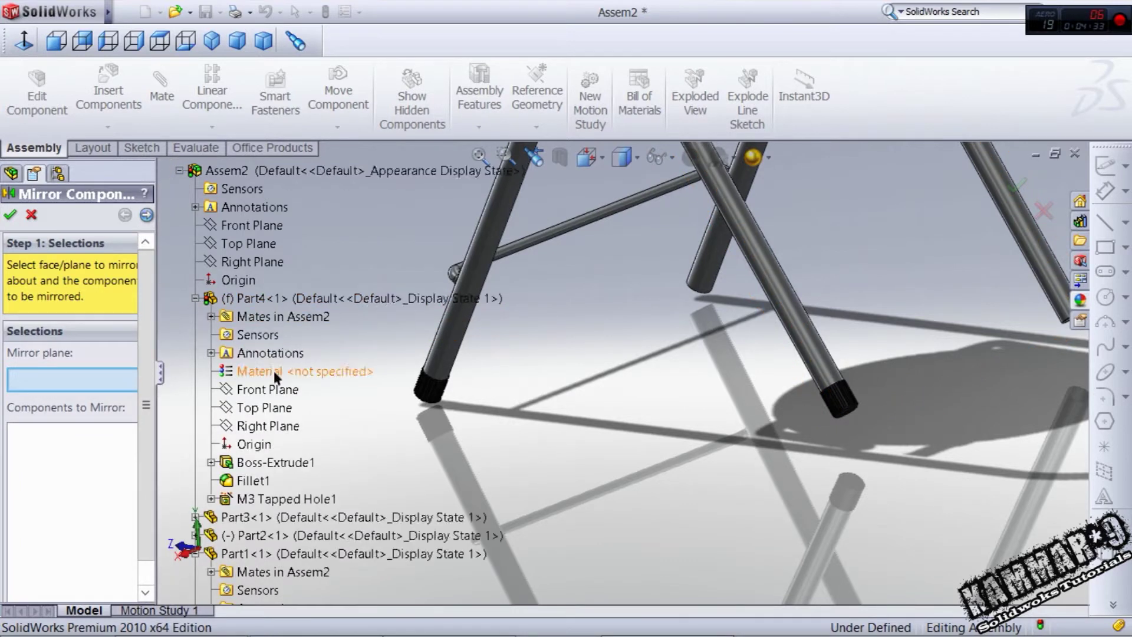
pyautogui.click(264, 426)
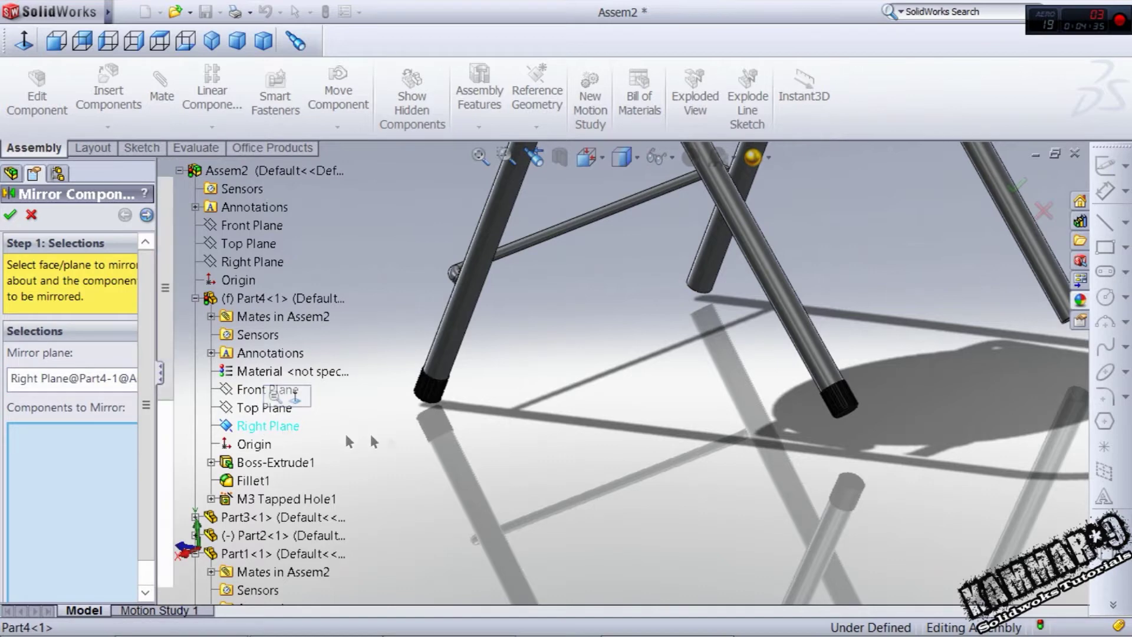
# Mirror both fitted caps onto the two bare leg ends on the opposite side of the chair
pyautogui.scroll(5, 519, 378)
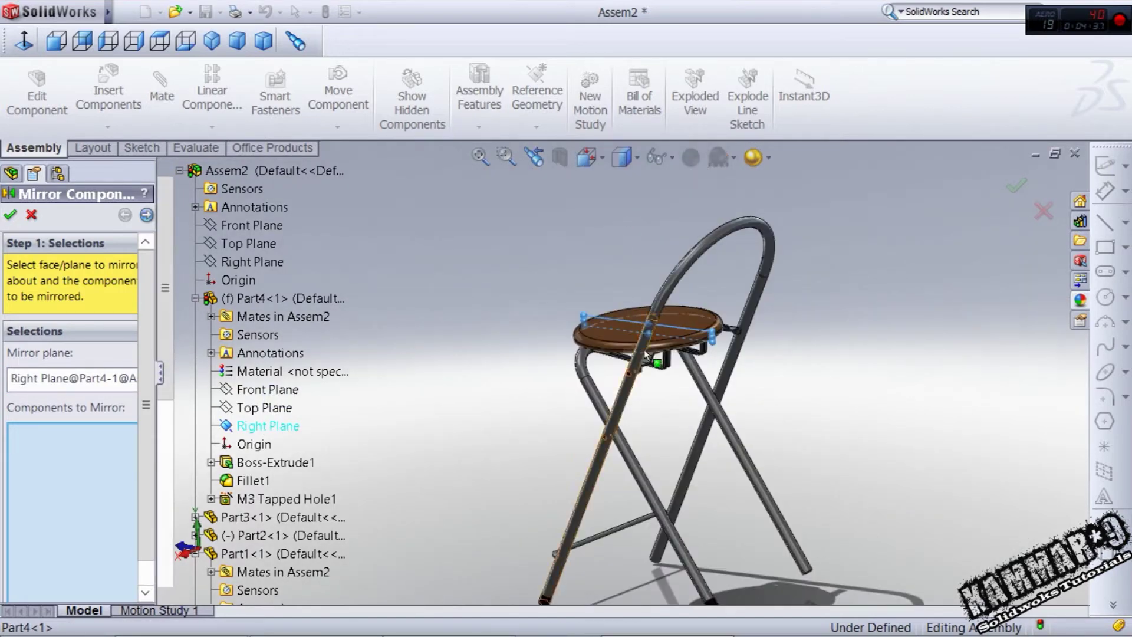
pyautogui.scroll(-2, 608, 370)
pyautogui.click(195, 299)
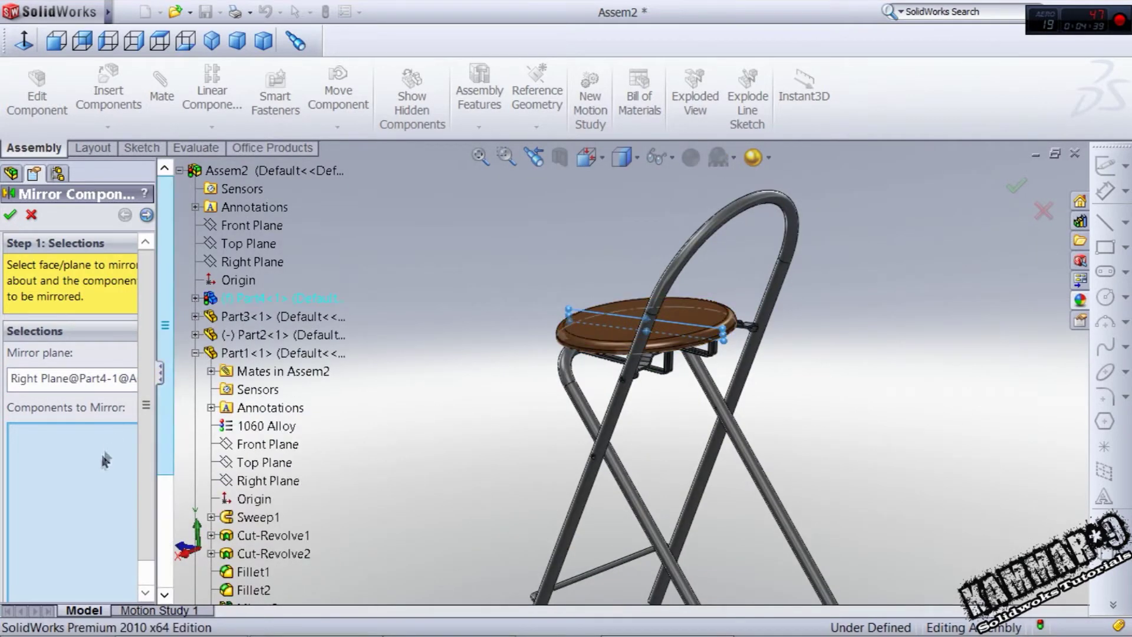
pyautogui.scroll(-3, 731, 602)
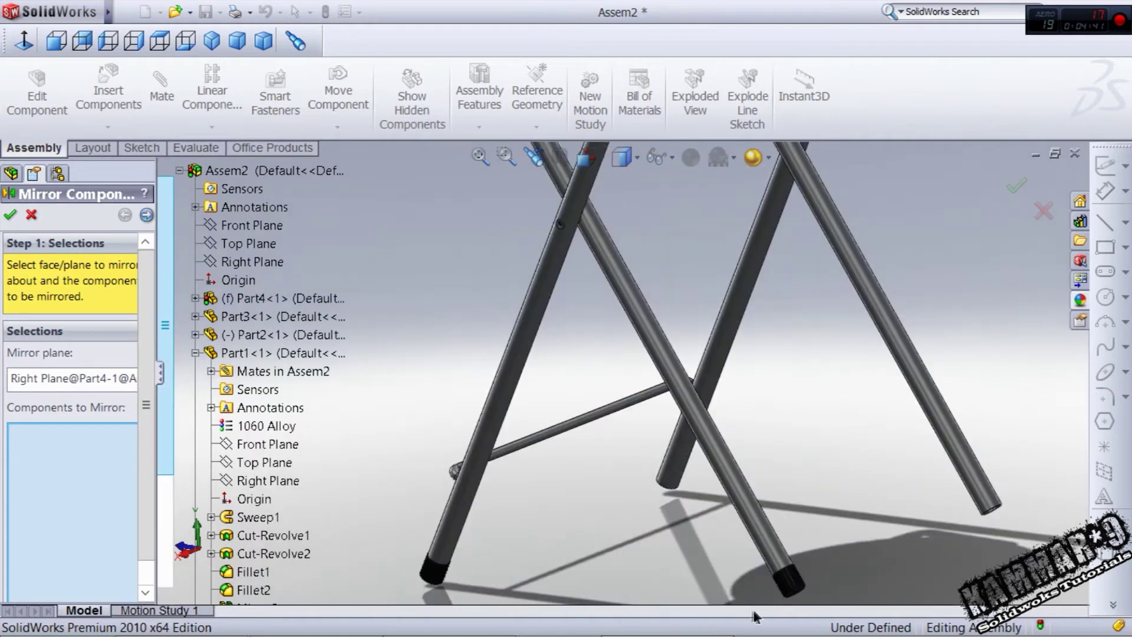
pyautogui.click(784, 589)
pyautogui.click(433, 579)
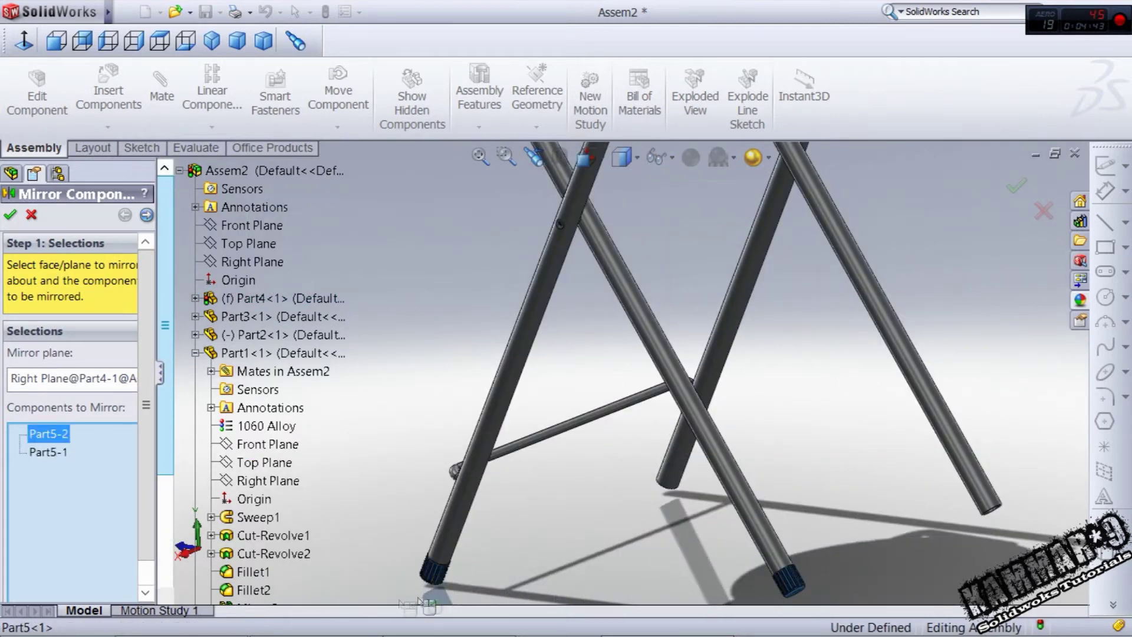
pyautogui.click(145, 216)
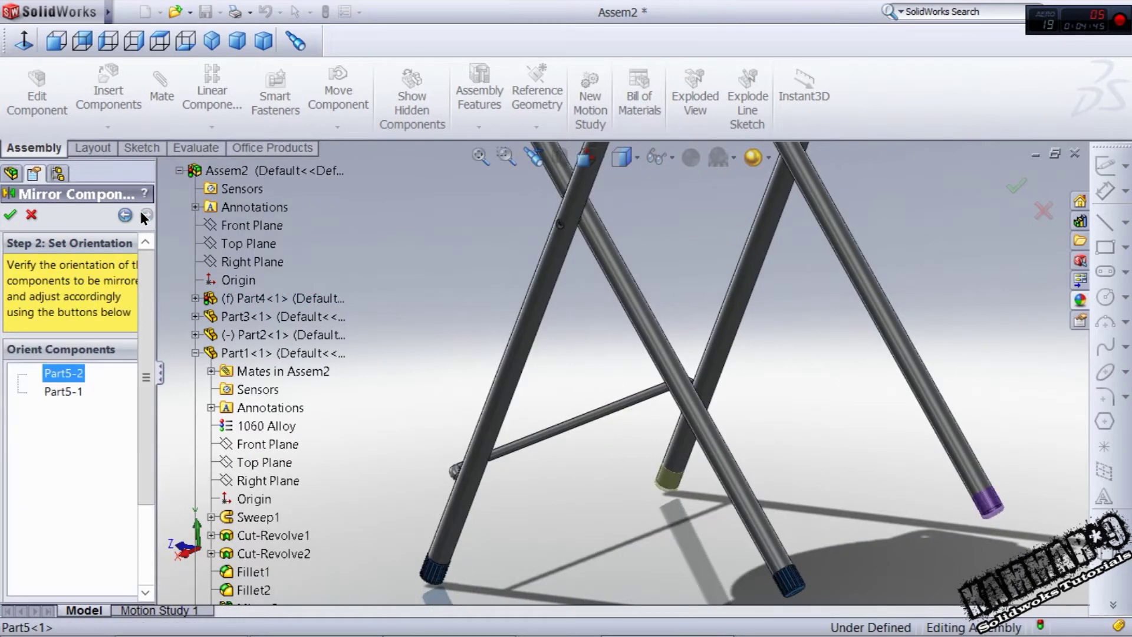
pyautogui.moveTo(152, 401)
pyautogui.mouseDown()
pyautogui.moveTo(155, 490)
pyautogui.moveTo(154, 397)
pyautogui.mouseUp()
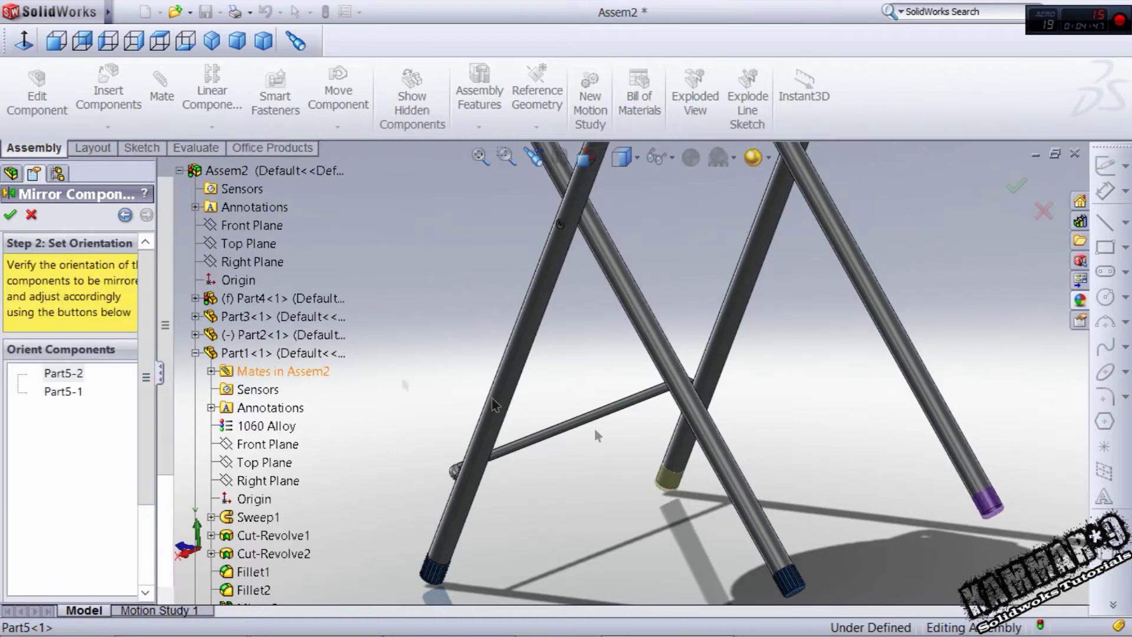
pyautogui.scroll(-2, 688, 501)
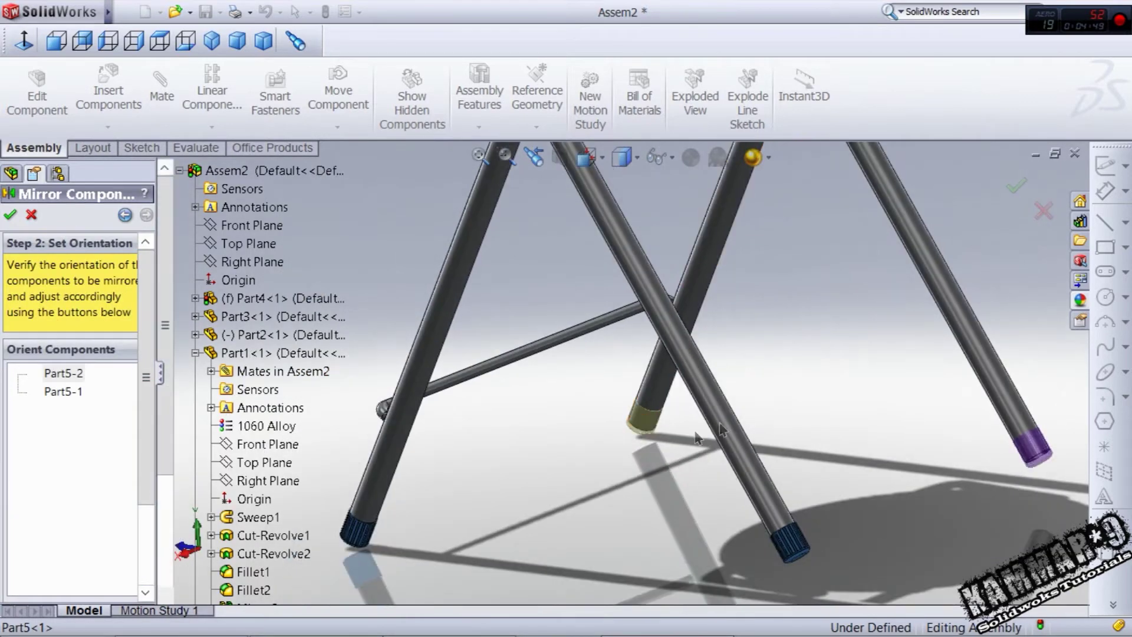
pyautogui.scroll(2, 975, 454)
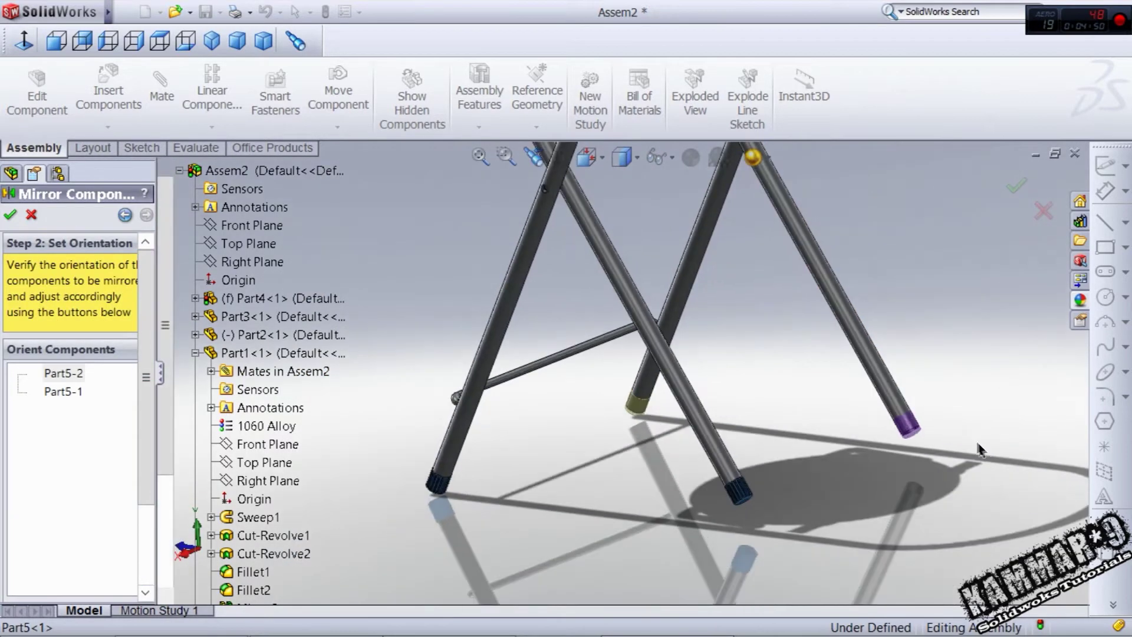
pyautogui.click(11, 215)
pyautogui.moveTo(590, 474); pyautogui.dragTo(566, 421, button='middle')
pyautogui.moveTo(595, 422); pyautogui.dragTo(592, 421)
pyautogui.moveTo(559, 406); pyautogui.dragTo(590, 416)
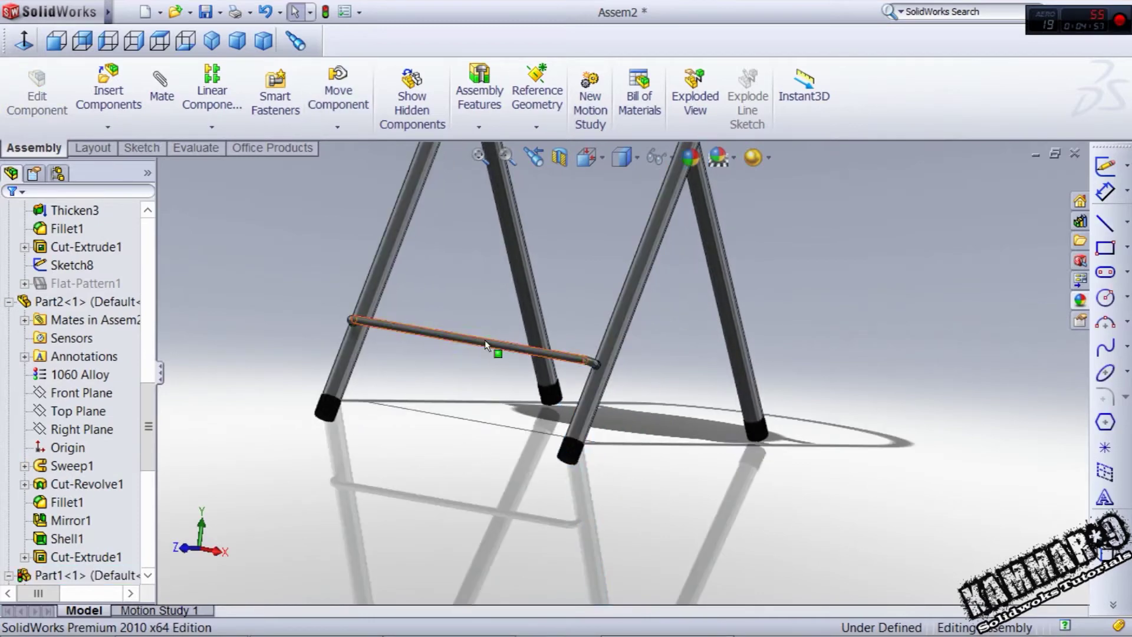
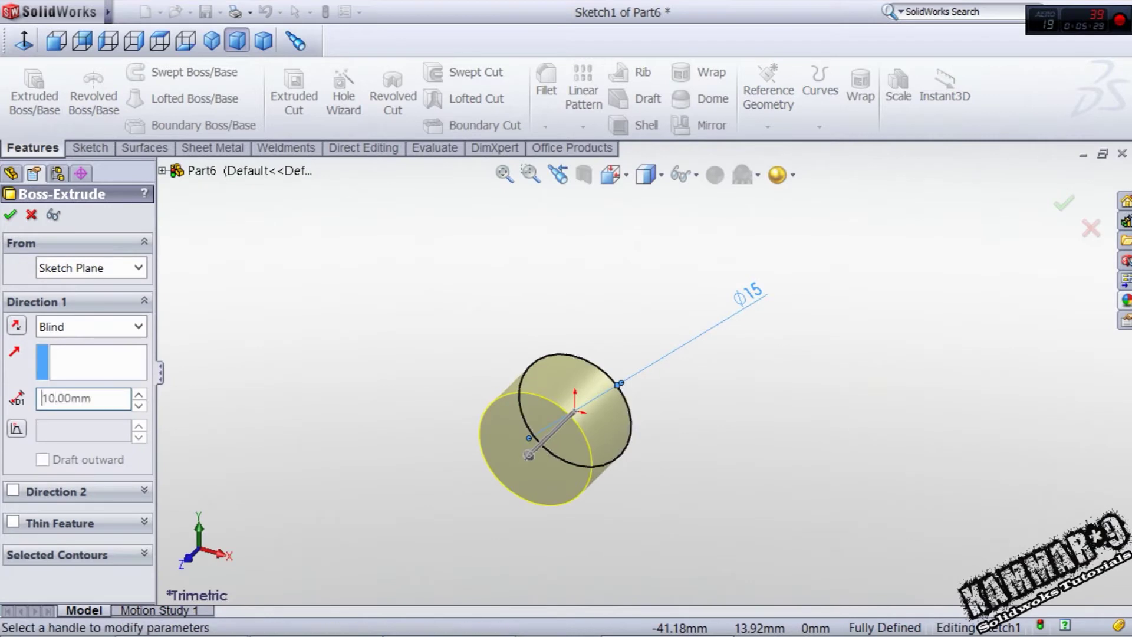
# Extrude the 15 mm circle of Part6 10 mm as a blind boss
pyautogui.press('Return')
pyautogui.click(37, 95)
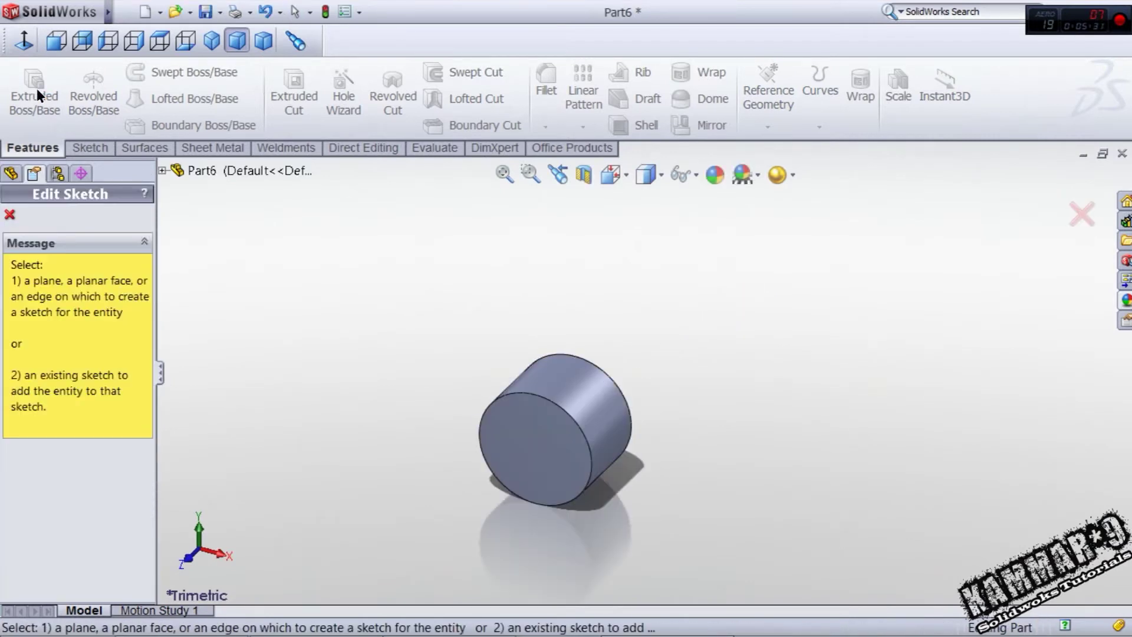
pyautogui.click(9, 214)
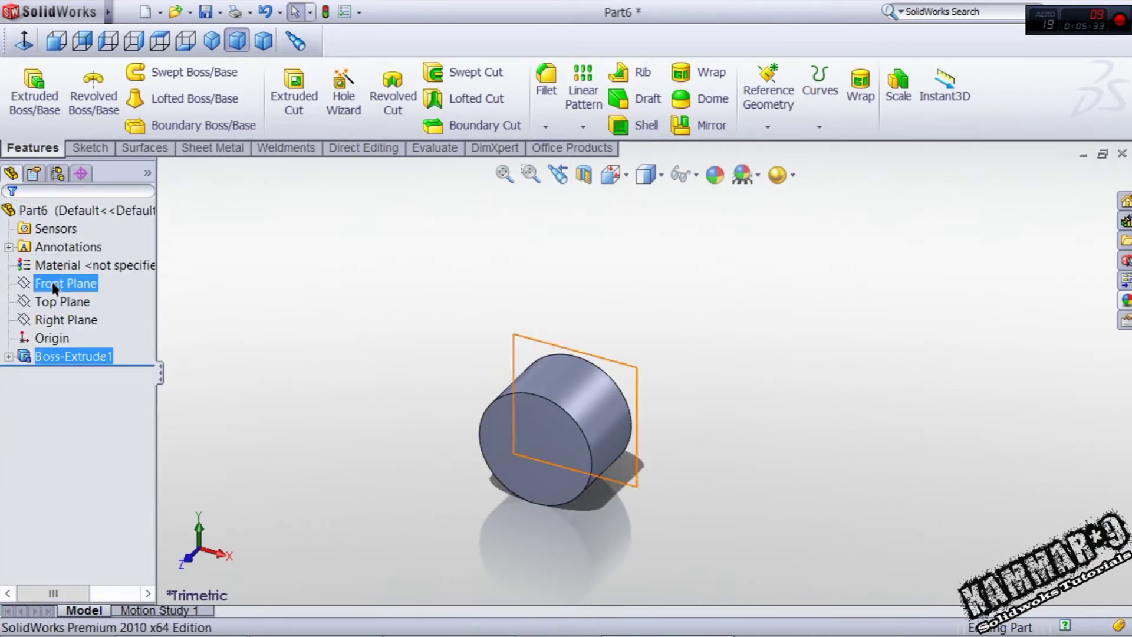
# Sketch a circle on the Top Plane beyond the cylinder's front end and set its diameter to 20 mm
pyautogui.click(54, 301)
pyautogui.click(66, 276)
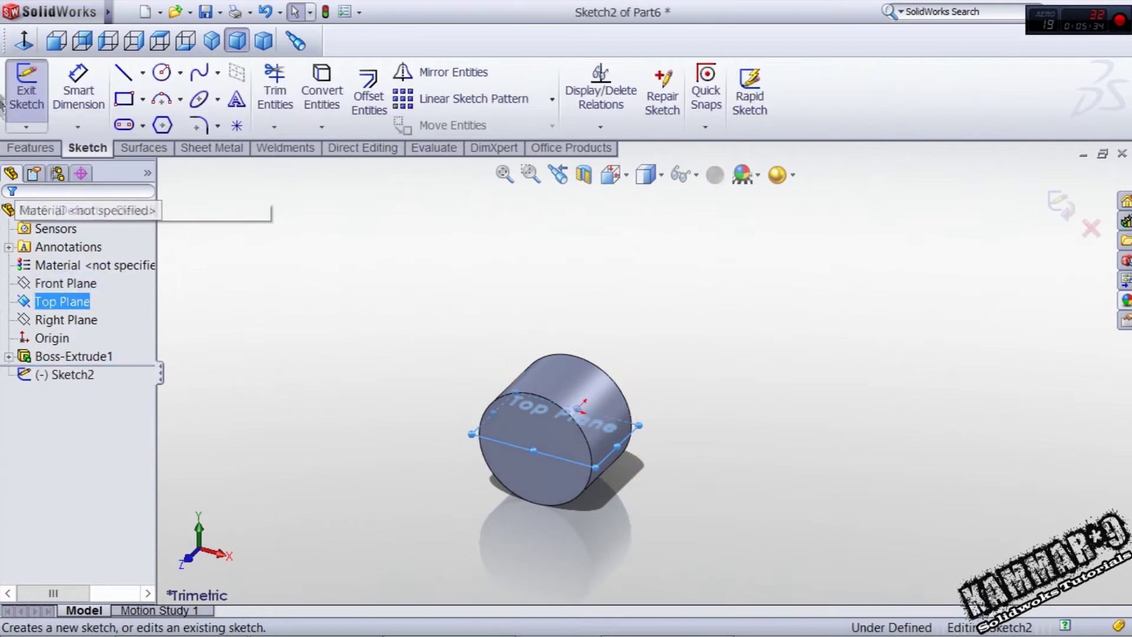
pyautogui.click(24, 40)
pyautogui.click(162, 72)
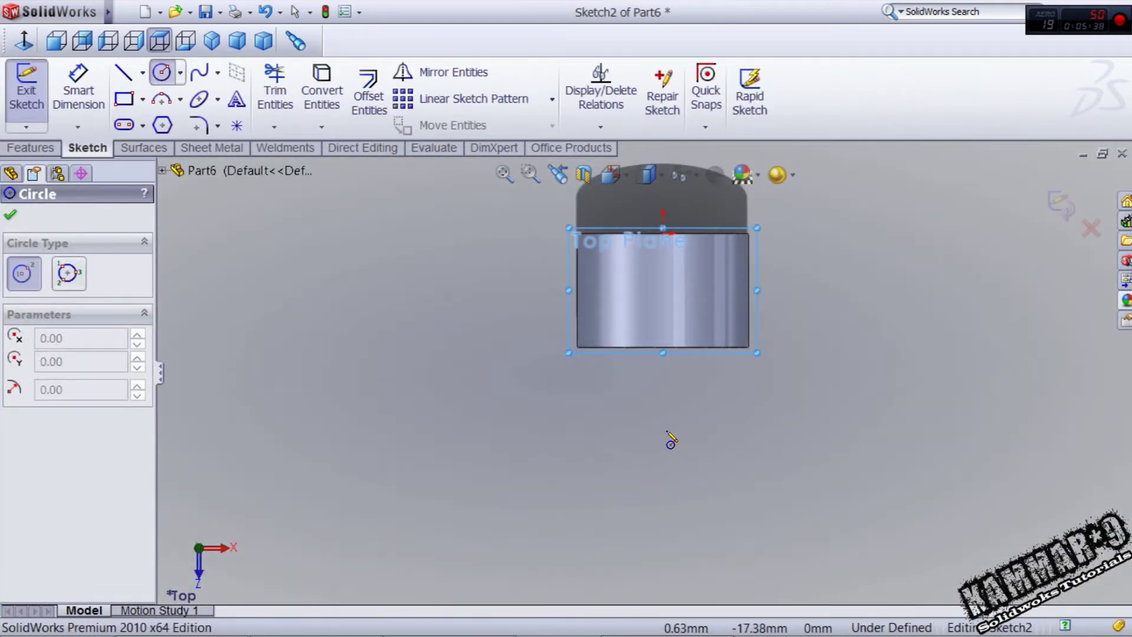
pyautogui.moveTo(663, 430); pyautogui.dragTo(765, 316)
pyautogui.click(795, 345)
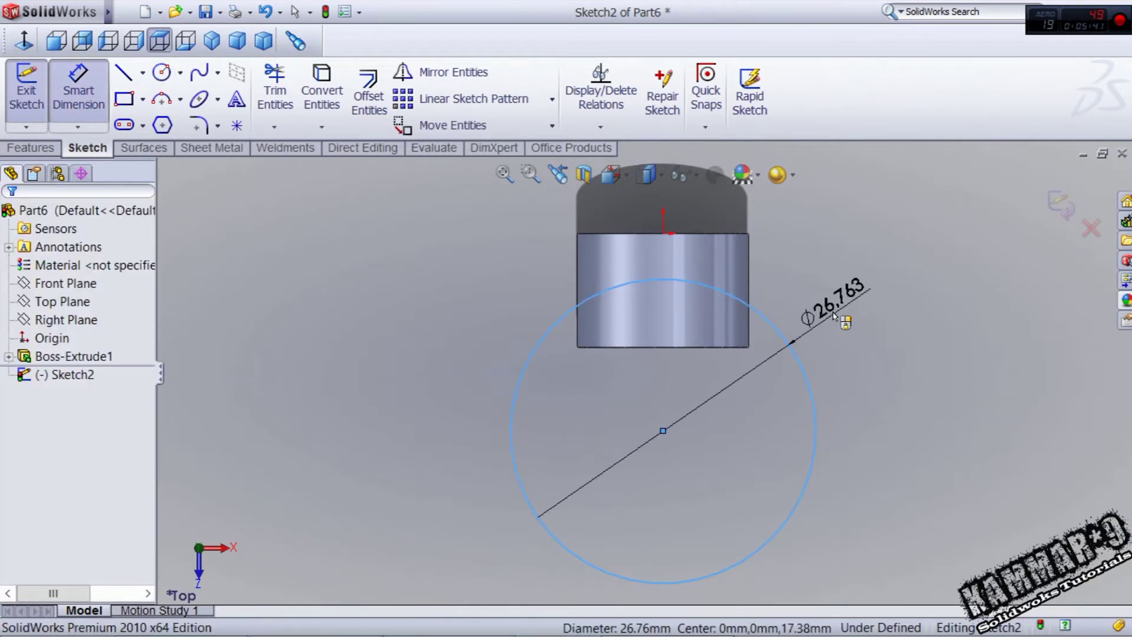
pyautogui.click(831, 313)
pyautogui.write('20')
pyautogui.press('Return')
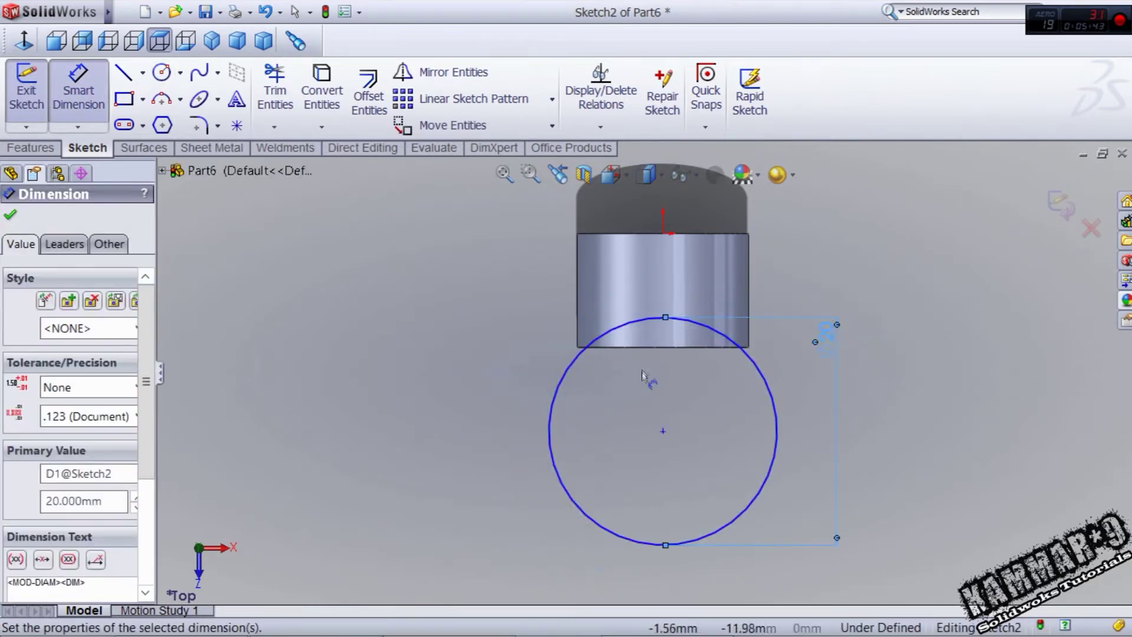
# Dimension the circle's centre 15 mm from the cylinder's back edge and align it vertically with the origin
pyautogui.click(663, 434)
pyautogui.click(732, 233)
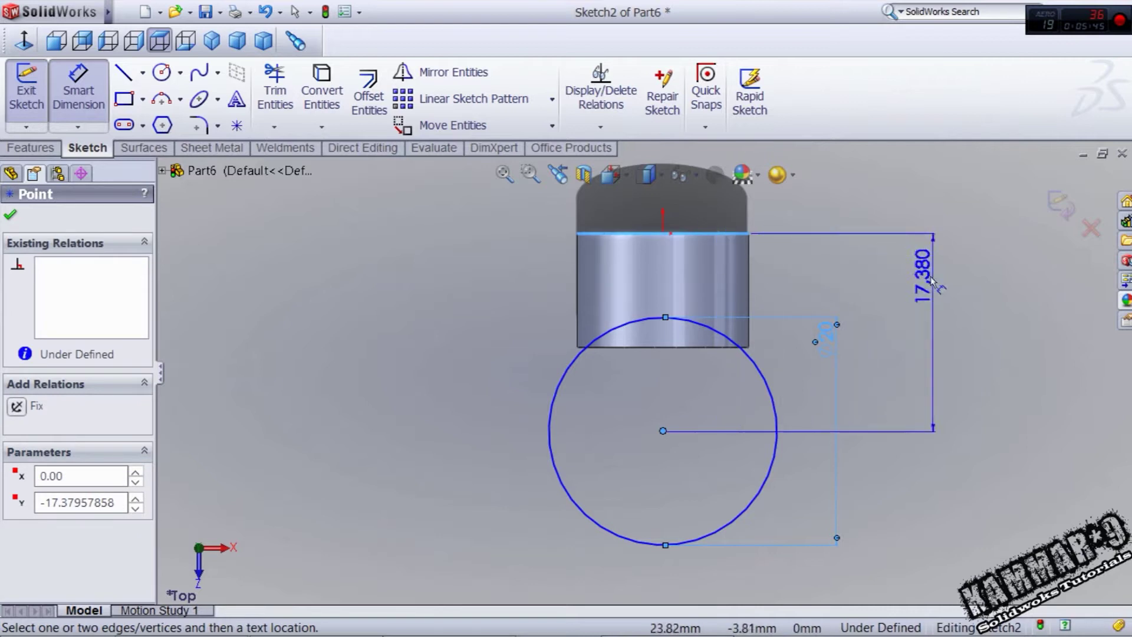
pyautogui.click(827, 444)
pyautogui.write('15')
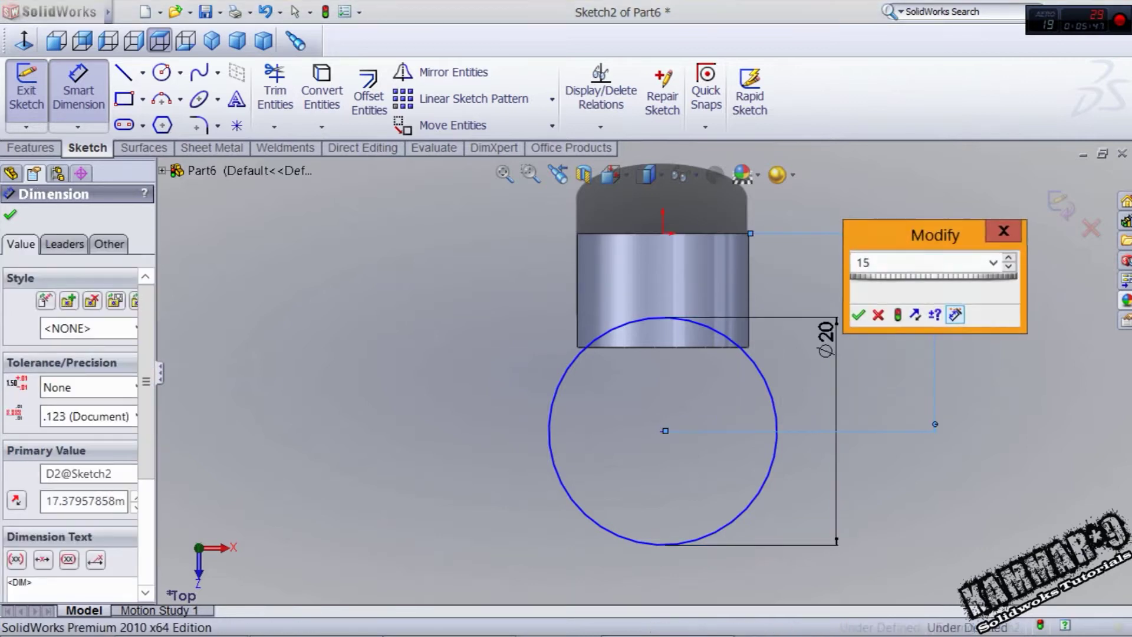
pyautogui.press('Return')
pyautogui.press('Escape')
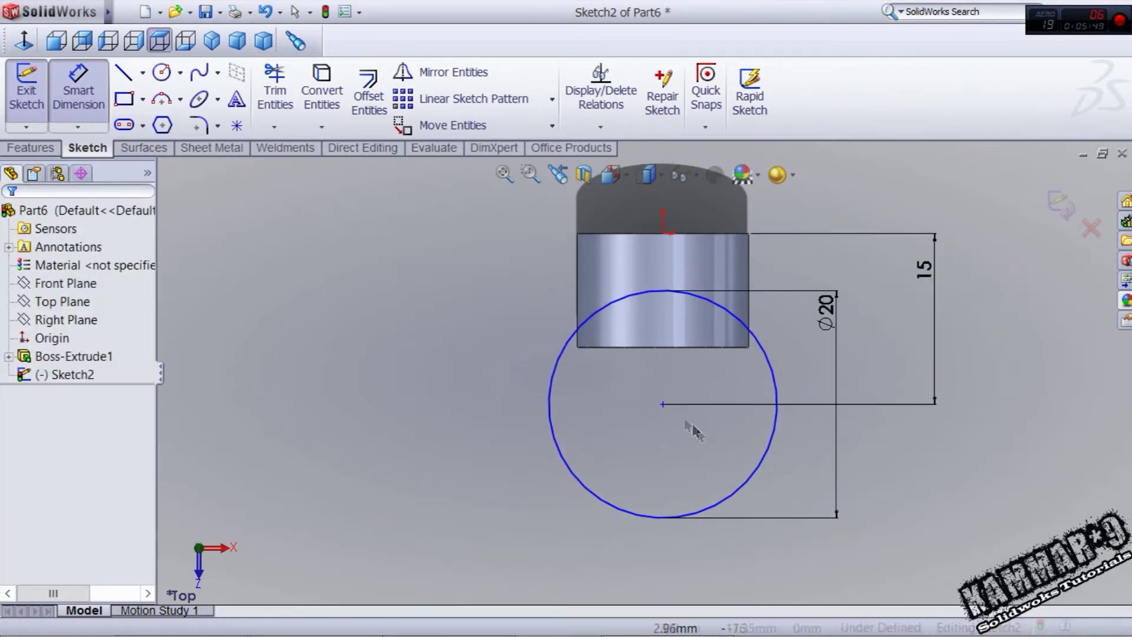
pyautogui.click(662, 404)
pyautogui.keyDown('ctrl'); pyautogui.click(663, 234); pyautogui.keyUp('ctrl')
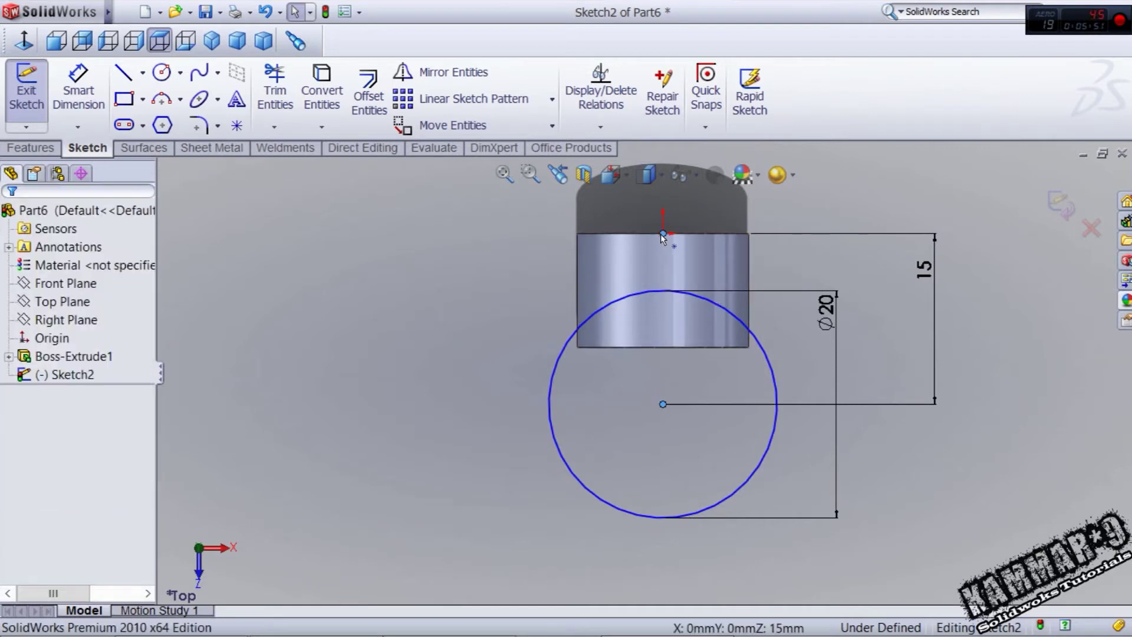
pyautogui.click(721, 169)
pyautogui.click(412, 330)
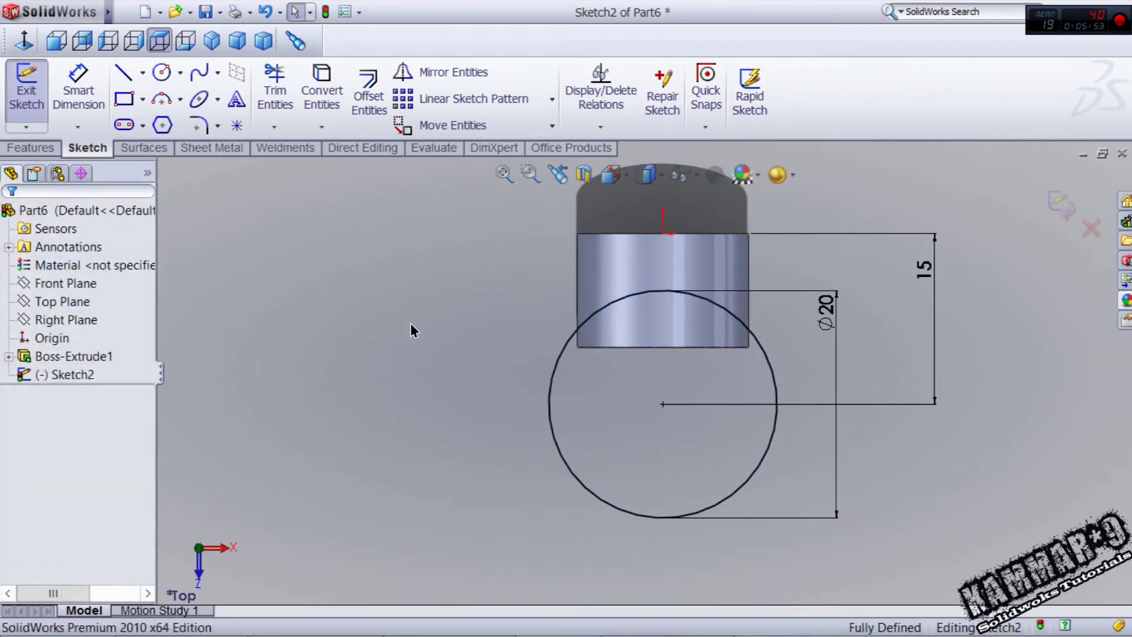
# Cut the cylinder's front end with the 20 mm circle as a Mid Plane extruded cut 40 mm deep
pyautogui.click(33, 147)
pyautogui.click(294, 95)
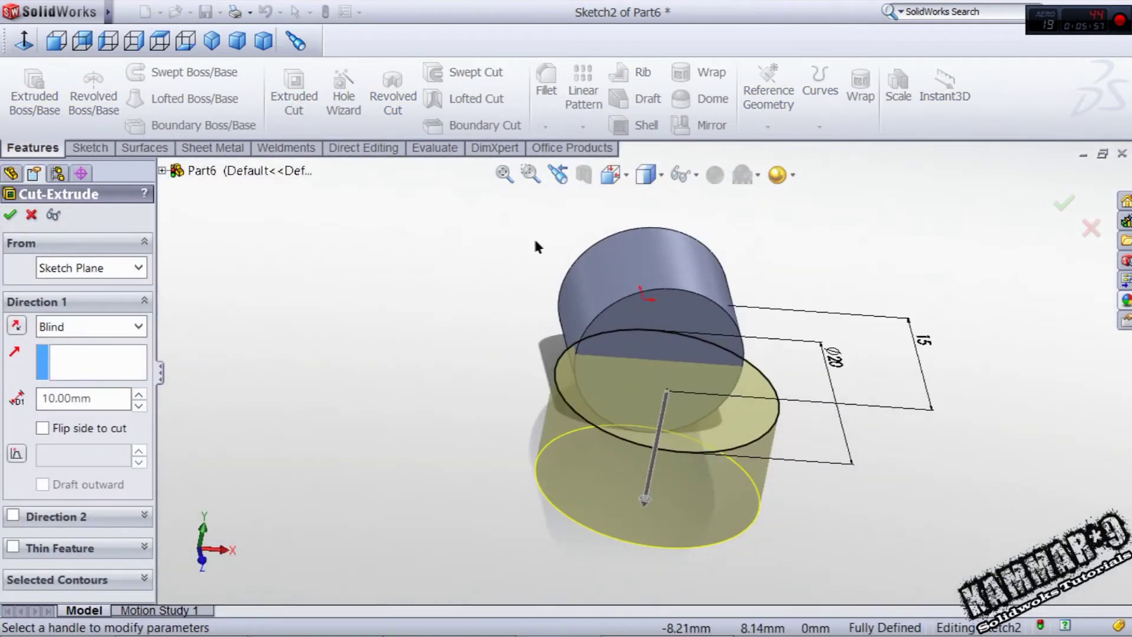
pyautogui.click(99, 327)
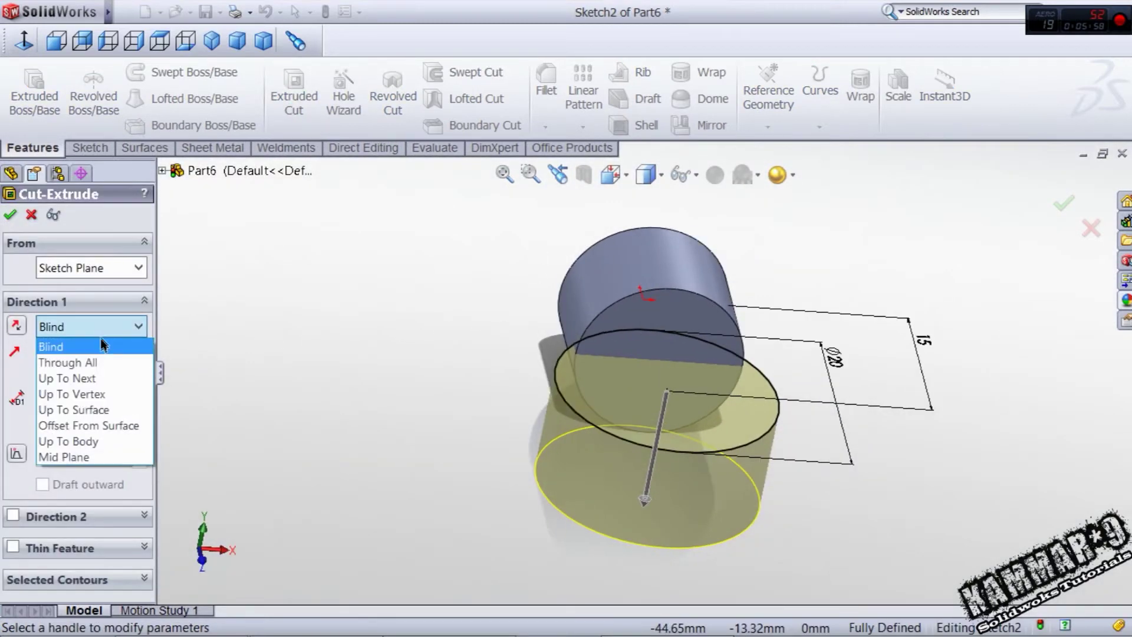
pyautogui.click(71, 454)
pyautogui.doubleClick(139, 393)
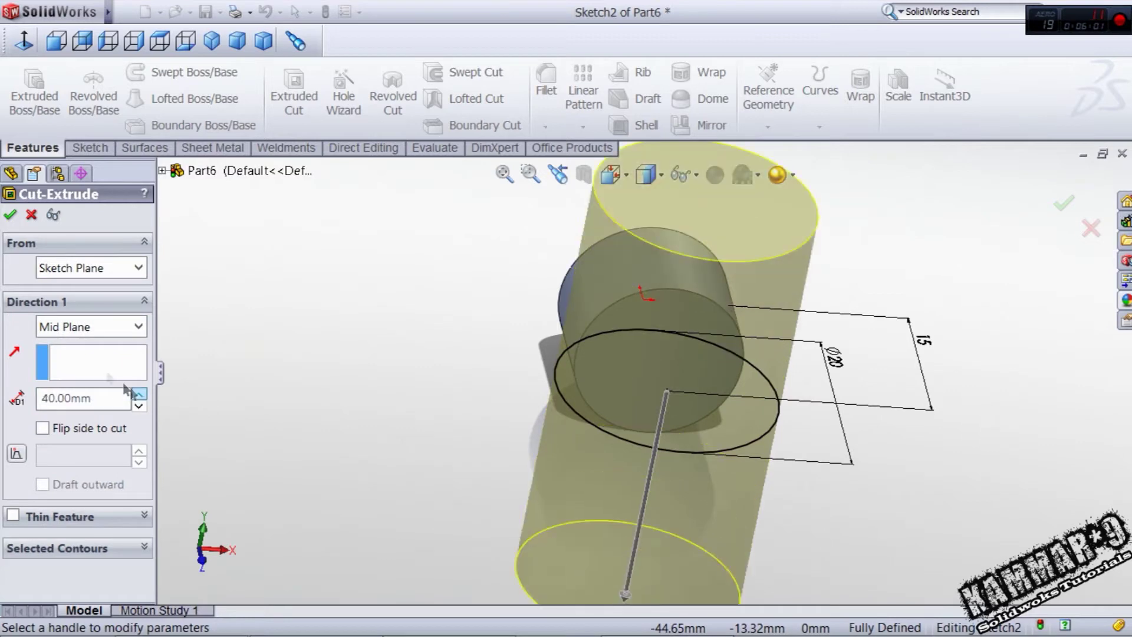
pyautogui.click(11, 215)
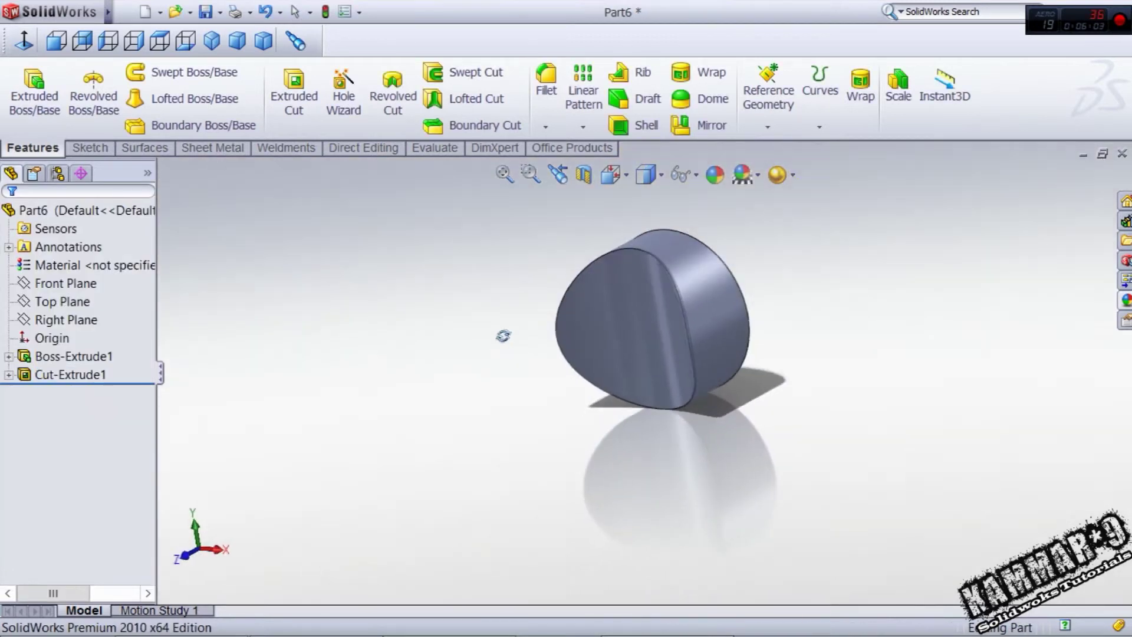
# Fillet the flat circular end face with a constant radius of 2 mm
pyautogui.scroll(-2, 584, 263)
pyautogui.click(553, 104)
pyautogui.moveTo(685, 323); pyautogui.dragTo(578, 404, button='middle')
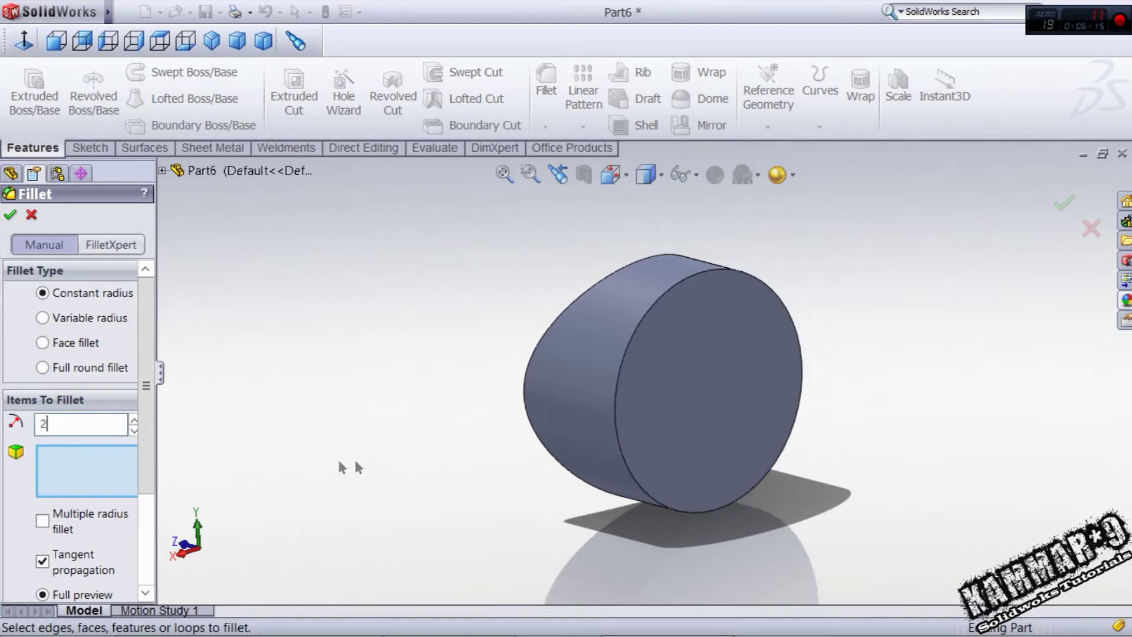
pyautogui.click(655, 418)
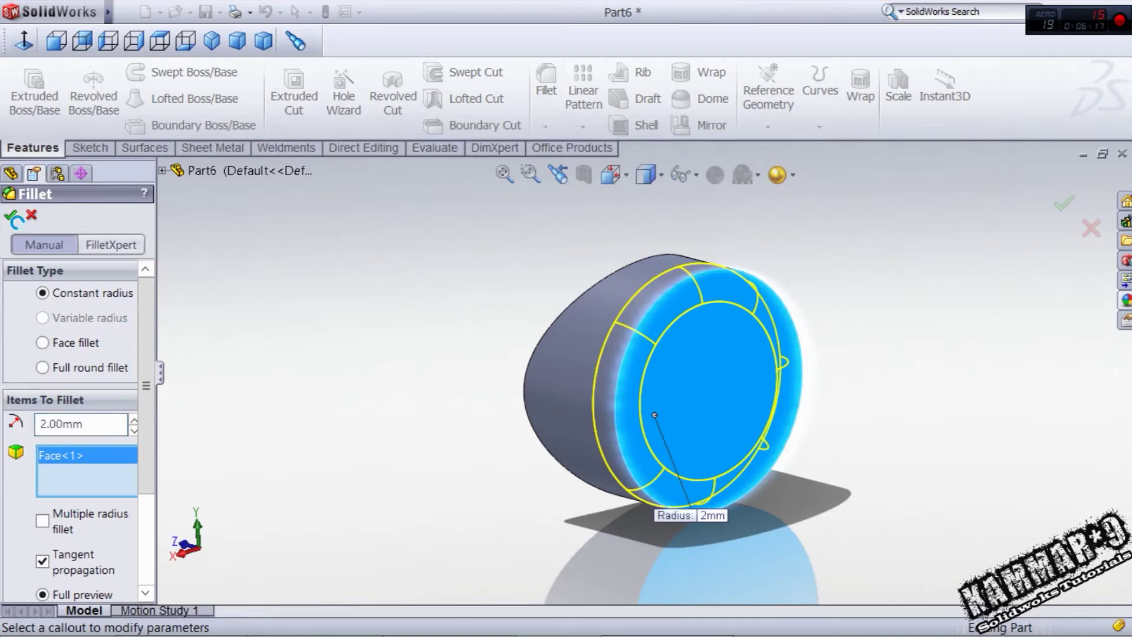
pyautogui.click(11, 217)
# Shell the part to a 1 mm wall thickness, removing the concave cut face
pyautogui.moveTo(546, 393); pyautogui.dragTo(653, 463, button='middle')
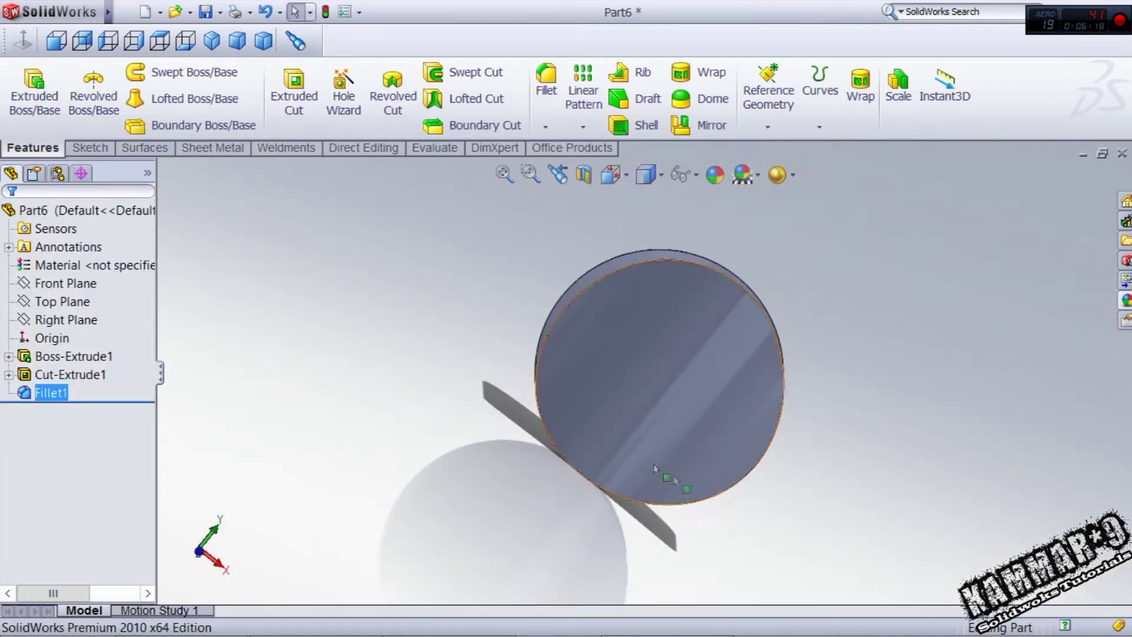
pyautogui.click(646, 125)
pyautogui.click(624, 375)
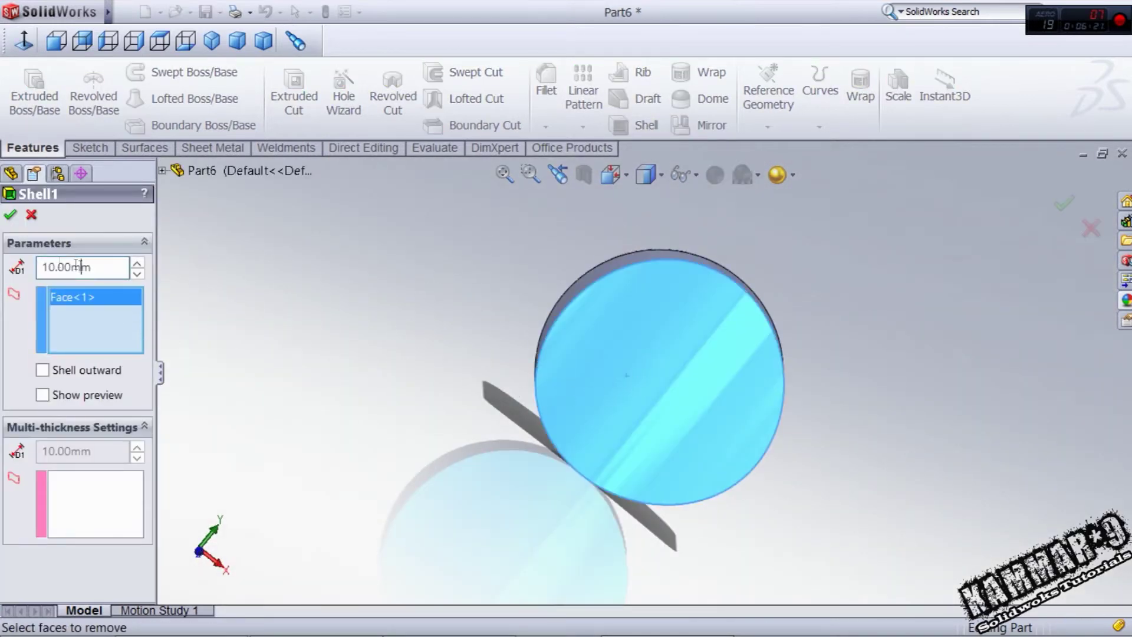
pyautogui.press('Delete')
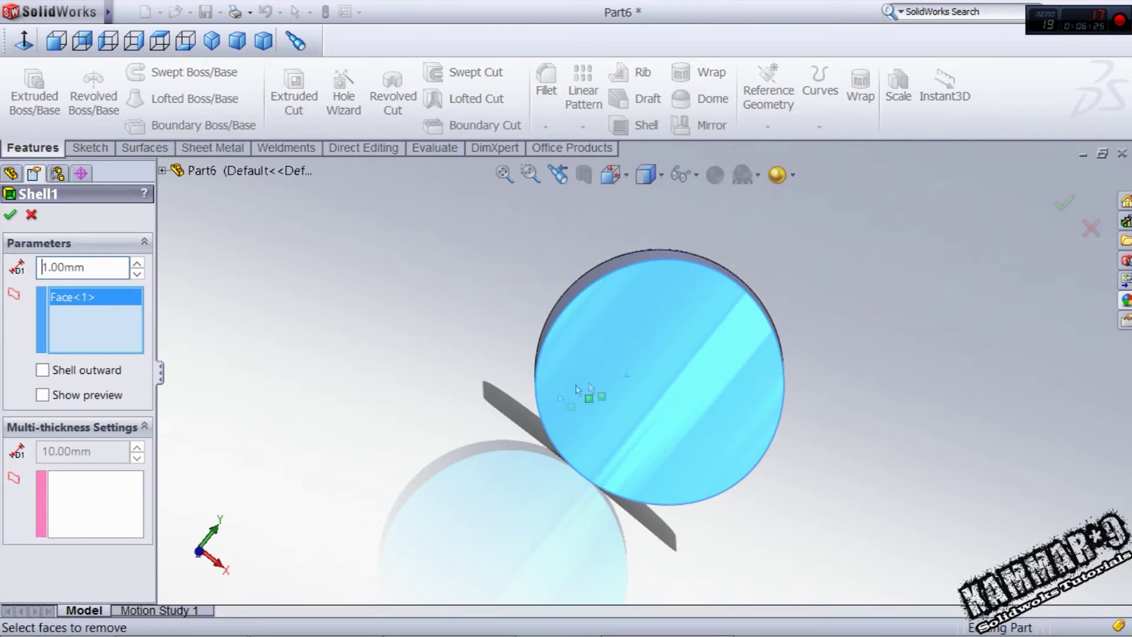
pyautogui.press('Return')
# Fillet the curved rim face of the shell's open end with a 0.5 mm radius
pyautogui.moveTo(446, 338); pyautogui.dragTo(415, 351, button='middle')
pyautogui.click(546, 82)
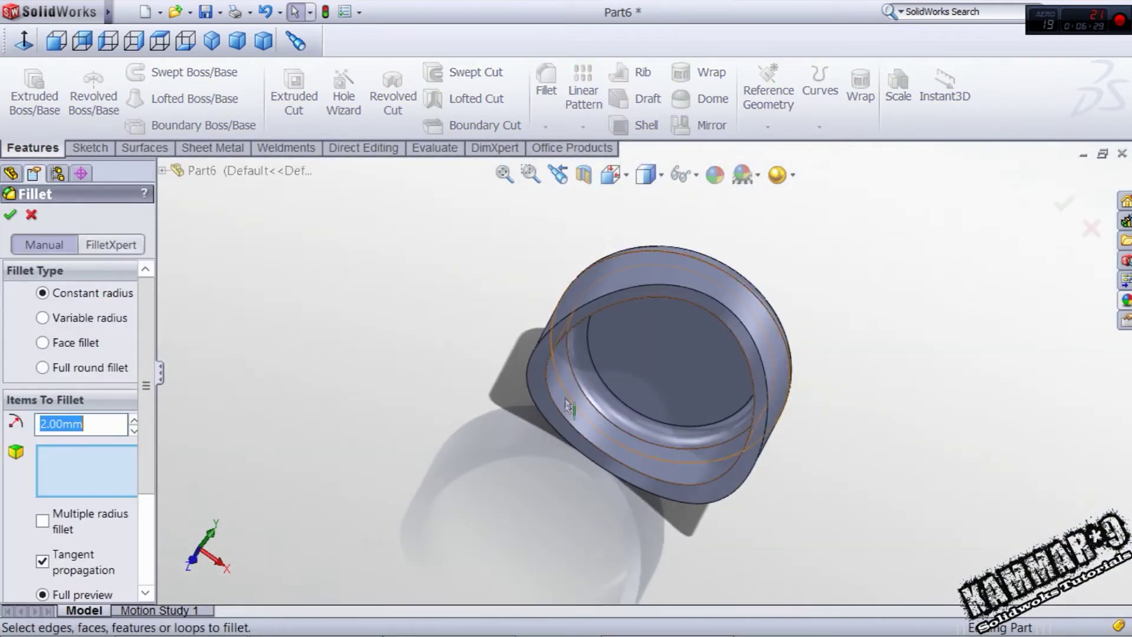
pyautogui.write('0.5')
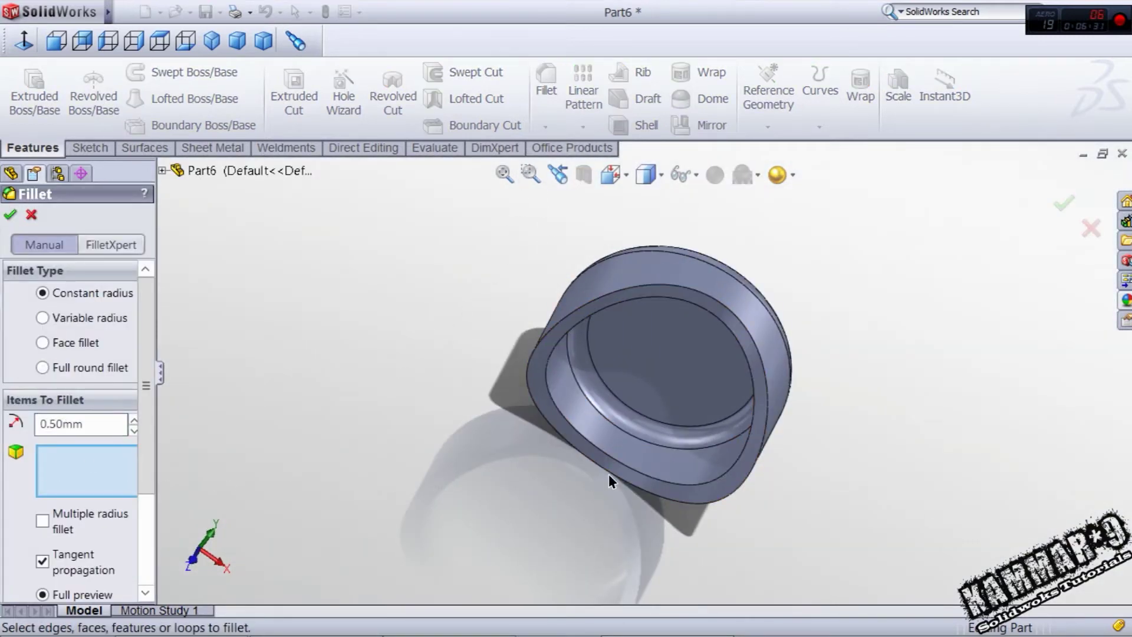
pyautogui.click(626, 476)
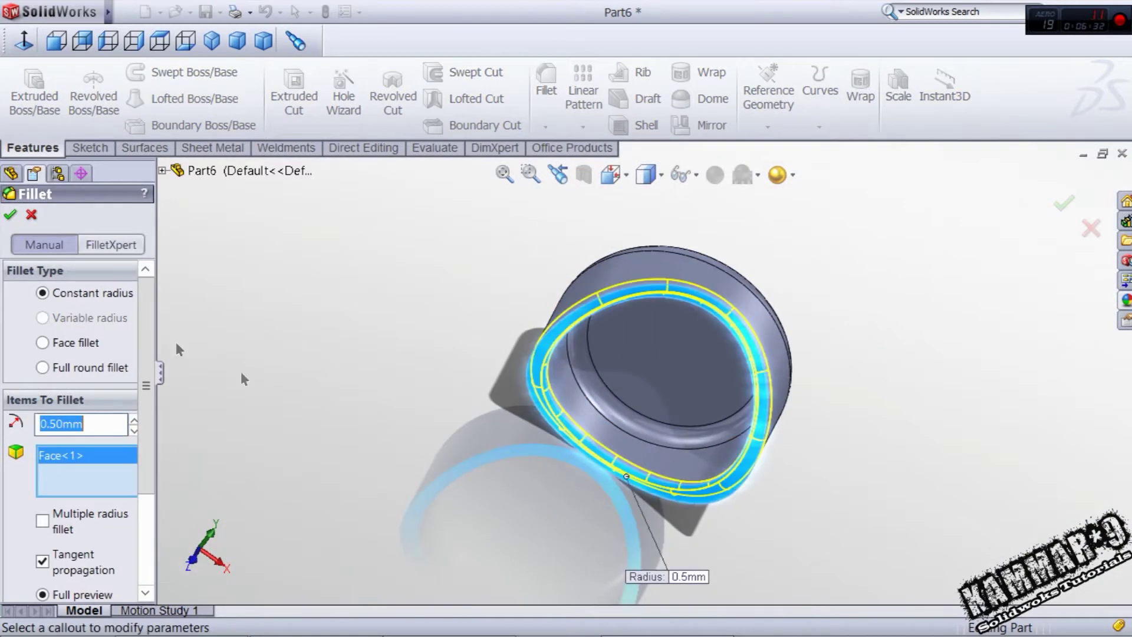
pyautogui.click(11, 216)
# Start a sketch on the flat closed end face and draw a circle about 4.3 mm in diameter centred on the origin
pyautogui.moveTo(649, 377); pyautogui.dragTo(699, 384, button='middle')
pyautogui.click(700, 383)
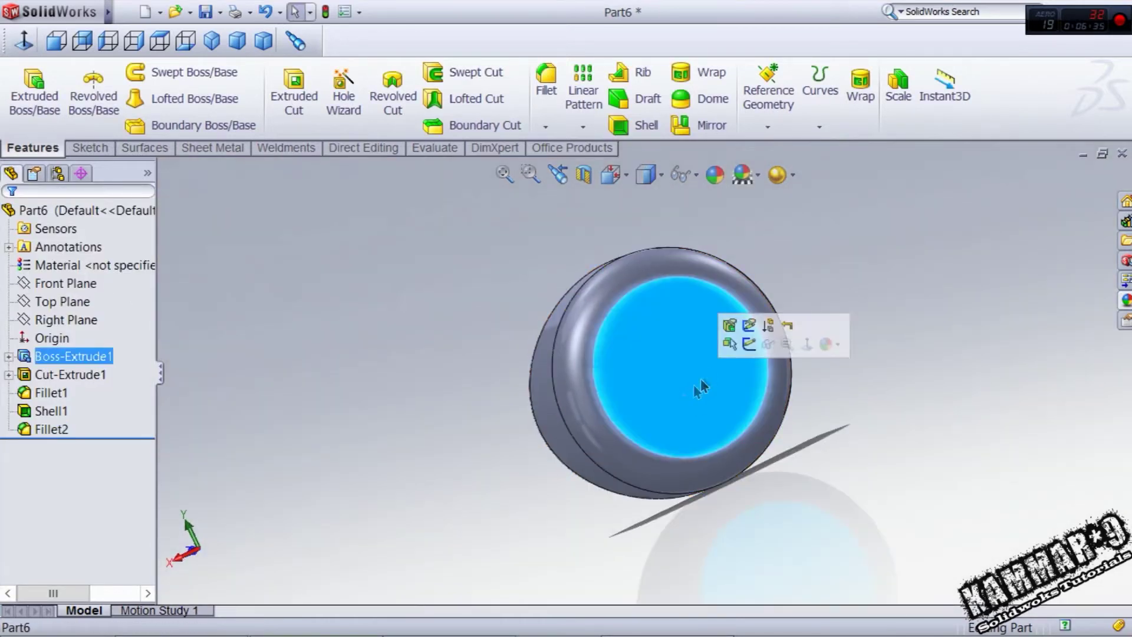
pyautogui.click(748, 343)
pyautogui.click(161, 72)
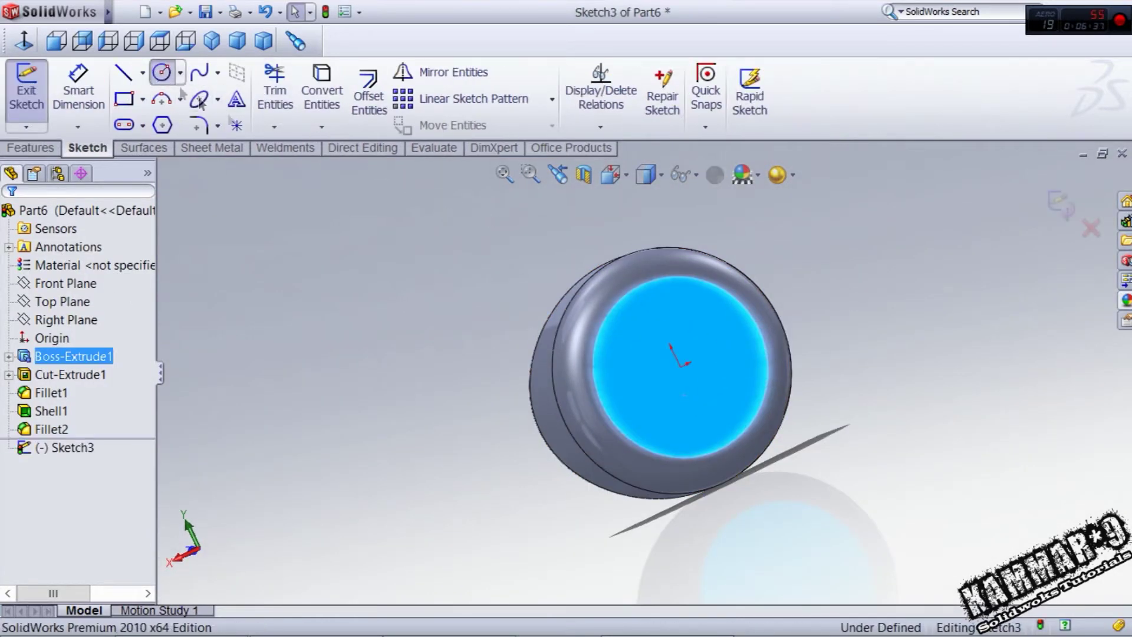
pyautogui.scroll(-2, 672, 374)
pyautogui.click(682, 372)
pyautogui.click(697, 423)
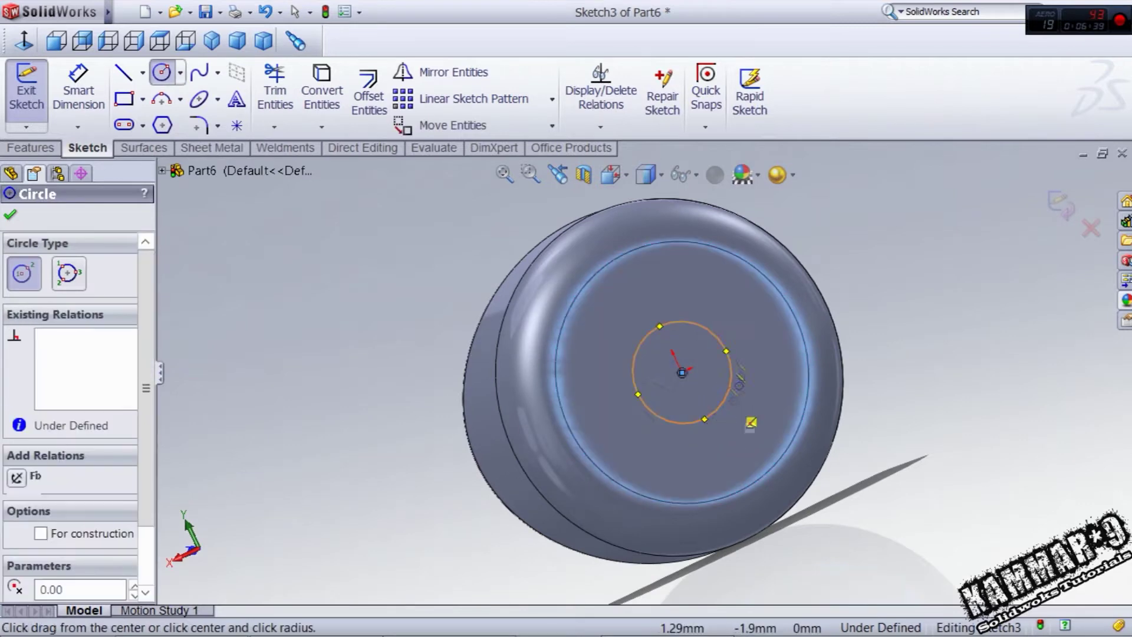
# Set the diameter of the circle on the end face to 4 mm
pyautogui.moveTo(727, 415); pyautogui.dragTo(733, 331, button='right')
pyautogui.click(725, 348)
pyautogui.click(827, 367)
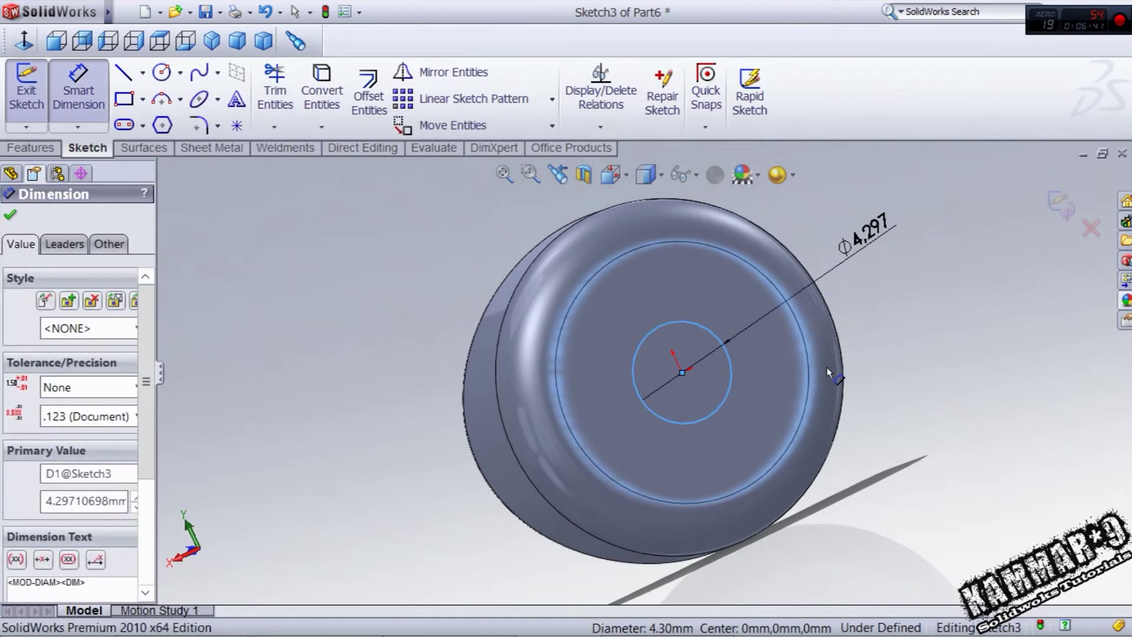
pyautogui.write('4')
pyautogui.press('Return')
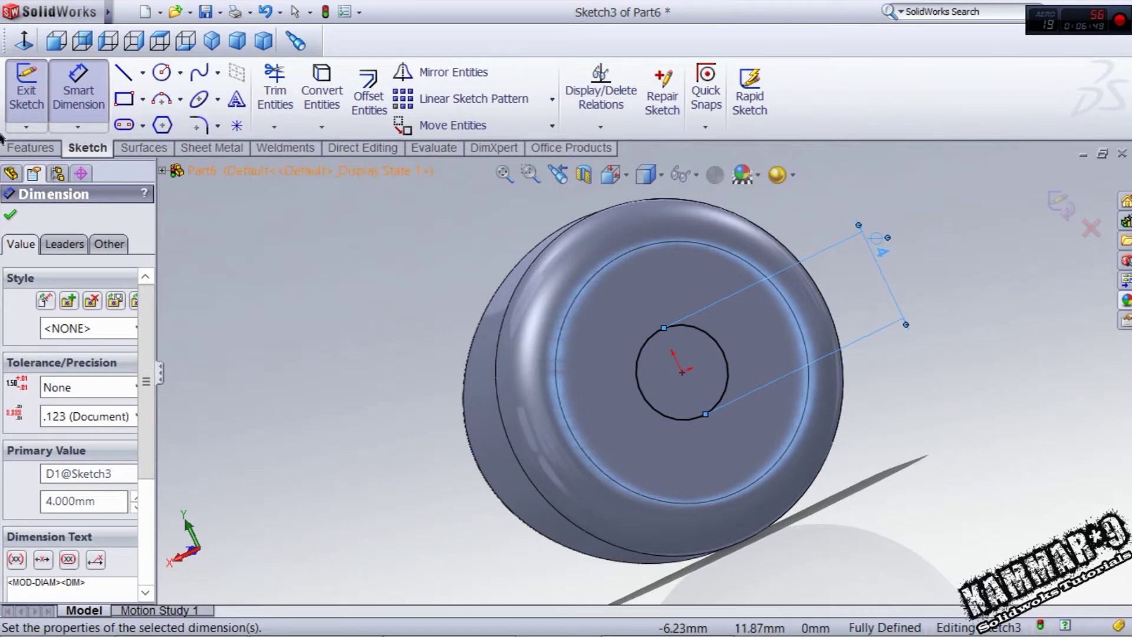
# Cut a hole through the closed end from the 4 mm circle with a blind depth of 40 mm
pyautogui.click(23, 150)
pyautogui.click(295, 100)
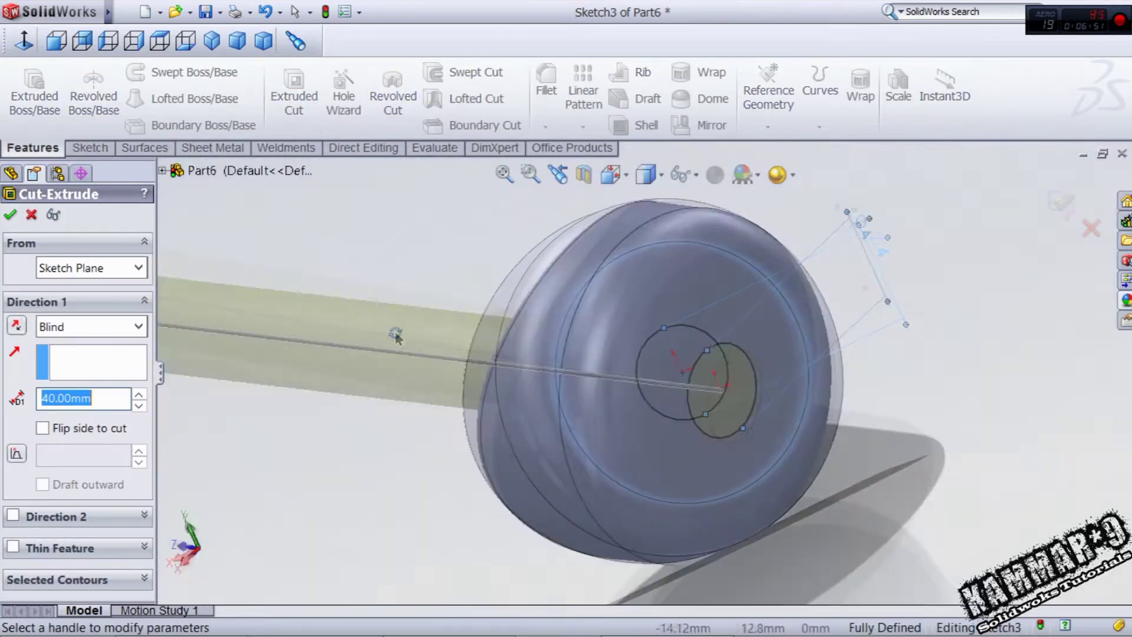
pyautogui.click(8, 216)
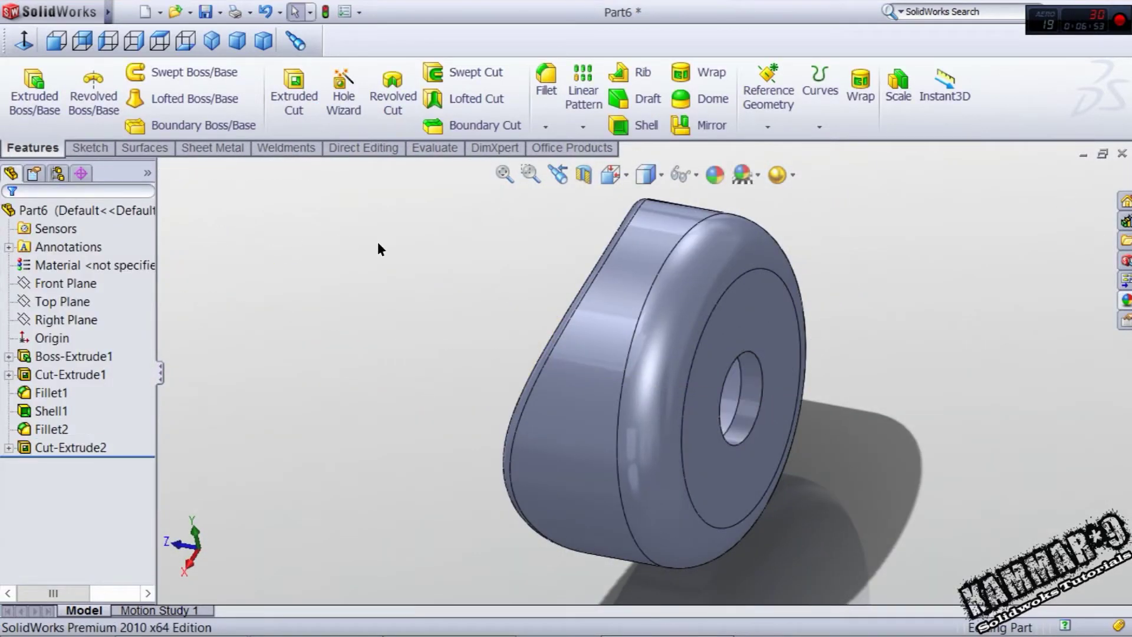
# Assign the 1060 Alloy material to the part and save it as Part6 in the chair's Nouveau dossier folder
pyautogui.rightClick(54, 254)
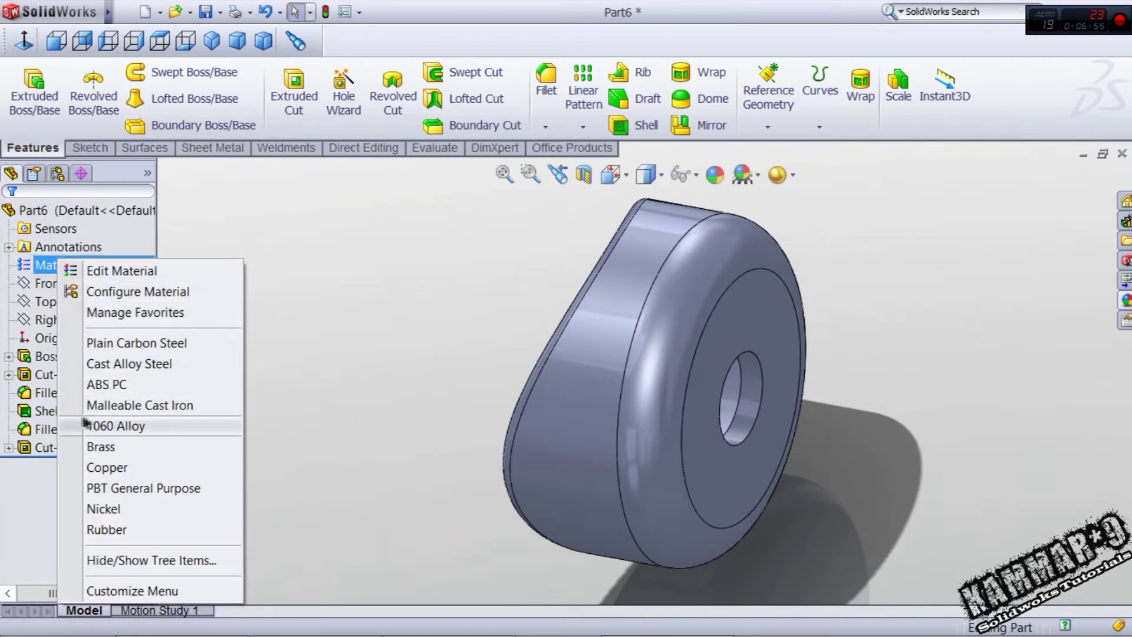
pyautogui.click(126, 424)
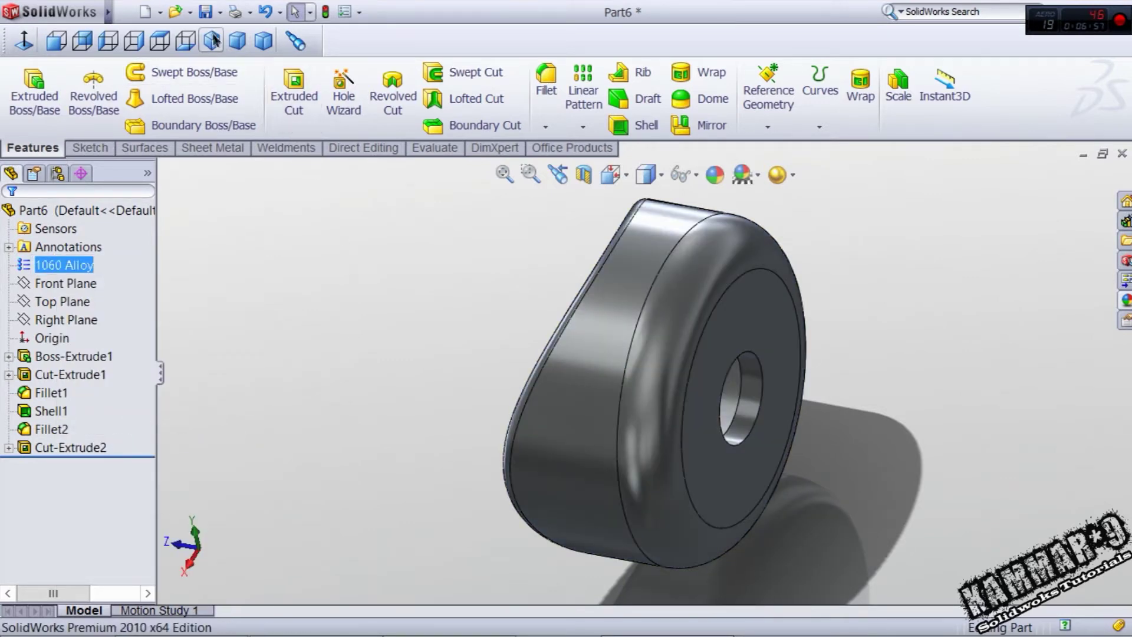
pyautogui.click(205, 12)
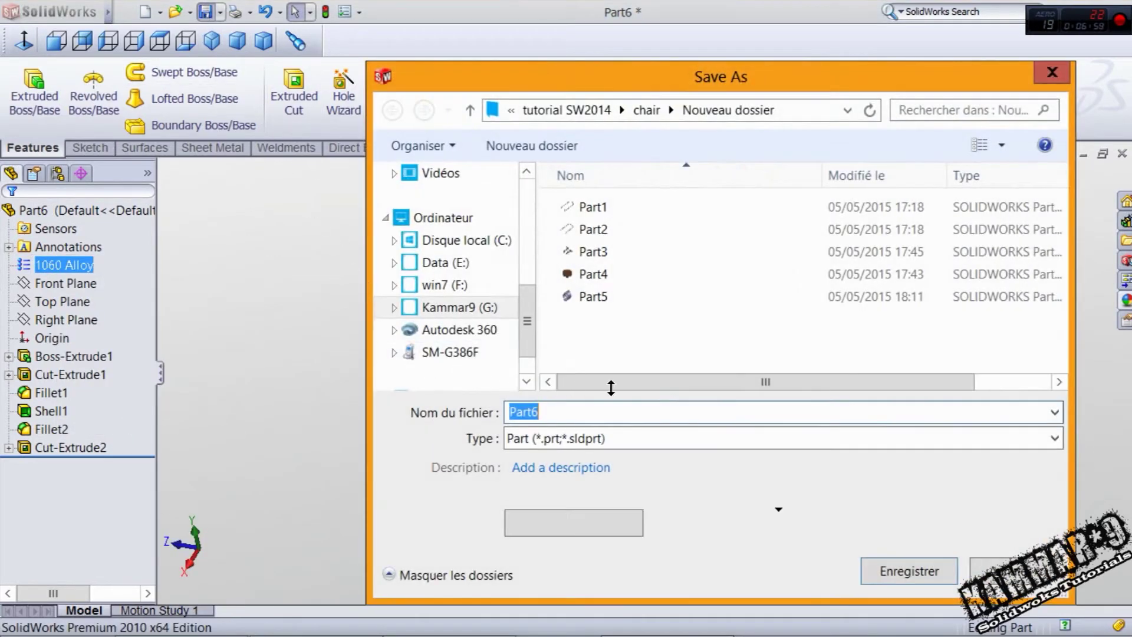
pyautogui.click(887, 572)
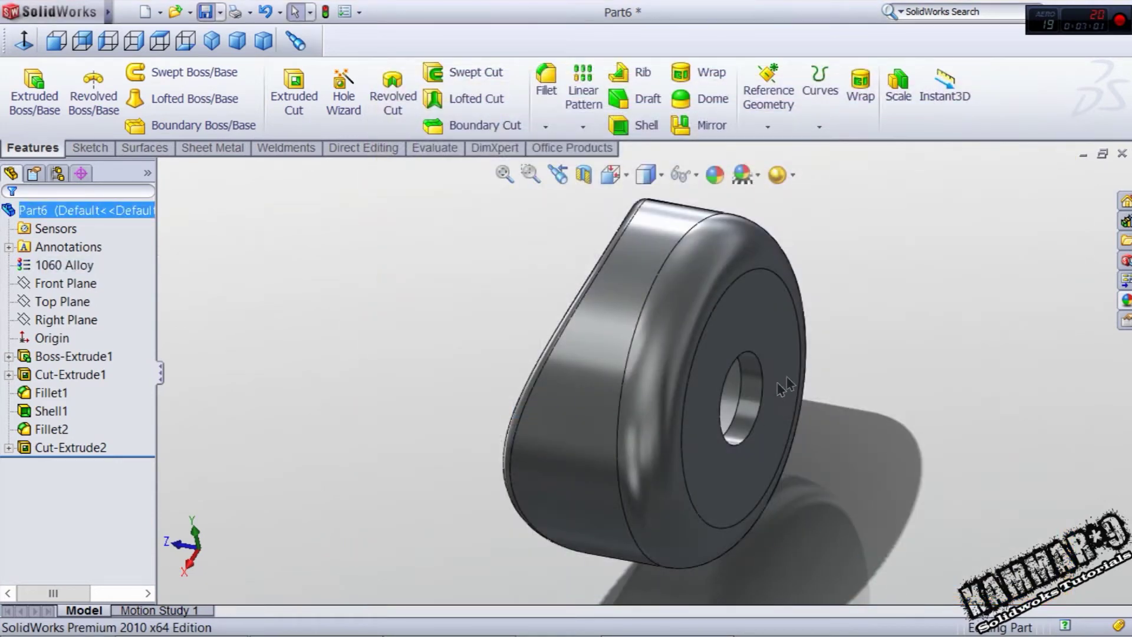
# Switch from the finished part to the chair assembly Assem2
pyautogui.moveTo(697, 403); pyautogui.dragTo(752, 332, button='middle')
pyautogui.scroll(2, 558, 386)
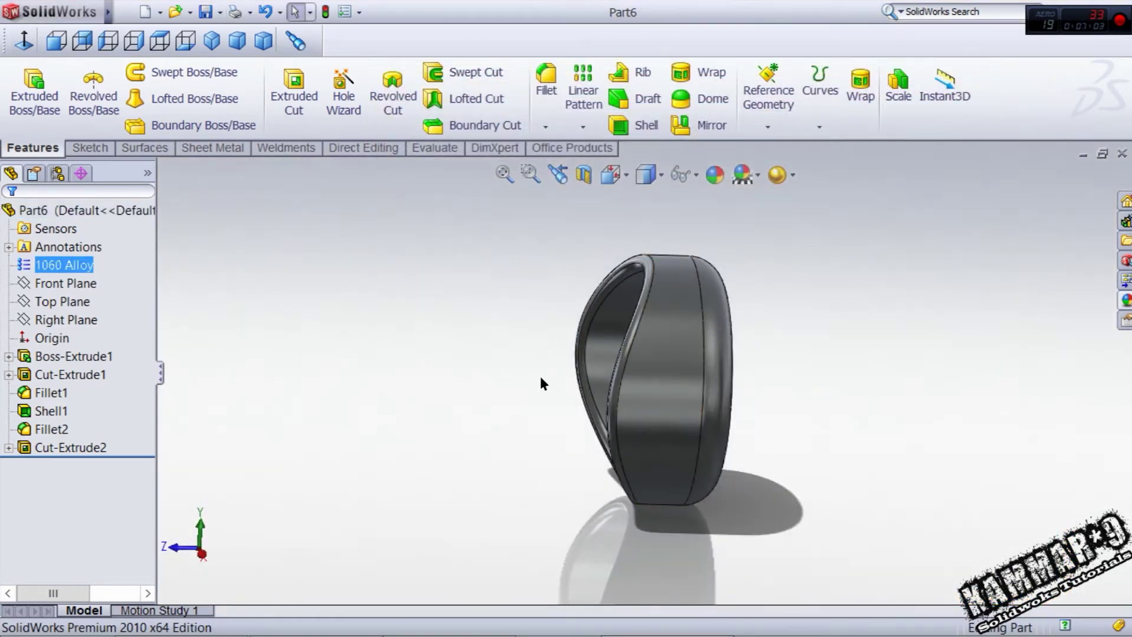
pyautogui.hotkey('ctrl', 'Tab')
pyautogui.click(500, 252)
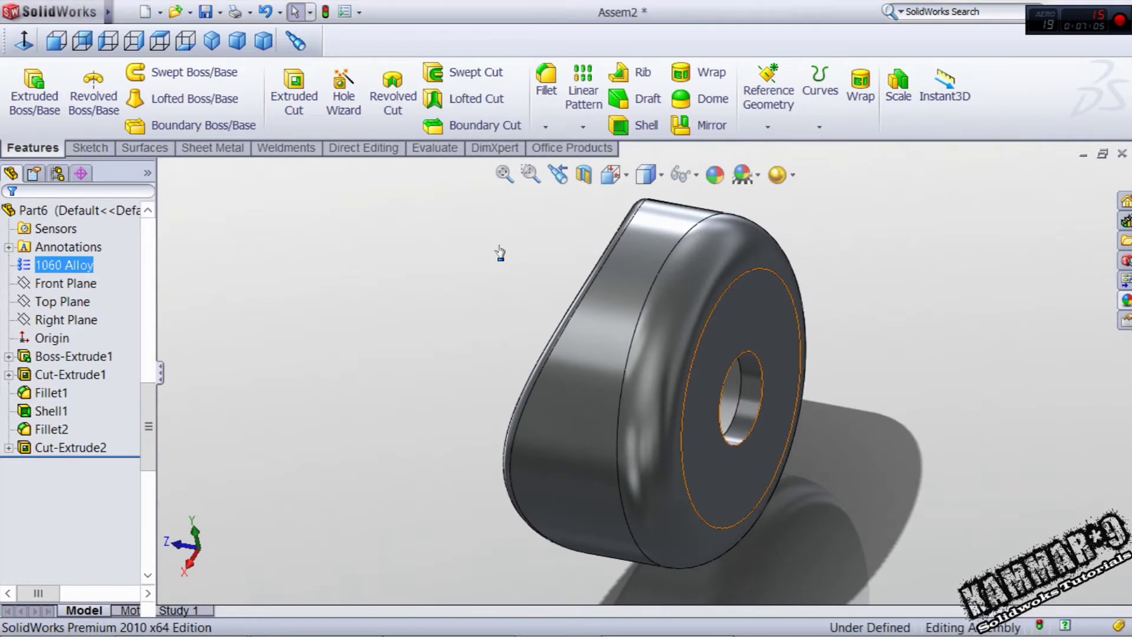
pyautogui.scroll(6, 507, 348)
pyautogui.scroll(-3, 555, 348)
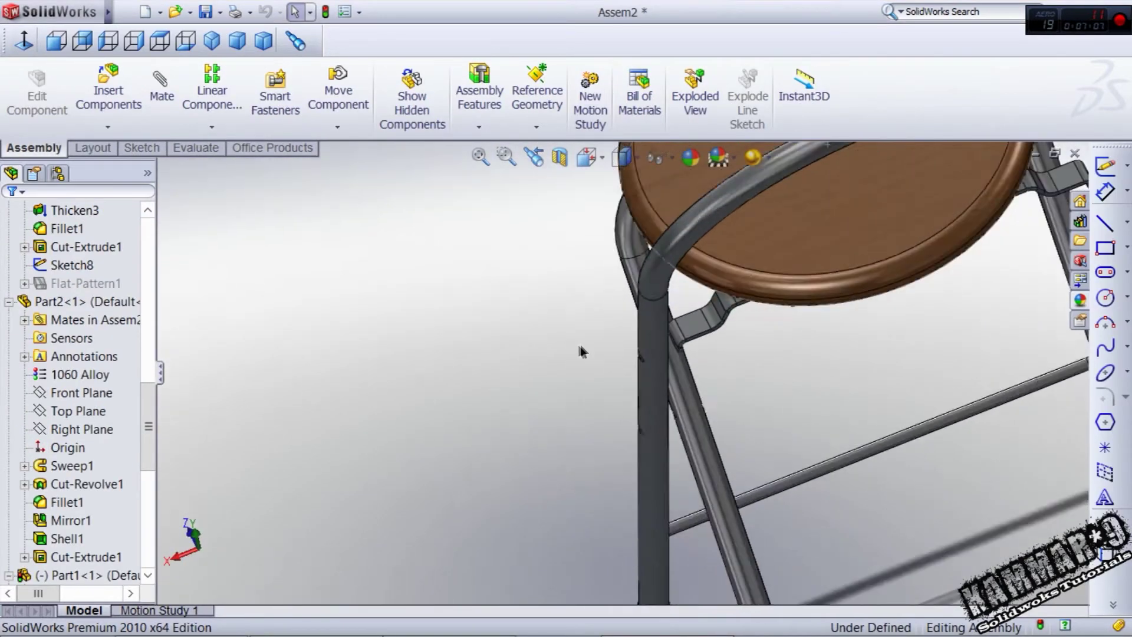
# Insert one Part6 spacer into the chair assembly, in the empty space beside the tube and seat bracket
pyautogui.scroll(-2, 581, 352)
pyautogui.click(109, 91)
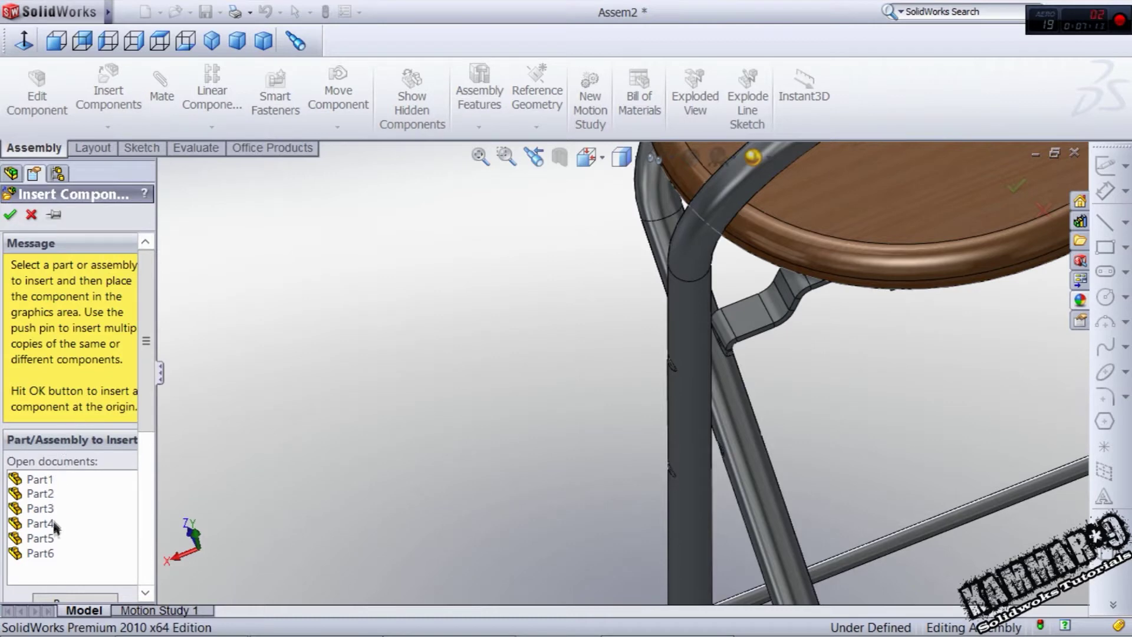
pyautogui.click(40, 553)
pyautogui.click(565, 299)
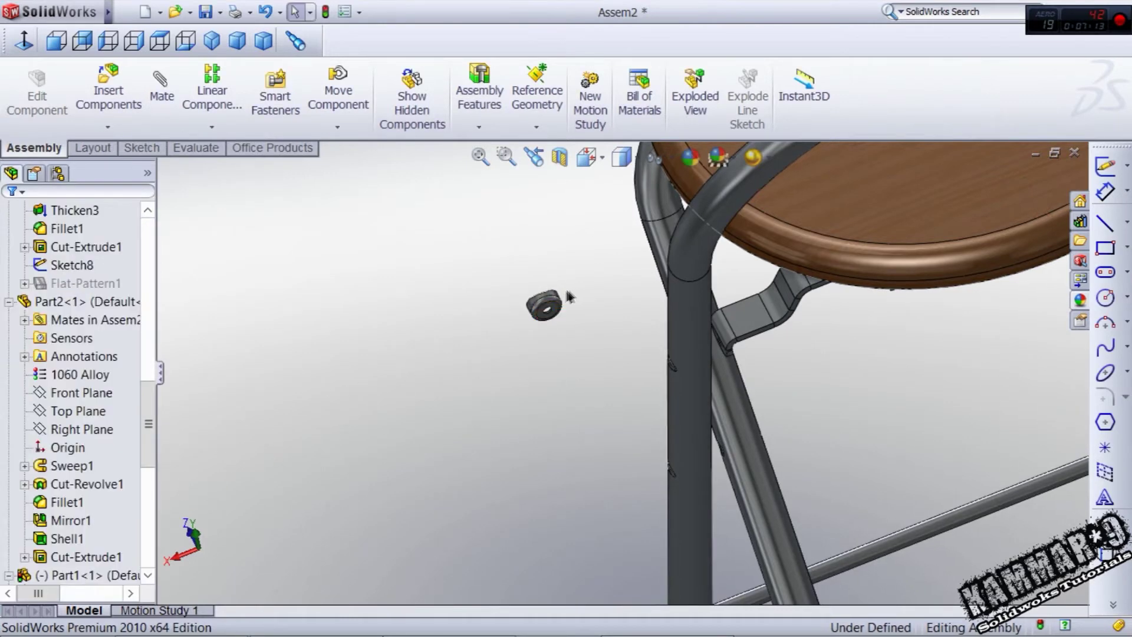
# Mate the edge of the spacer's 4 mm hole coincident with the edge of the matching hole in the seat bracket Part3
pyautogui.scroll(-3, 572, 313)
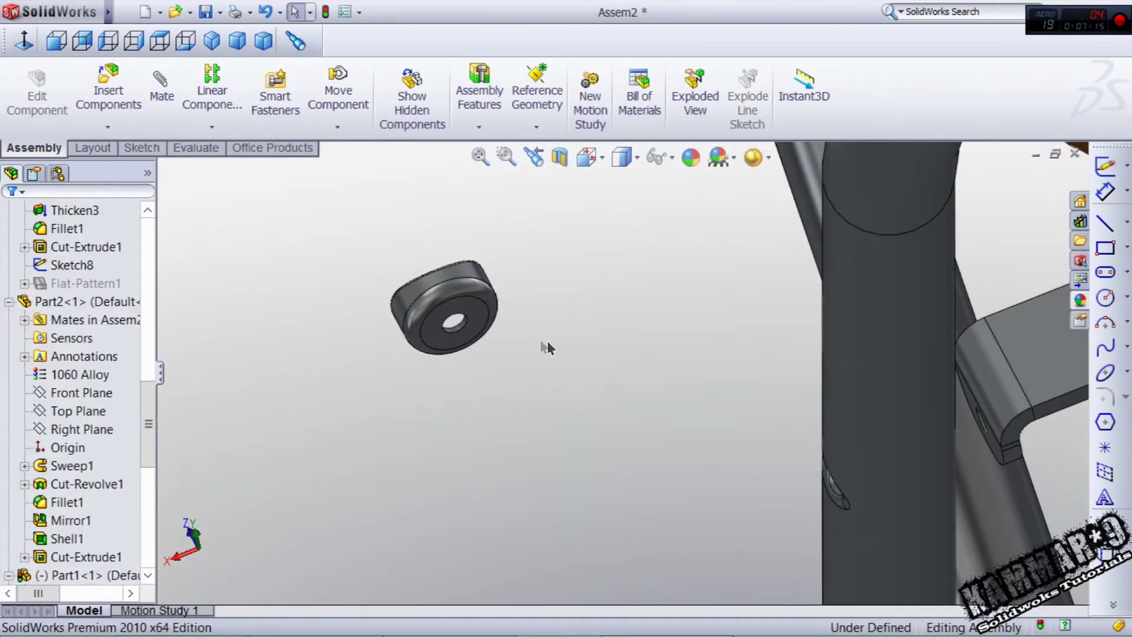
pyautogui.click(490, 314)
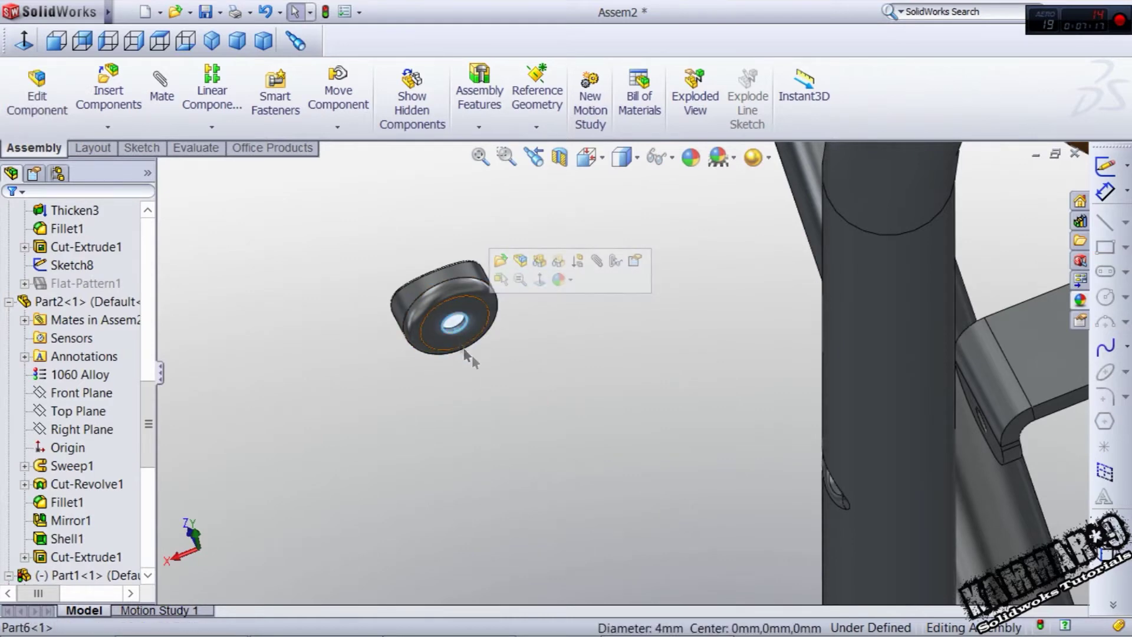
pyautogui.press('Escape')
pyautogui.click(460, 331)
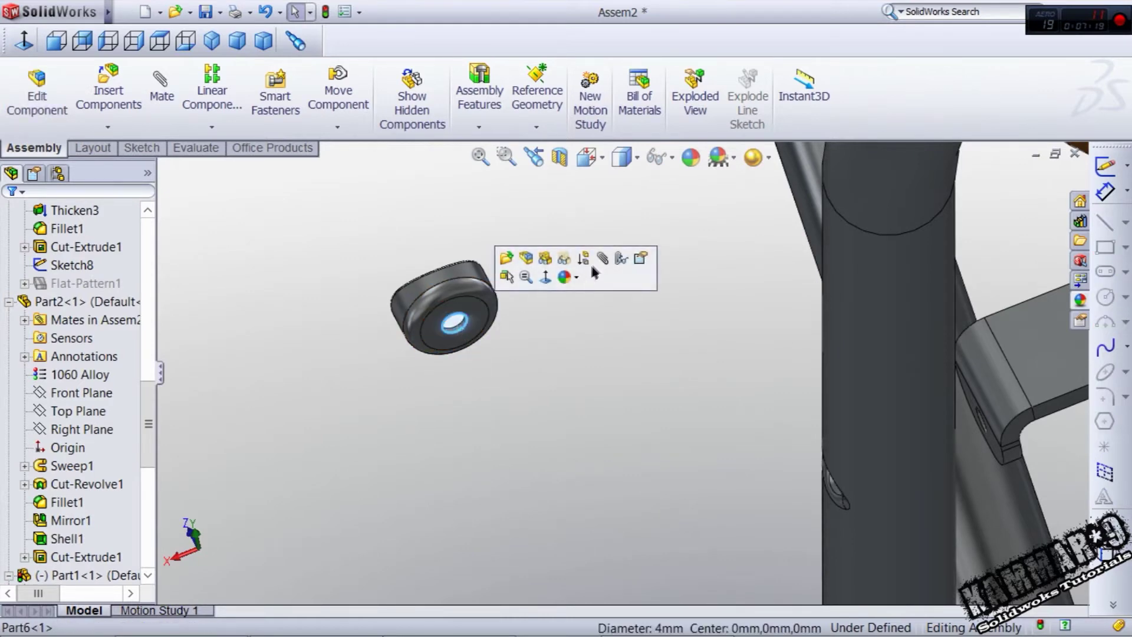
pyautogui.click(162, 89)
pyautogui.scroll(-6, 937, 429)
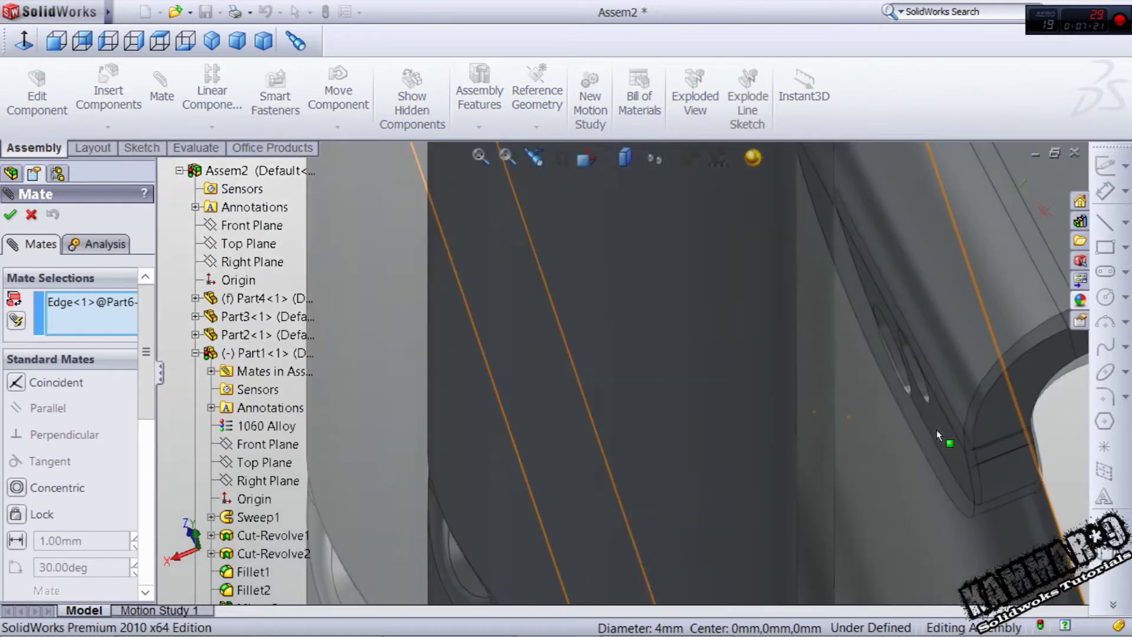
pyautogui.click(906, 388)
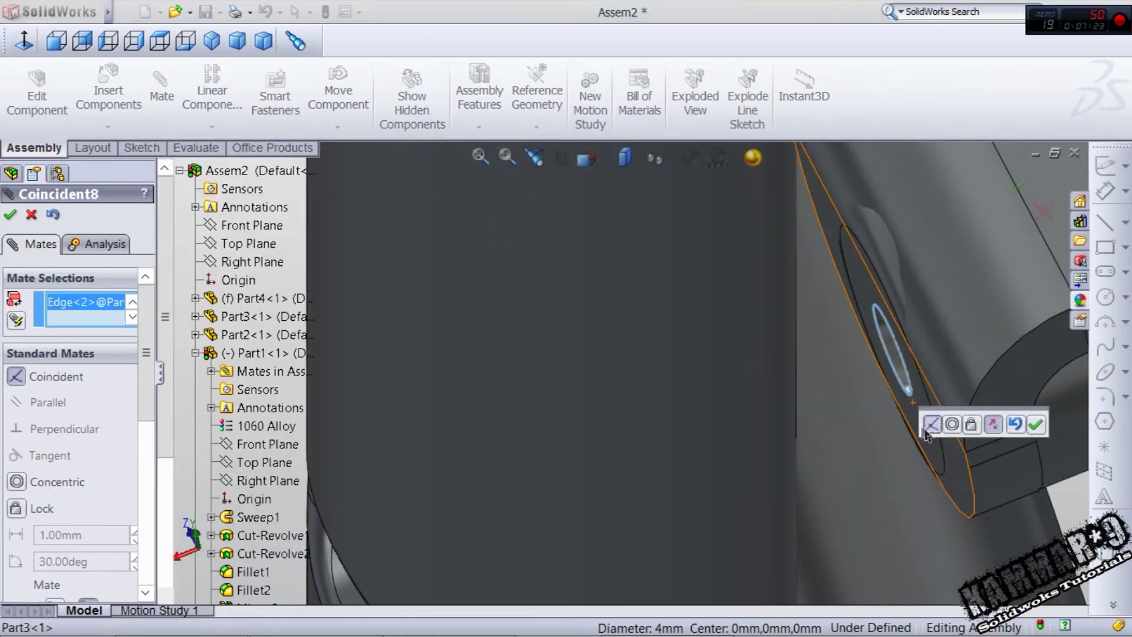
pyautogui.click(1036, 424)
# Turn the mated spacer about its hole axis to try out its orientation against the tube
pyautogui.moveTo(758, 430)
pyautogui.mouseDown(button='middle')
pyautogui.moveTo(760, 416)
pyautogui.moveTo(728, 440)
pyautogui.moveTo(753, 408)
pyautogui.mouseUp(button='middle')
pyautogui.click(744, 421)
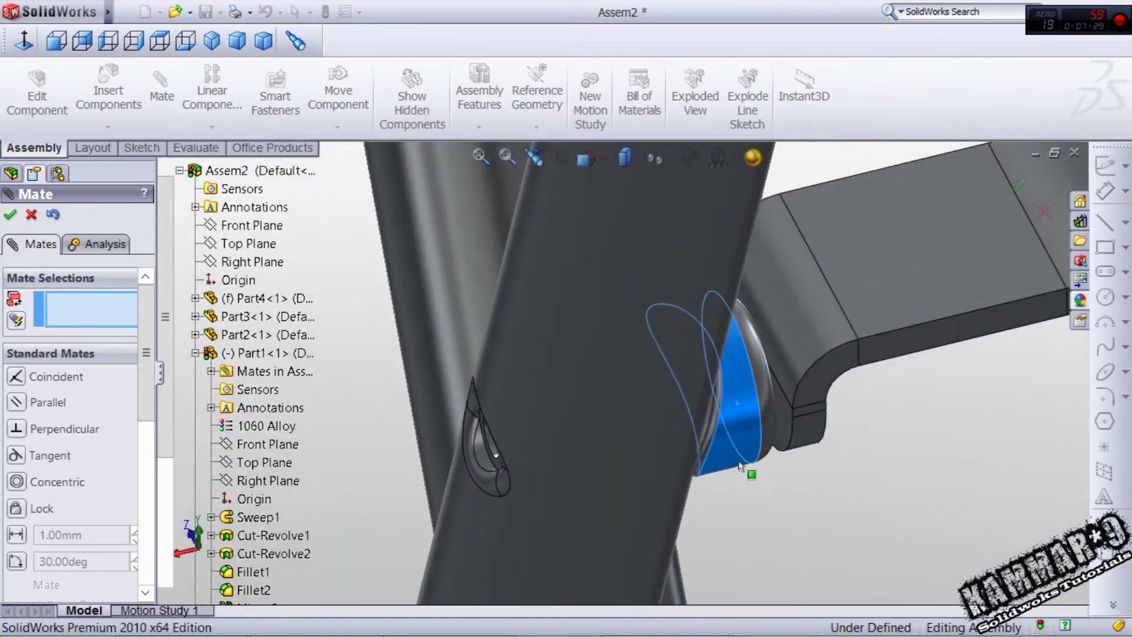
pyautogui.moveTo(741, 421); pyautogui.dragTo(754, 487)
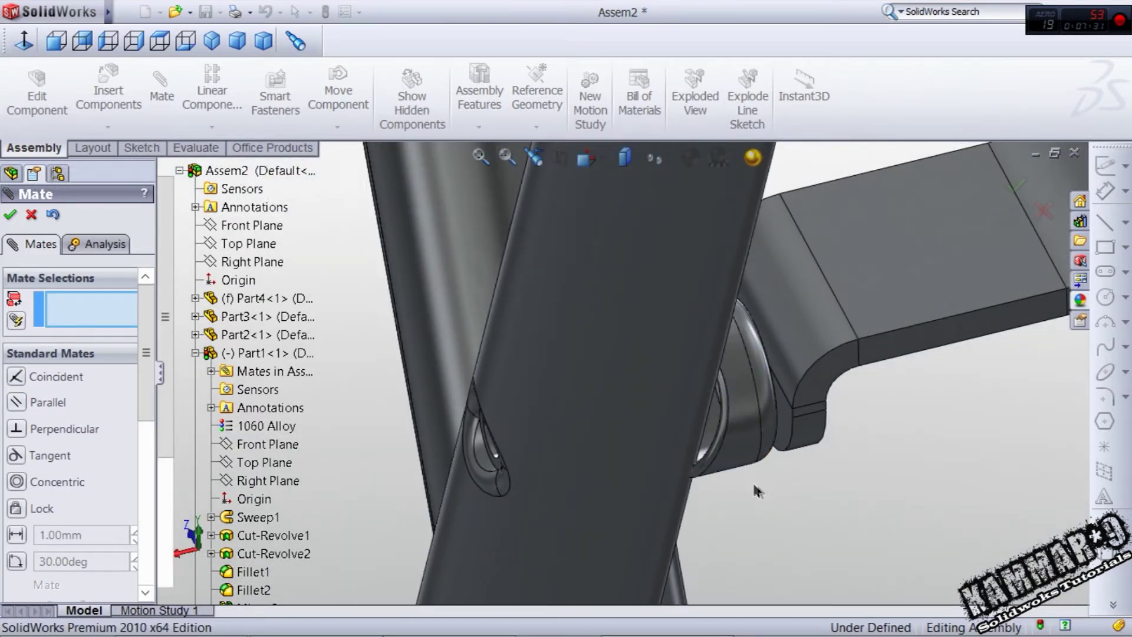
pyautogui.scroll(2, 736, 442)
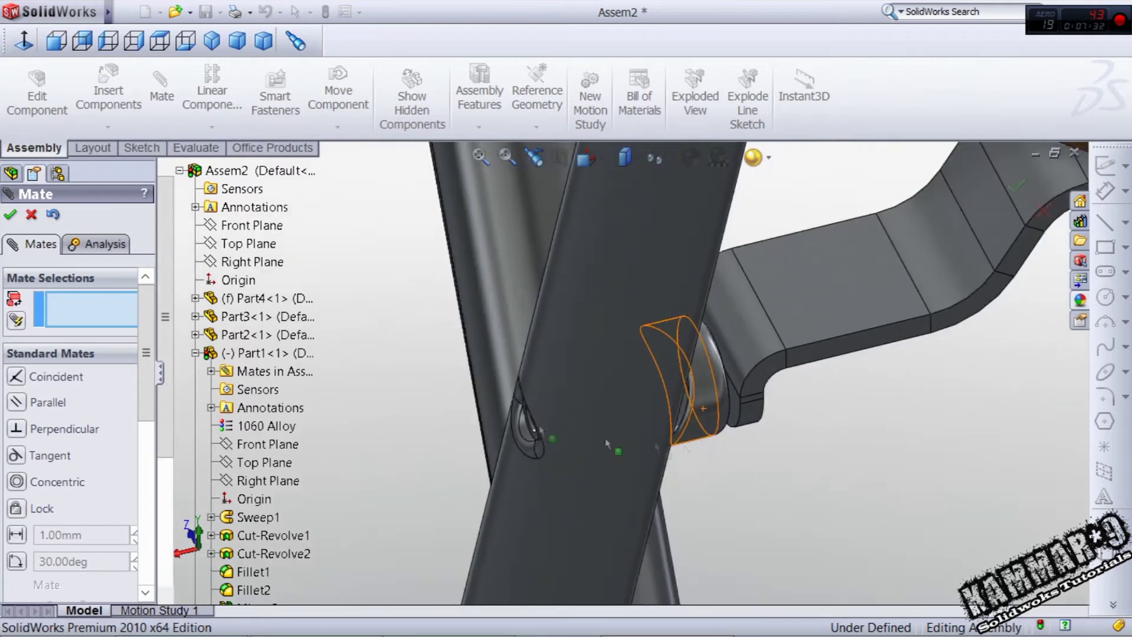
pyautogui.click(194, 352)
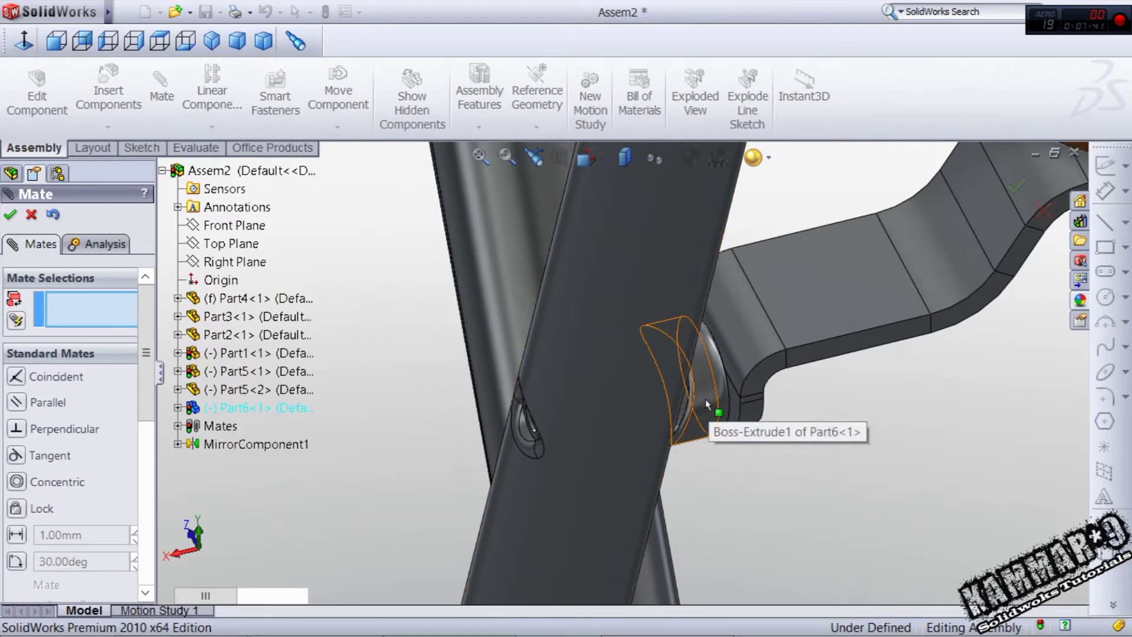
pyautogui.moveTo(706, 399); pyautogui.dragTo(691, 397, button='middle')
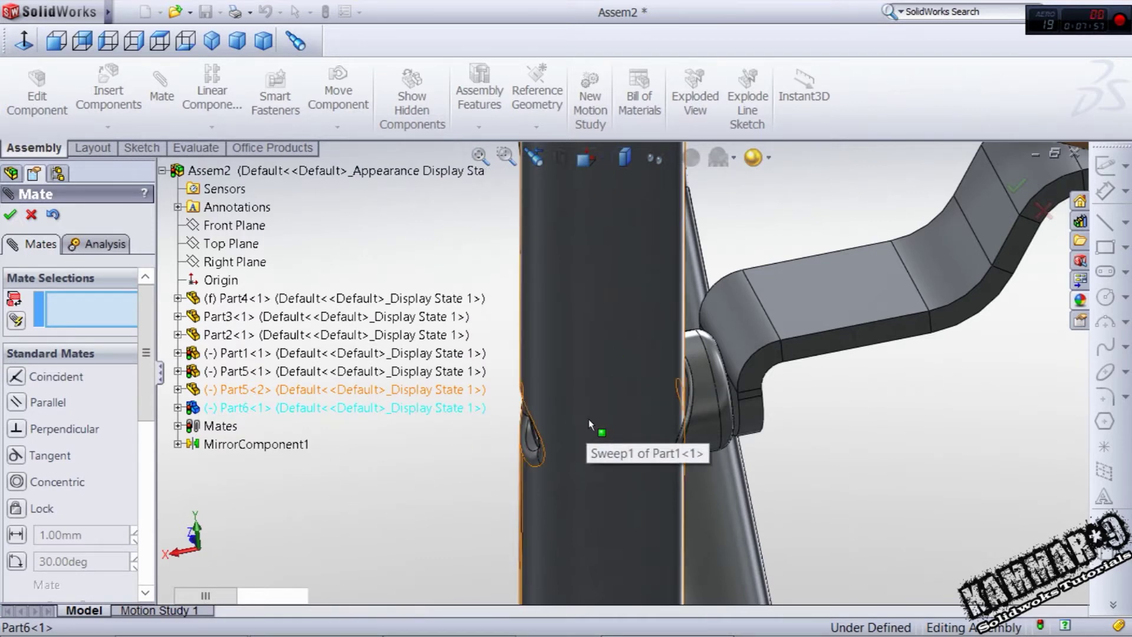
# Add a coincident mate between the Top Plane of tube Part1 and the Right Plane of spacer Part6, and finish mating
pyautogui.click(176, 352)
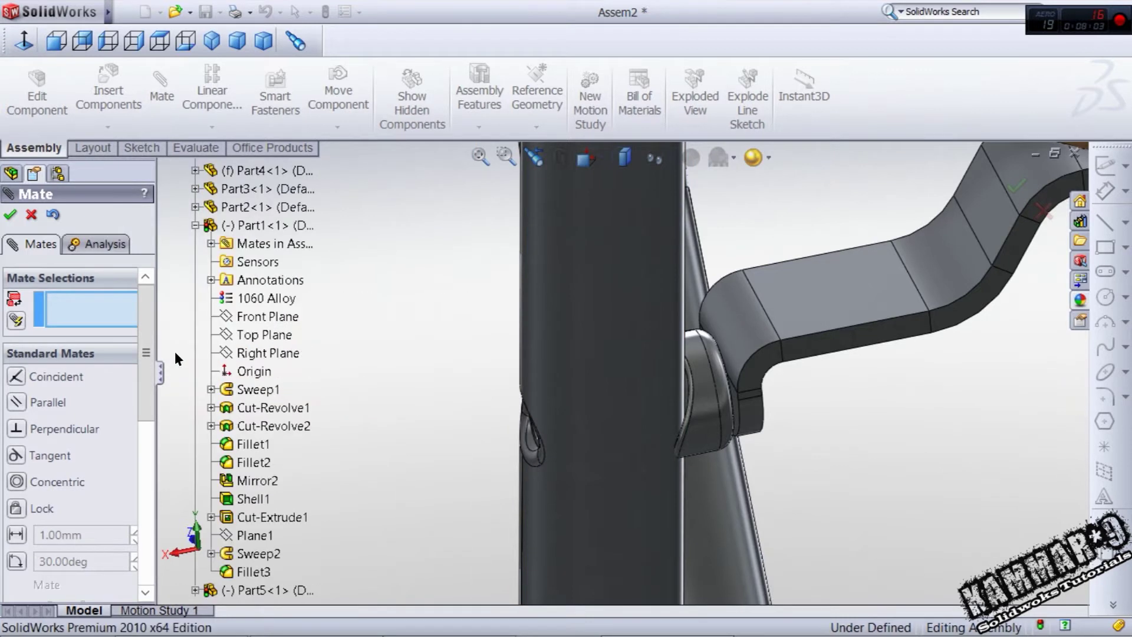
pyautogui.click(253, 335)
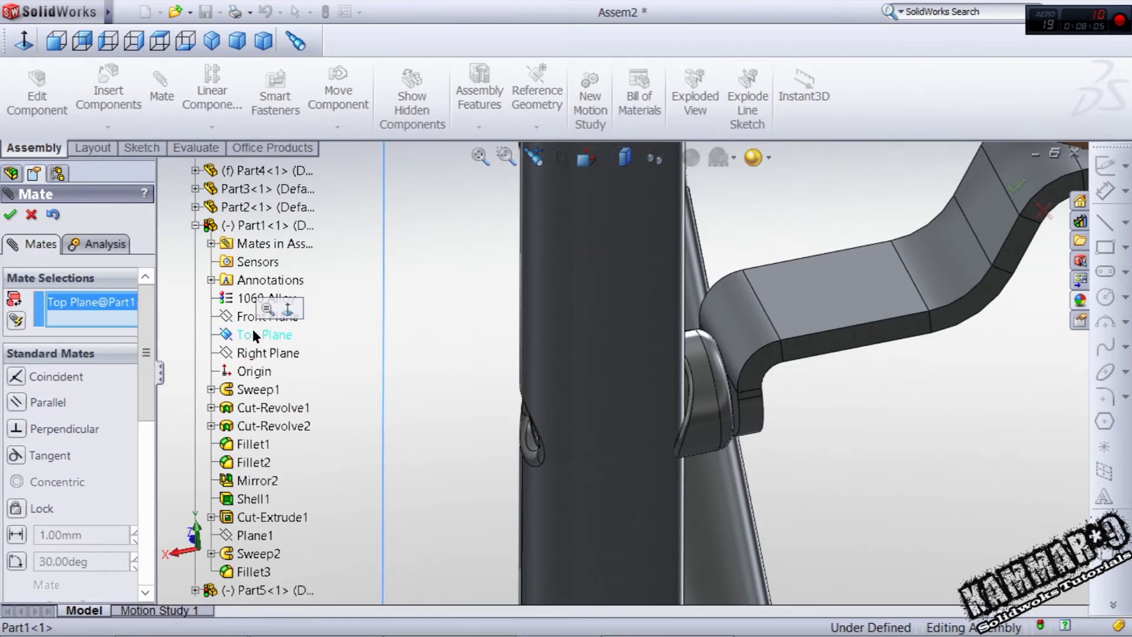
pyautogui.scroll(5, 820, 441)
pyautogui.moveTo(634, 375); pyautogui.dragTo(675, 405, button='middle')
pyautogui.scroll(2, 676, 405)
pyautogui.scroll(-1, 647, 412)
pyautogui.scroll(-8, 615, 375)
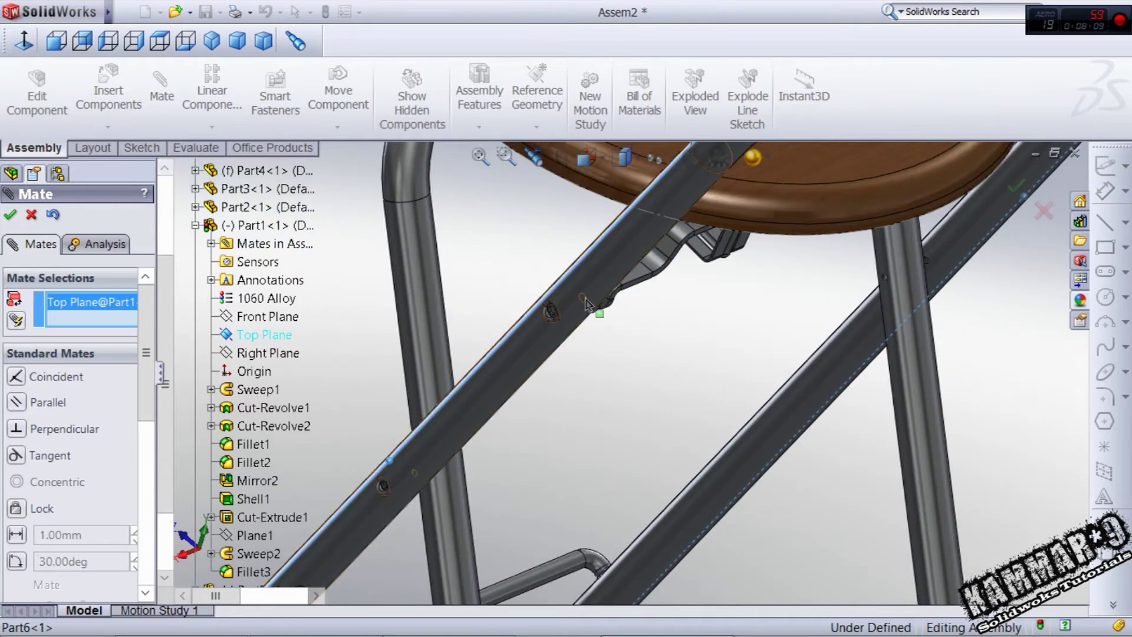
pyautogui.moveTo(601, 326); pyautogui.dragTo(538, 314, button='middle')
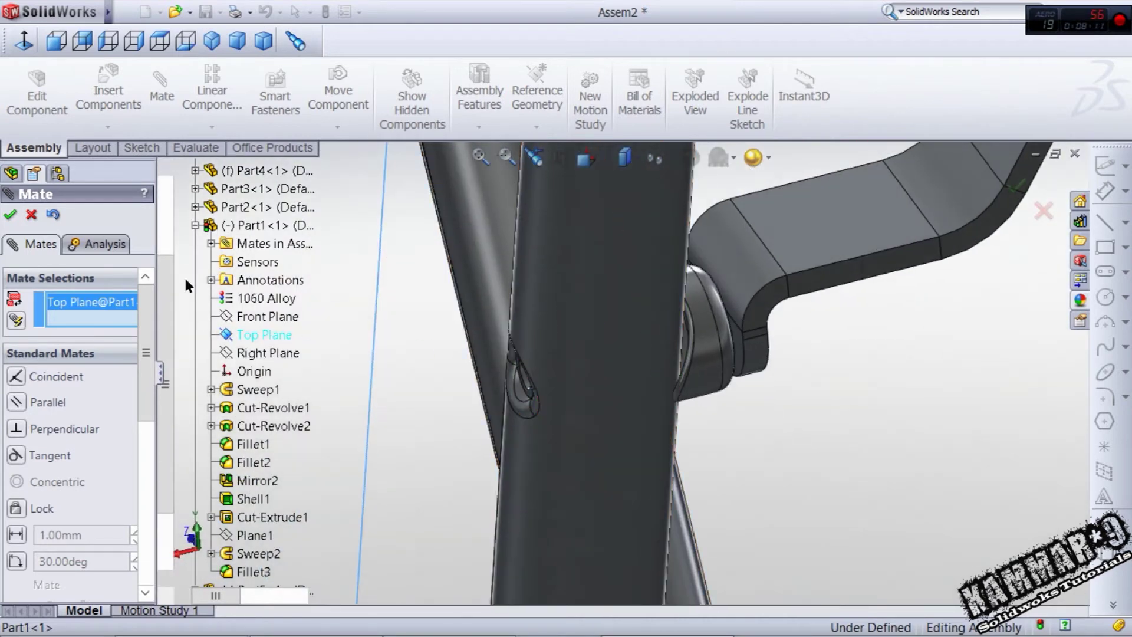
pyautogui.click(195, 225)
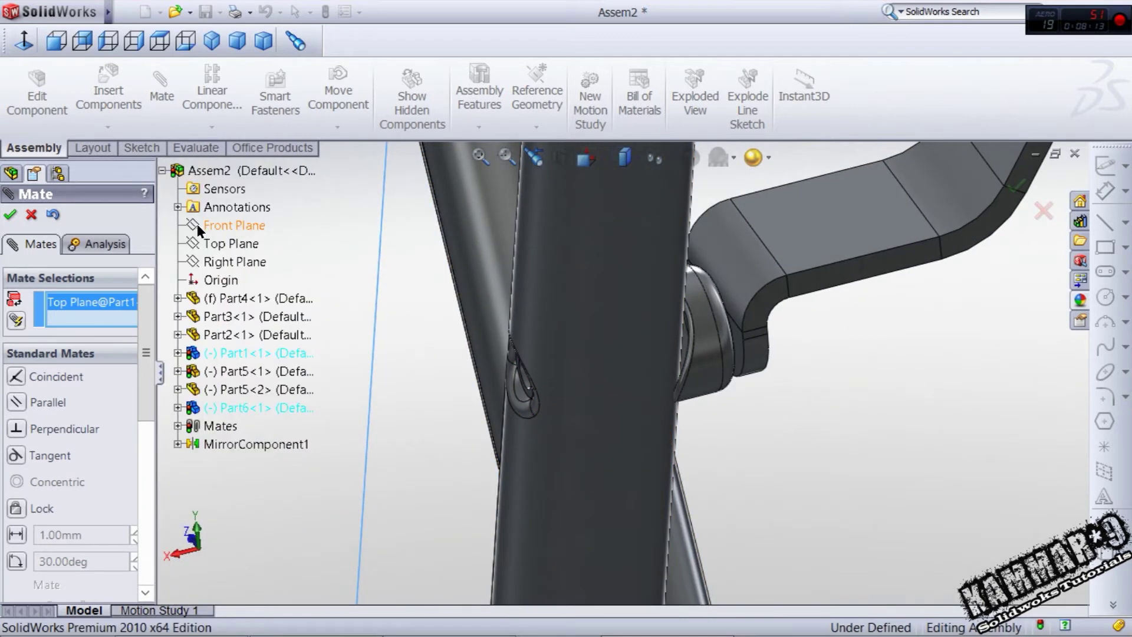
pyautogui.click(176, 407)
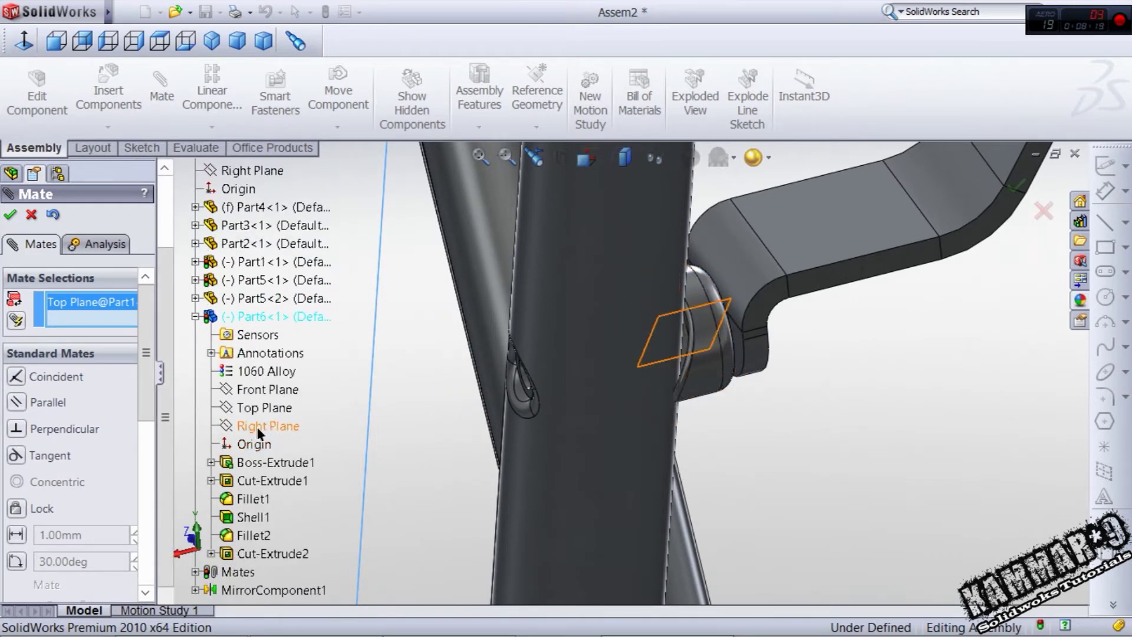
pyautogui.click(265, 426)
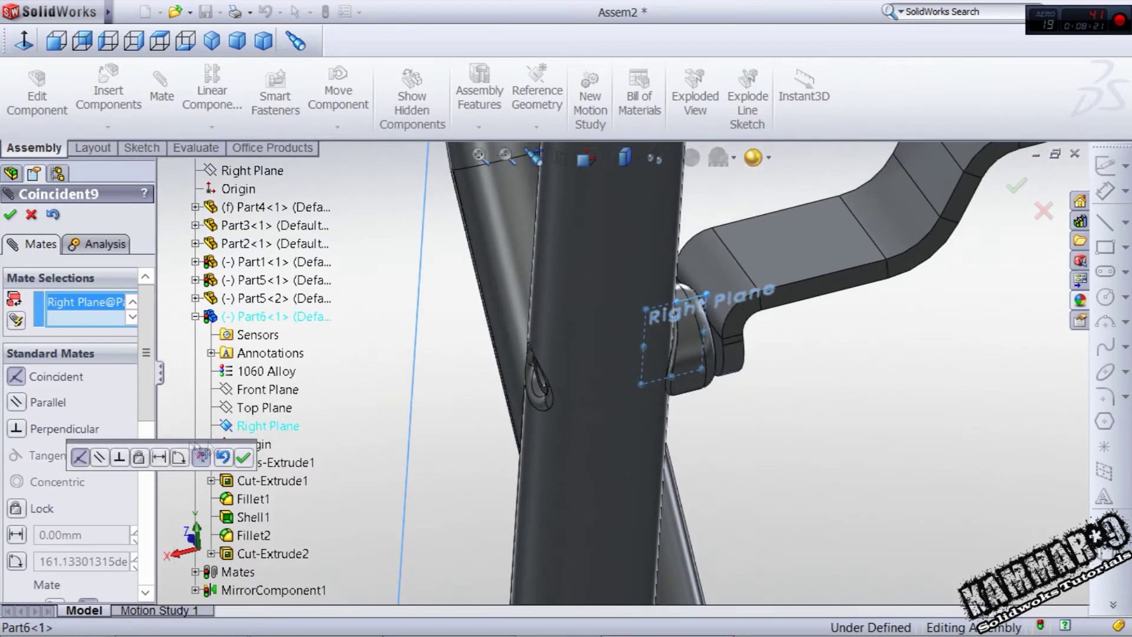
pyautogui.click(241, 457)
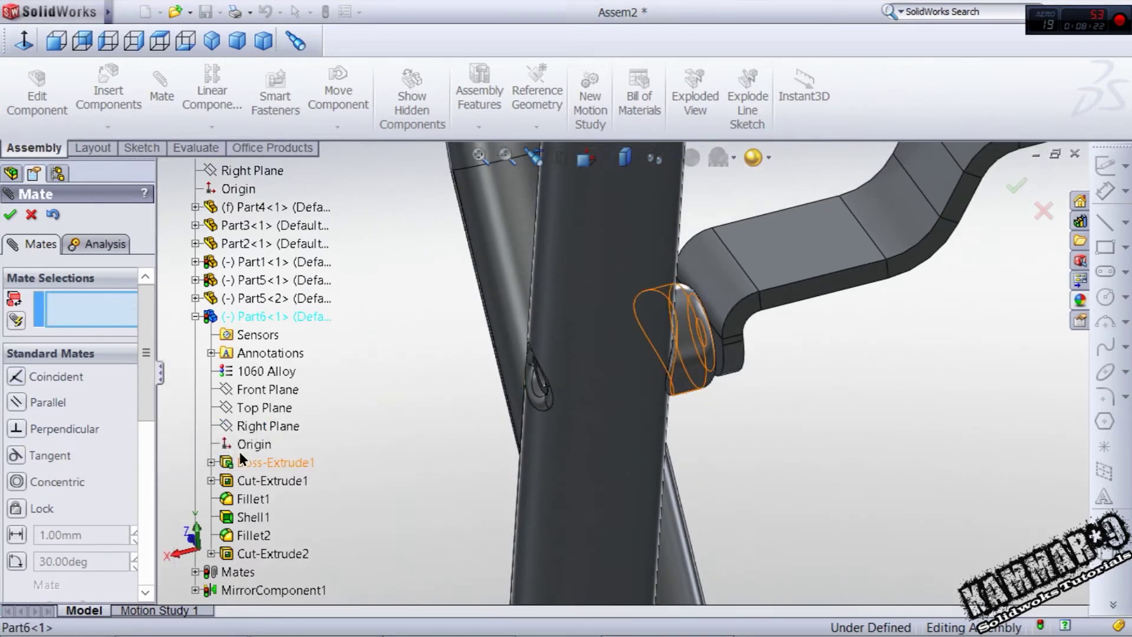
pyautogui.click(11, 215)
# Examine how the mated spacer sits between the bracket and the tube, and look over the lower holes of both tubes
pyautogui.scroll(2, 744, 412)
pyautogui.moveTo(744, 412); pyautogui.dragTo(664, 367, button='middle')
pyautogui.scroll(-3, 666, 360)
pyautogui.moveTo(666, 354)
pyautogui.mouseDown()
pyautogui.moveTo(662, 366)
pyautogui.moveTo(658, 346)
pyautogui.moveTo(656, 360)
pyautogui.mouseUp()
pyautogui.scroll(5, 656, 393)
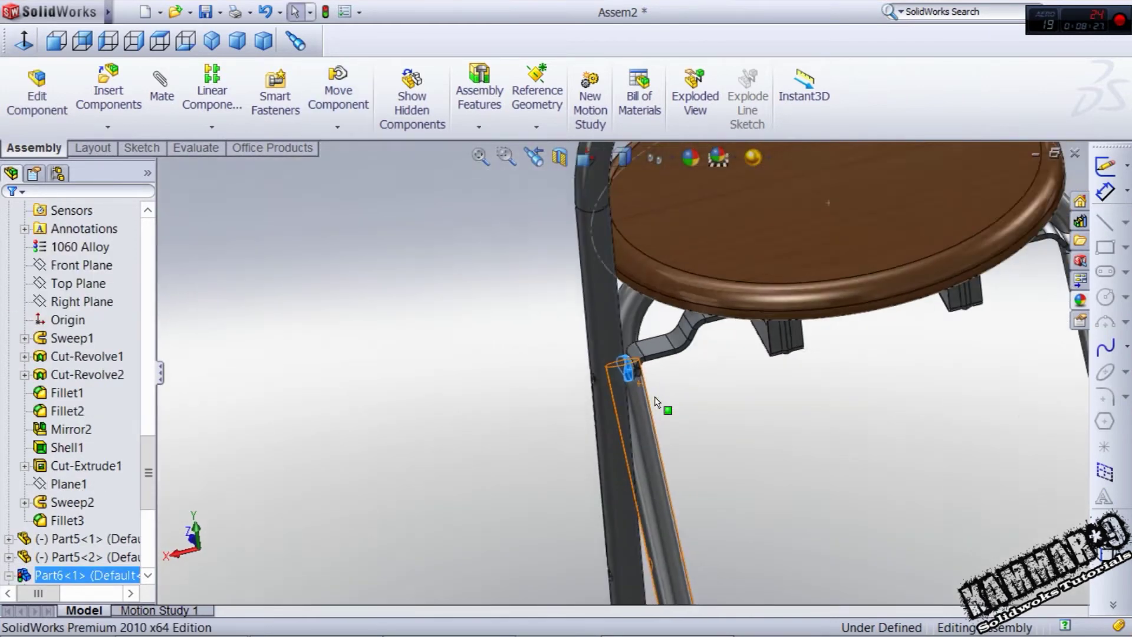
pyautogui.scroll(3, 654, 407)
pyautogui.scroll(-8, 654, 412)
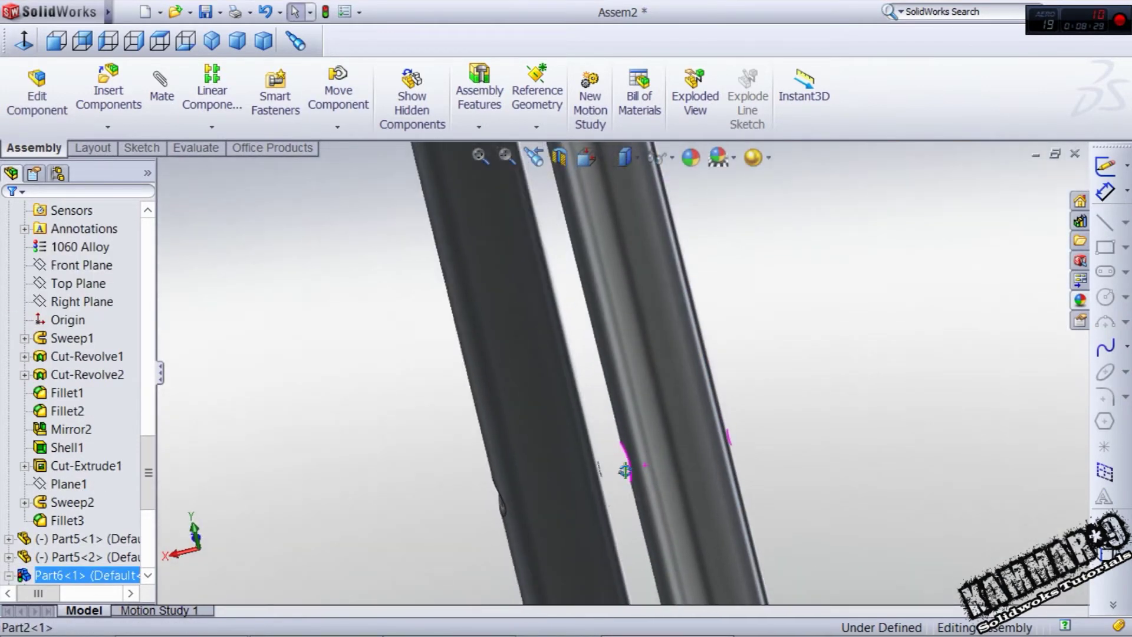
pyautogui.moveTo(627, 469); pyautogui.dragTo(640, 488, button='middle')
pyautogui.scroll(3, 642, 465)
pyautogui.scroll(-1, 598, 221)
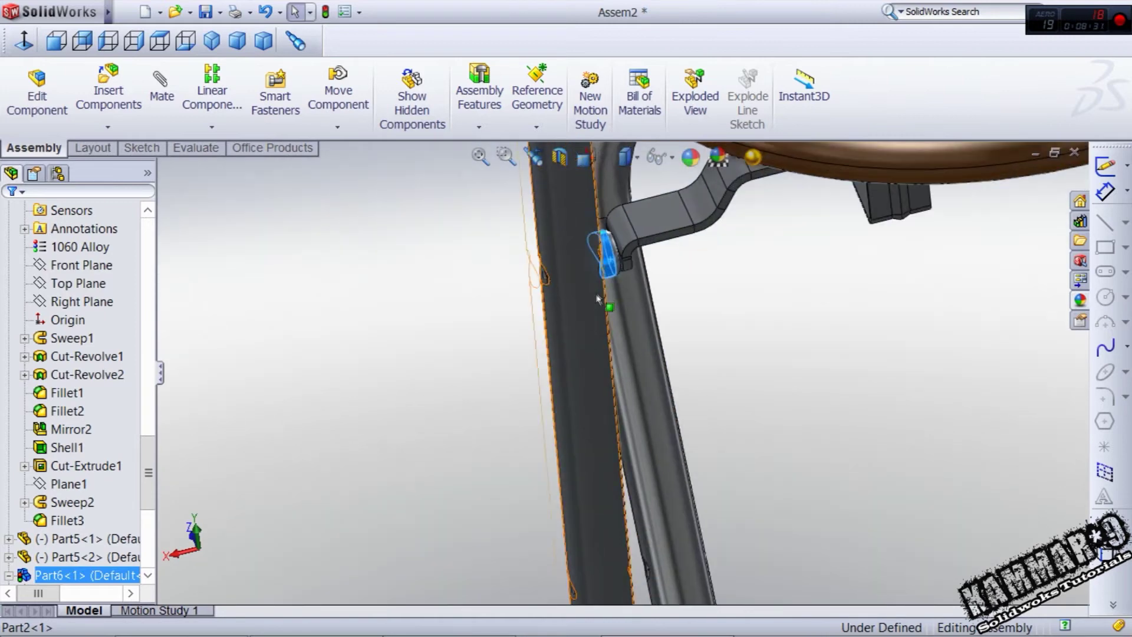
# Duplicate the Part6 spacer and move the copy into the empty space beside the lower part of the outer tube
pyautogui.scroll(-3, 599, 297)
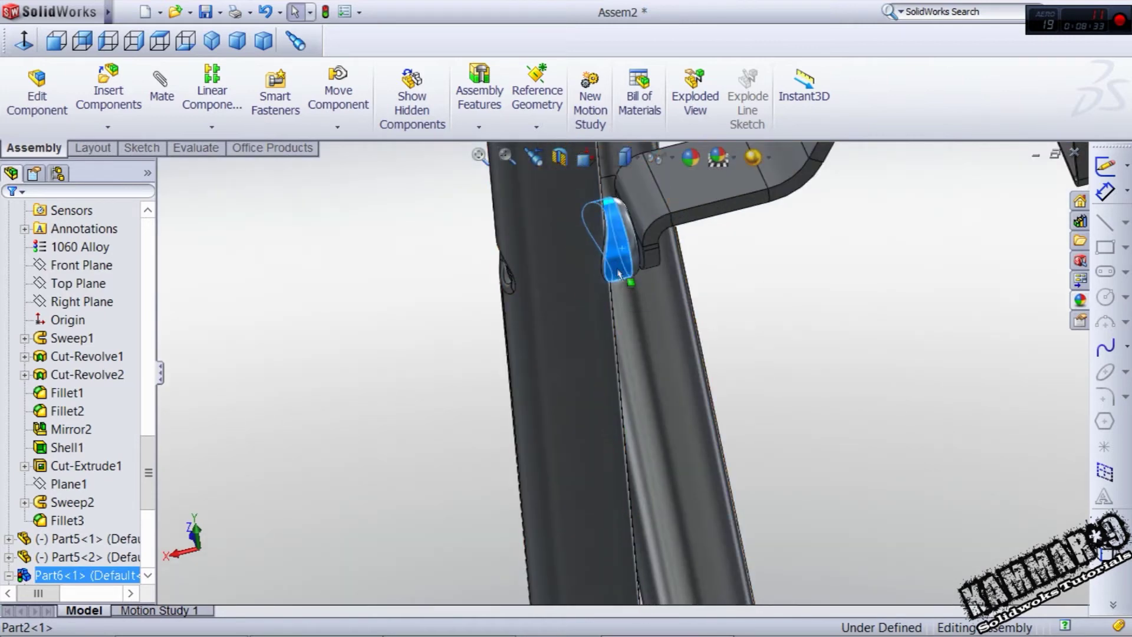
pyautogui.keyDown('ctrl'); pyautogui.moveTo(619, 259); pyautogui.dragTo(761, 445); pyautogui.keyUp('ctrl')
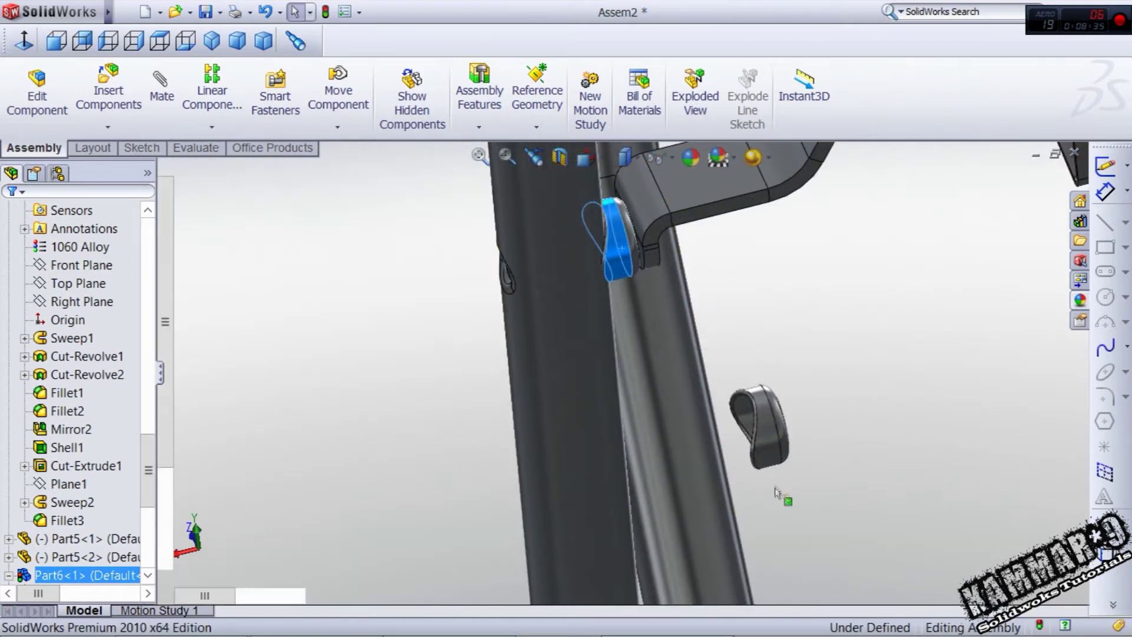
pyautogui.scroll(4, 769, 494)
pyautogui.scroll(-3, 693, 472)
pyautogui.moveTo(666, 348); pyautogui.dragTo(365, 543)
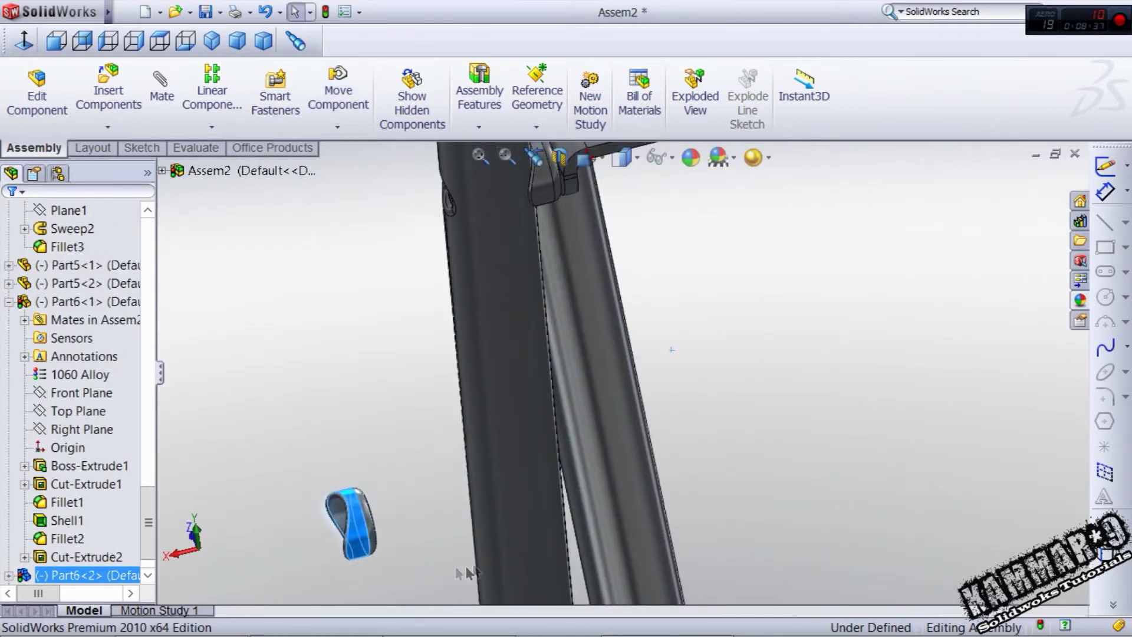
# Start a new mate for the copied spacer
pyautogui.scroll(4, 531, 525)
pyautogui.scroll(-5, 578, 479)
pyautogui.moveTo(458, 426); pyautogui.dragTo(331, 455, button='middle')
pyautogui.click(331, 455)
pyautogui.click(157, 91)
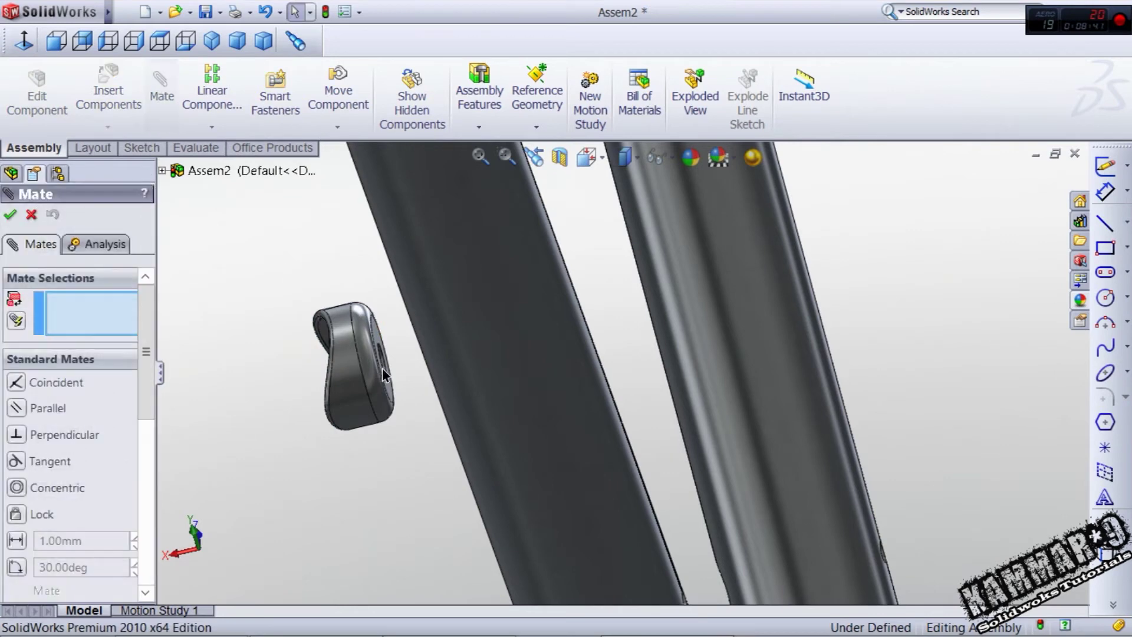
pyautogui.scroll(-5, 382, 367)
pyautogui.click(454, 362)
pyautogui.scroll(8, 518, 361)
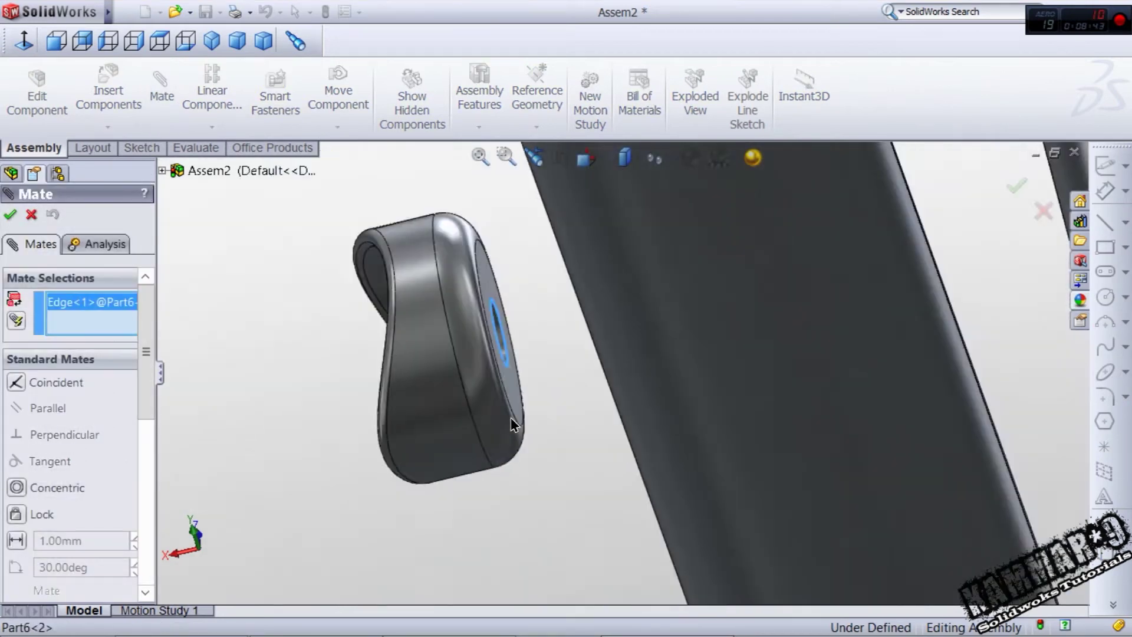
pyautogui.moveTo(816, 419); pyautogui.dragTo(793, 401, button='middle')
pyautogui.rightClick(113, 302)
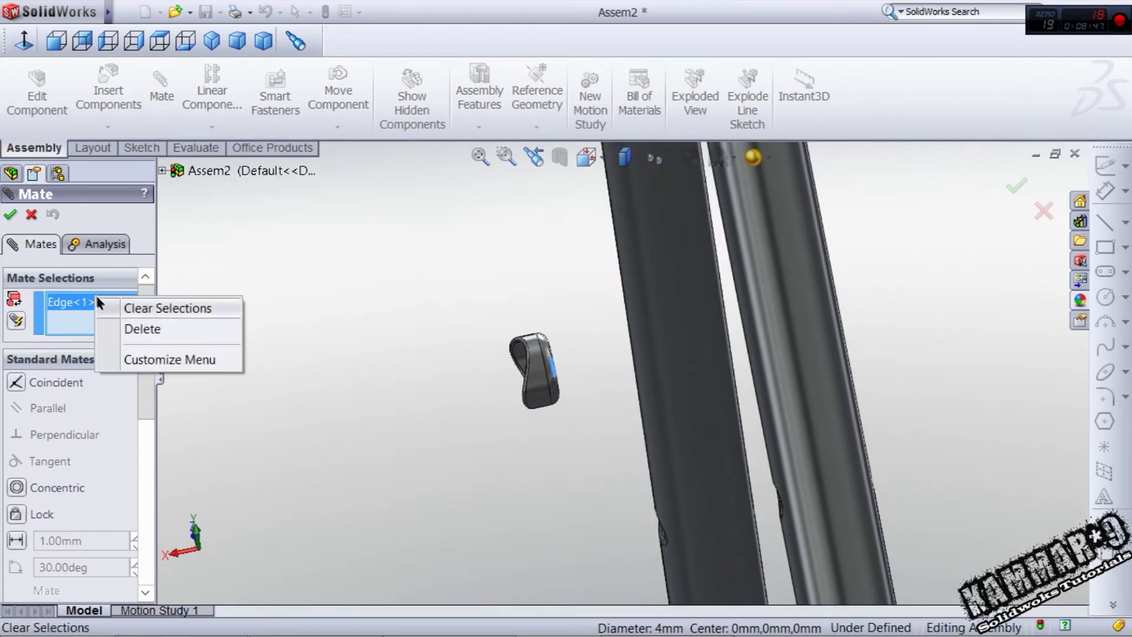
pyautogui.click(150, 306)
# Mate the inner face of the copied spacer's hole concentric with the lower hole in tube Part1
pyautogui.scroll(-3, 589, 407)
pyautogui.moveTo(652, 436); pyautogui.dragTo(595, 428, button='middle')
pyautogui.scroll(3, 535, 420)
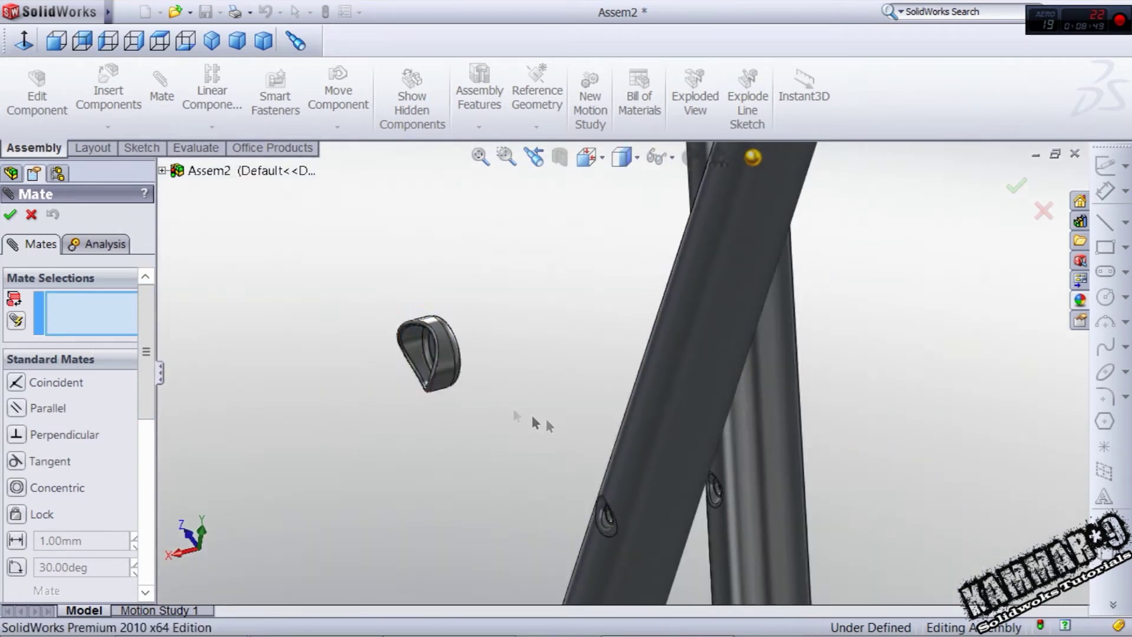
pyautogui.scroll(-8, 445, 345)
pyautogui.moveTo(498, 369)
pyautogui.mouseDown(button='middle')
pyautogui.moveTo(546, 354)
pyautogui.moveTo(494, 389)
pyautogui.mouseUp(button='middle')
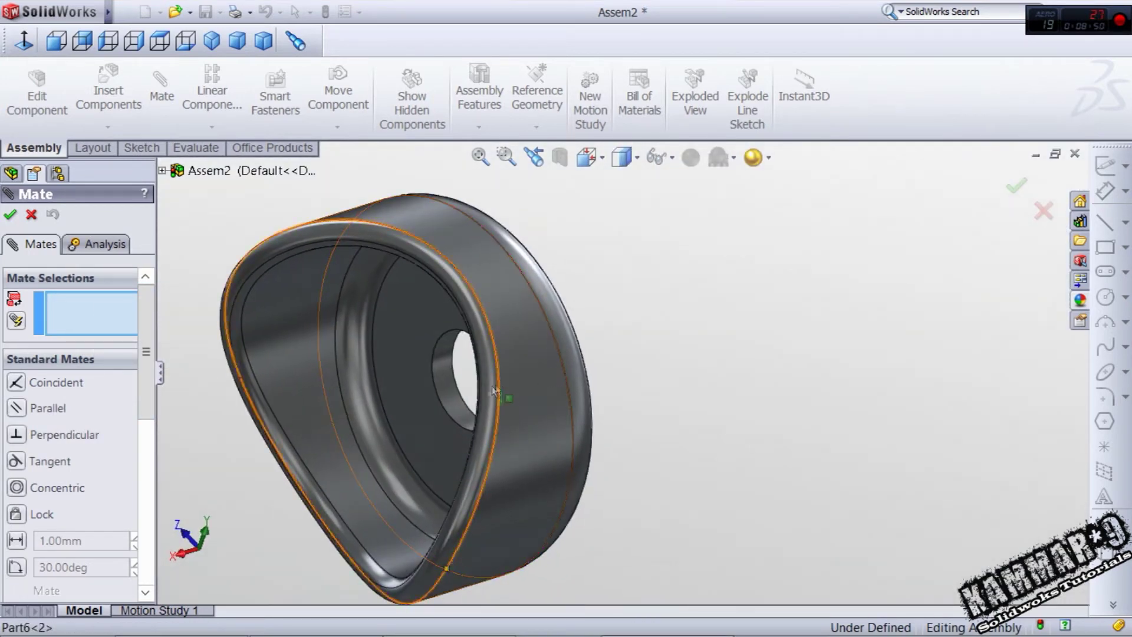
pyautogui.click(447, 399)
pyautogui.scroll(-8, 444, 395)
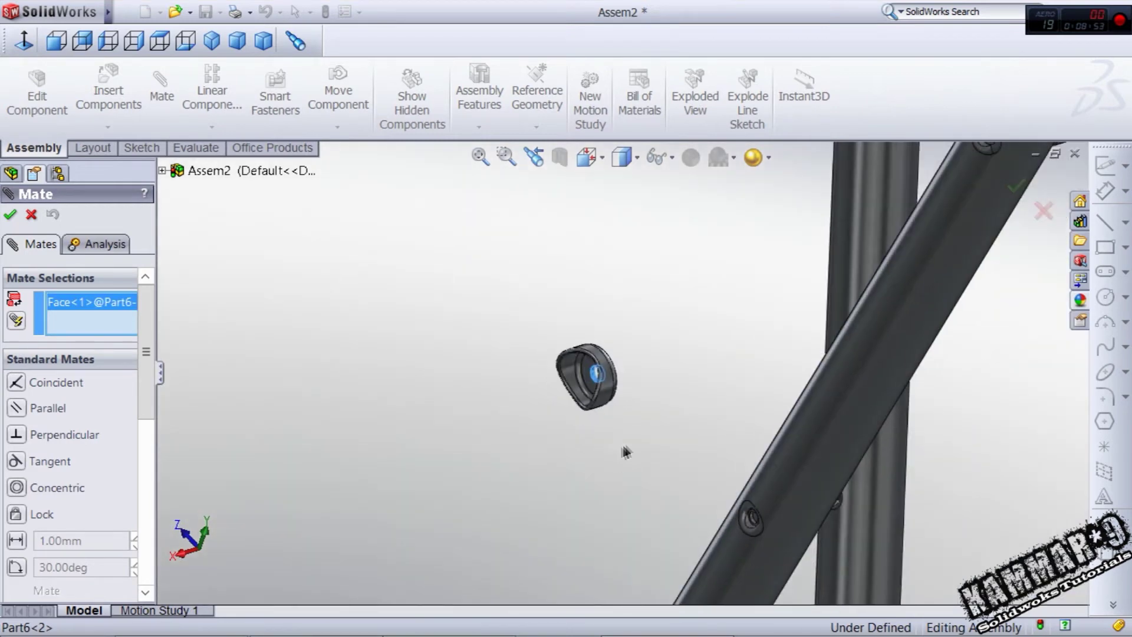
pyautogui.scroll(8, 660, 442)
pyautogui.scroll(5, 664, 442)
pyautogui.click(546, 382)
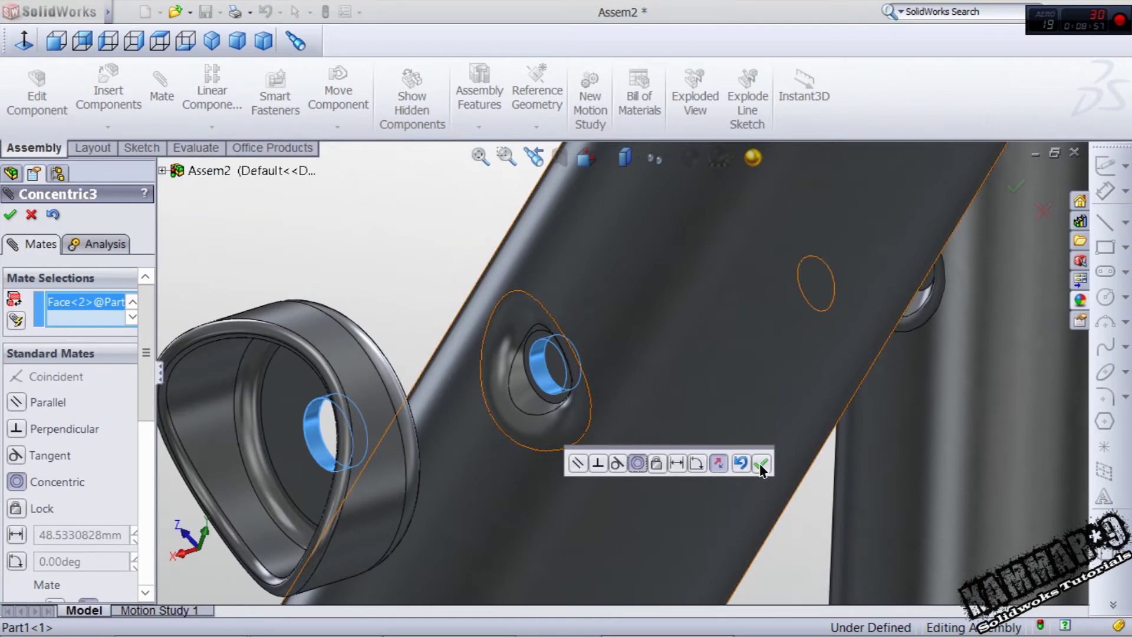
pyautogui.click(761, 465)
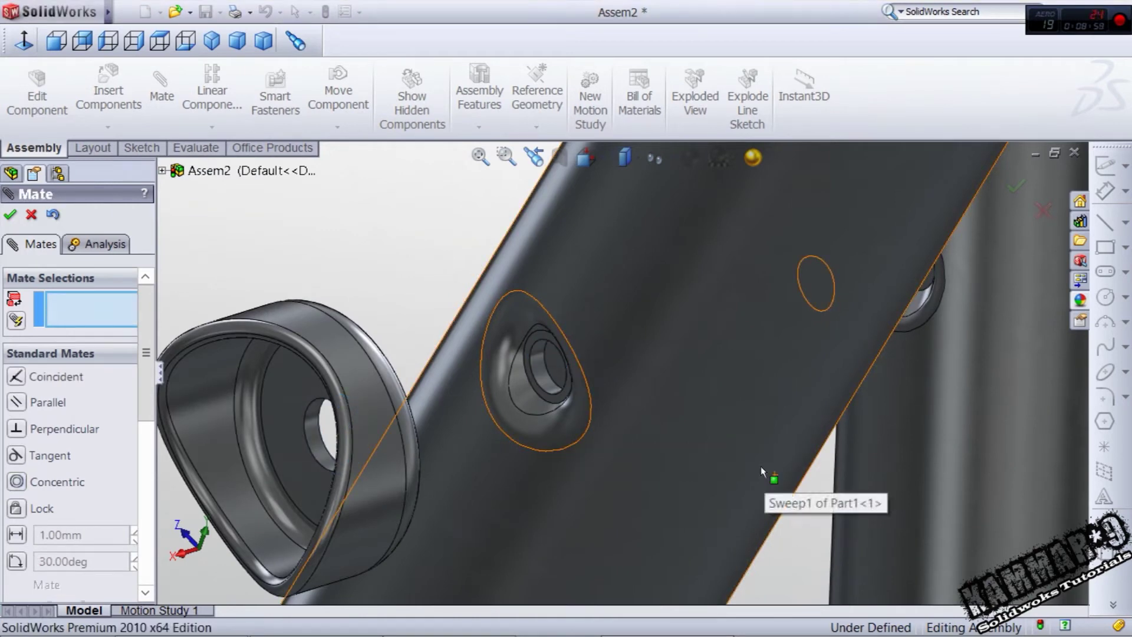
pyautogui.moveTo(761, 468); pyautogui.dragTo(767, 401, button='middle')
pyautogui.scroll(4, 706, 455)
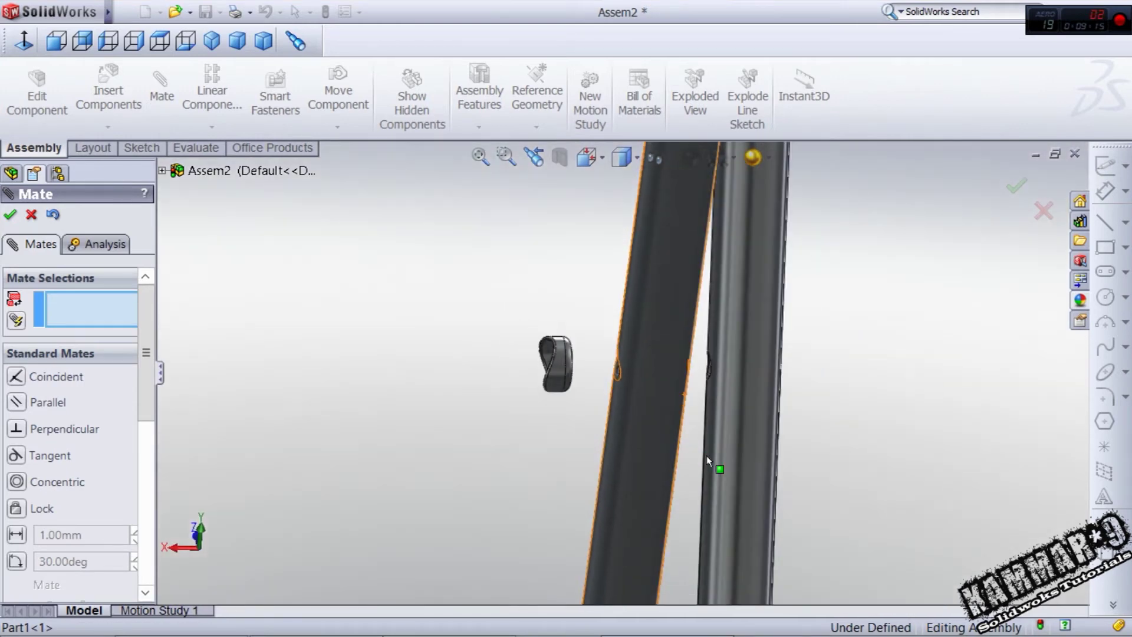
# Compare the copied spacer's orientation with the tube holes and undo its last concentric mate
pyautogui.scroll(-3, 644, 381)
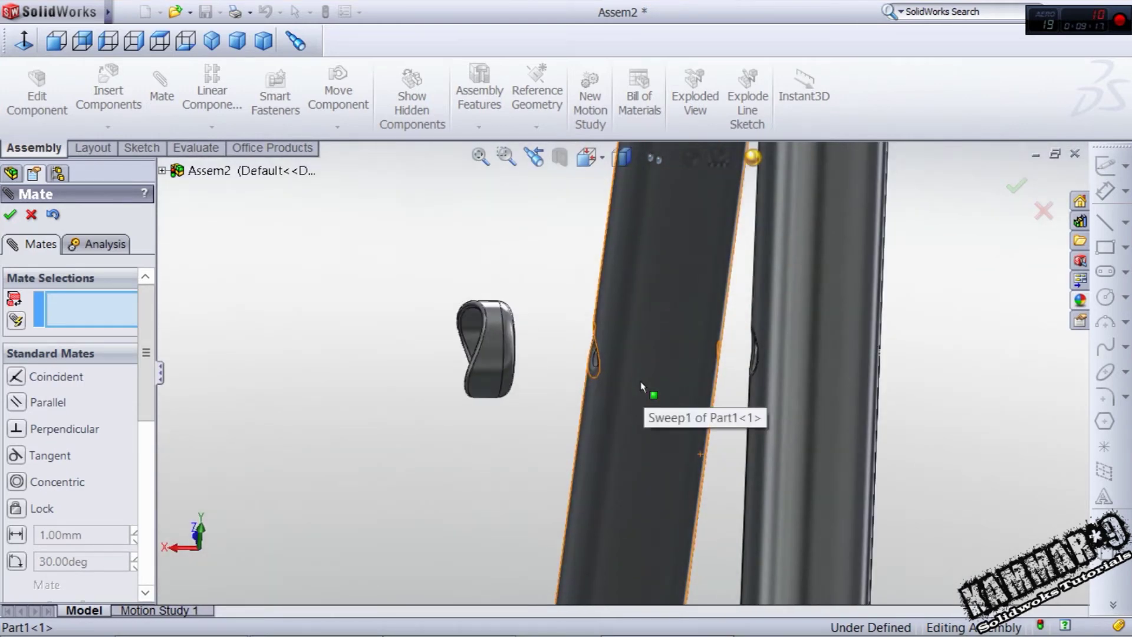
pyautogui.moveTo(576, 397); pyautogui.dragTo(510, 377, button='middle')
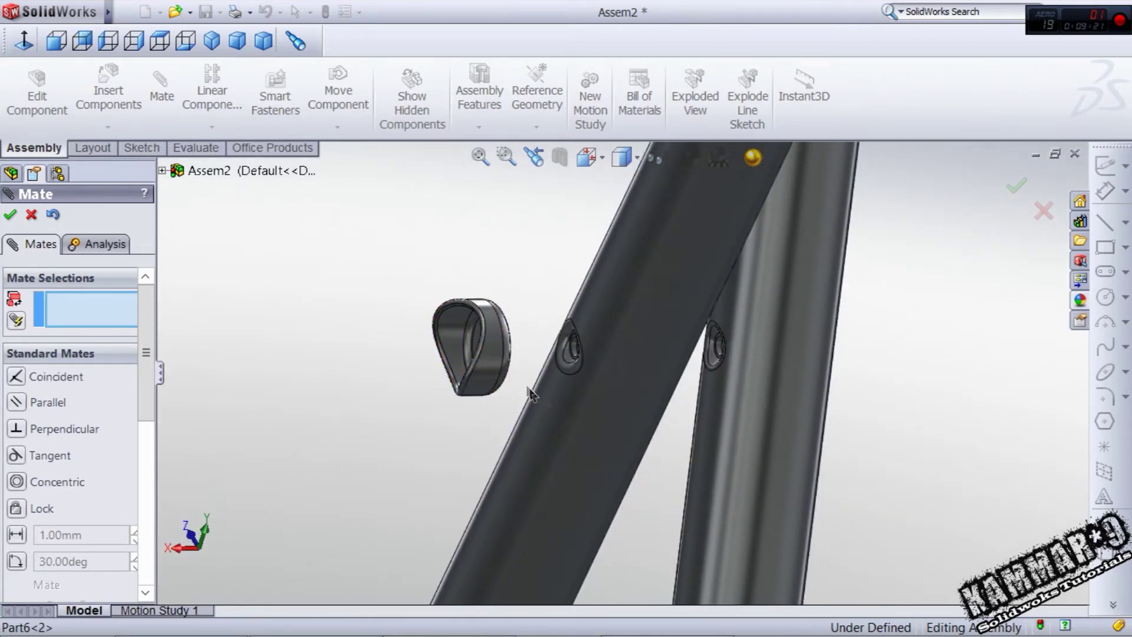
pyautogui.scroll(3, 517, 357)
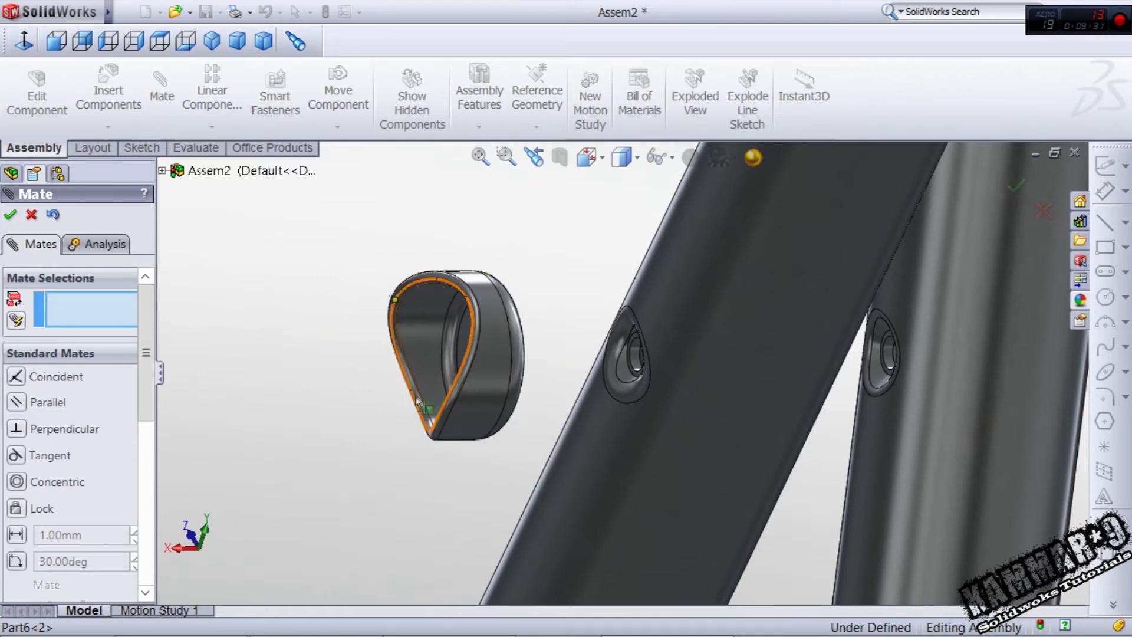
pyautogui.moveTo(493, 408)
pyautogui.mouseDown()
pyautogui.moveTo(873, 404)
pyautogui.moveTo(480, 405)
pyautogui.mouseUp()
pyautogui.moveTo(480, 405); pyautogui.dragTo(557, 396, button='middle')
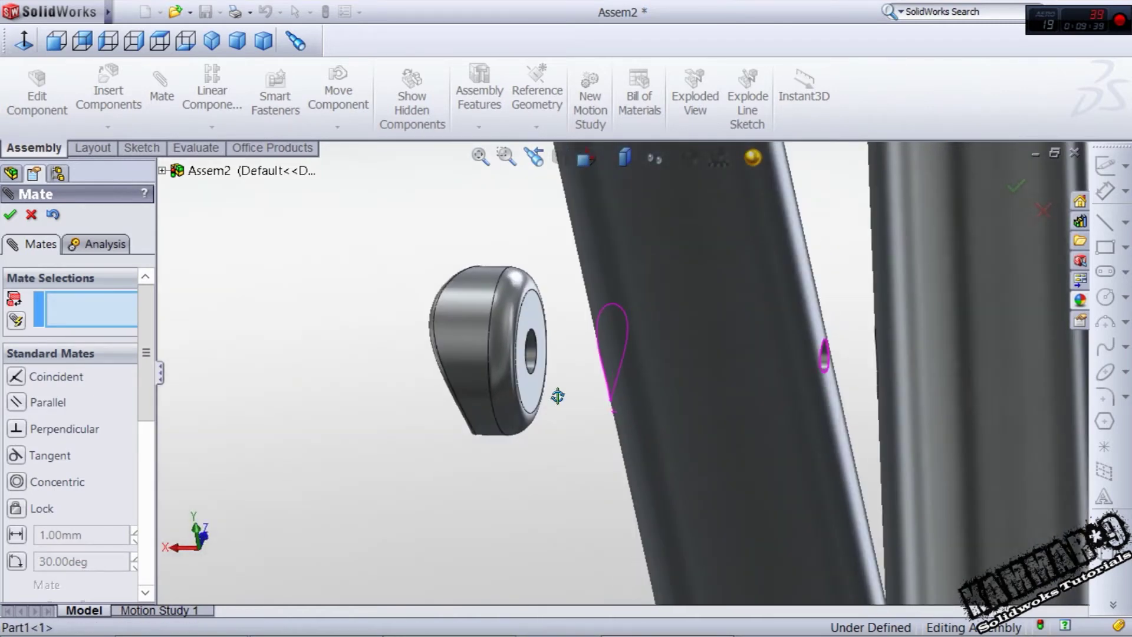
pyautogui.click(48, 215)
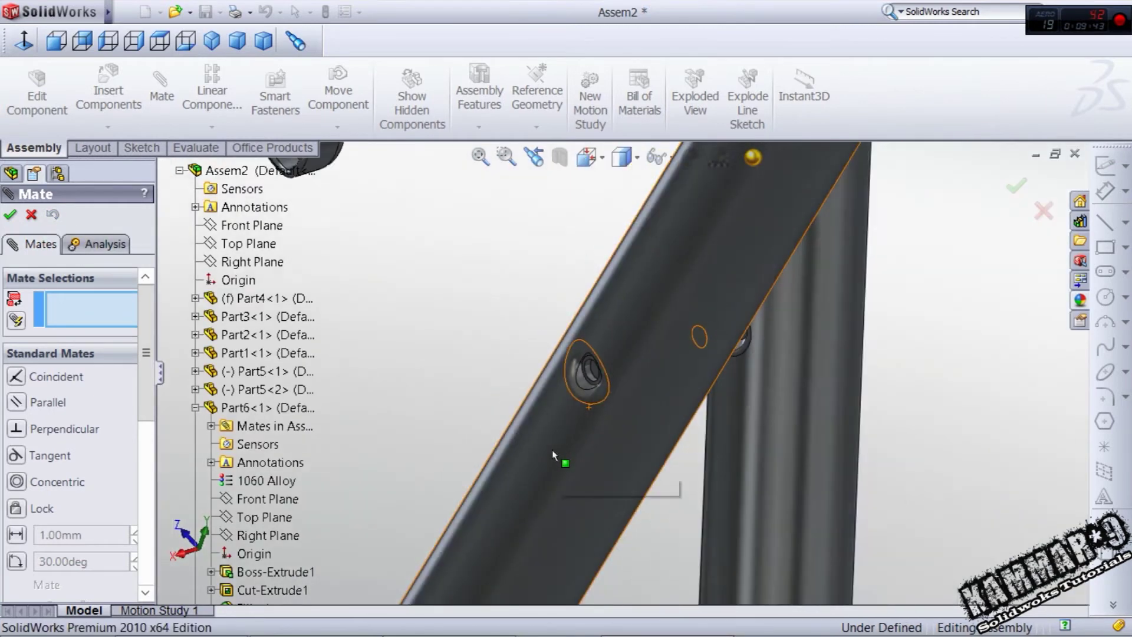
# Mate the copied spacer's hole face concentric with the lower hole in tube Part1, using the flipped mate alignment
pyautogui.scroll(3, 552, 450)
pyautogui.scroll(-9, 479, 244)
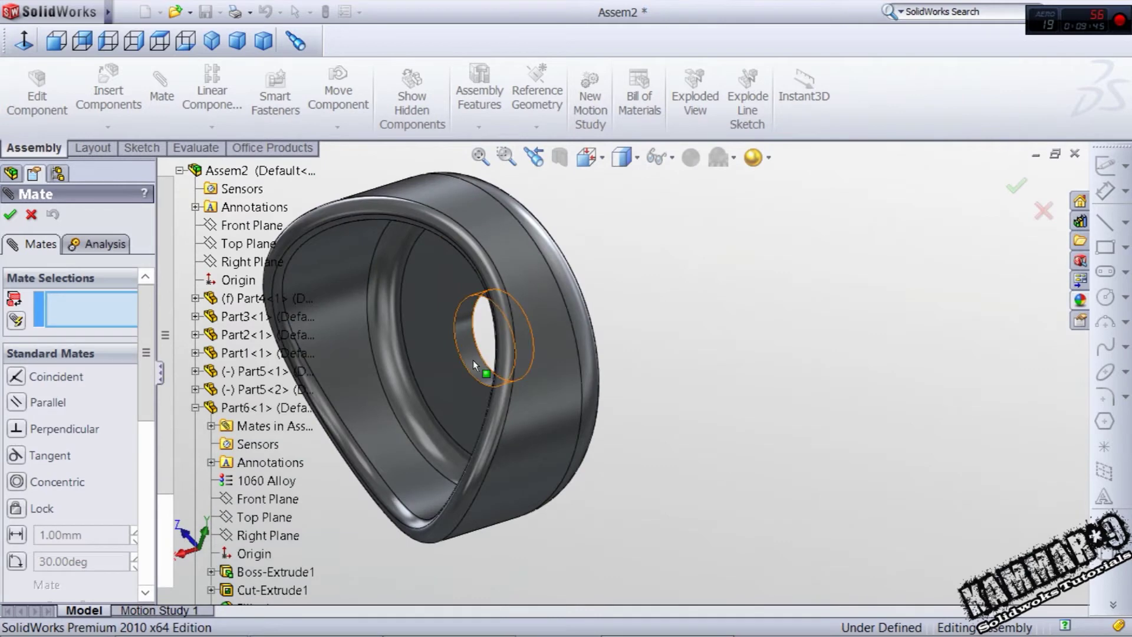
pyautogui.click(472, 360)
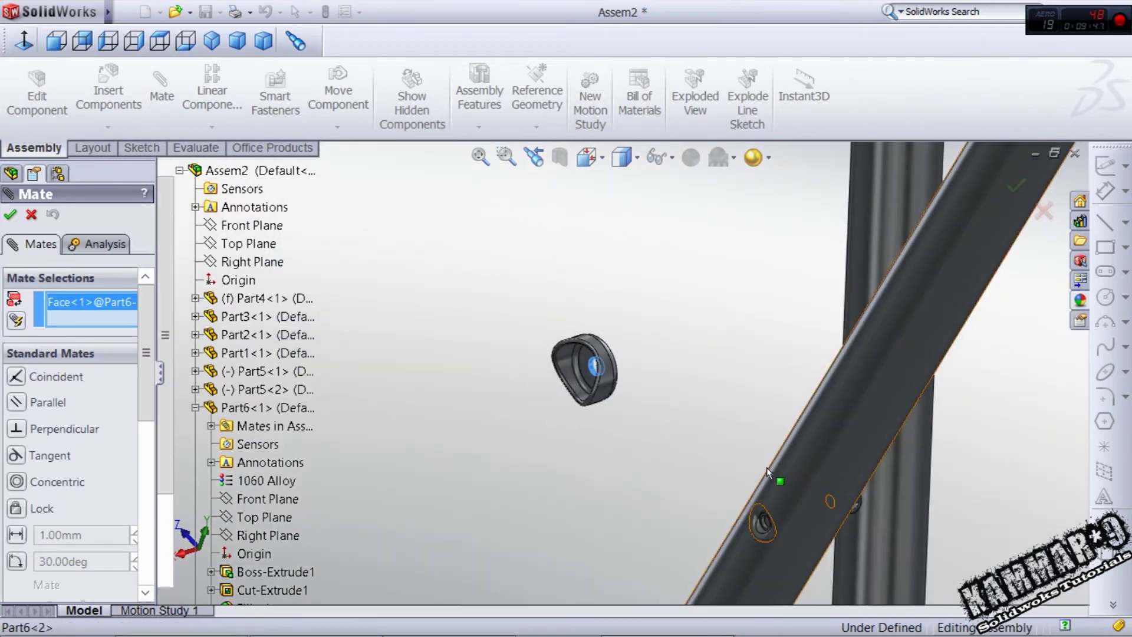
pyautogui.scroll(-10, 766, 467)
pyautogui.click(611, 496)
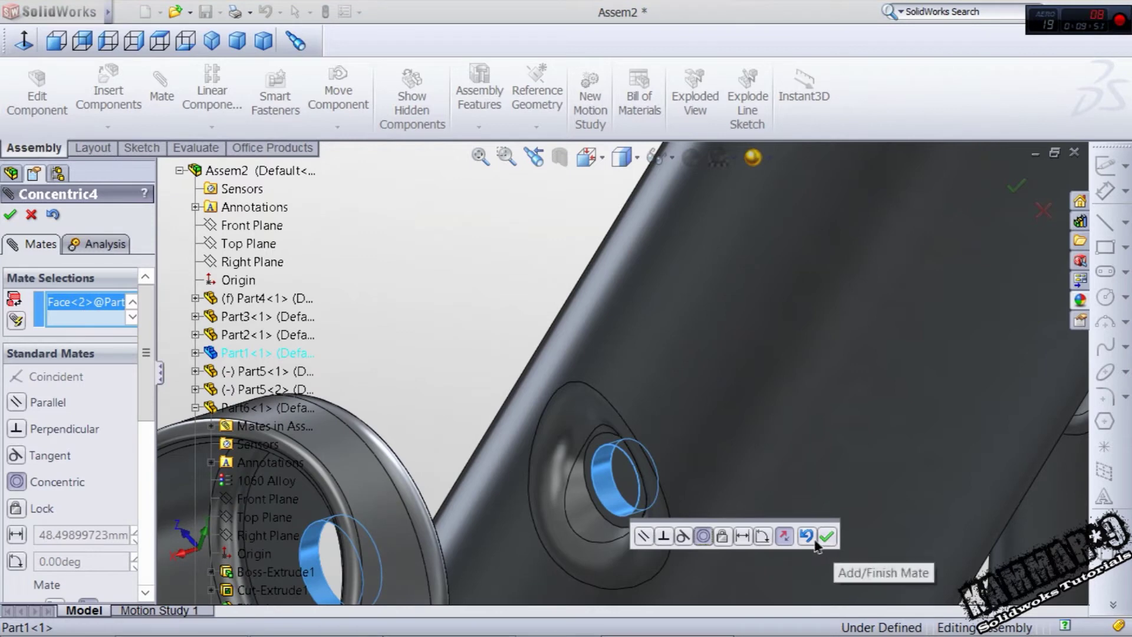
pyautogui.click(783, 536)
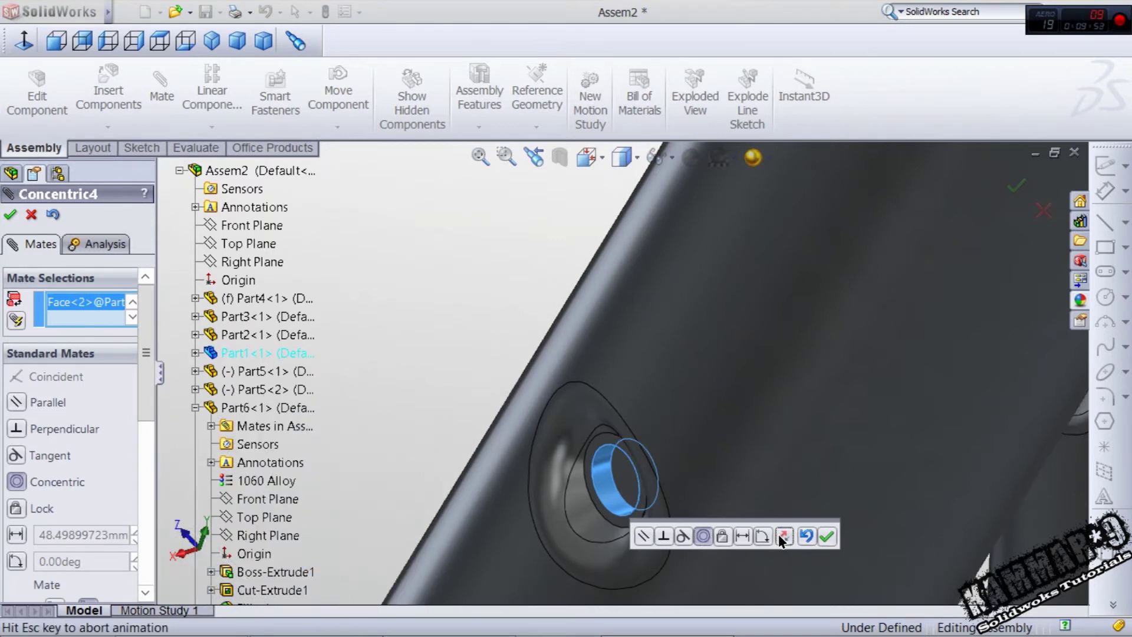
pyautogui.click(826, 536)
pyautogui.scroll(6, 671, 518)
pyautogui.scroll(3, 671, 513)
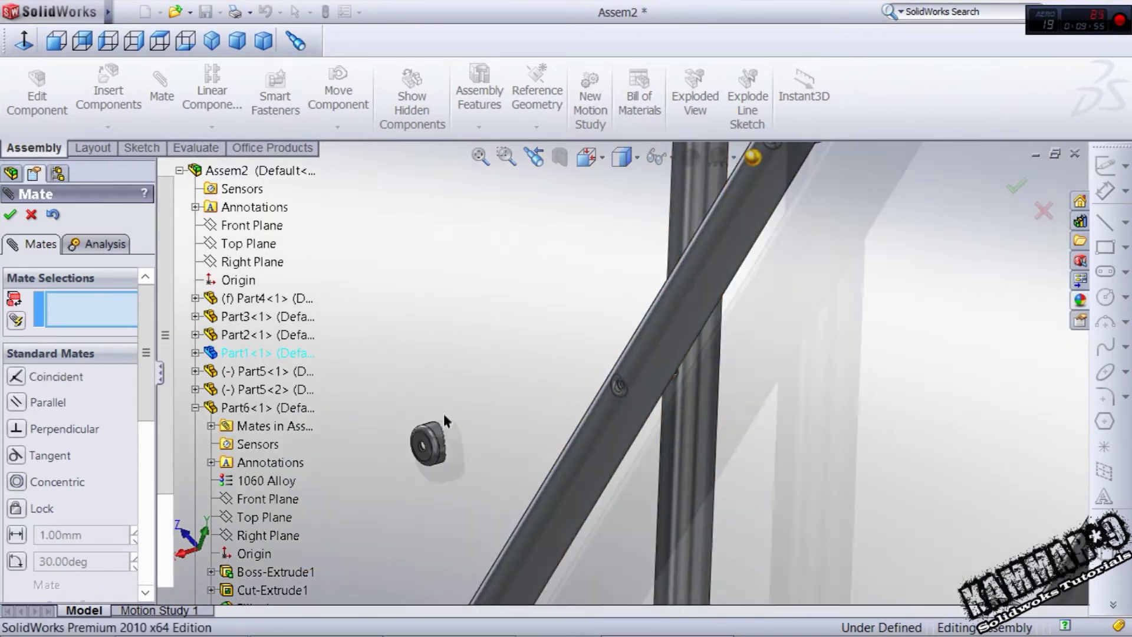
# Mate the copied spacer's flat face tangent to tube Part1, with the alignment flipped so the spacer lies between the two tubes
pyautogui.scroll(-4, 442, 415)
pyautogui.click(453, 474)
pyautogui.moveTo(816, 443); pyautogui.dragTo(719, 400, button='middle')
pyautogui.click(861, 348)
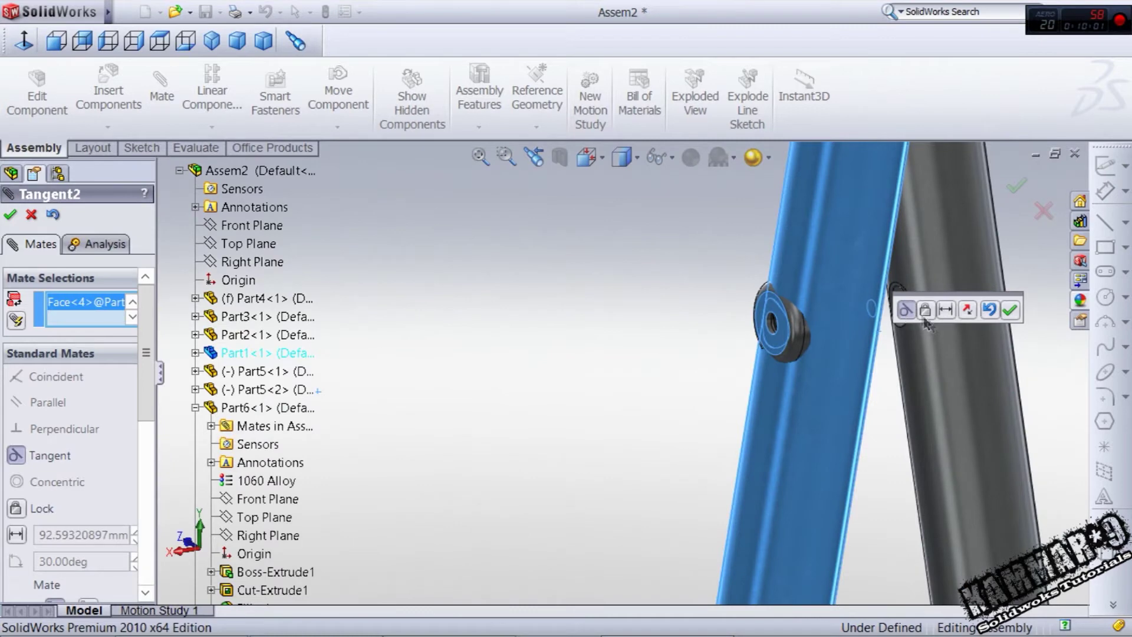
pyautogui.scroll(-5, 884, 325)
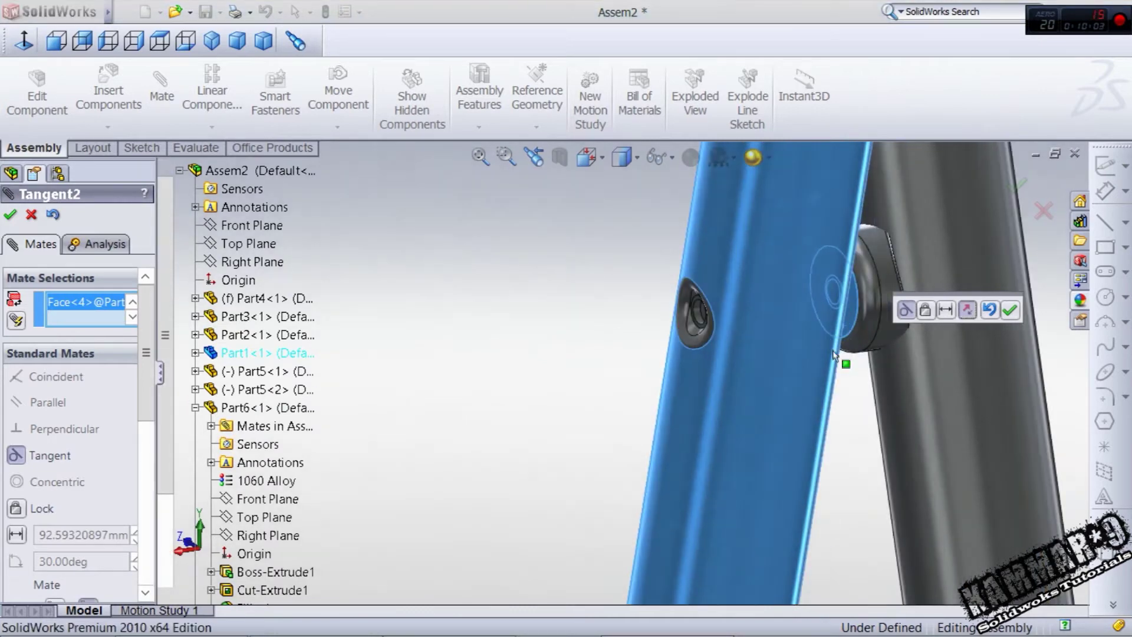
pyautogui.moveTo(830, 328); pyautogui.dragTo(967, 293, button='middle')
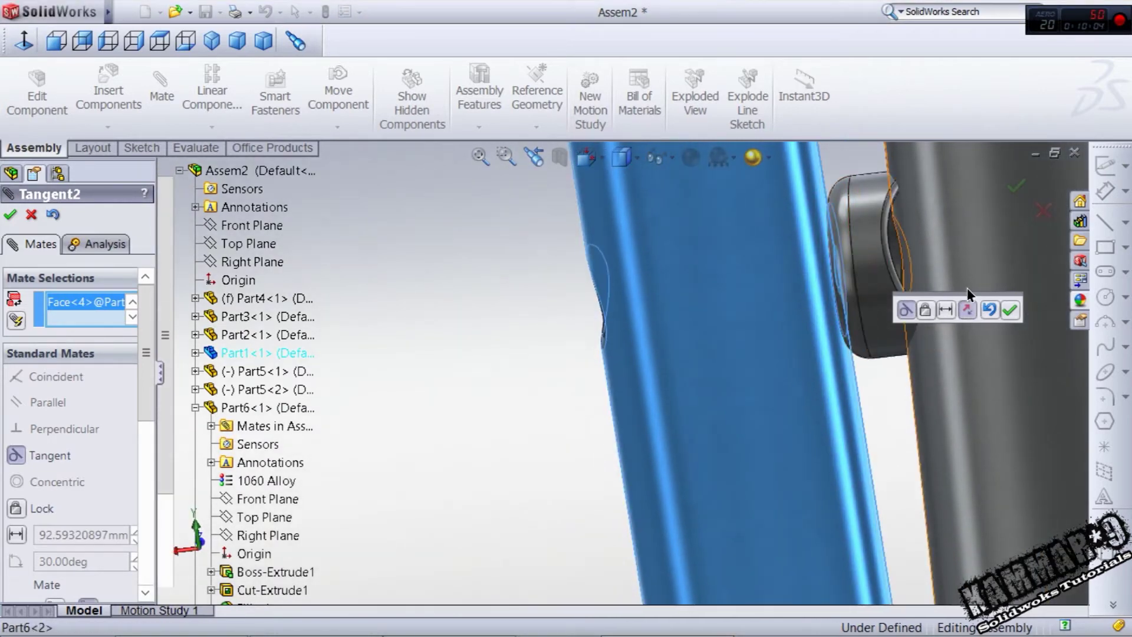
pyautogui.click(1009, 311)
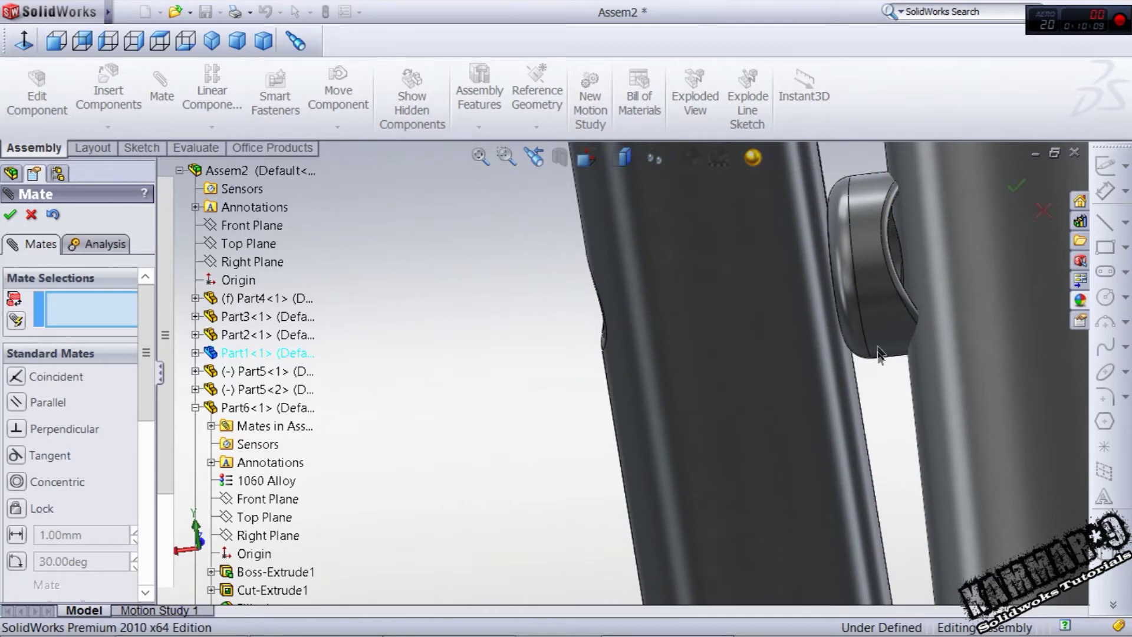
# Examine from several angles how the copied spacer's curved side is oriented against tube Part2
pyautogui.moveTo(872, 365); pyautogui.dragTo(894, 348, button='middle')
pyautogui.scroll(3, 802, 350)
pyautogui.scroll(-1, 790, 354)
pyautogui.moveTo(792, 353); pyautogui.dragTo(659, 277, button='middle')
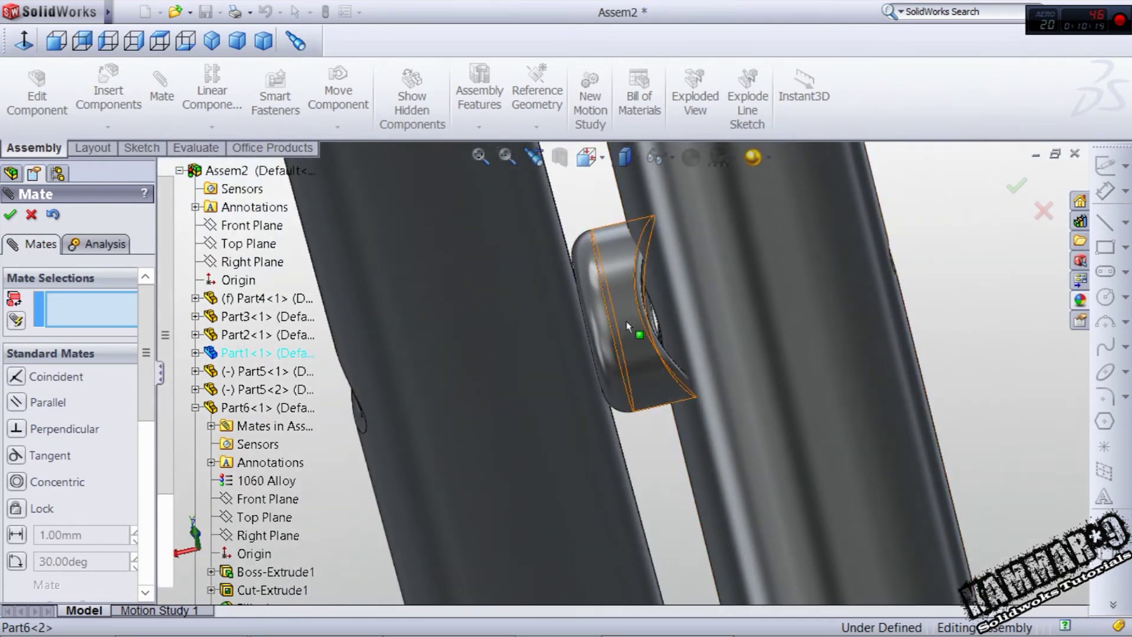
pyautogui.moveTo(626, 331); pyautogui.dragTo(754, 302, button='middle')
pyautogui.scroll(4, 702, 320)
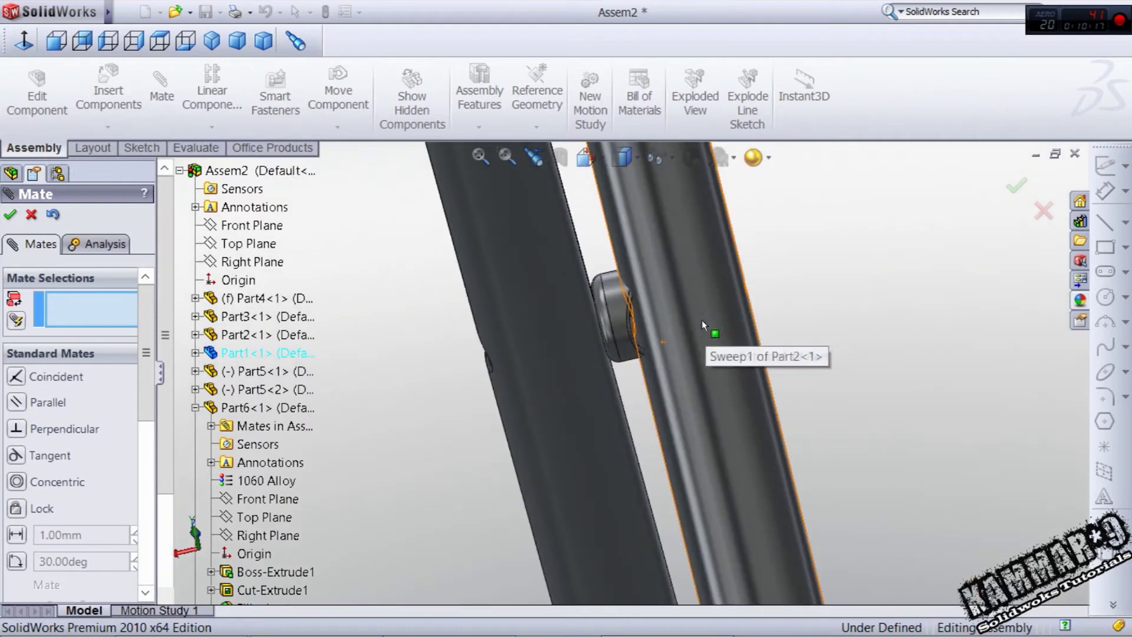
pyautogui.moveTo(667, 327); pyautogui.dragTo(677, 331, button='middle')
pyautogui.scroll(-3, 633, 317)
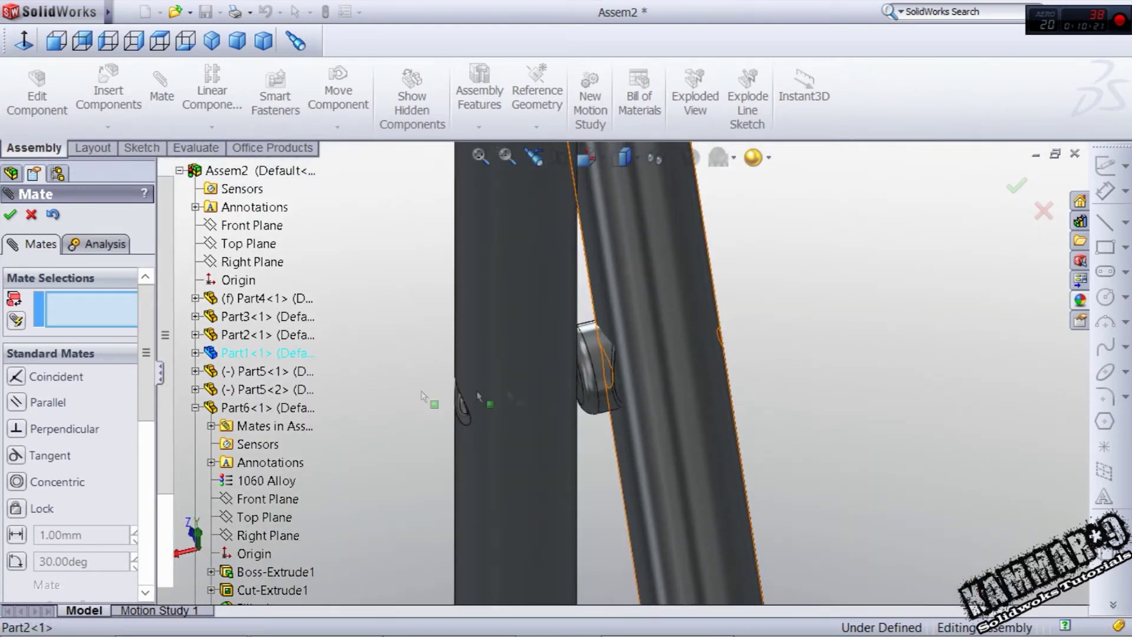
# Mate the Right Plane of spacer Part6<2> coincident with the Top Plane of tube Part2 and finish mating
pyautogui.click(195, 408)
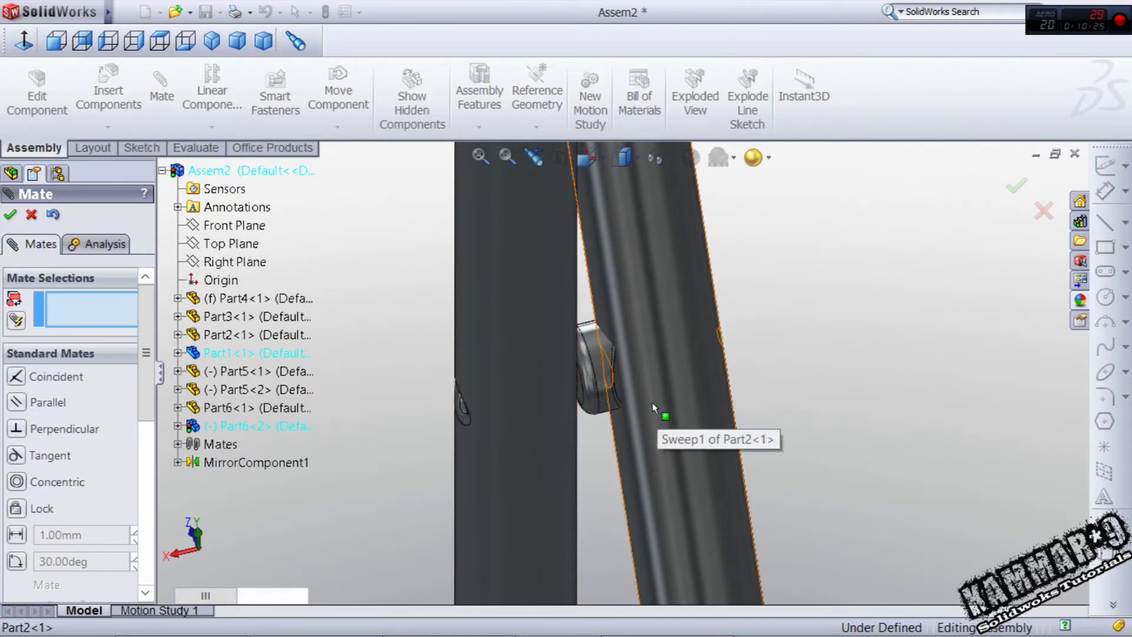
pyautogui.click(177, 334)
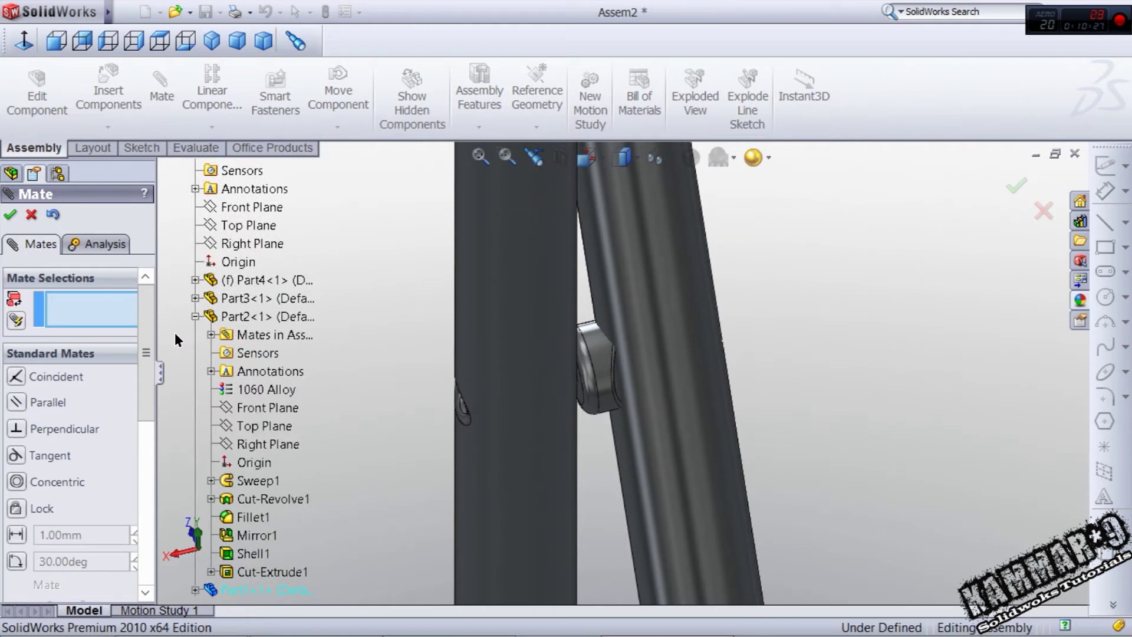
pyautogui.click(271, 421)
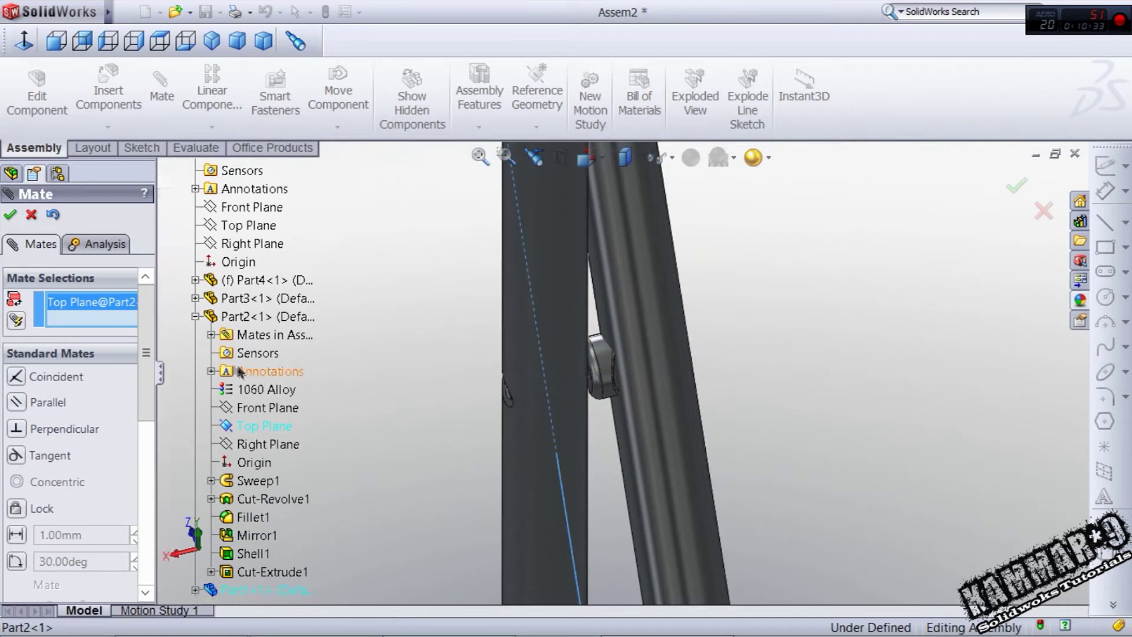
pyautogui.click(195, 316)
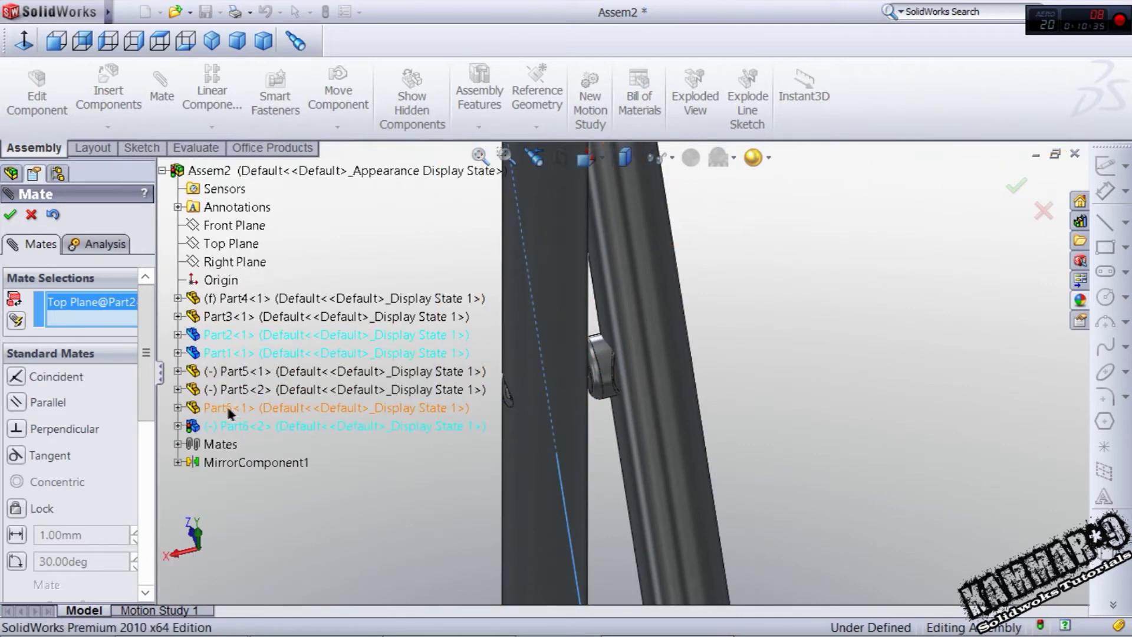
pyautogui.click(177, 407)
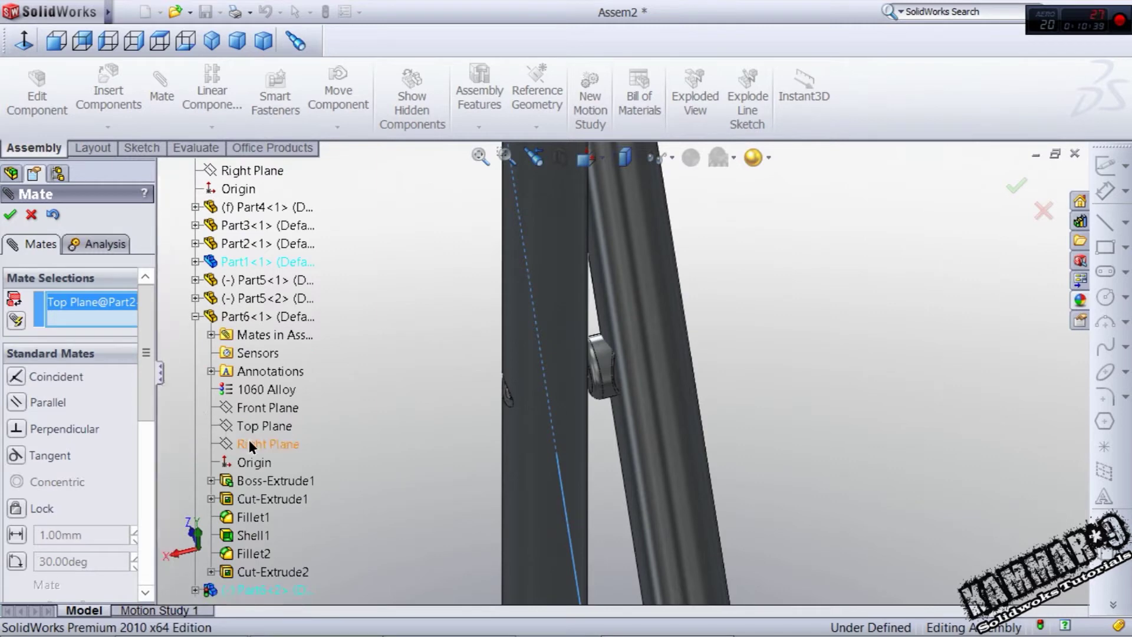
pyautogui.click(192, 318)
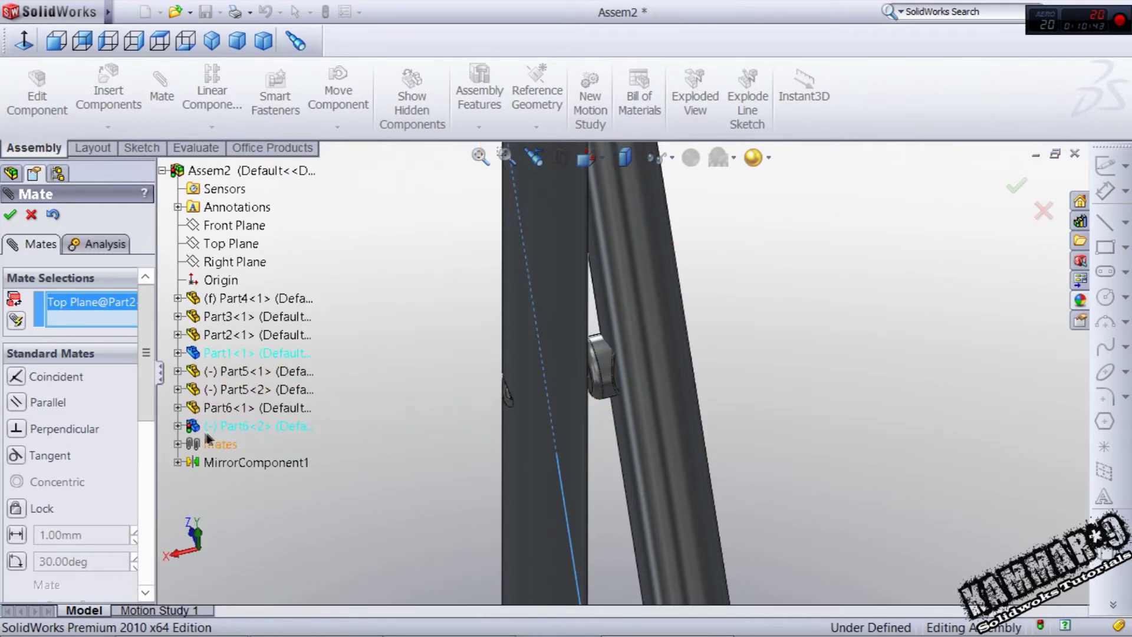
pyautogui.click(178, 426)
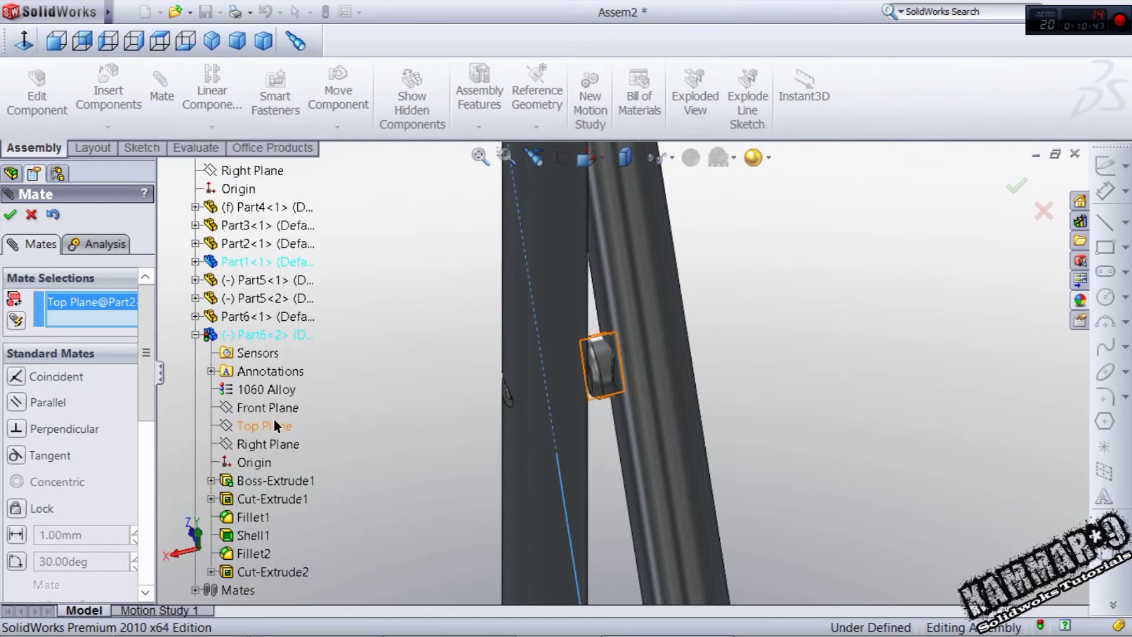
pyautogui.click(275, 440)
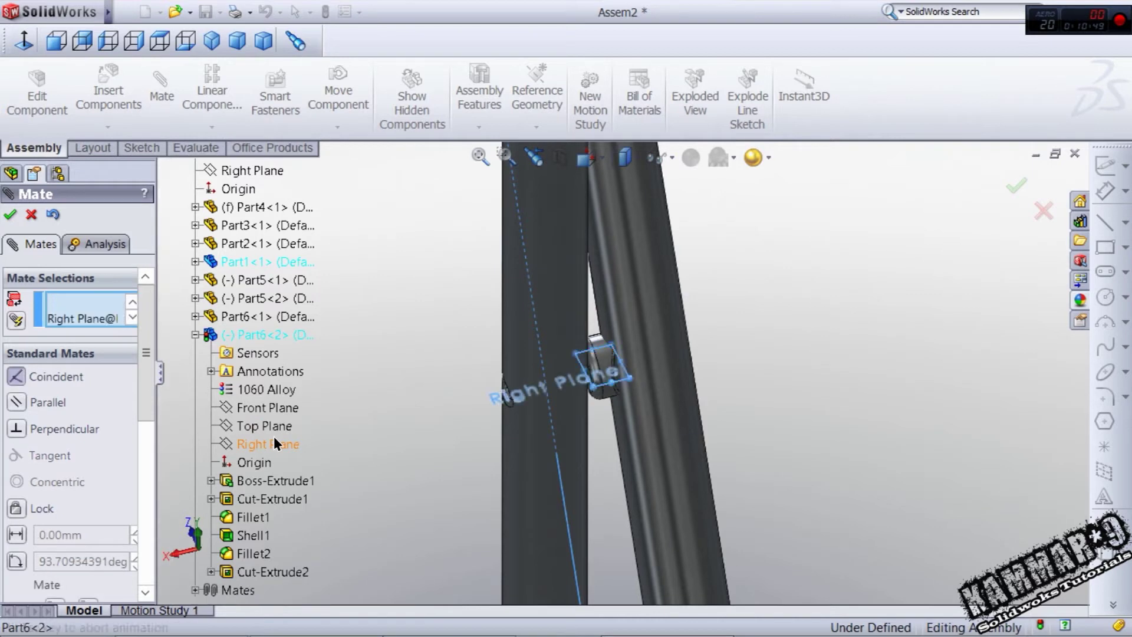
pyautogui.click(257, 466)
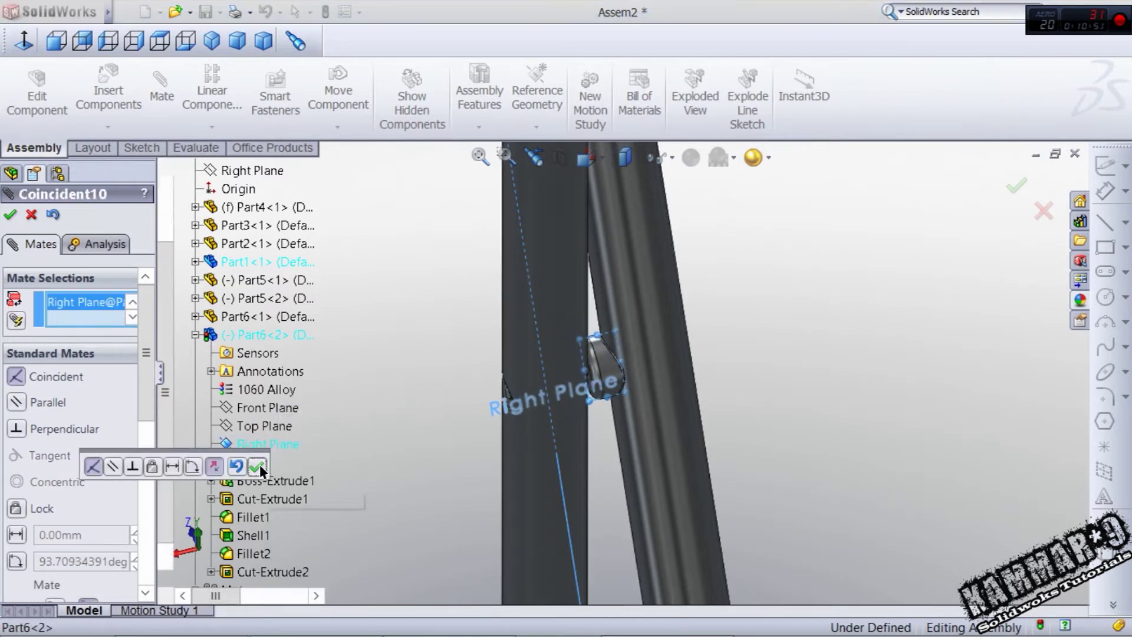
pyautogui.click(8, 216)
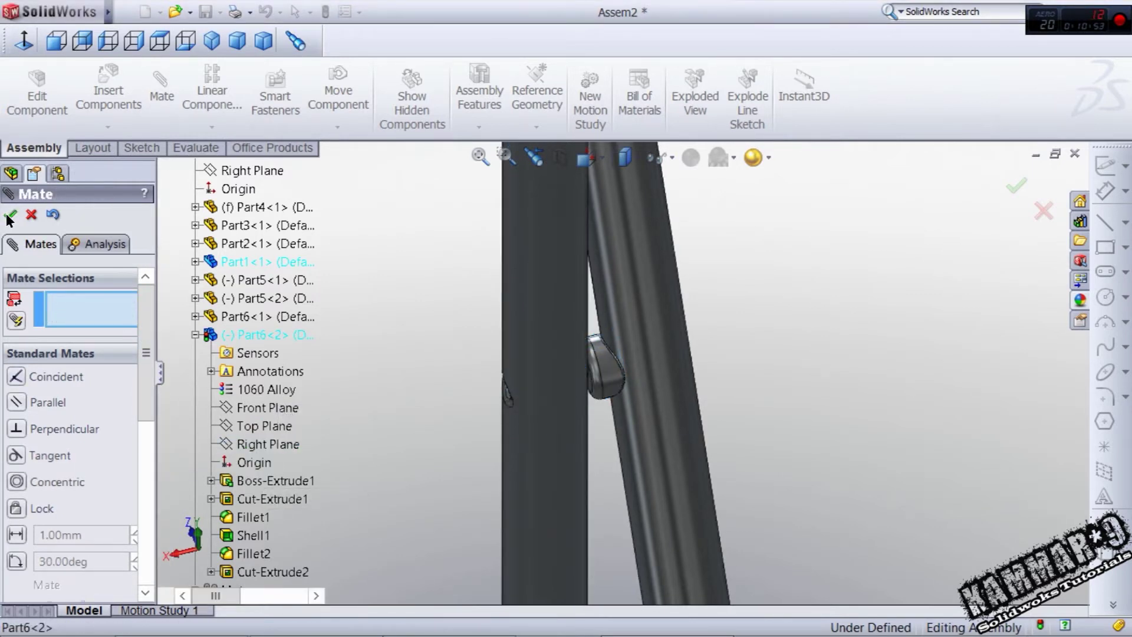
pyautogui.click(9, 216)
# Inspect the mated spacer between the tubes and look over the whole chair assembly
pyautogui.scroll(2, 520, 408)
pyautogui.scroll(-6, 593, 379)
pyautogui.moveTo(593, 380); pyautogui.dragTo(647, 348, button='middle')
pyautogui.scroll(6, 593, 388)
pyautogui.scroll(3, 566, 356)
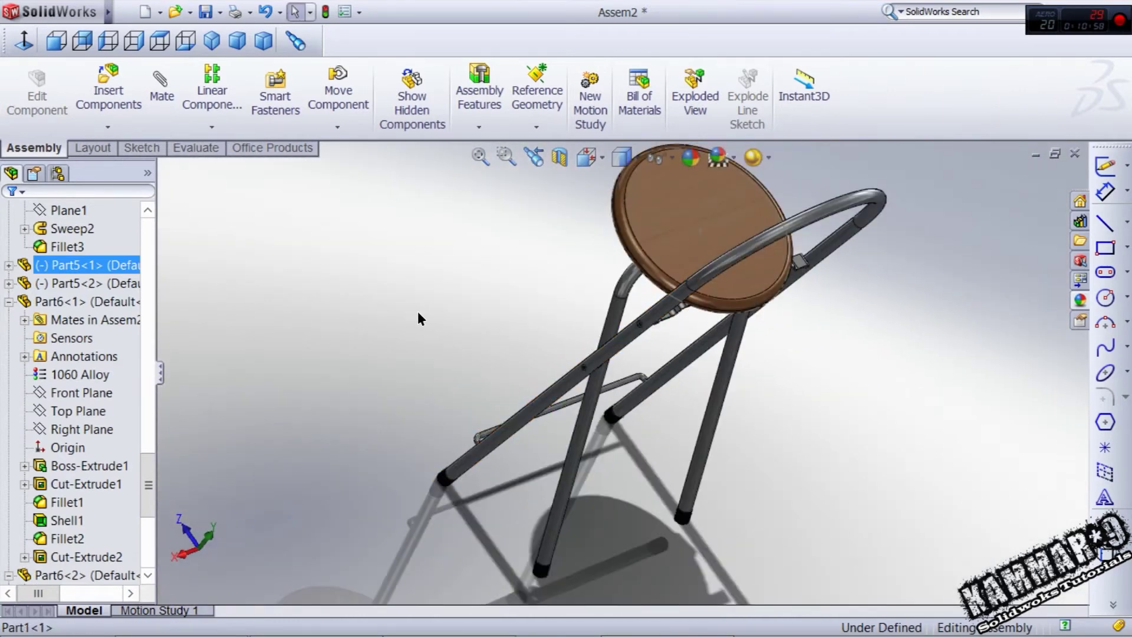
# Create a new part document and open a sketch on its Front Plane
pyautogui.click(146, 12)
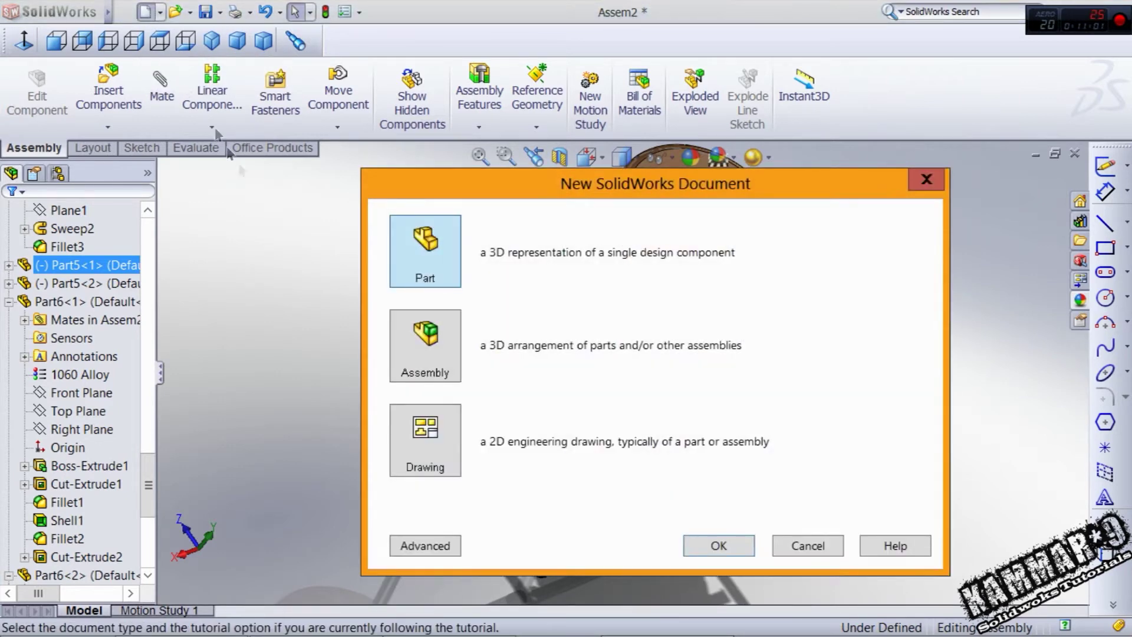
pyautogui.click(719, 540)
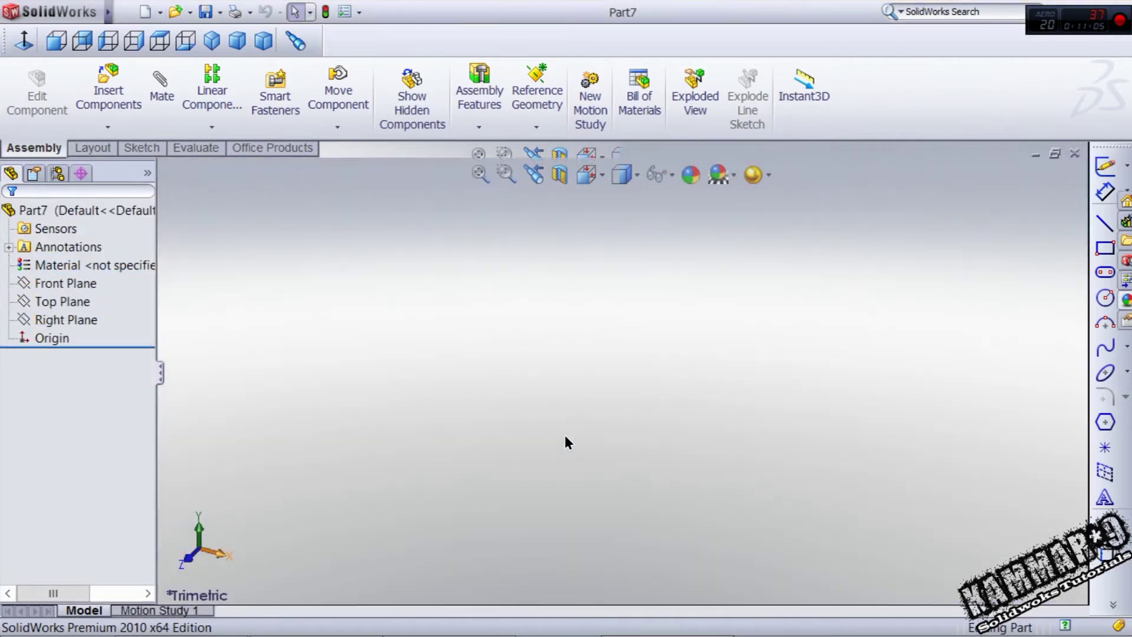
pyautogui.click(67, 283)
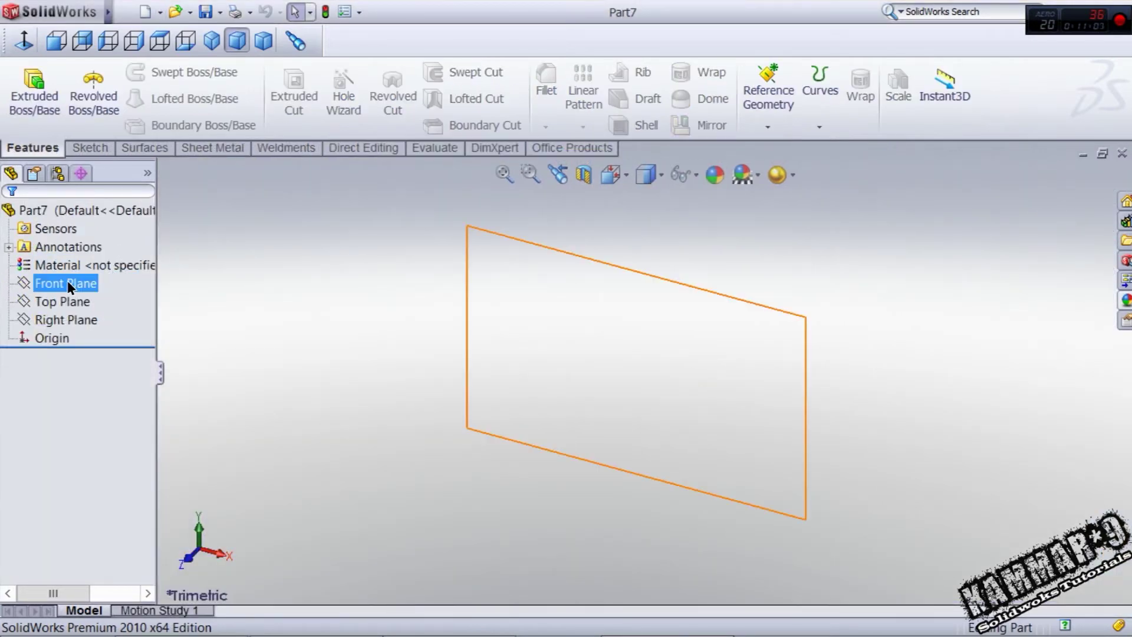
pyautogui.click(85, 257)
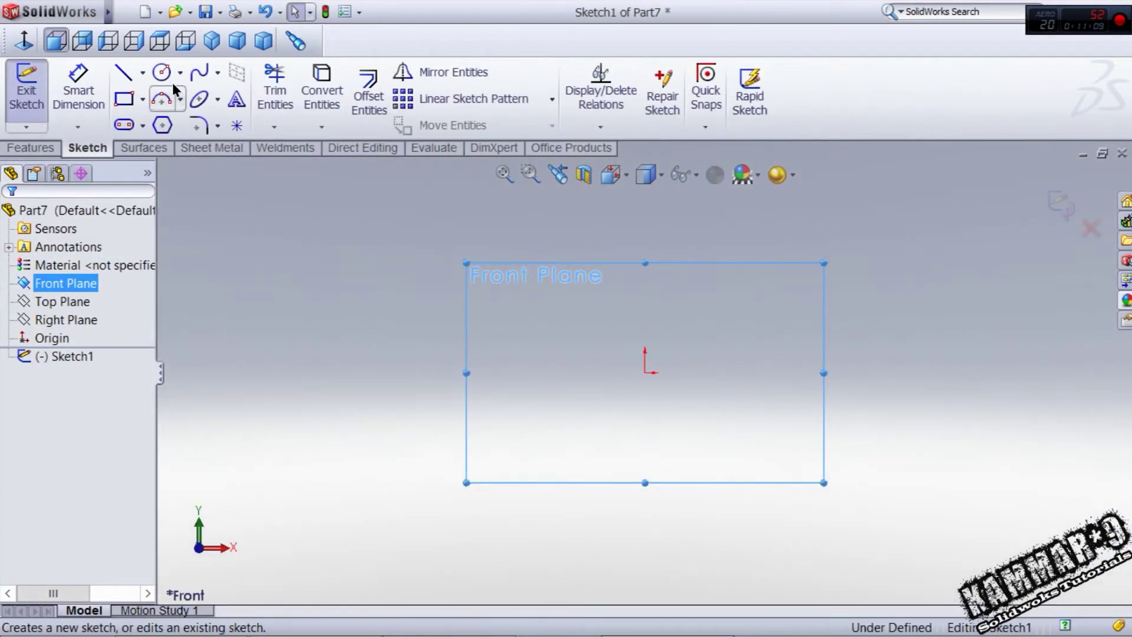
# Sketch a circle centred on the origin and dimension its diameter to 8 mm
pyautogui.click(645, 372)
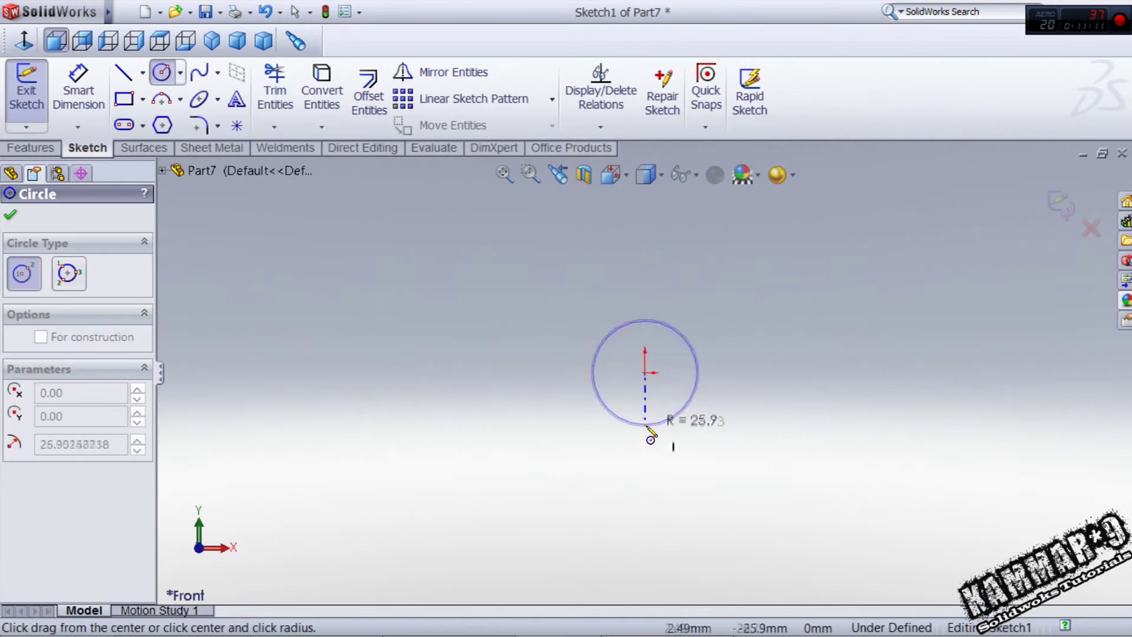
pyautogui.click(645, 425)
pyautogui.moveTo(762, 421); pyautogui.dragTo(789, 282, button='right')
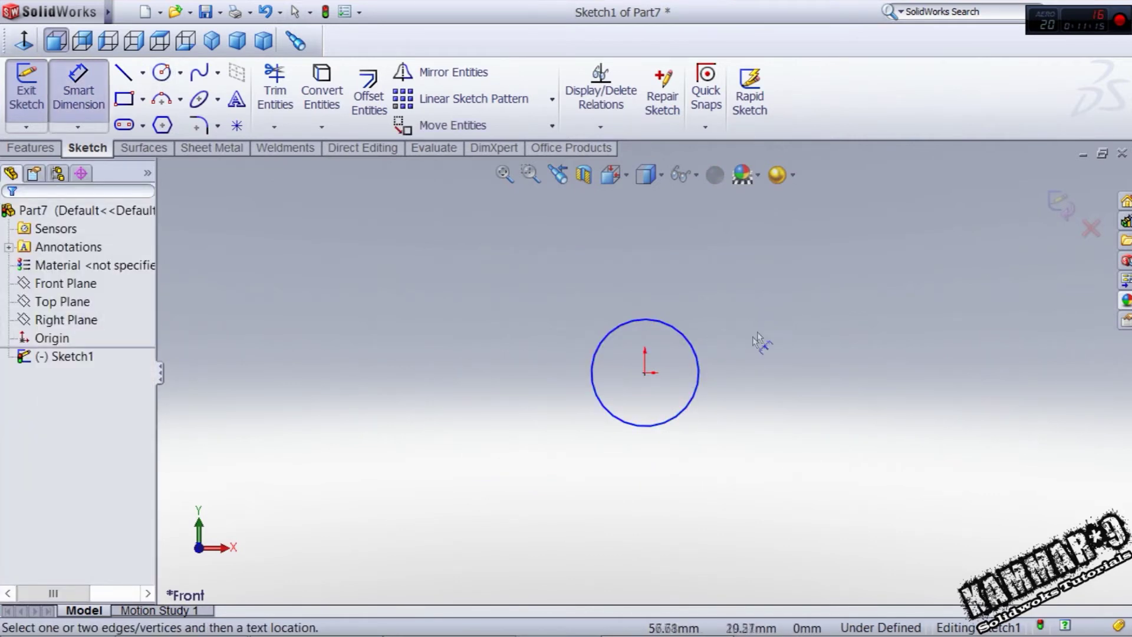
pyautogui.click(697, 369)
pyautogui.click(779, 337)
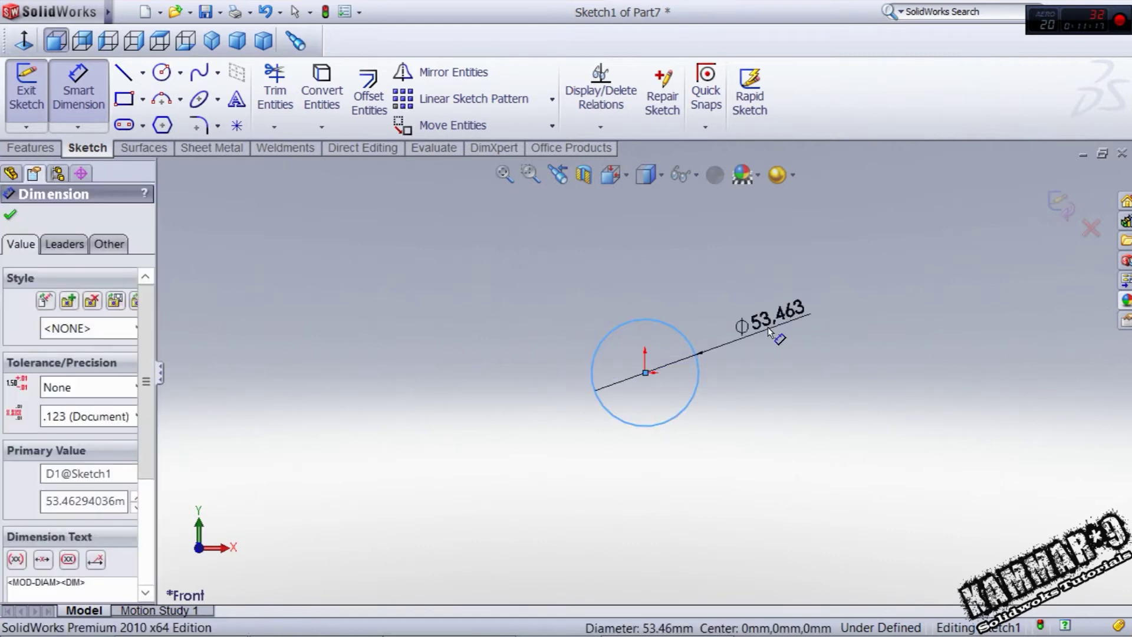
pyautogui.write('8')
pyautogui.press('Return')
pyautogui.scroll(-5, 638, 352)
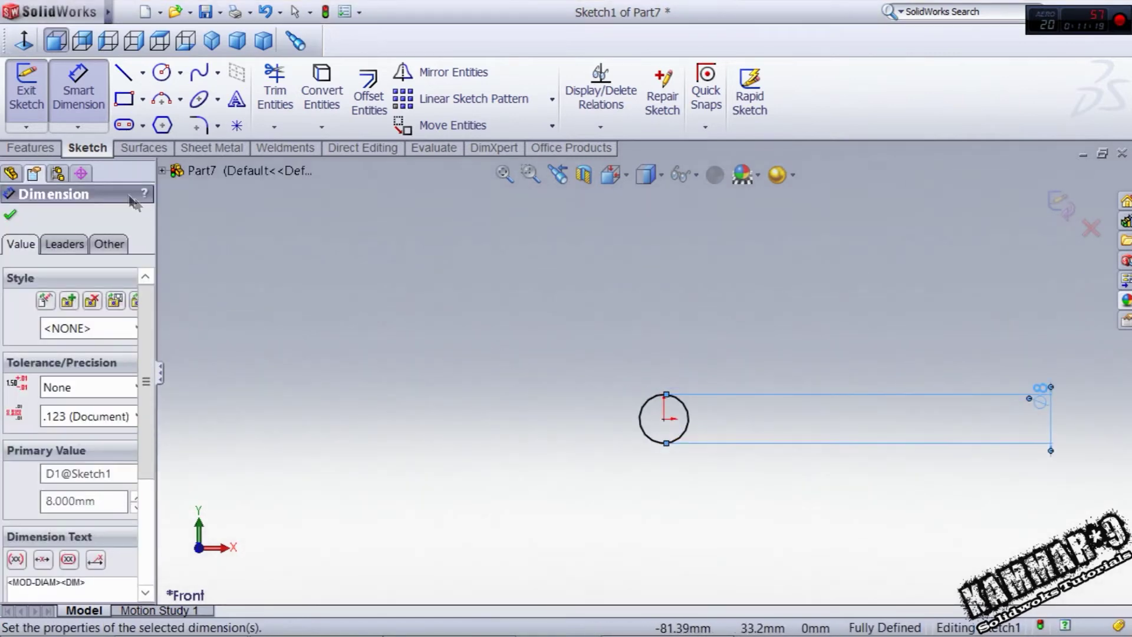
# Extrude the 8 mm circle as a boss with a blind depth of 2 mm
pyautogui.click(30, 147)
pyautogui.click(34, 94)
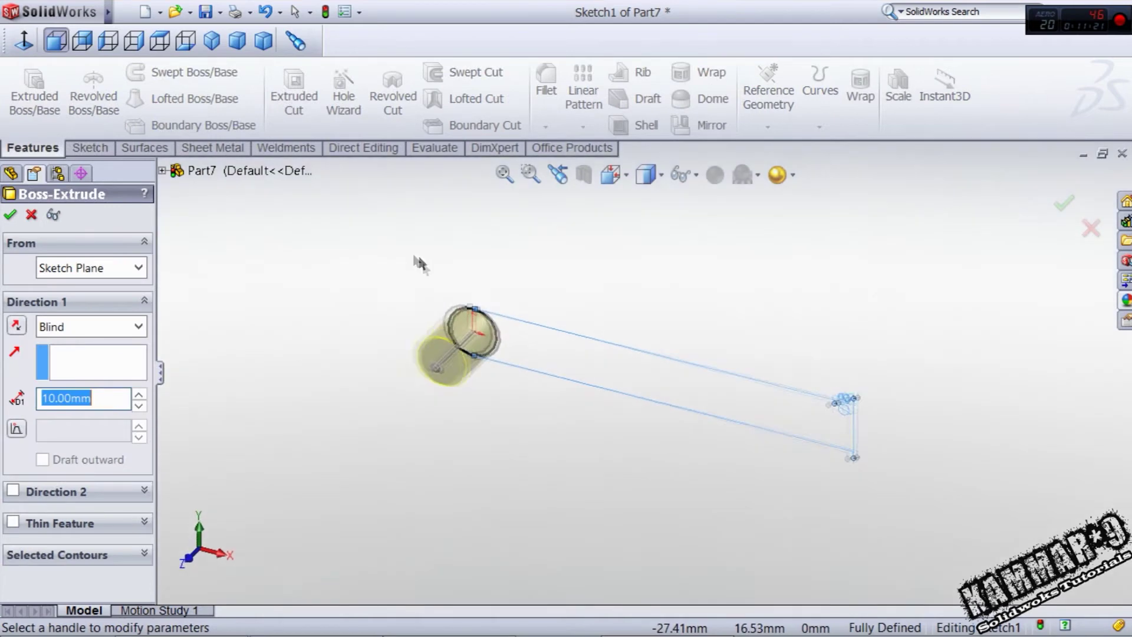
pyautogui.write('2')
pyautogui.press('Return')
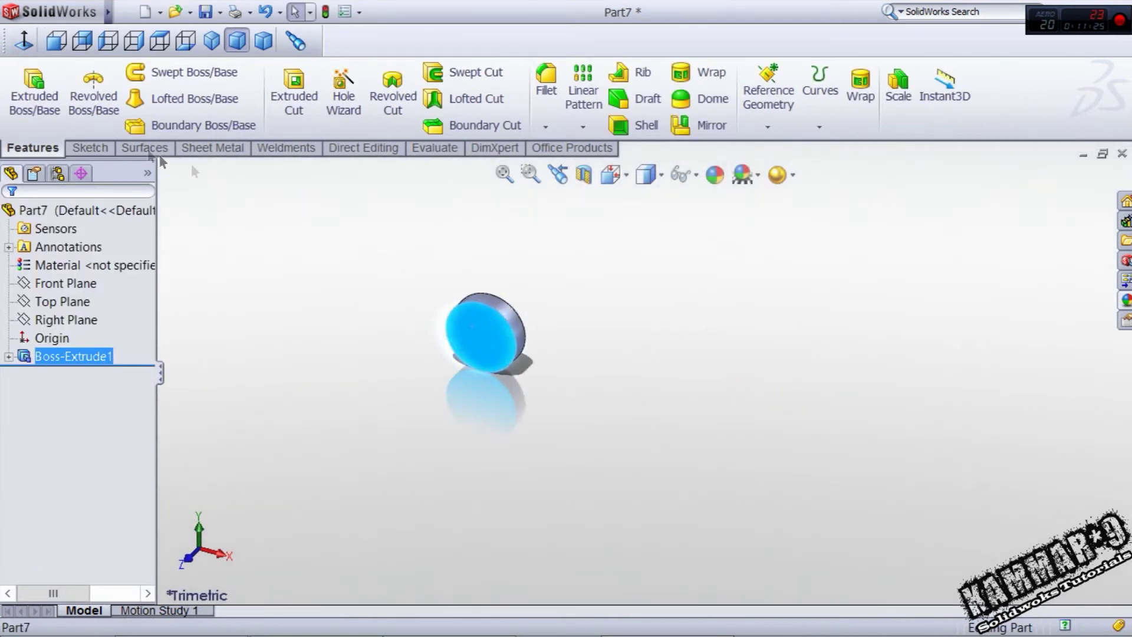
# Sketch a circle centred on the disc's front face and dimension its diameter to 4 mm
pyautogui.click(105, 148)
pyautogui.click(26, 89)
pyautogui.click(161, 72)
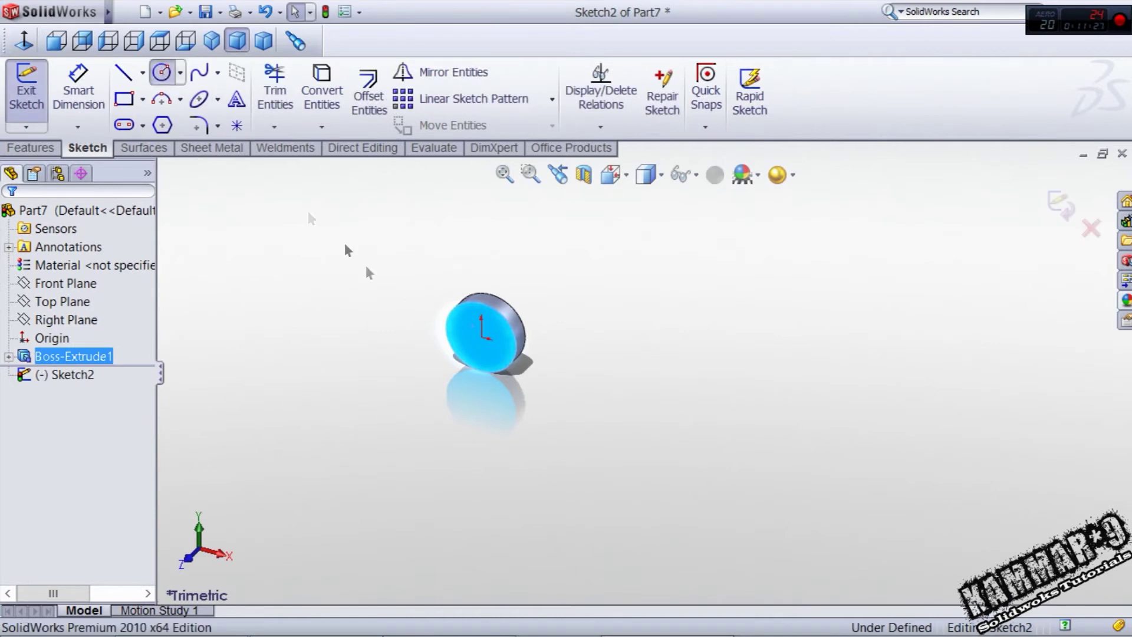
pyautogui.scroll(-3, 489, 354)
pyautogui.click(516, 338)
pyautogui.click(524, 384)
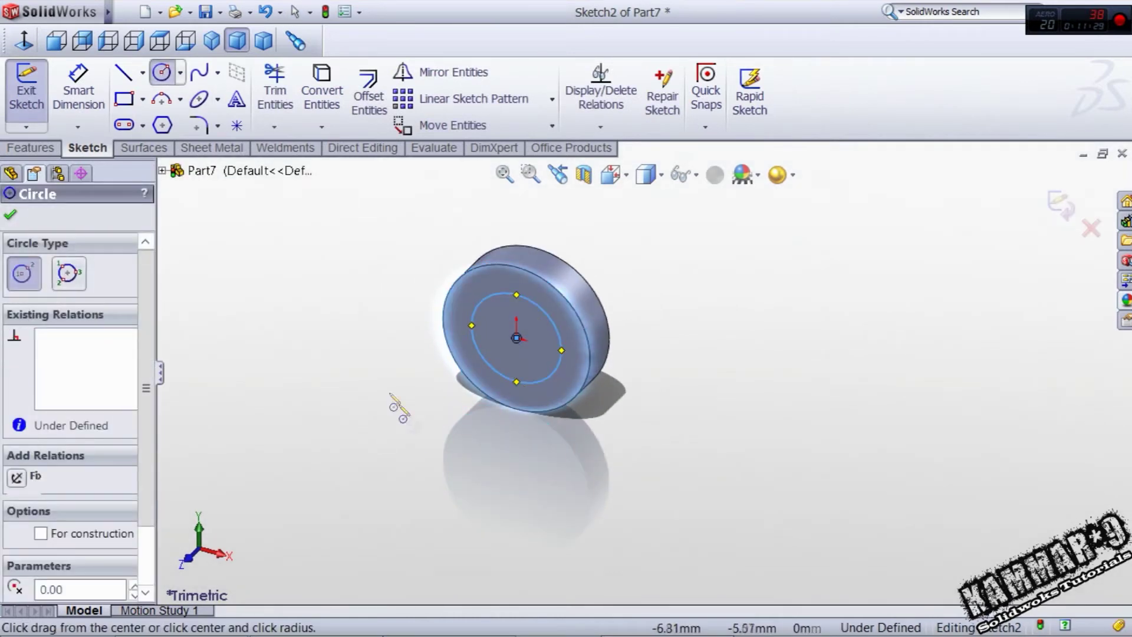
pyautogui.moveTo(384, 286); pyautogui.dragTo(380, 236, button='right')
pyautogui.click(477, 312)
pyautogui.click(362, 295)
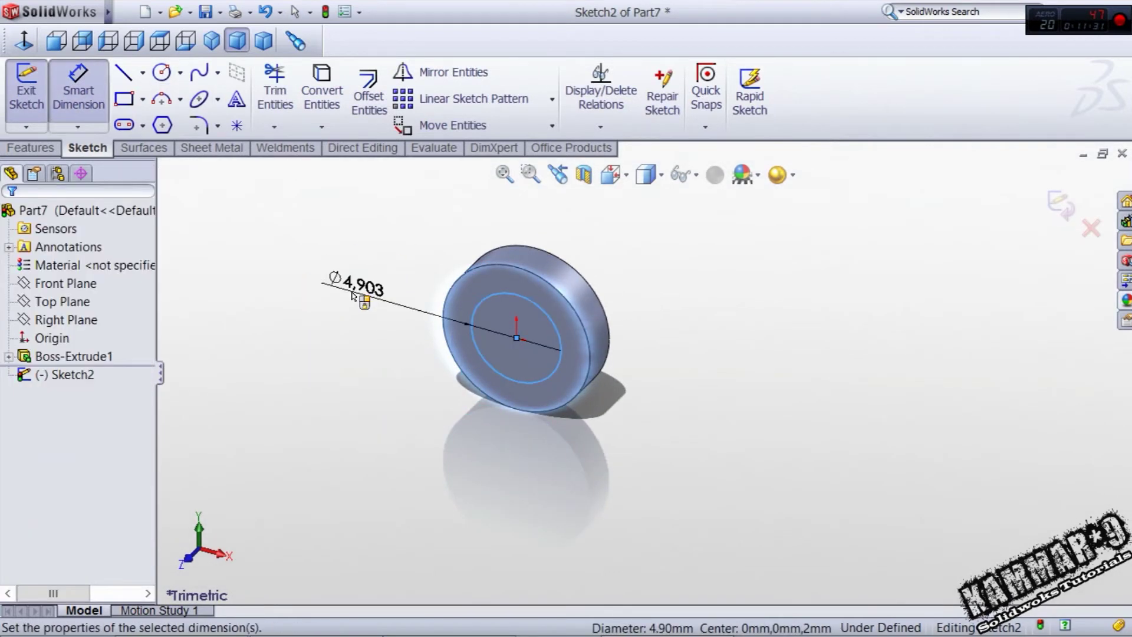
pyautogui.write('4.000mm')
pyautogui.press('Return')
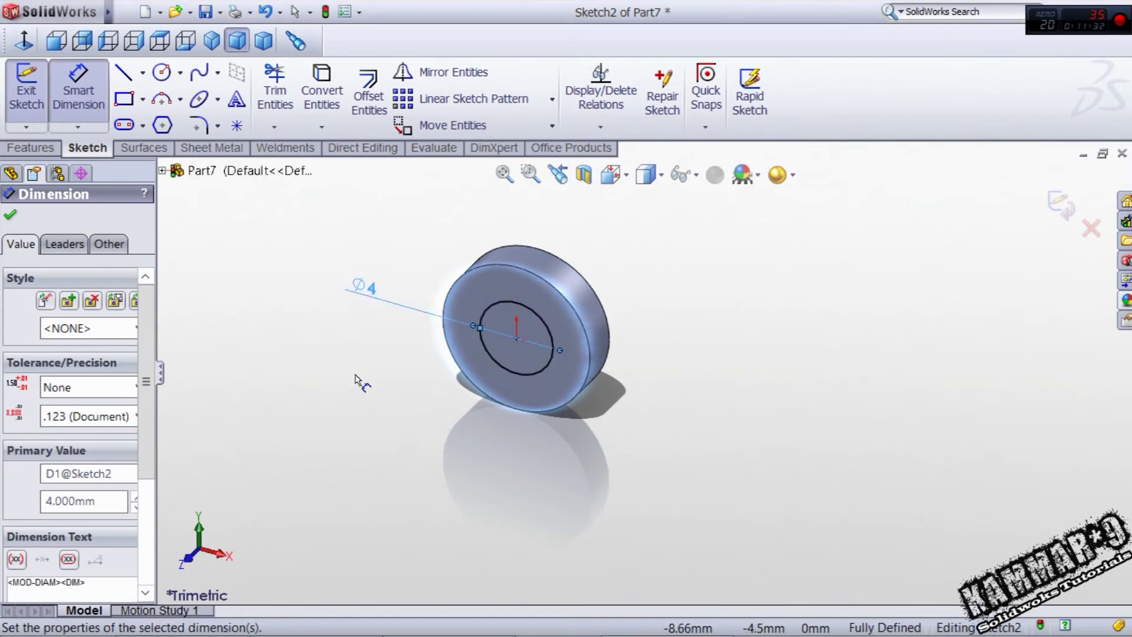
# Extrude the 4 mm circle 26.5 mm outward from the disc, merged with it, to form the pin's shaft
pyautogui.click(33, 148)
pyautogui.click(34, 94)
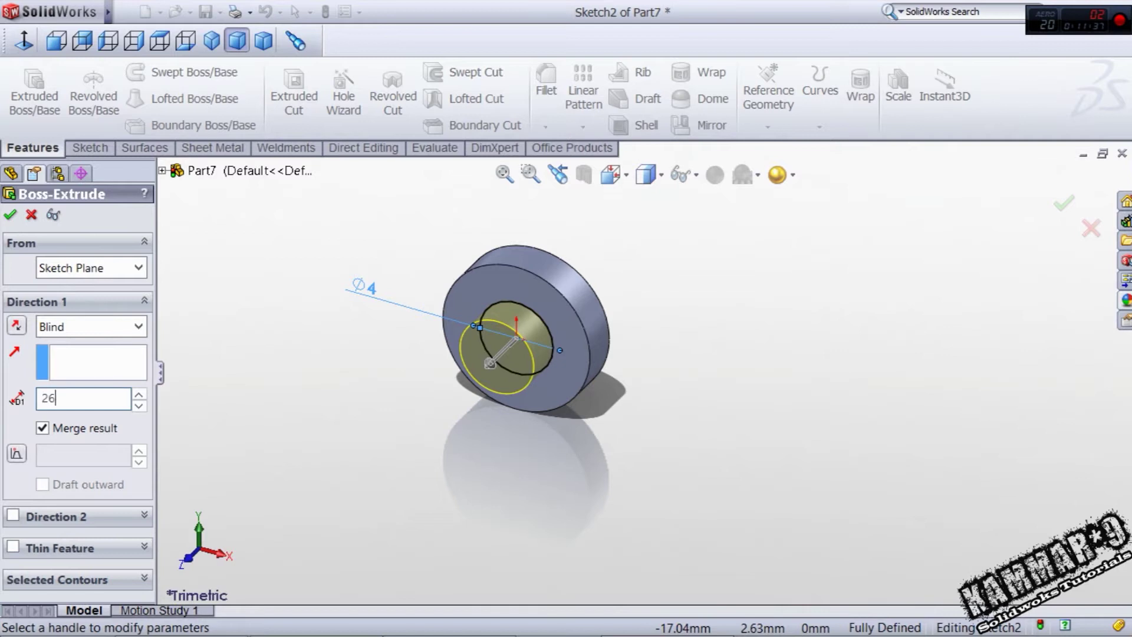
pyautogui.write('26.5')
pyautogui.press('Return')
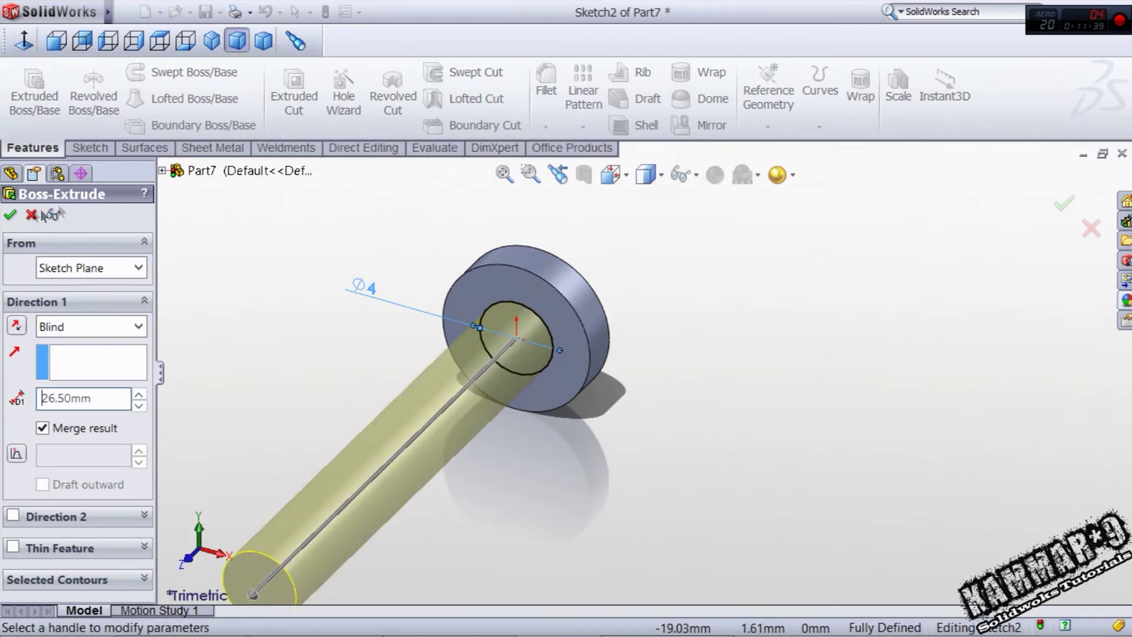
pyautogui.click(11, 216)
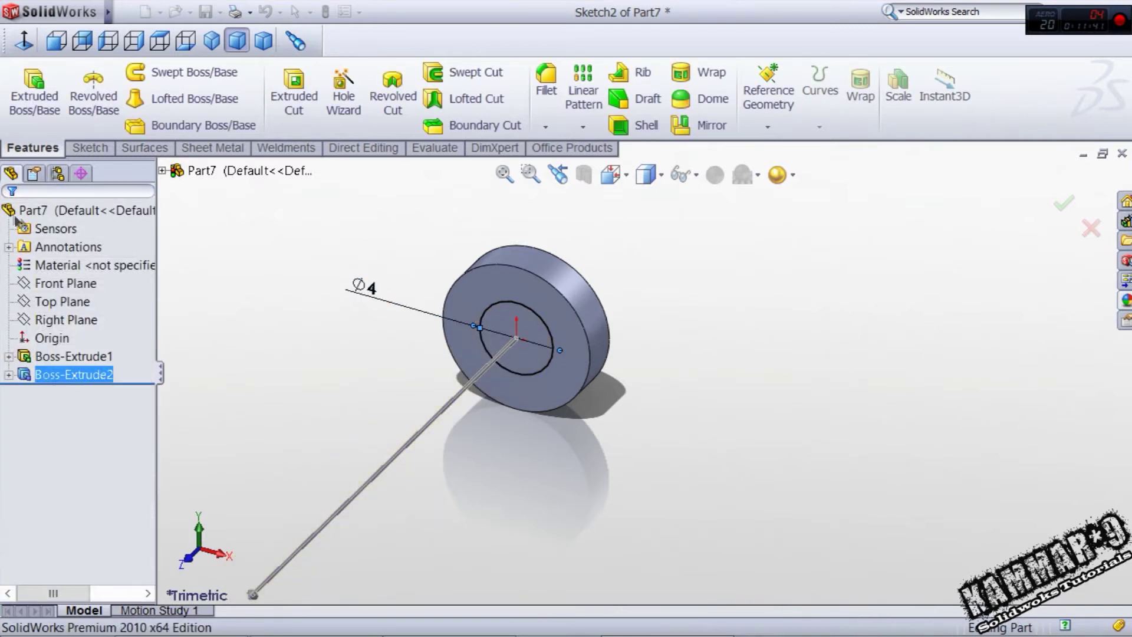
# Chamfer the outer circular edge of the pin head on the side facing the shaft
pyautogui.click(545, 126)
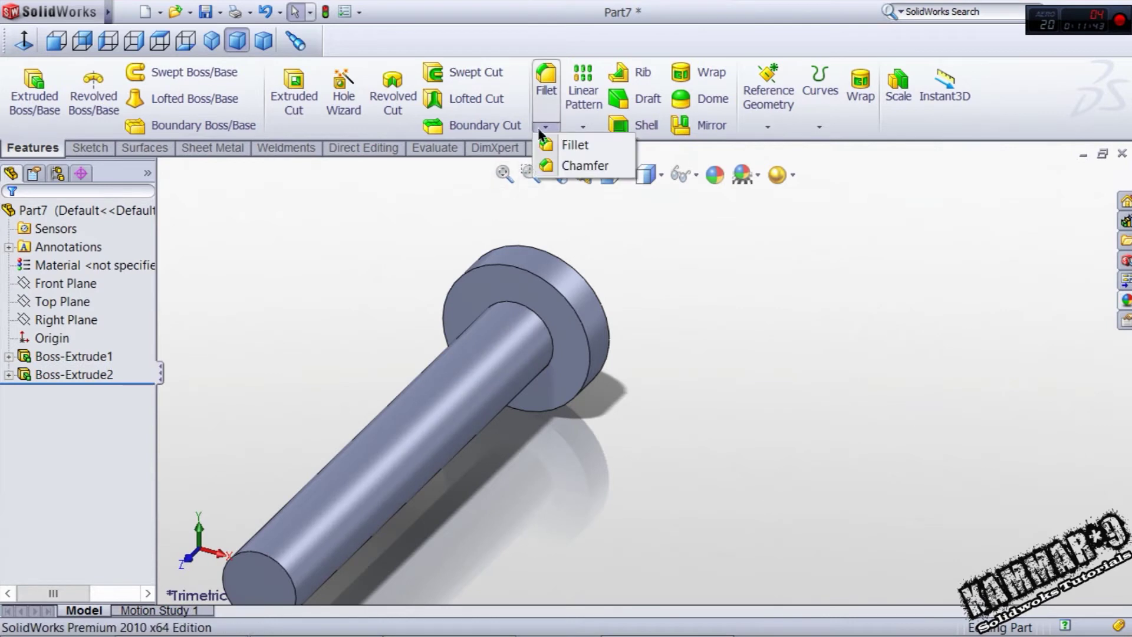
pyautogui.click(561, 167)
pyautogui.click(534, 260)
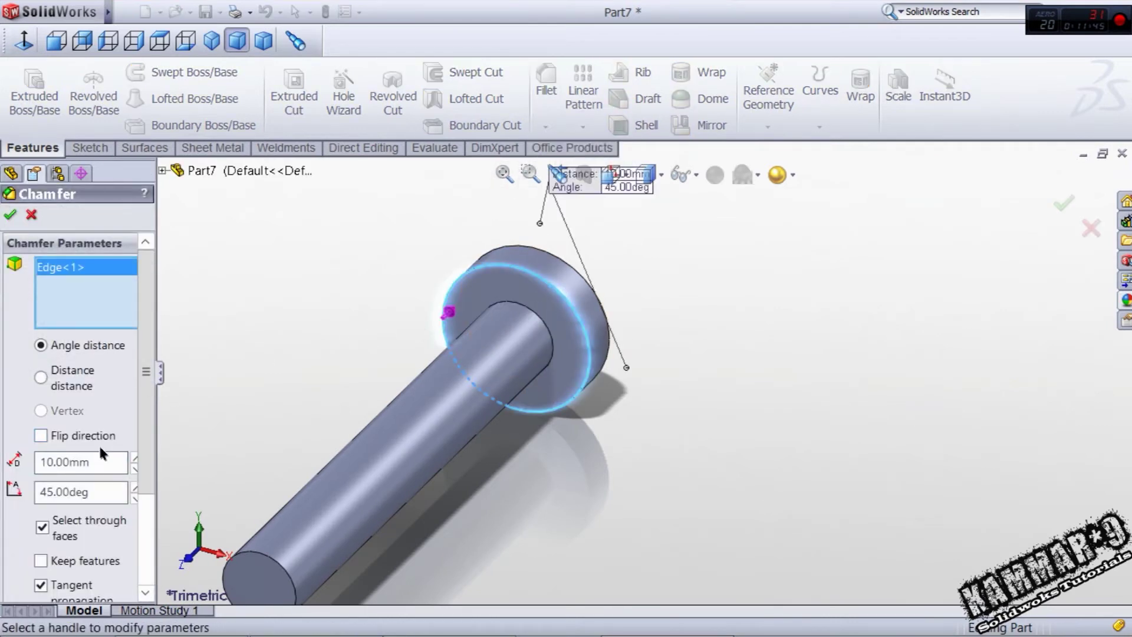
pyautogui.press('Return')
pyautogui.press('Return')
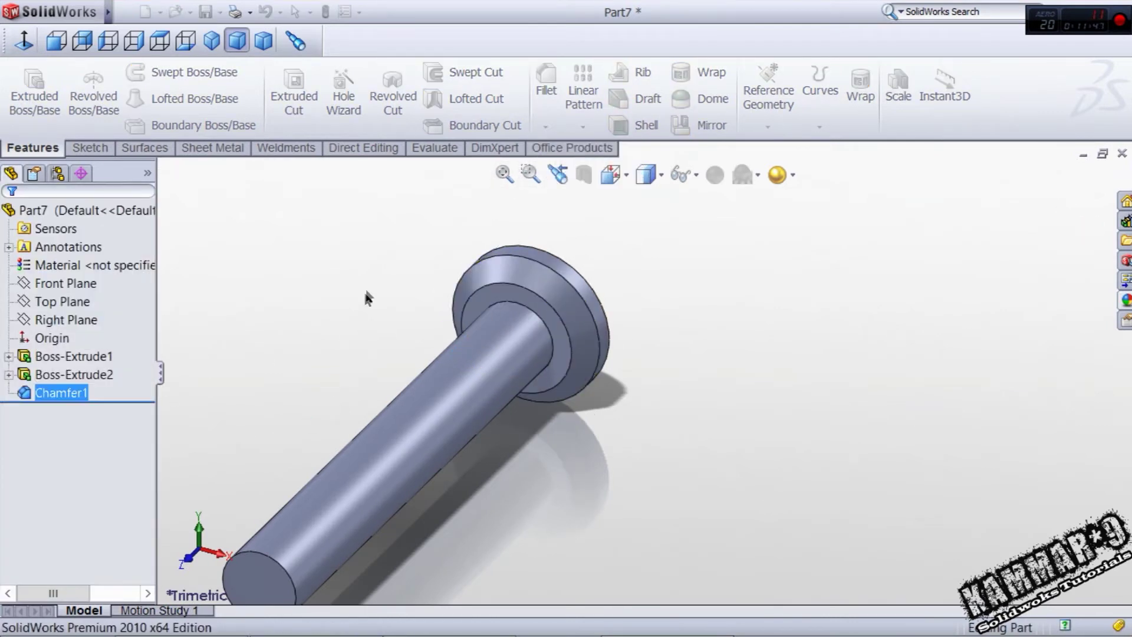
# Fillet the pin head's rear outer edge with a constant radius of 1 mm
pyautogui.click(543, 88)
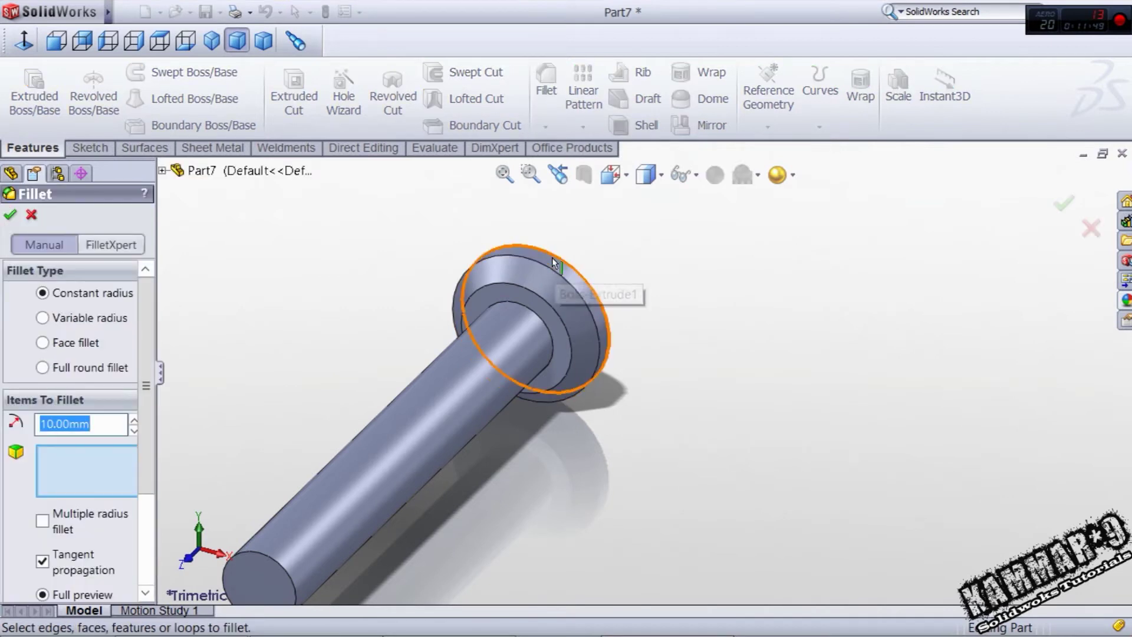
pyautogui.click(556, 262)
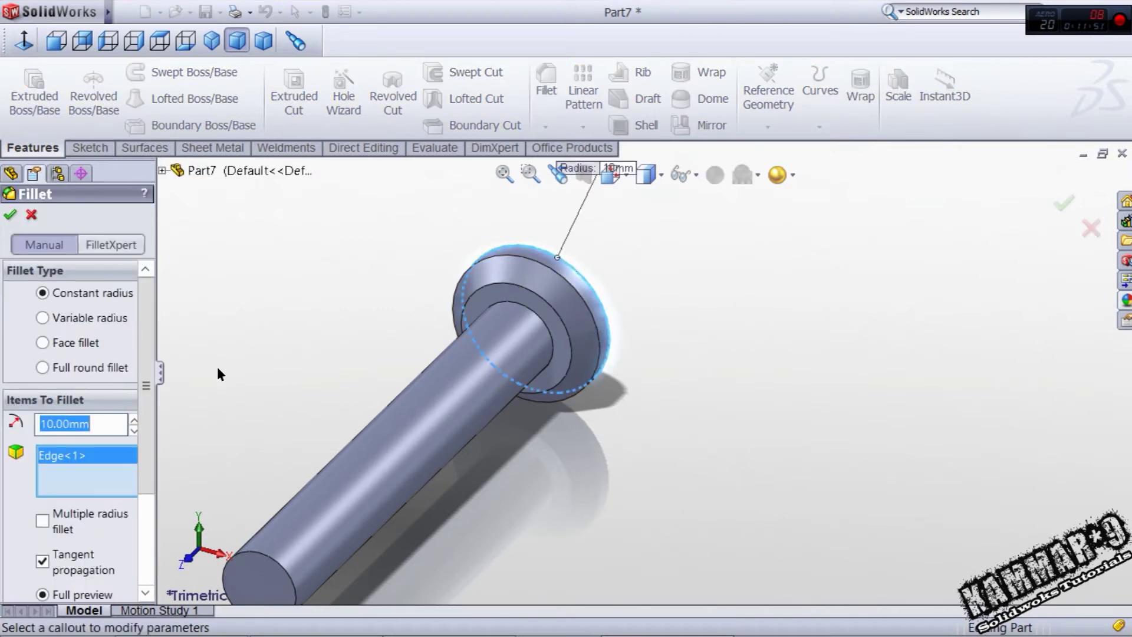
pyautogui.write('5')
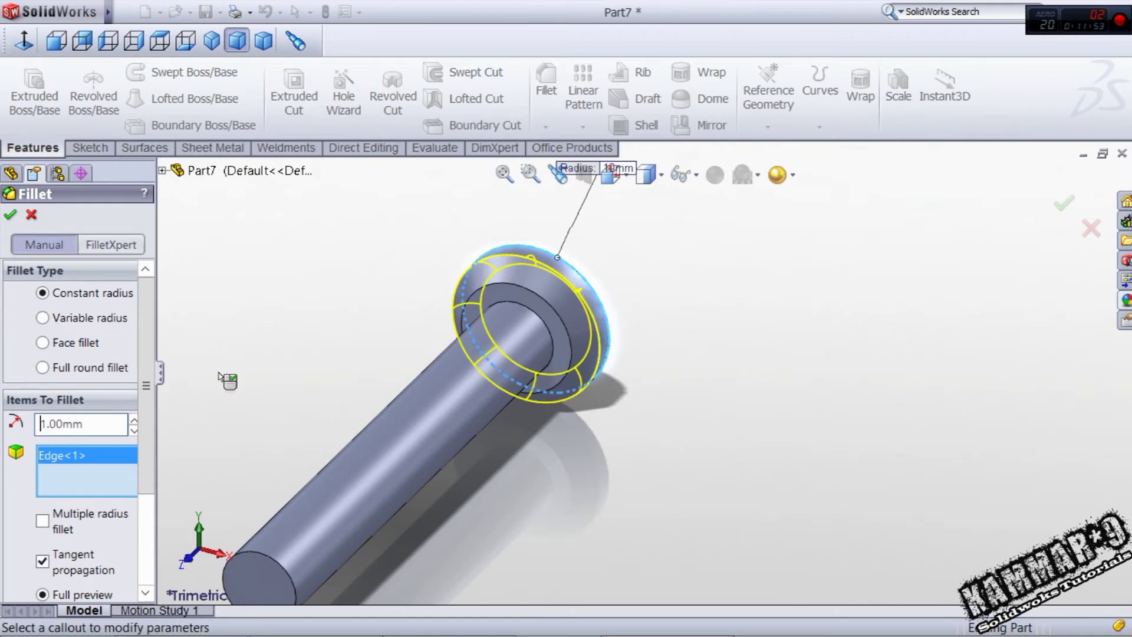
pyautogui.press('Return')
pyautogui.scroll(2, 356, 540)
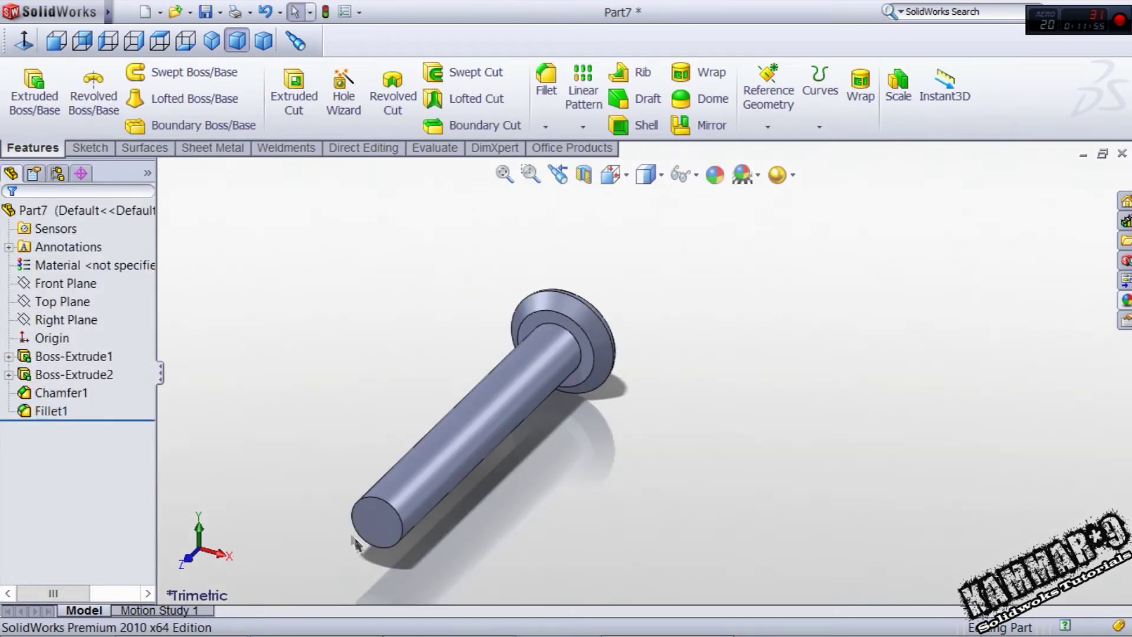
# Open a sketch on the shaft's free end face and offset its circular edge outward by 1 mm
pyautogui.scroll(-5, 400, 466)
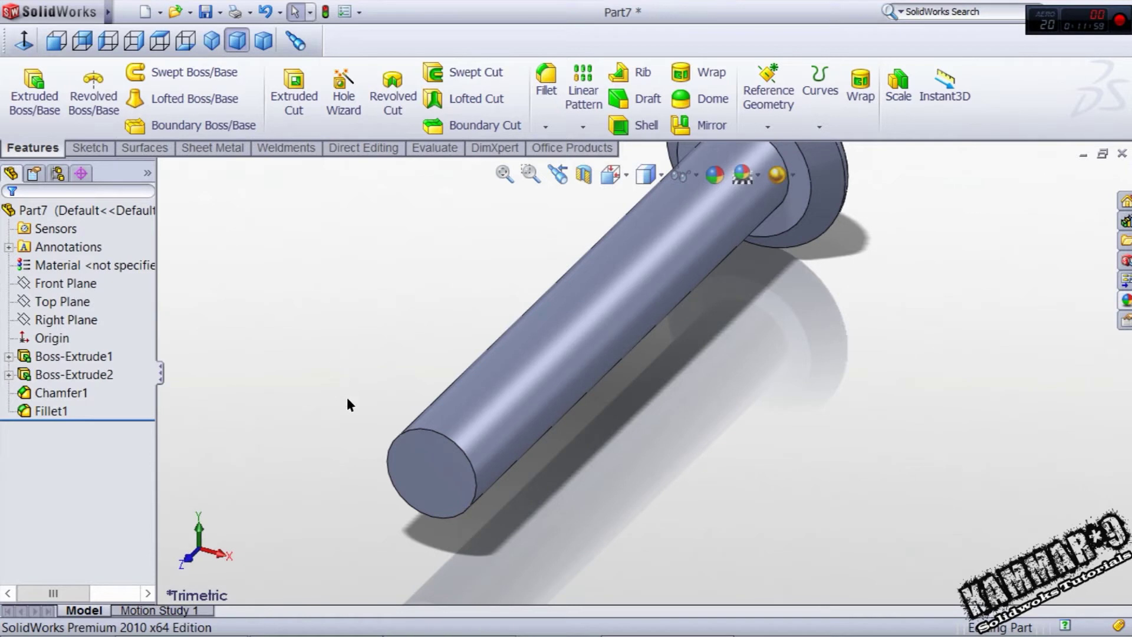
pyautogui.click(433, 467)
pyautogui.click(490, 426)
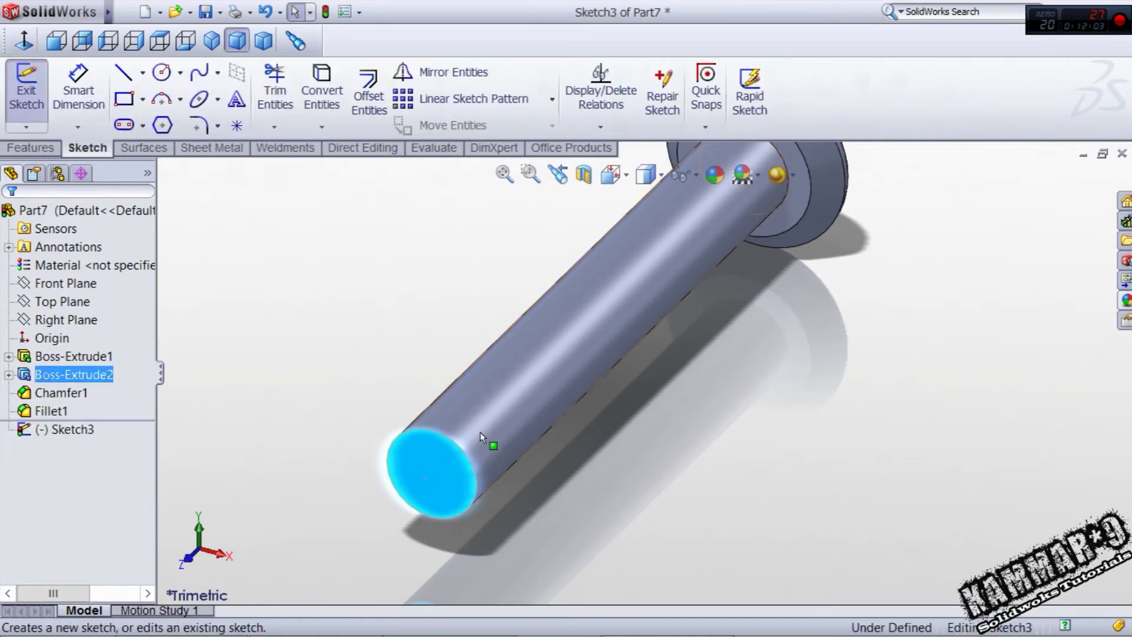
pyautogui.click(368, 97)
pyautogui.write('1')
pyautogui.press('Return')
pyautogui.click(10, 214)
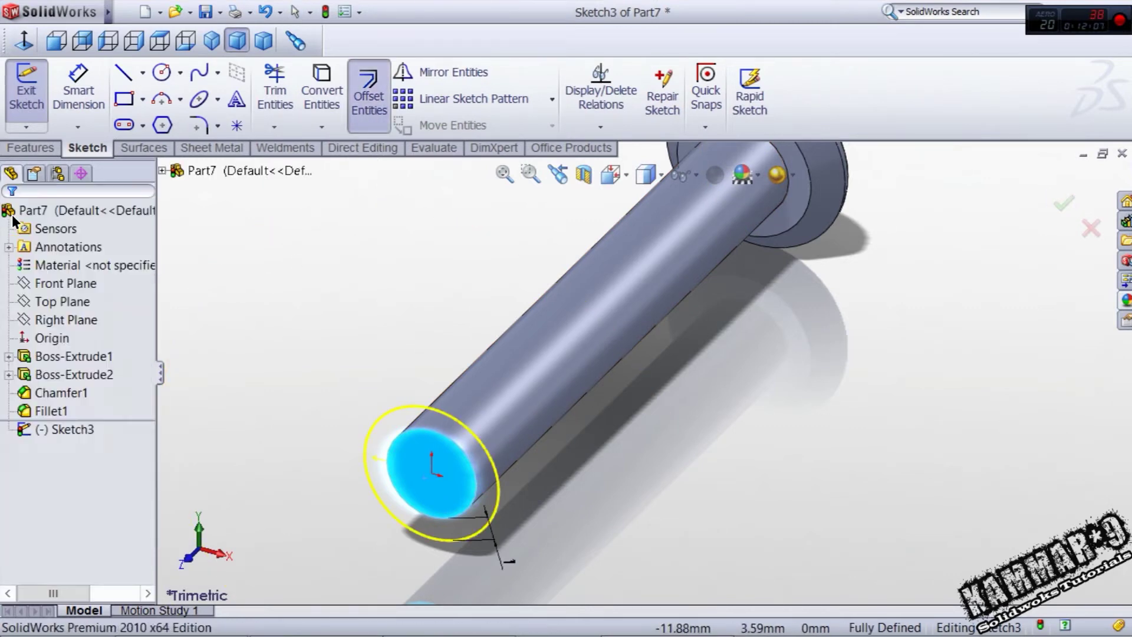
# Extrude the offset circle as a thin flange merged with the shaft's end
pyautogui.click(31, 148)
pyautogui.write('0')
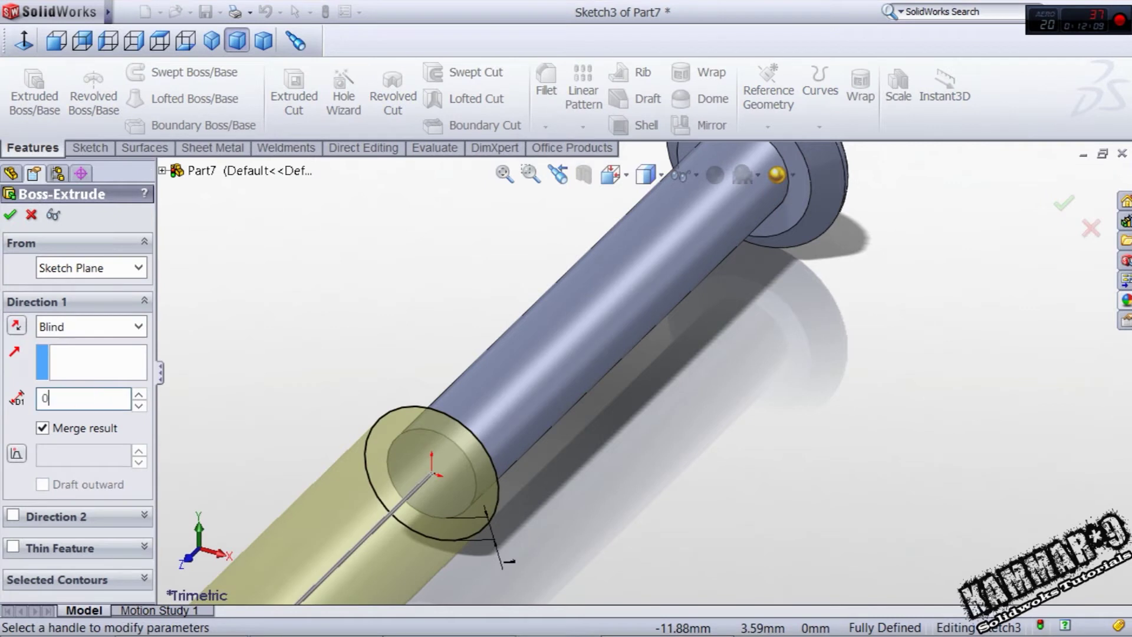
pyautogui.press('Return')
# Assign Cast Alloy Steel as the pin's material and save the part as Part7
pyautogui.click(83, 287)
pyautogui.rightClick(78, 263)
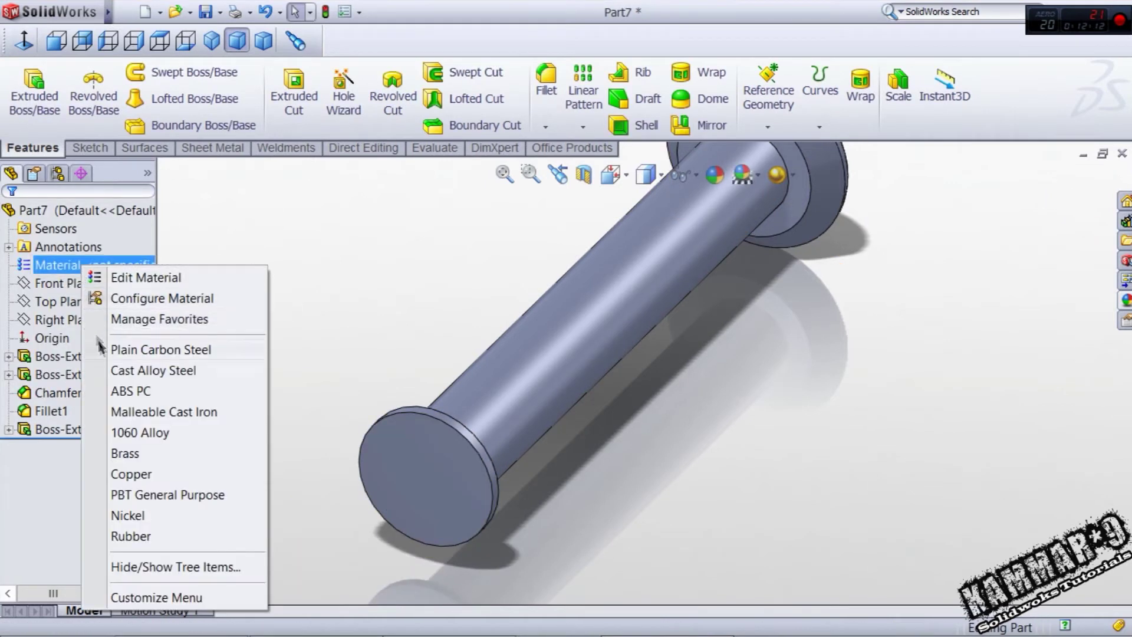
pyautogui.click(108, 369)
pyautogui.click(280, 279)
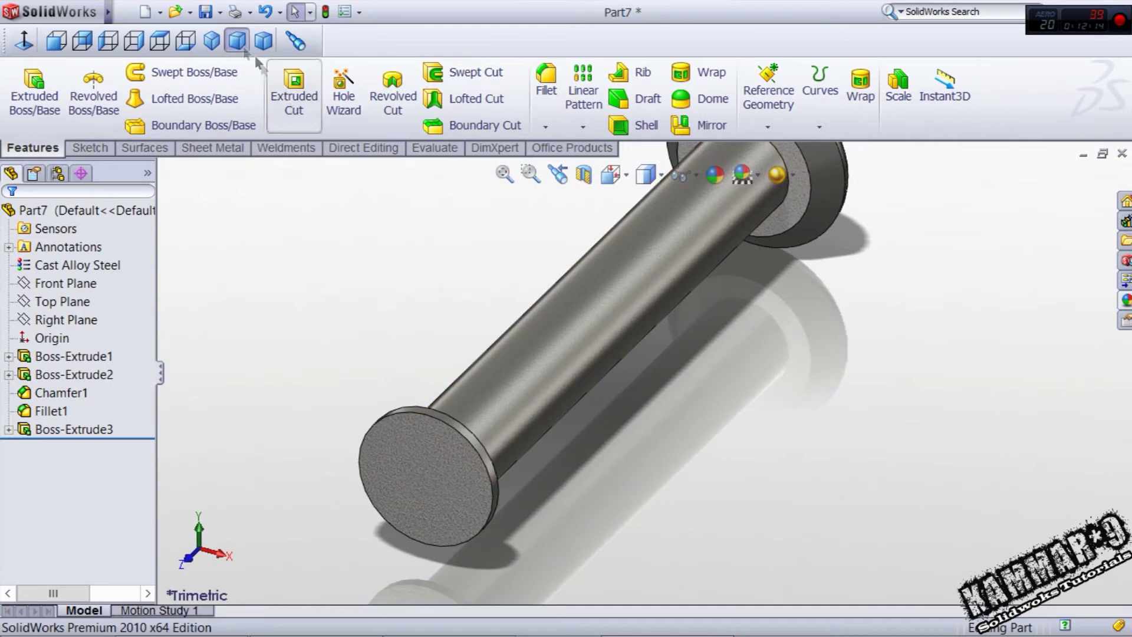
pyautogui.click(205, 12)
pyautogui.click(871, 572)
pyautogui.scroll(3, 606, 379)
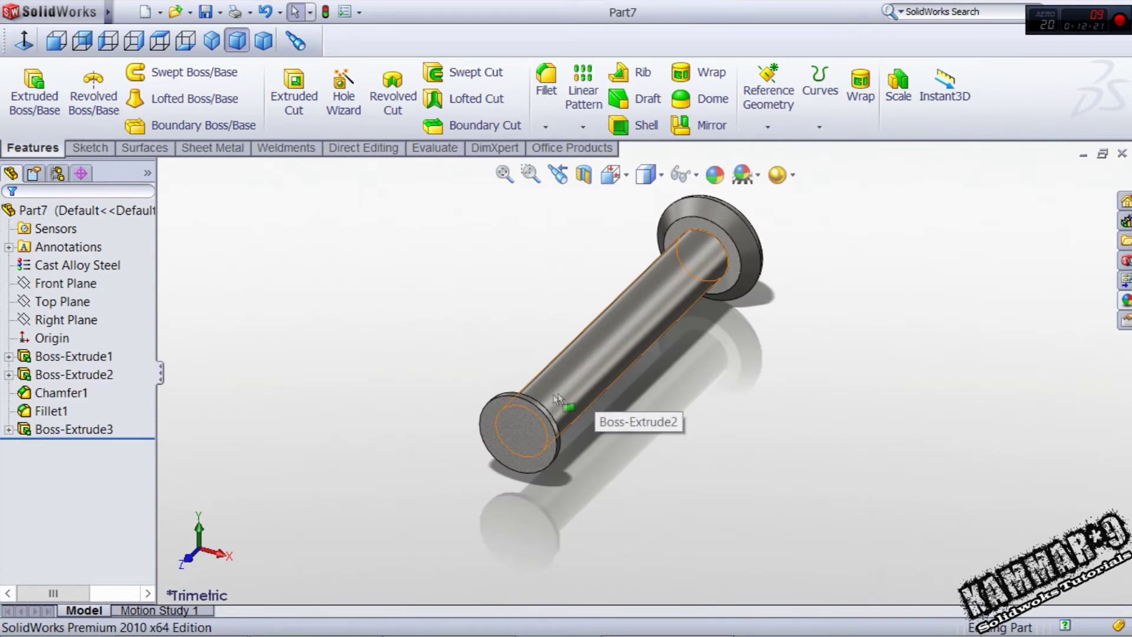
# Switch to assembly Assem2 and insert pin Part7 in the free space beside the chair's tubes
pyautogui.hotkey('ctrl', 'Tab')
pyautogui.click(509, 284)
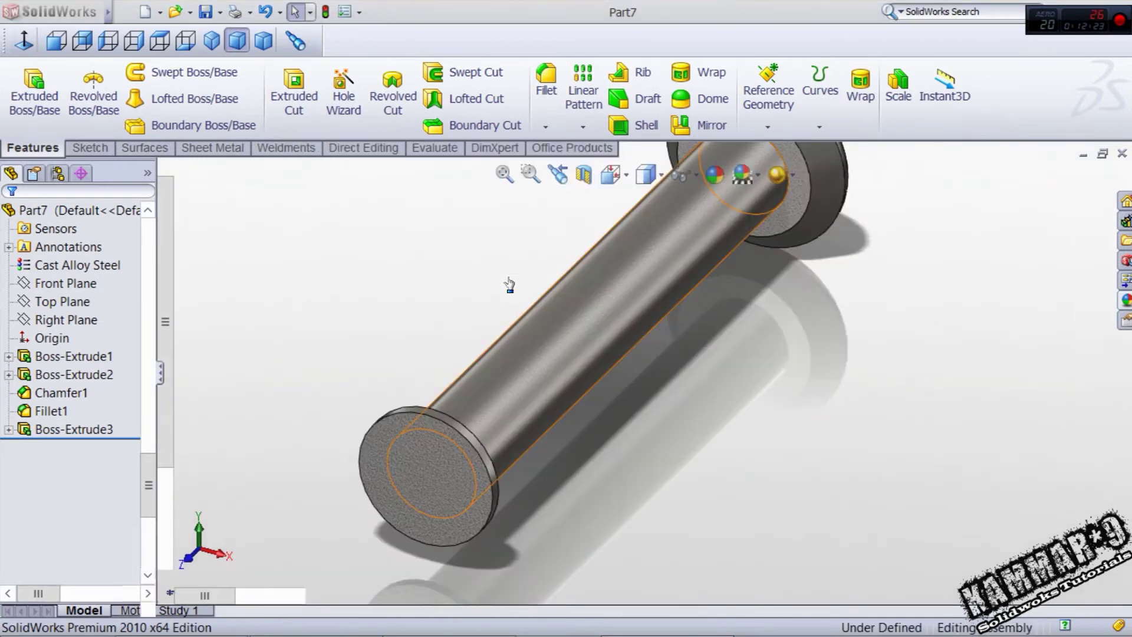
pyautogui.hotkey('ctrl', 'Tab')
pyautogui.scroll(-5, 693, 283)
pyautogui.scroll(-3, 688, 275)
pyautogui.moveTo(689, 274); pyautogui.dragTo(659, 349, button='middle')
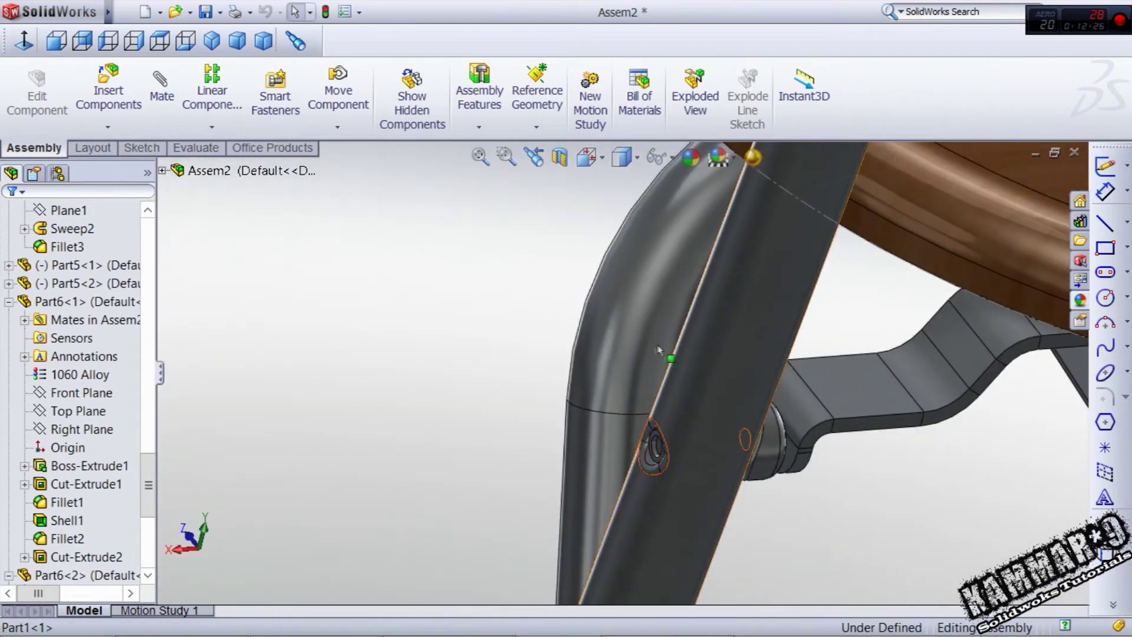
pyautogui.click(87, 81)
pyautogui.click(53, 566)
pyautogui.click(417, 421)
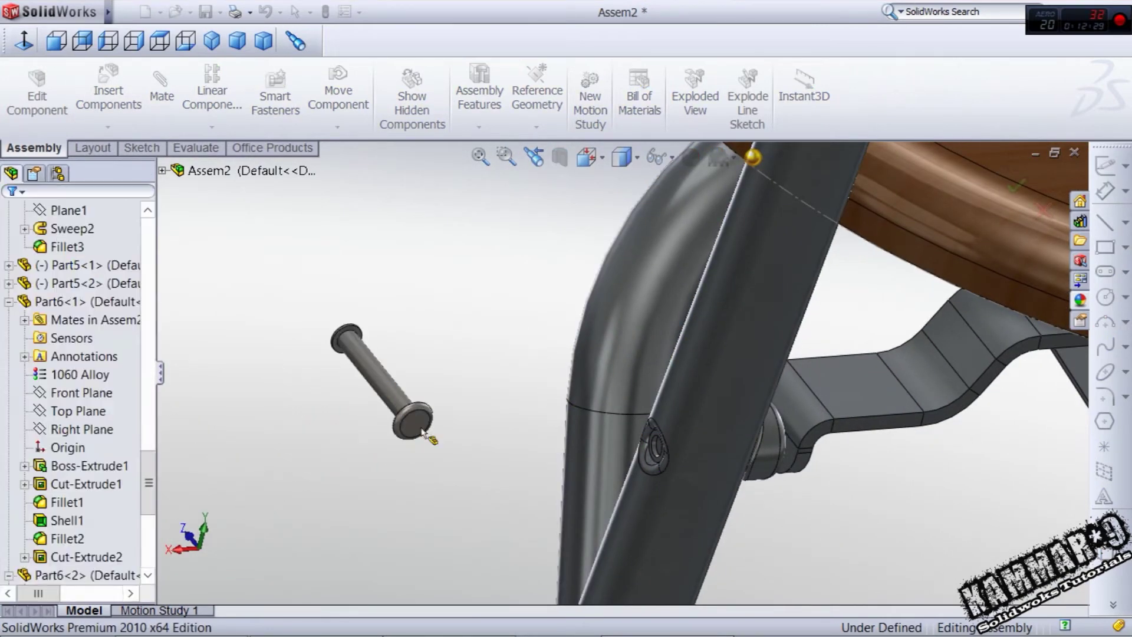
# Mate the pin's shaft concentric with the hole in the inclined tube, flipping its alignment, and slide the pin into the hole
pyautogui.click(363, 357)
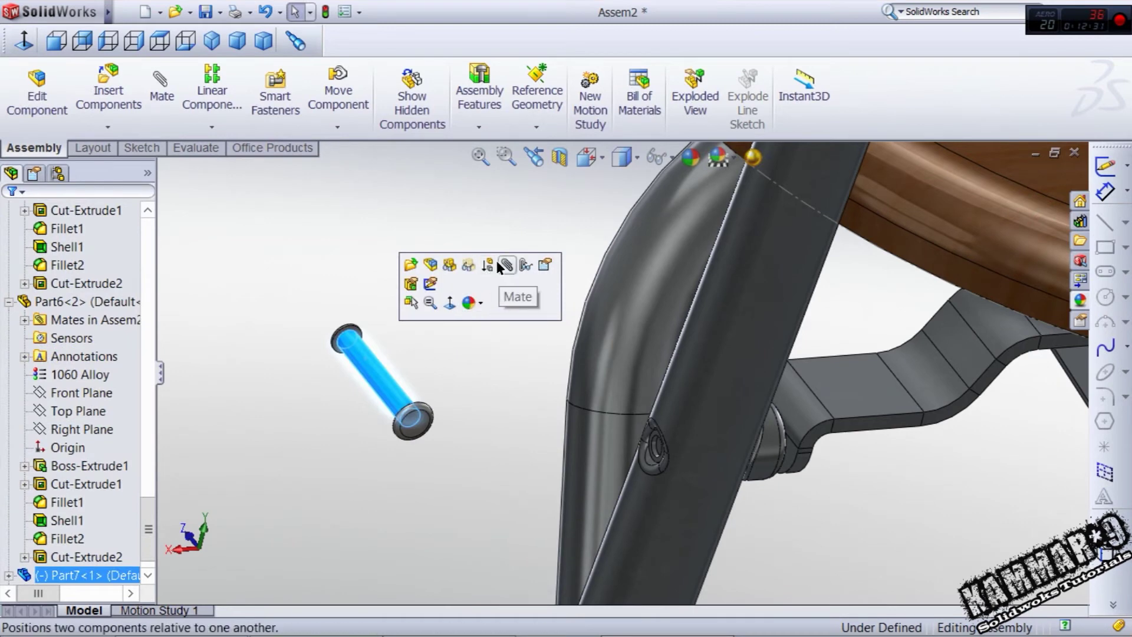
pyautogui.click(507, 264)
pyautogui.scroll(-4, 660, 439)
pyautogui.click(667, 417)
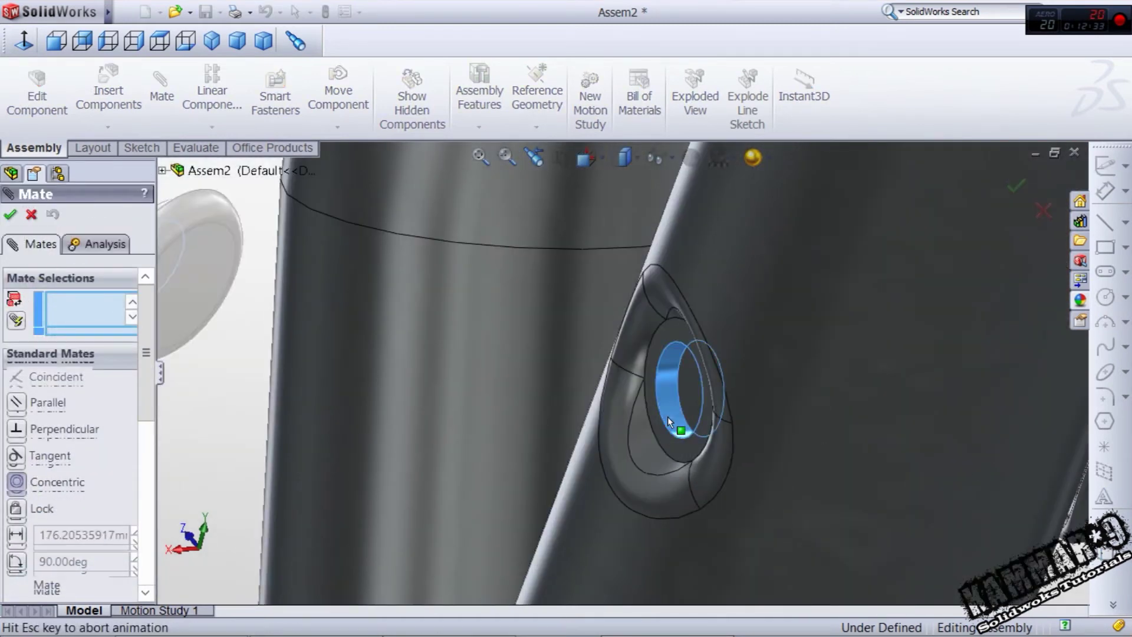
pyautogui.scroll(3, 623, 389)
pyautogui.scroll(-1, 876, 381)
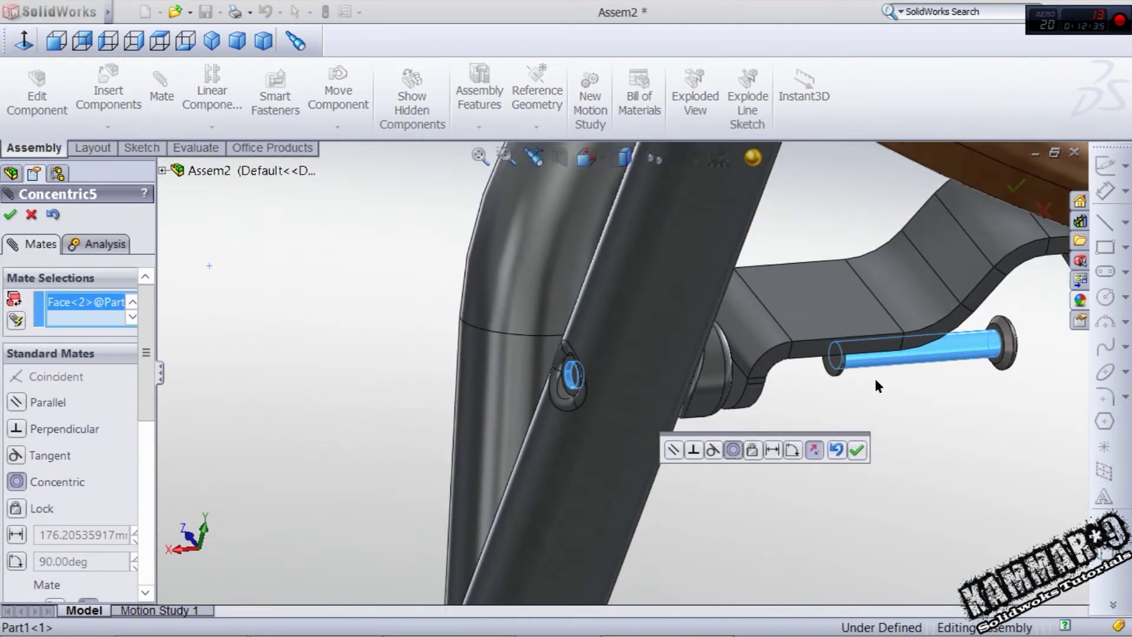
pyautogui.click(813, 450)
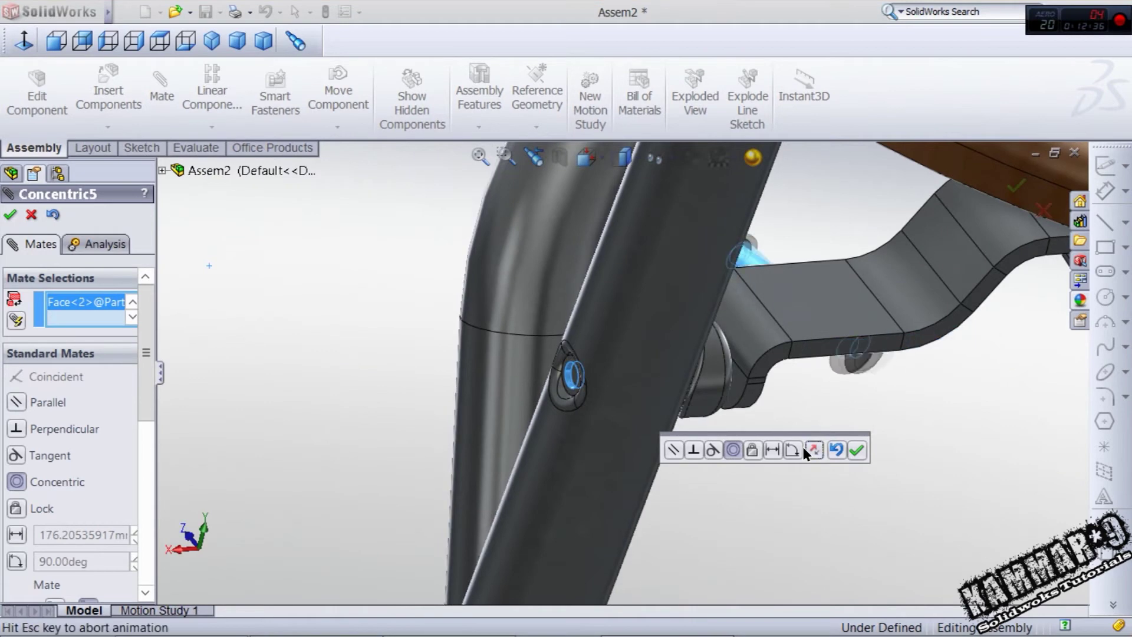
pyautogui.click(856, 450)
pyautogui.moveTo(812, 366); pyautogui.dragTo(715, 378)
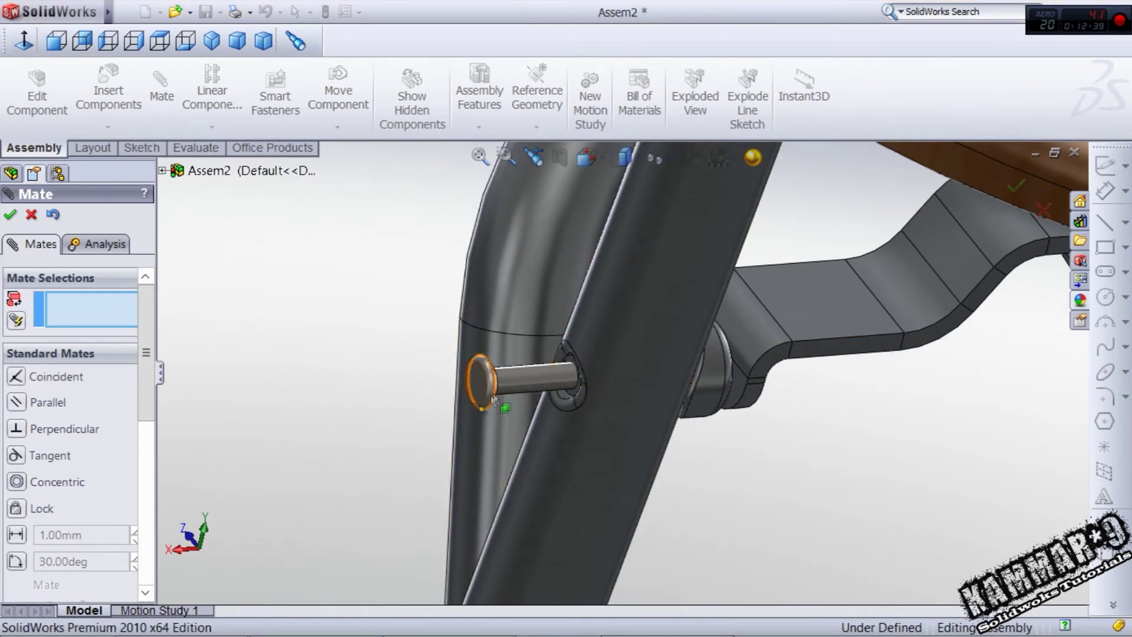
# Mate the underside of the pin's head coincident with the recessed face around the inclined tube's hole and finish mating
pyautogui.scroll(-4, 584, 389)
pyautogui.click(641, 382)
pyautogui.scroll(5, 640, 382)
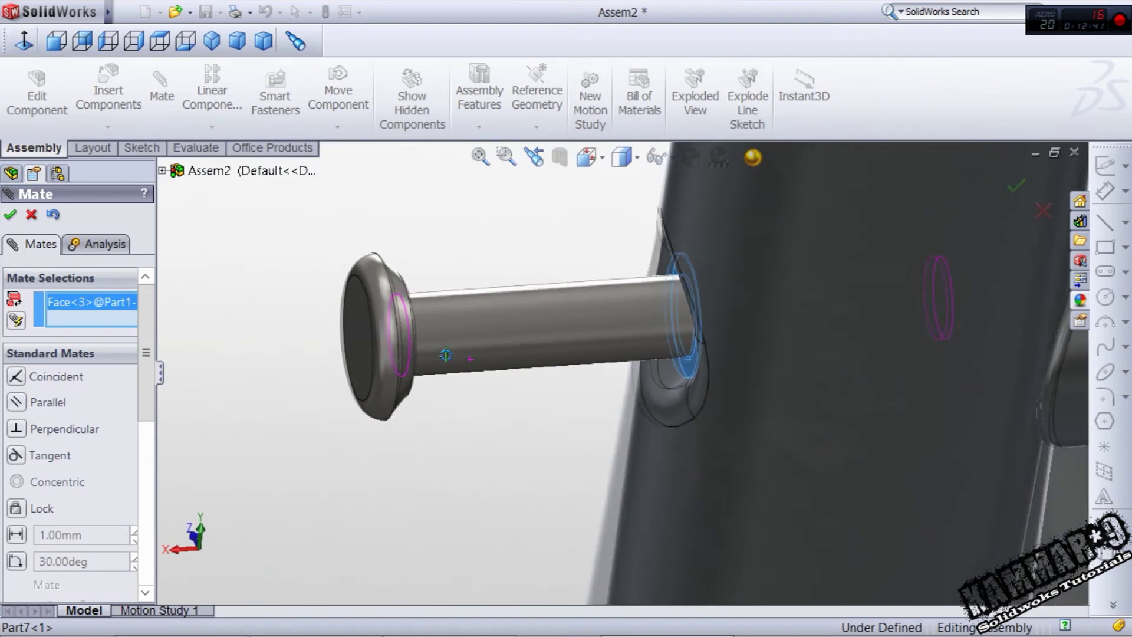
pyautogui.click(420, 387)
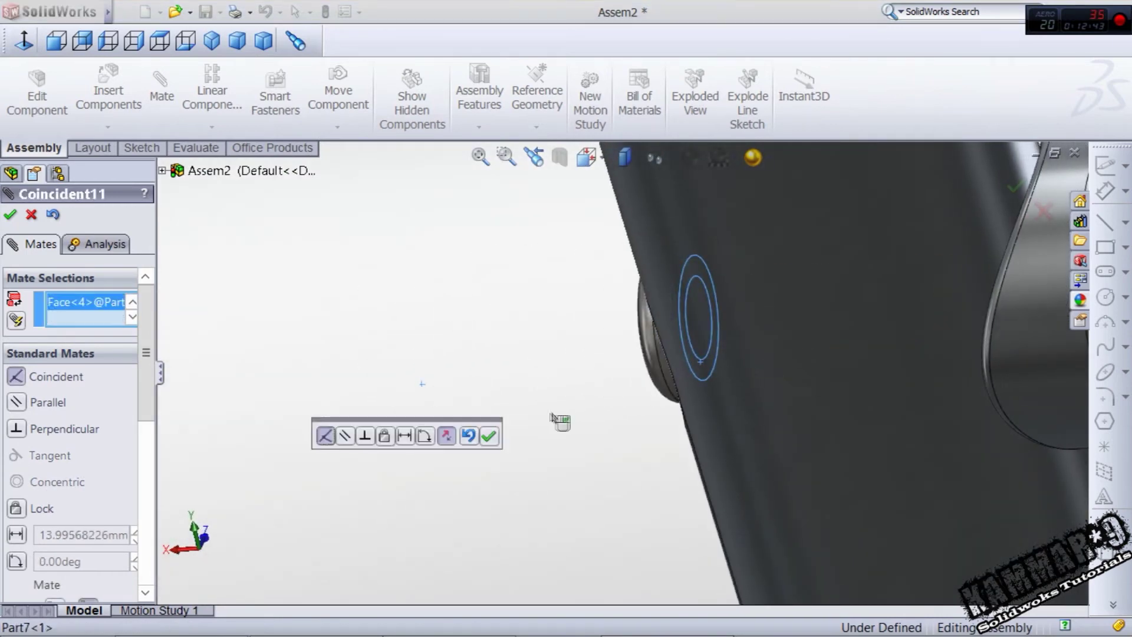
pyautogui.click(490, 433)
pyautogui.moveTo(574, 318); pyautogui.dragTo(640, 331, button='middle')
pyautogui.scroll(5, 641, 331)
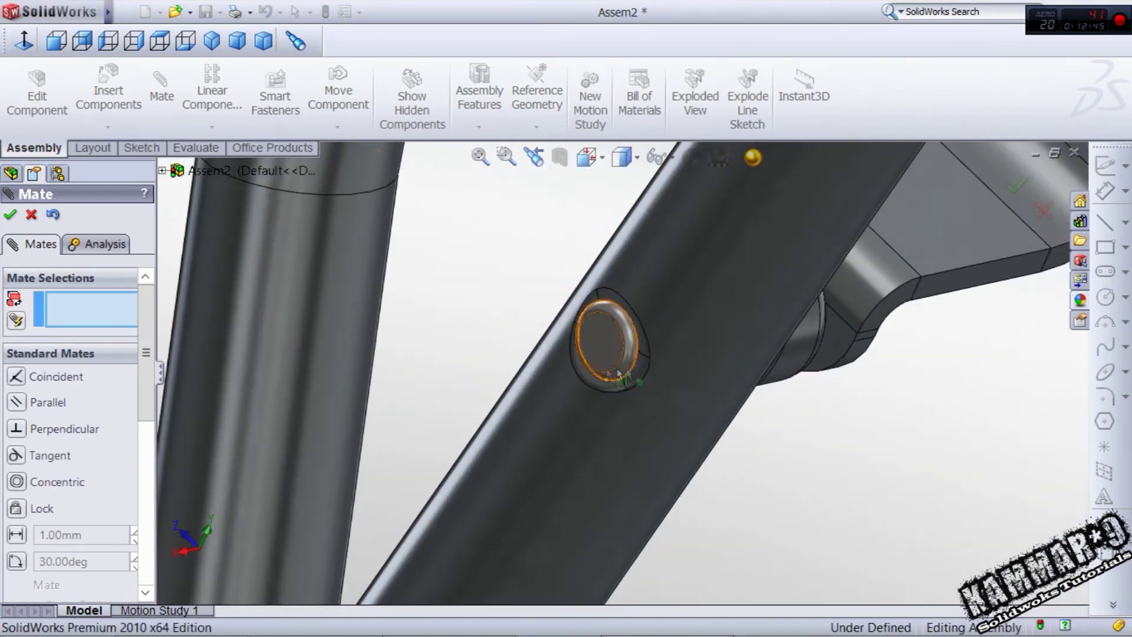
pyautogui.click(11, 216)
pyautogui.scroll(5, 478, 280)
# Create a new part and start a sketch on its Front Plane
pyautogui.click(175, 12)
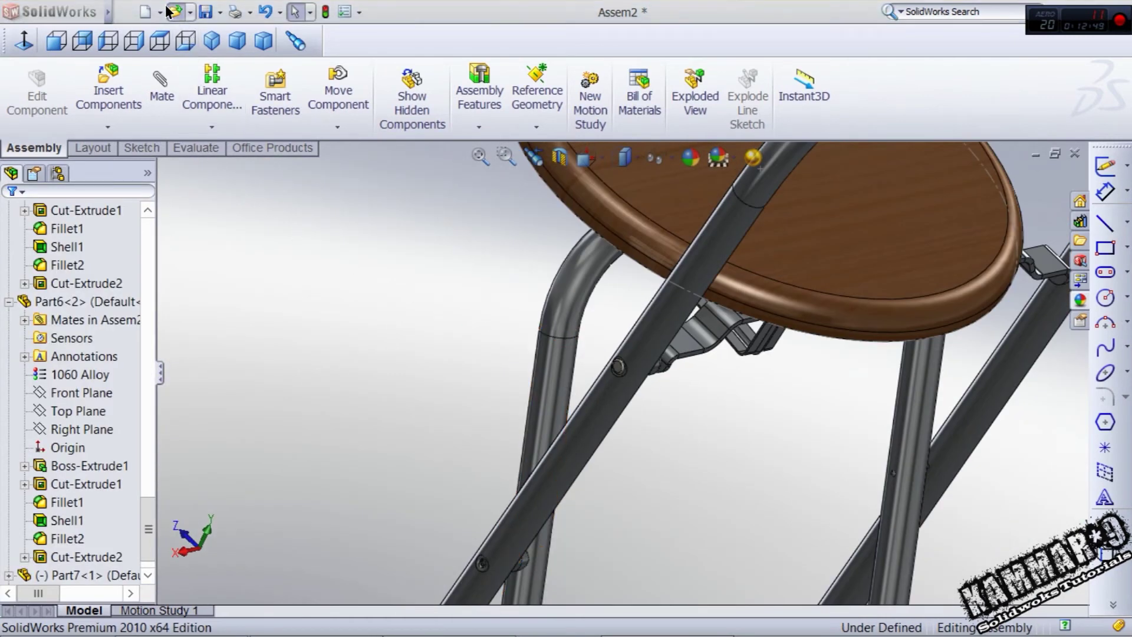
pyautogui.click(928, 495)
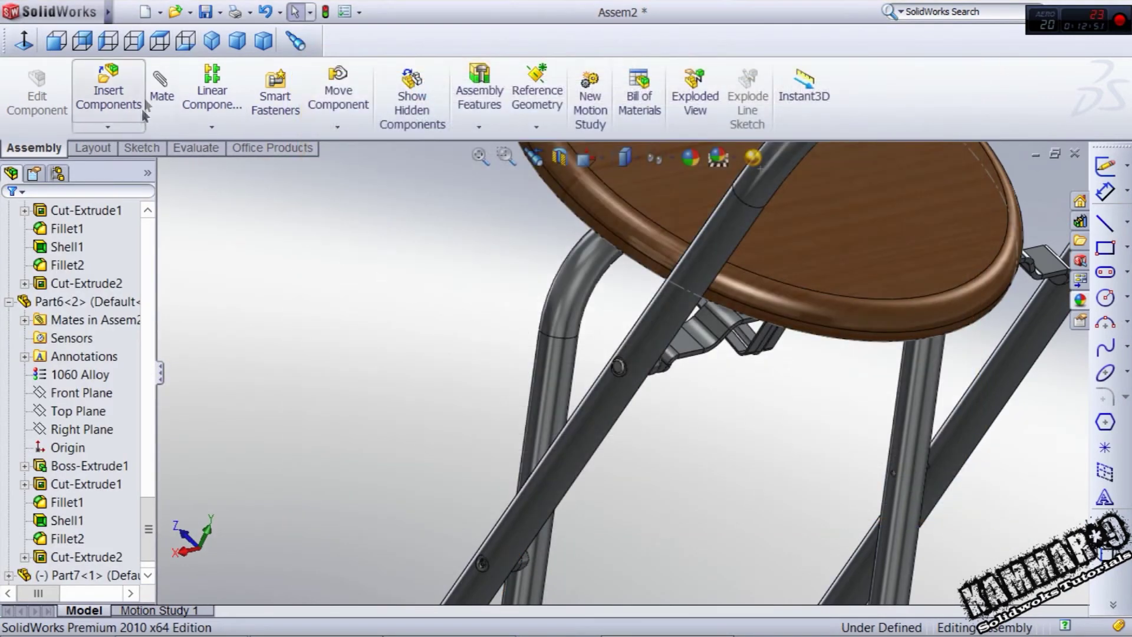
pyautogui.click(148, 11)
pyautogui.click(711, 543)
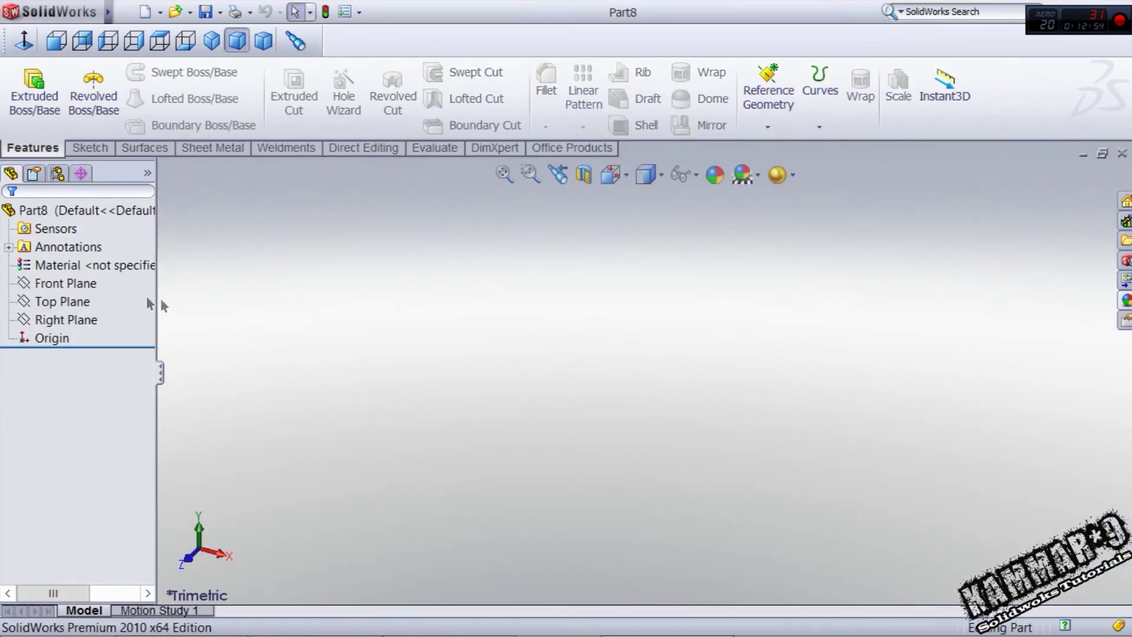
pyautogui.click(66, 284)
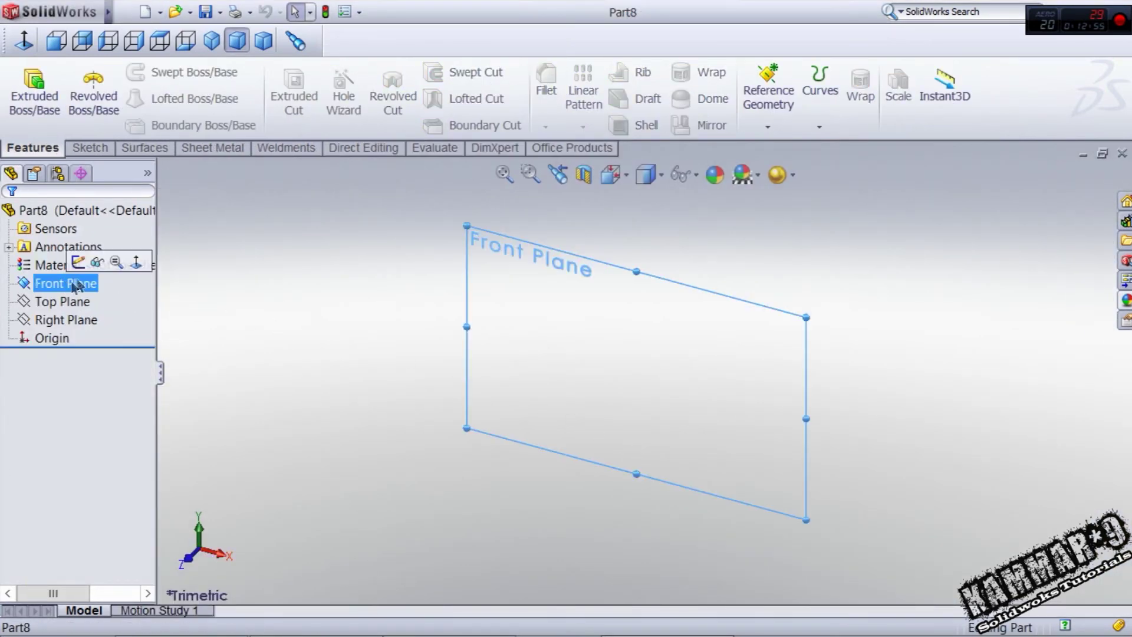
pyautogui.click(78, 263)
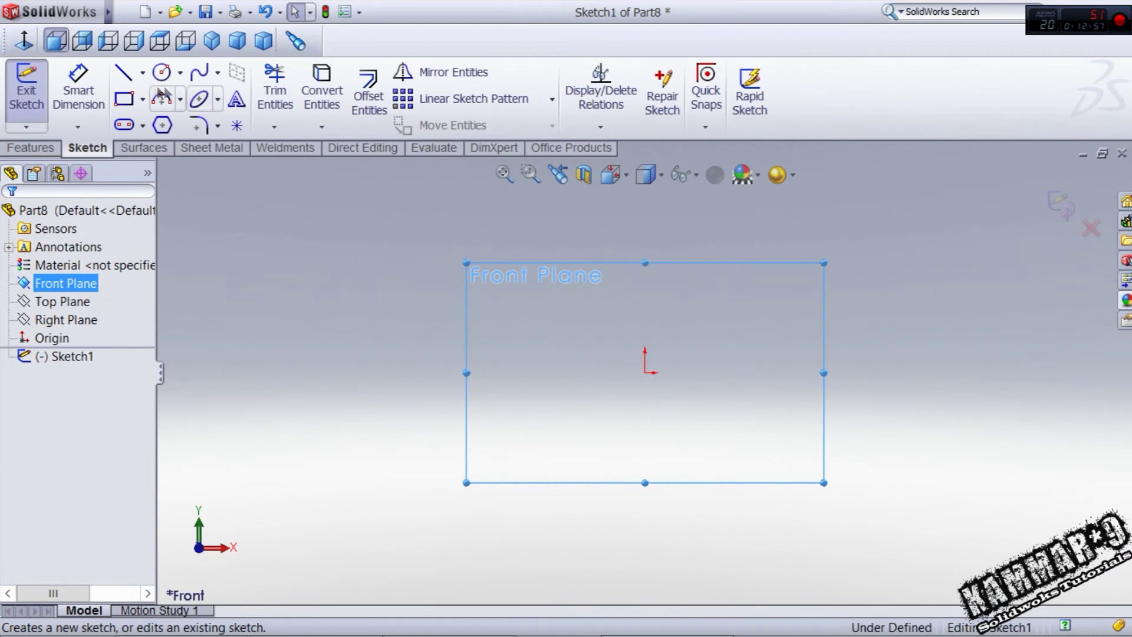
# Sketch a circle centred on the origin and set its diameter to 6 mm
pyautogui.click(171, 82)
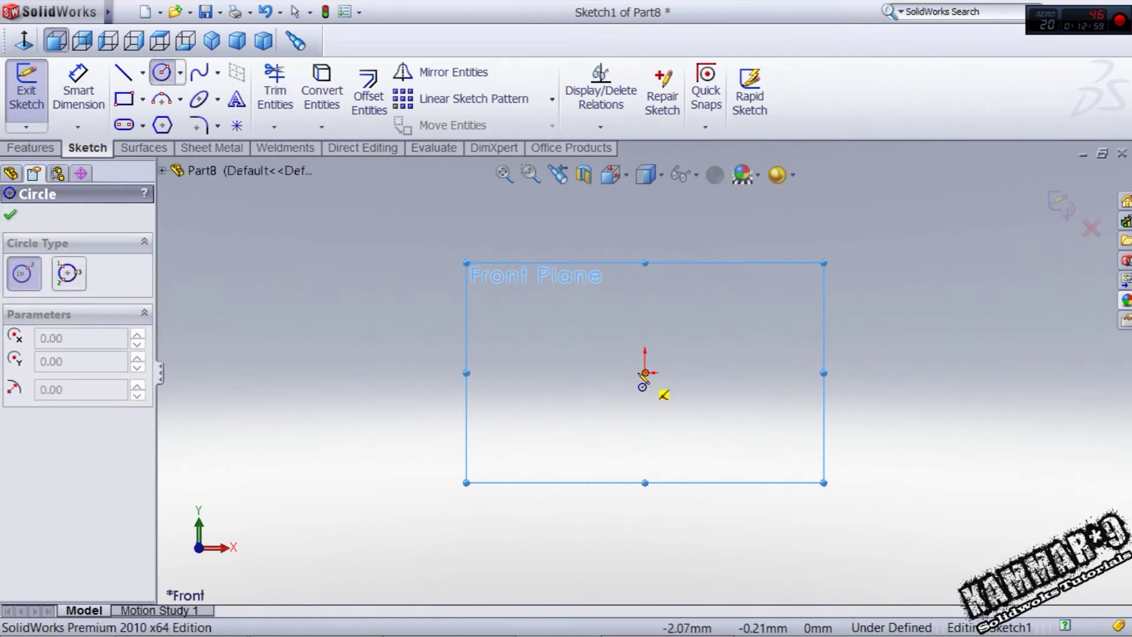
pyautogui.click(640, 373)
pyautogui.click(656, 444)
pyautogui.moveTo(735, 435); pyautogui.dragTo(721, 360, button='right')
pyautogui.click(716, 347)
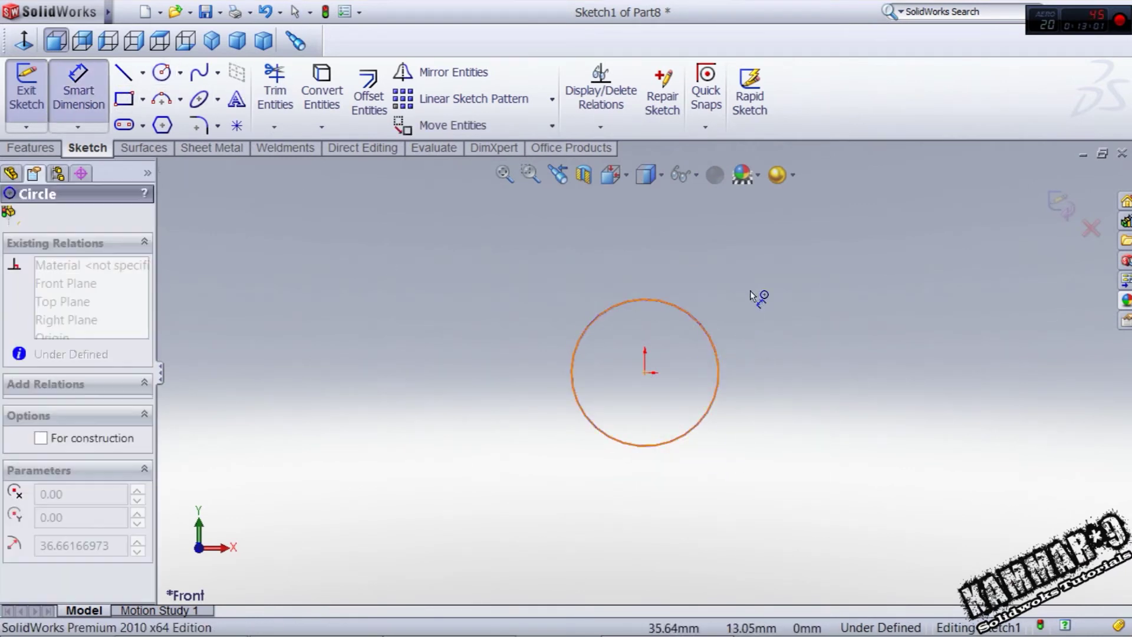
pyautogui.click(706, 332)
pyautogui.click(752, 383)
pyautogui.write('6')
pyautogui.press('Return')
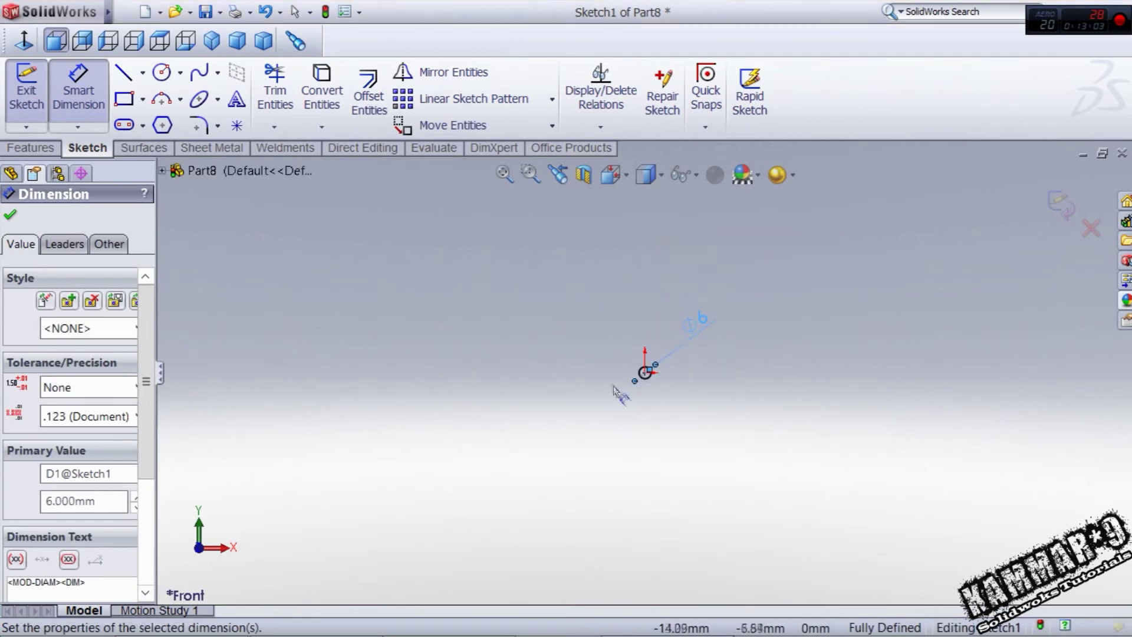
# Extrude the 6 mm circle 2 mm to form the pin's head
pyautogui.scroll(-6, 649, 371)
pyautogui.click(46, 155)
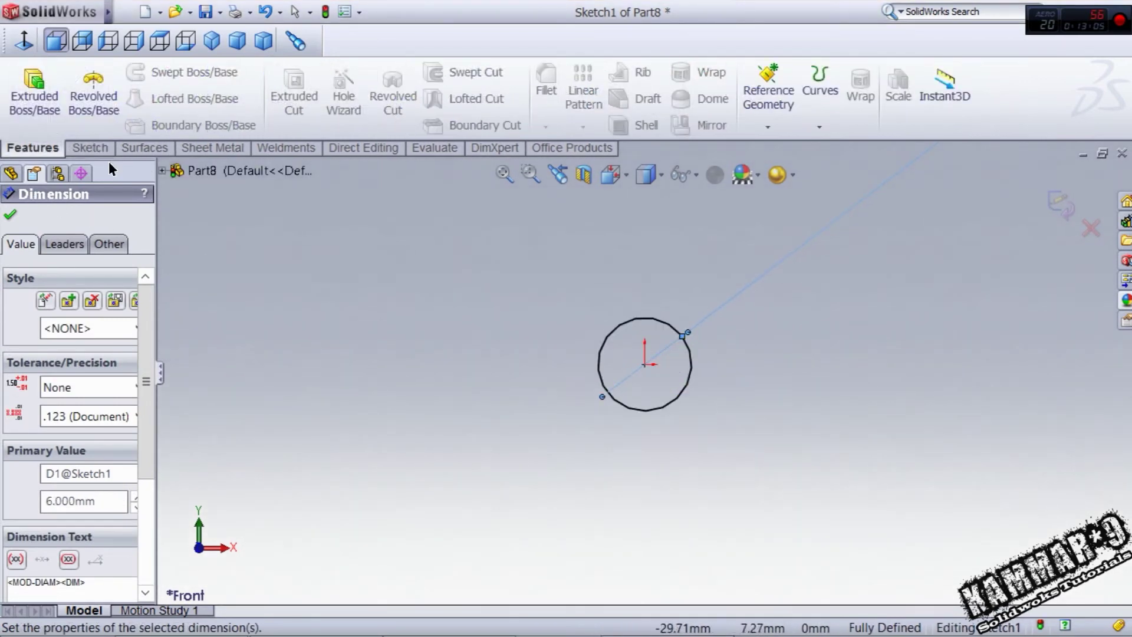
pyautogui.click(31, 88)
pyautogui.write('3')
pyautogui.press('Return')
# Sketch a concentric circle on the head's front face and set its diameter to 3 mm
pyautogui.click(619, 428)
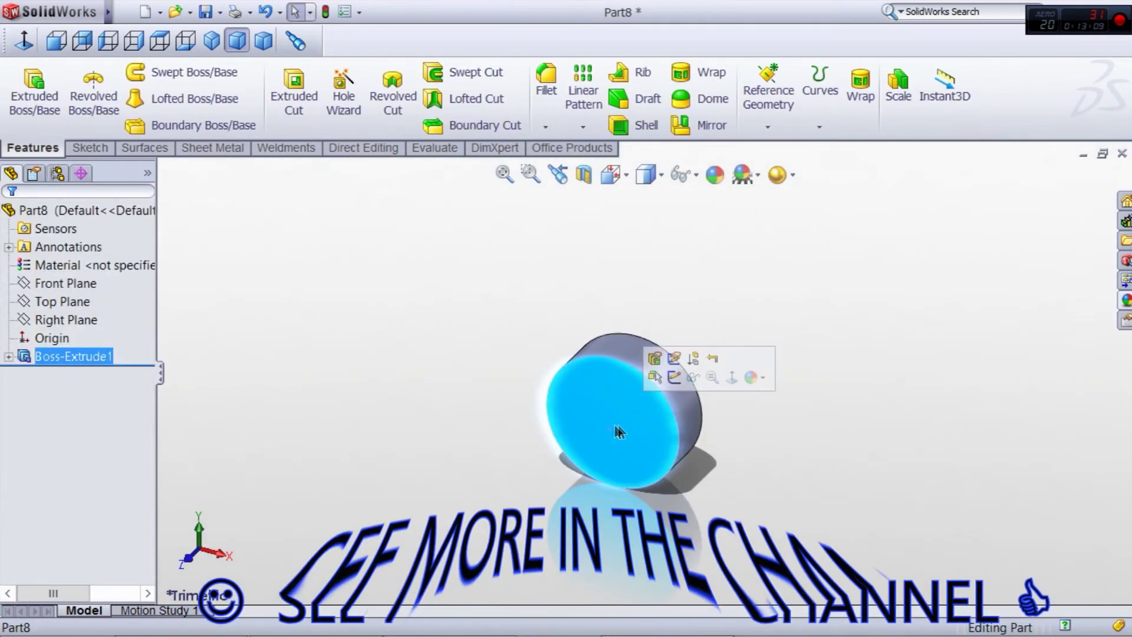
pyautogui.click(659, 369)
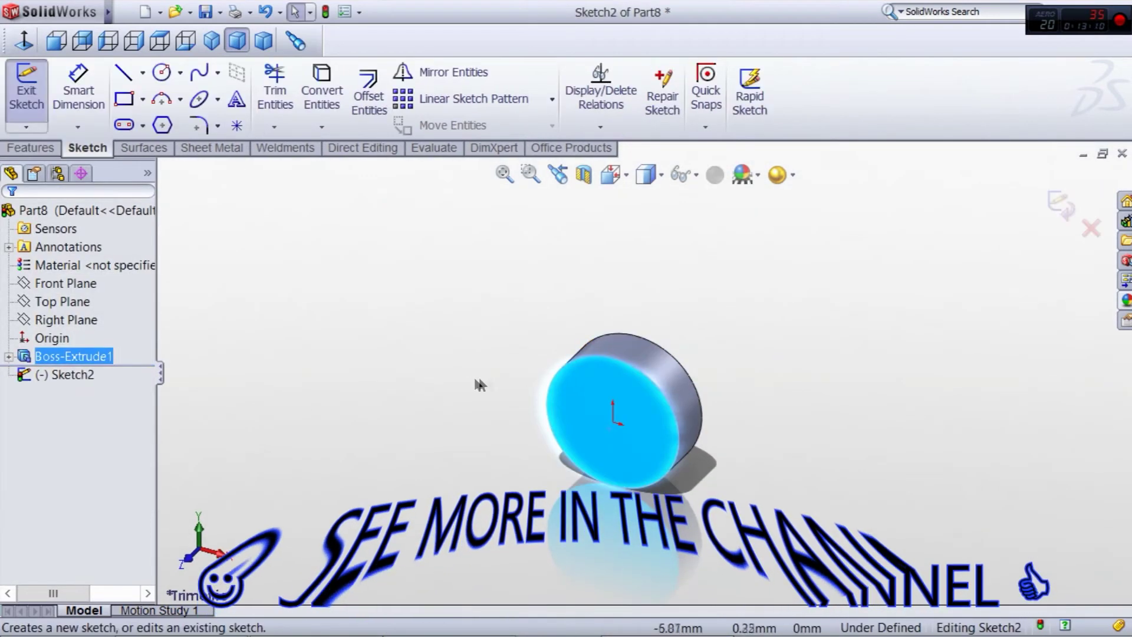
pyautogui.click(161, 73)
pyautogui.click(584, 434)
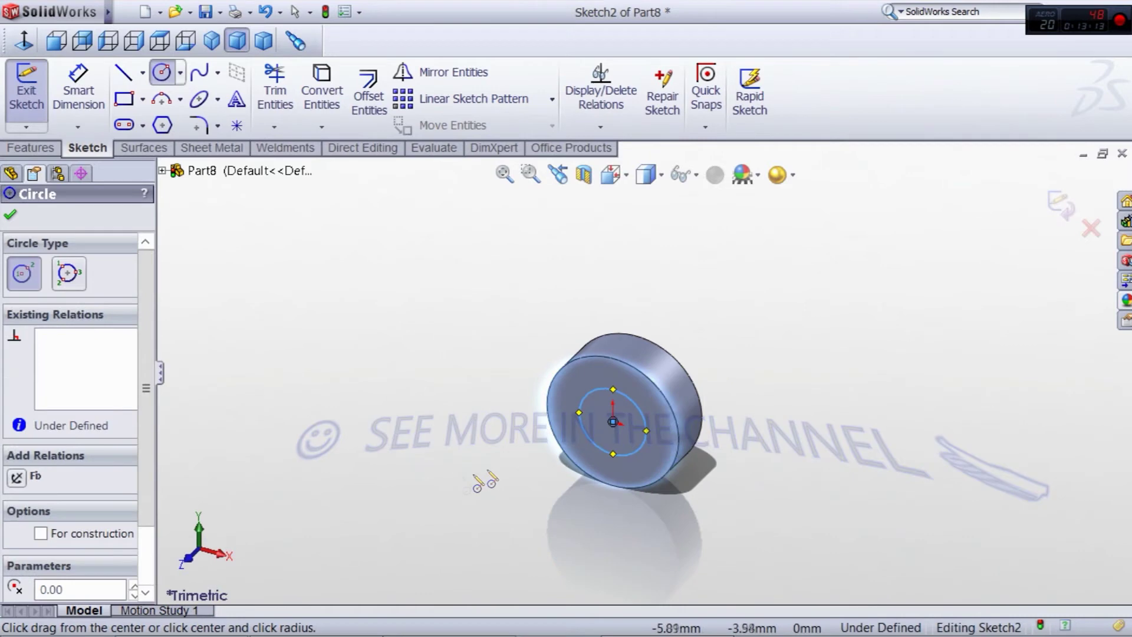
pyautogui.moveTo(478, 476); pyautogui.dragTo(449, 305, button='right')
pyautogui.click(601, 395)
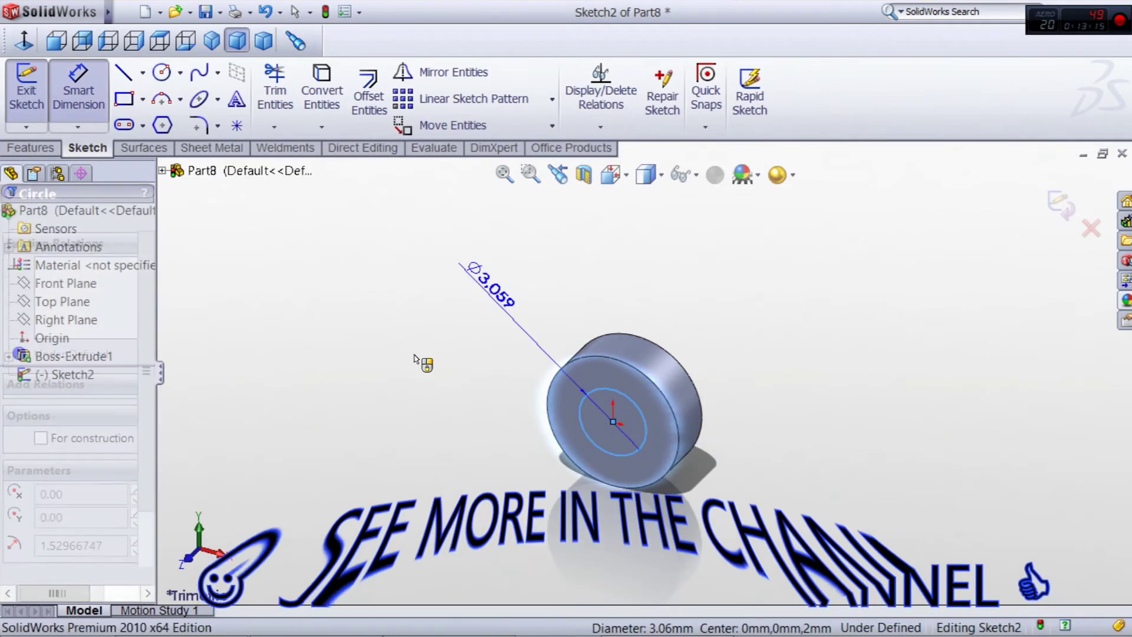
pyautogui.click(411, 392)
pyautogui.write('3.000mm')
pyautogui.press('Return')
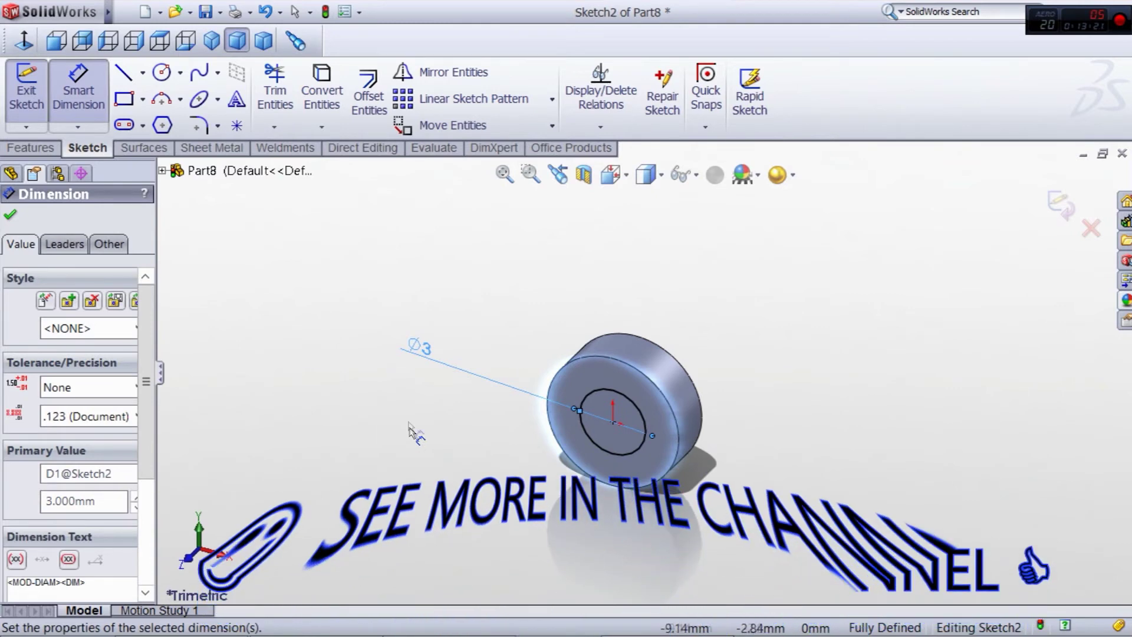
# Extrude the 3 mm circle 43.5 mm as the pin's shaft, merged with the head
pyautogui.click(30, 148)
pyautogui.click(46, 109)
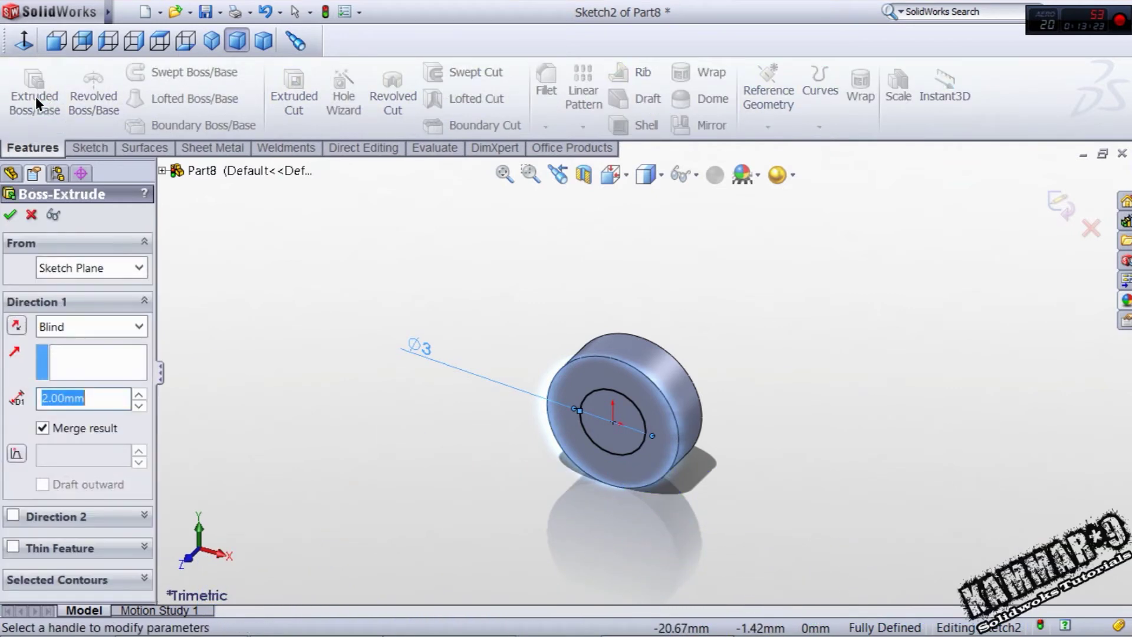
pyautogui.write('43.5')
pyautogui.press('Return')
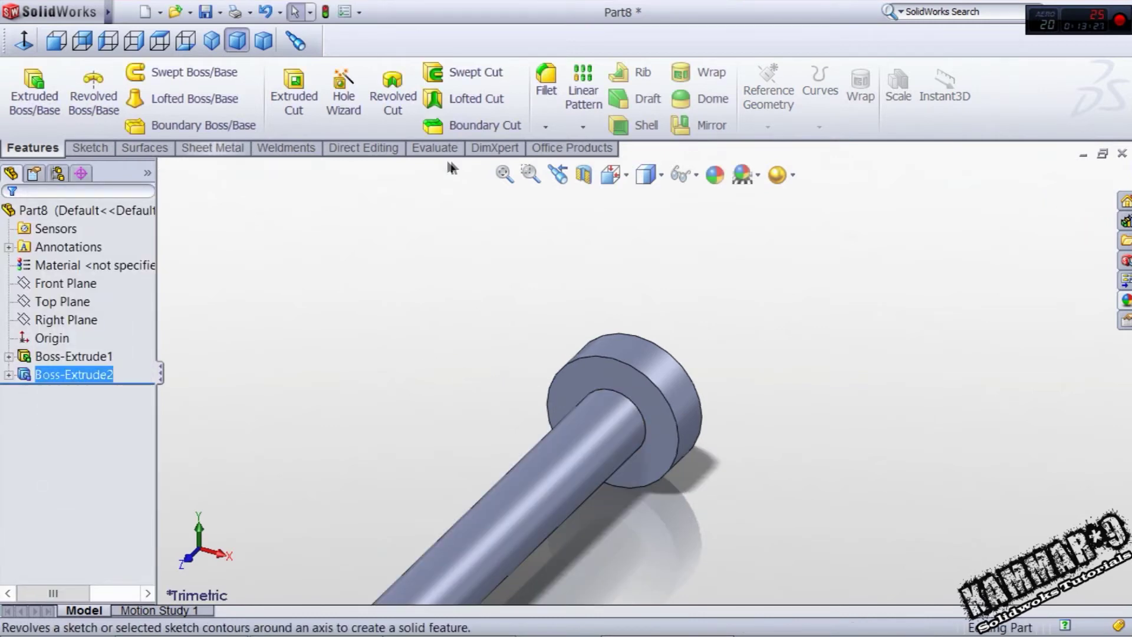
pyautogui.scroll(7, 475, 245)
pyautogui.scroll(-4, 554, 478)
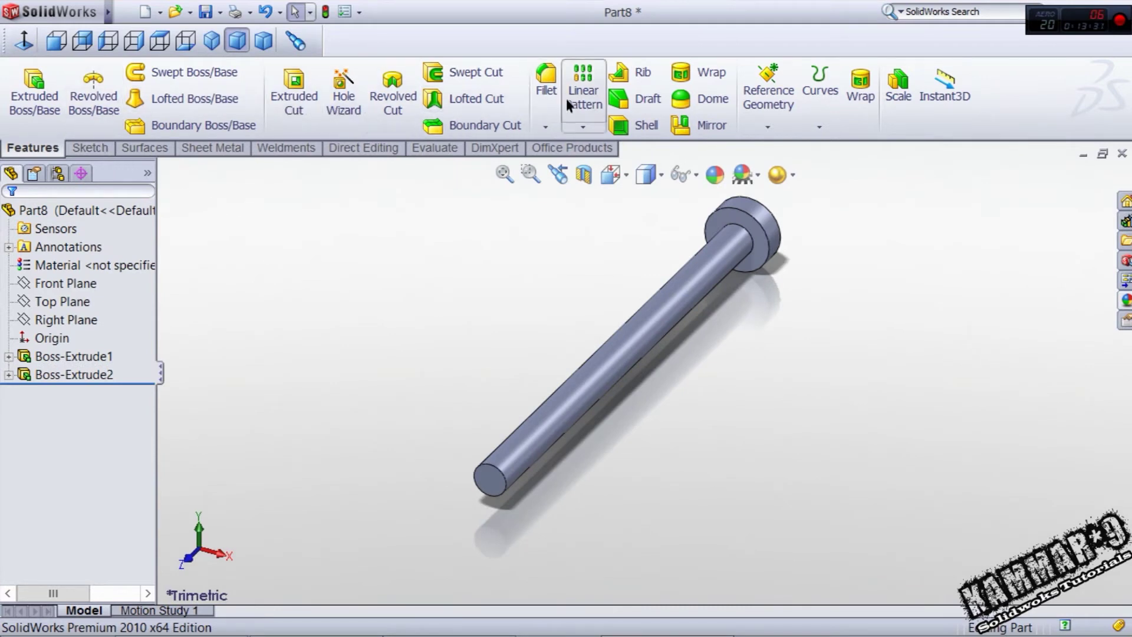
# Chamfer the head's circular edge on the shaft side by 1 mm at 45 degrees
pyautogui.click(545, 127)
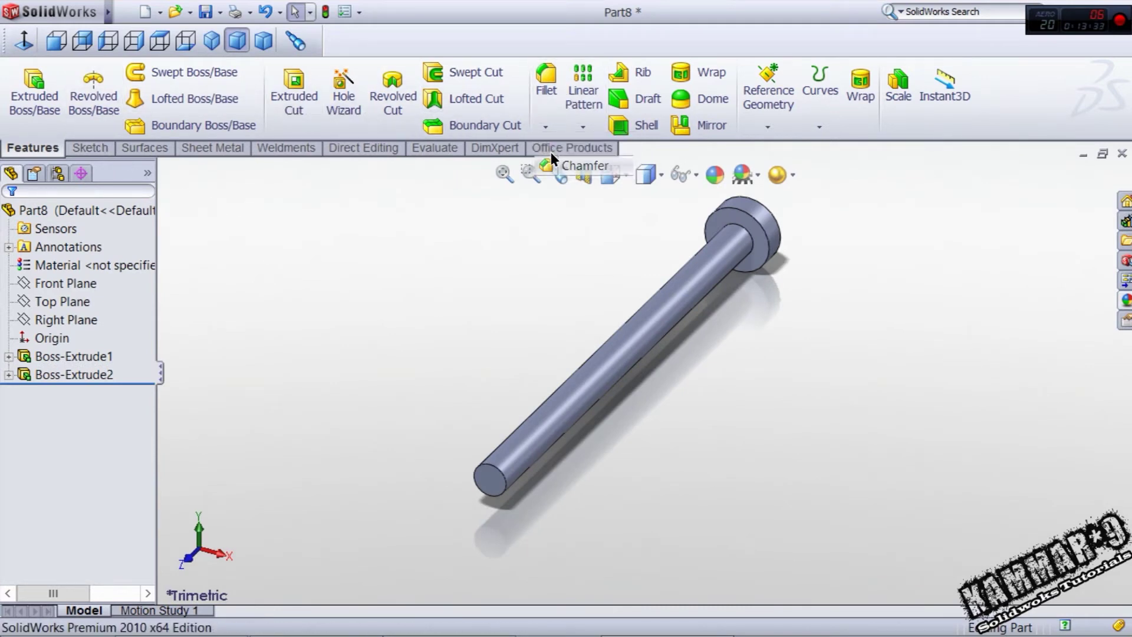
pyautogui.click(569, 168)
pyautogui.click(747, 220)
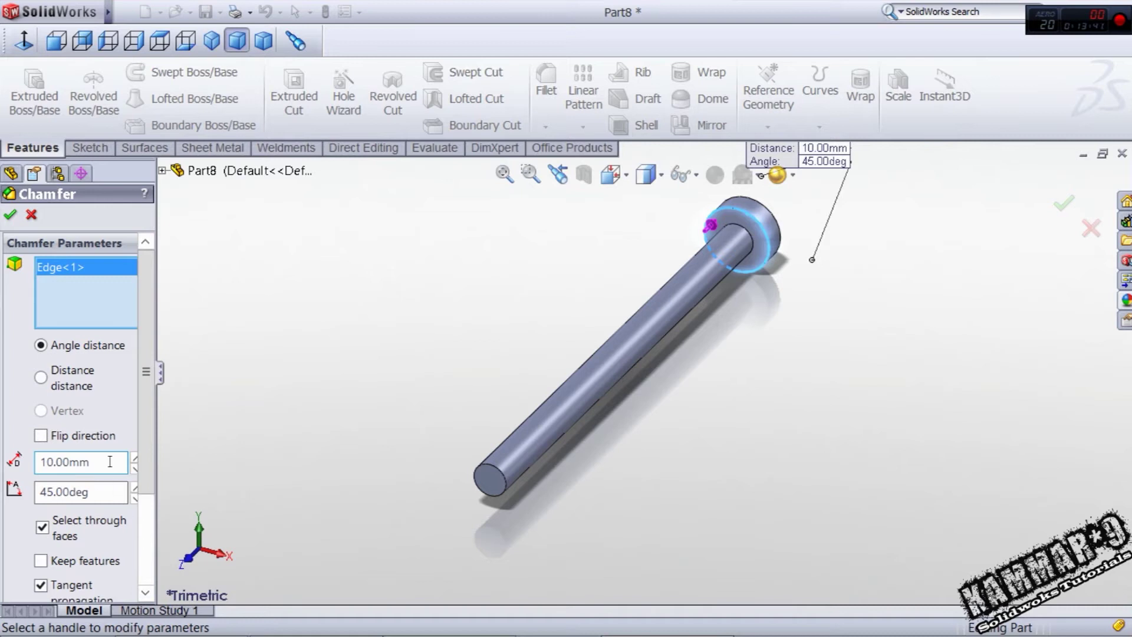
pyautogui.moveTo(110, 461); pyautogui.dragTo(55, 484)
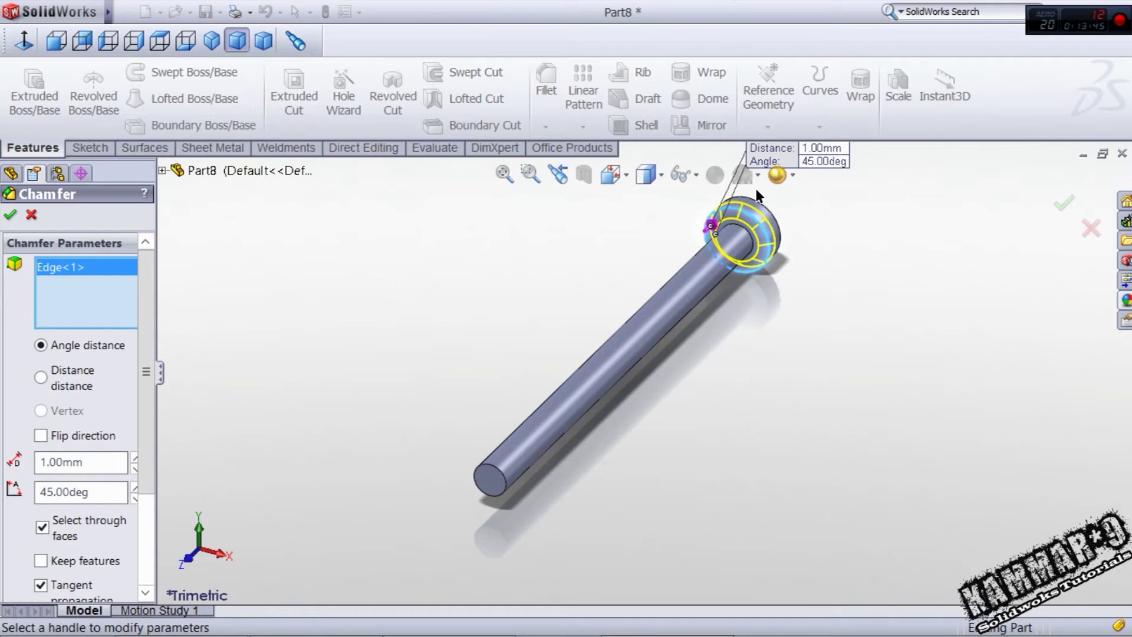
pyautogui.scroll(-5, 757, 196)
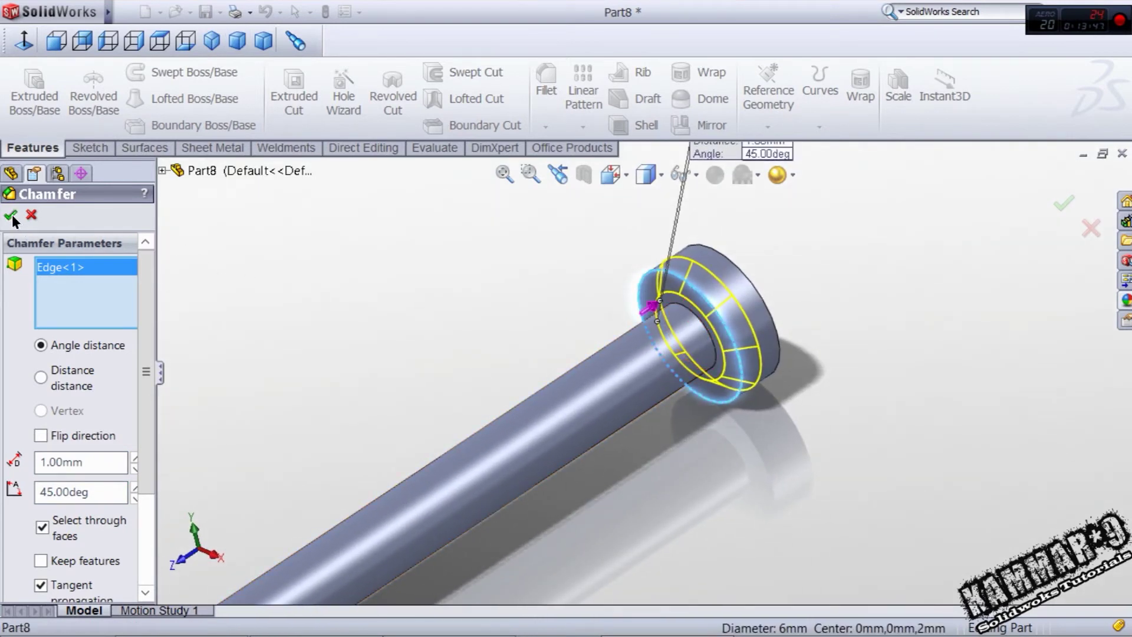
pyautogui.click(12, 216)
# Fillet the head's outer edge on the side away from the shaft with a 3 mm constant radius
pyautogui.scroll(-3, 760, 307)
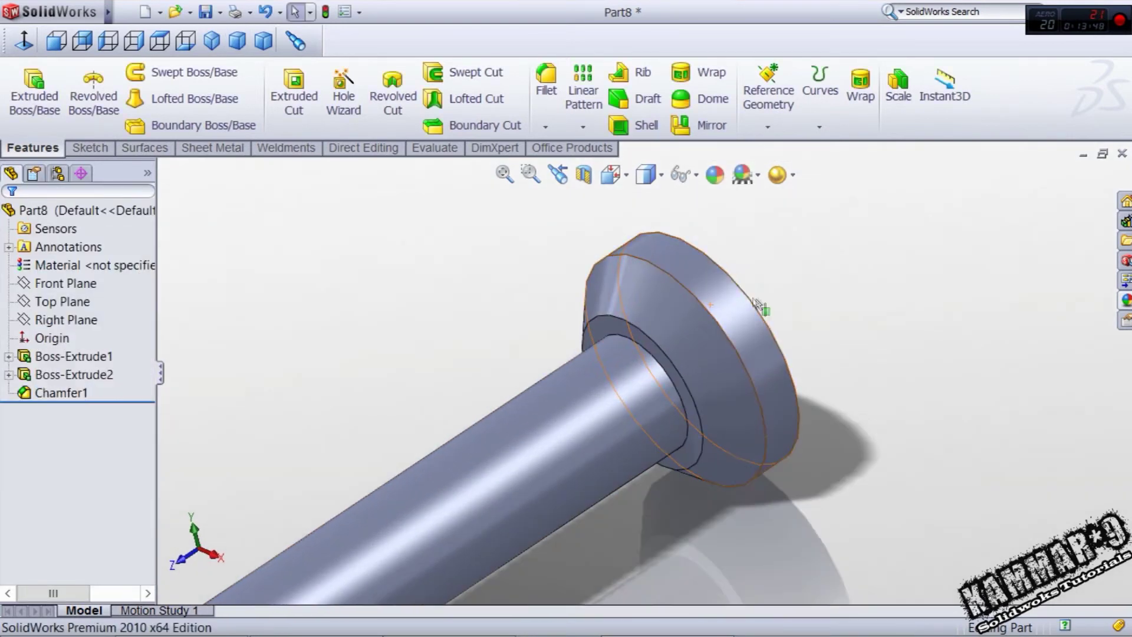
pyautogui.click(545, 82)
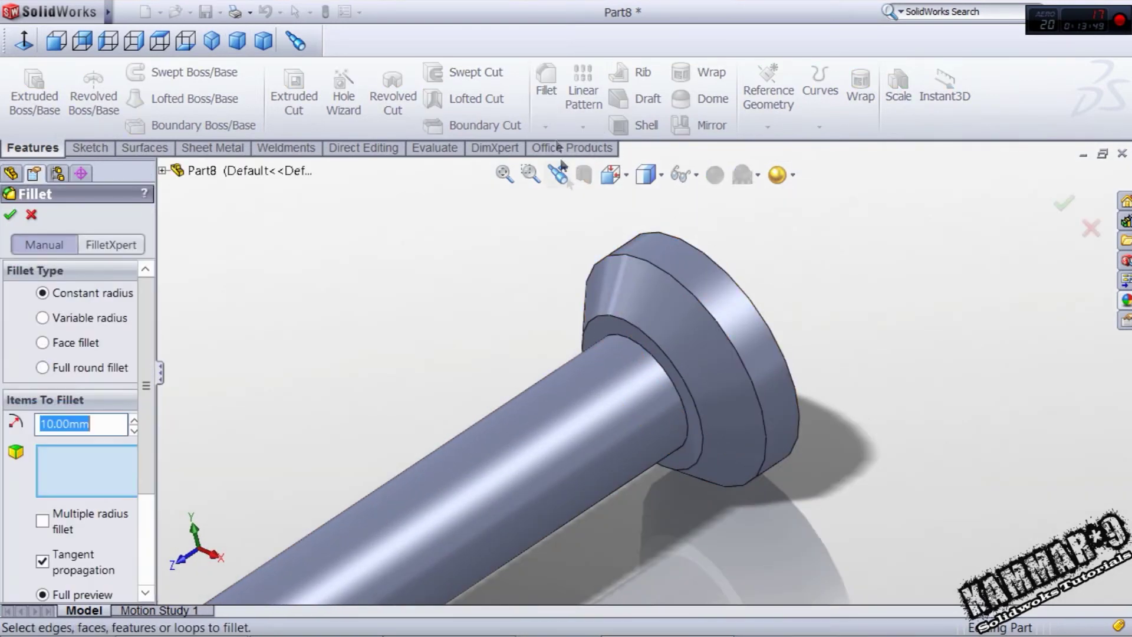
pyautogui.click(731, 280)
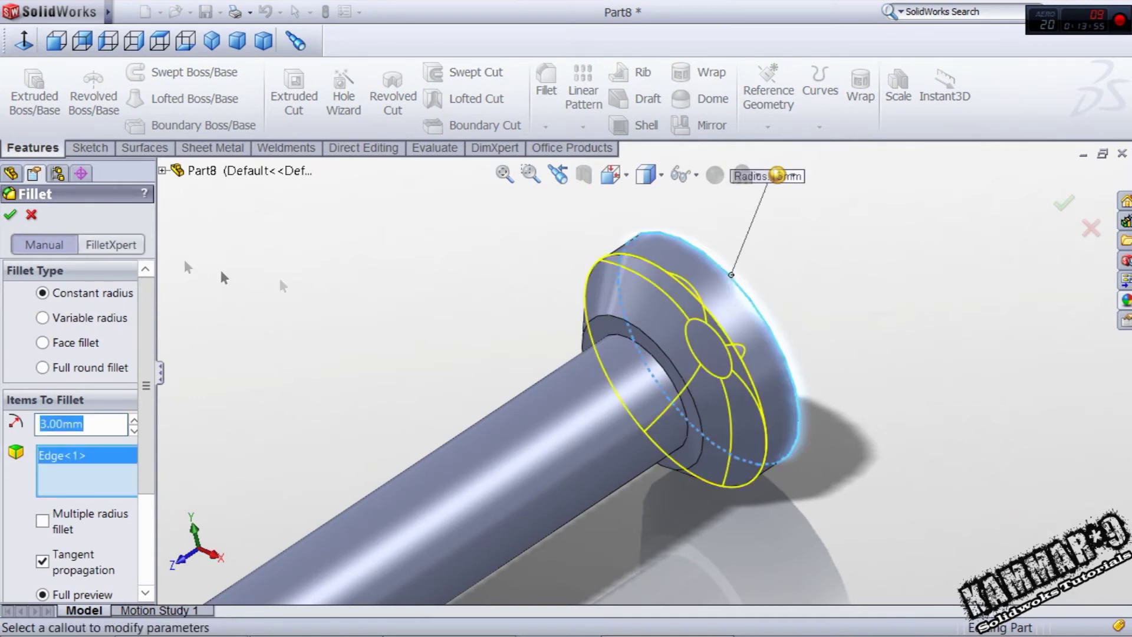
pyautogui.click(10, 214)
pyautogui.scroll(6, 382, 316)
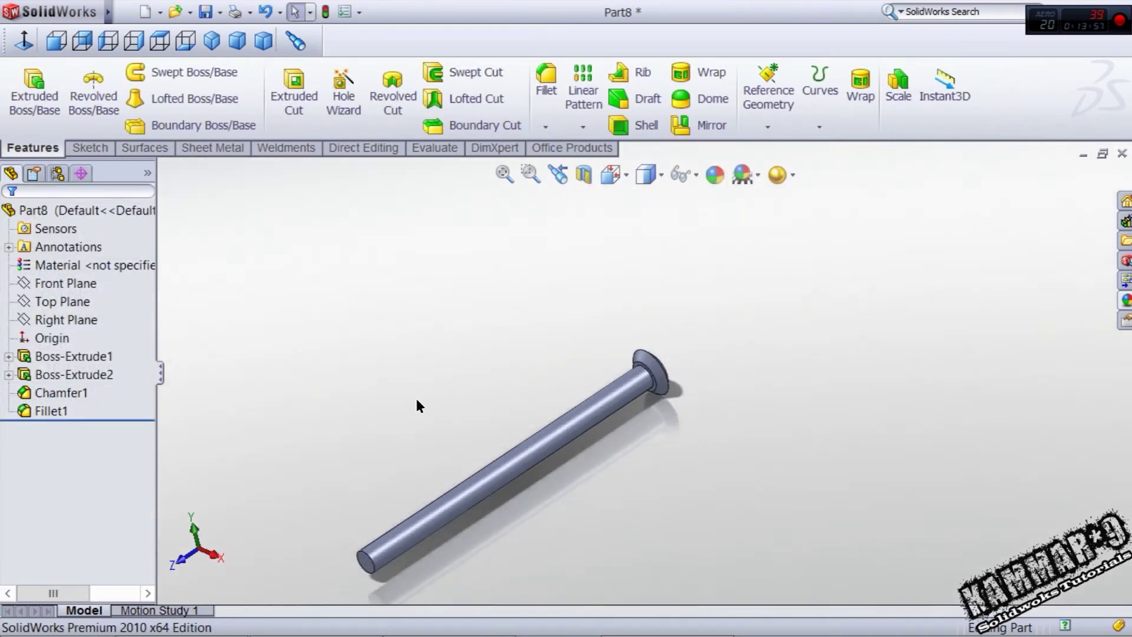
# Start a sketch on the end face of the shaft opposite the head
pyautogui.scroll(-8, 348, 549)
pyautogui.click(325, 516)
pyautogui.click(448, 459)
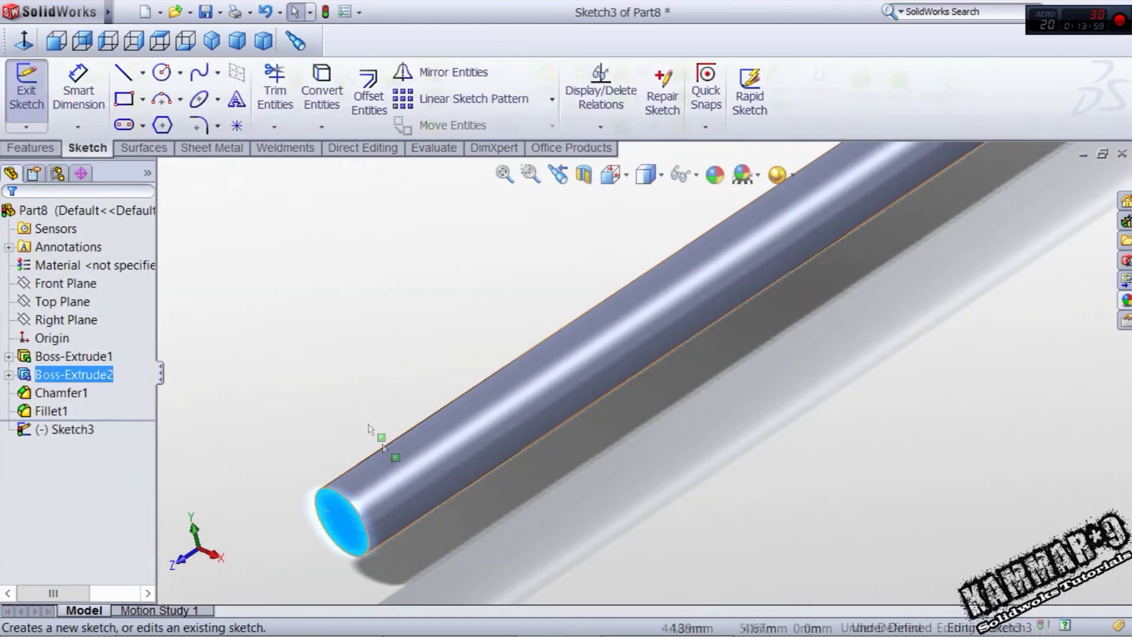
pyautogui.click(158, 77)
pyautogui.moveTo(345, 532); pyautogui.dragTo(353, 522, button='middle')
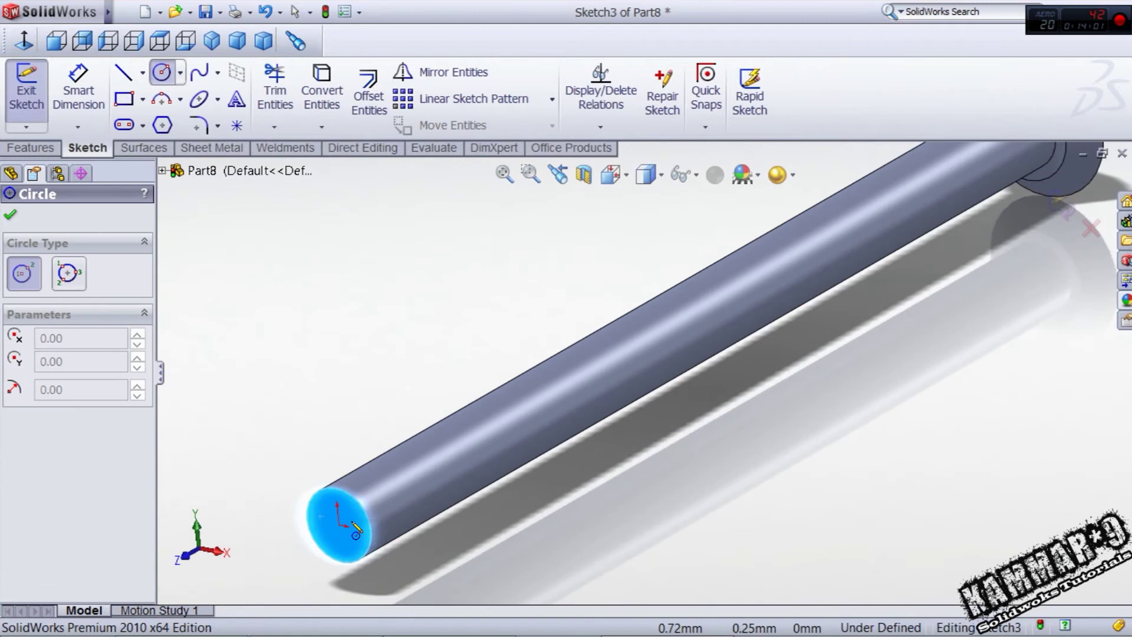
pyautogui.press('Escape')
# Offset the outline of the shaft's end face outward by 1 mm
pyautogui.click(368, 94)
pyautogui.write('1')
pyautogui.press('Return')
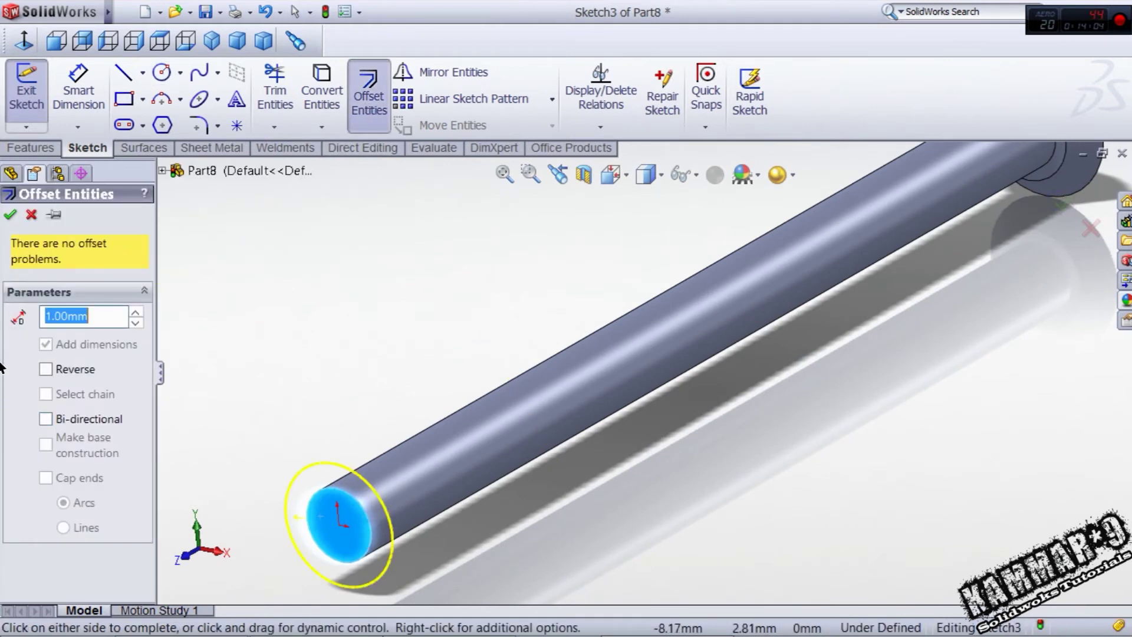
pyautogui.click(10, 215)
# Extrude the offset circle 0.5 mm as a flange merged with the shaft's end
pyautogui.click(33, 148)
pyautogui.click(34, 95)
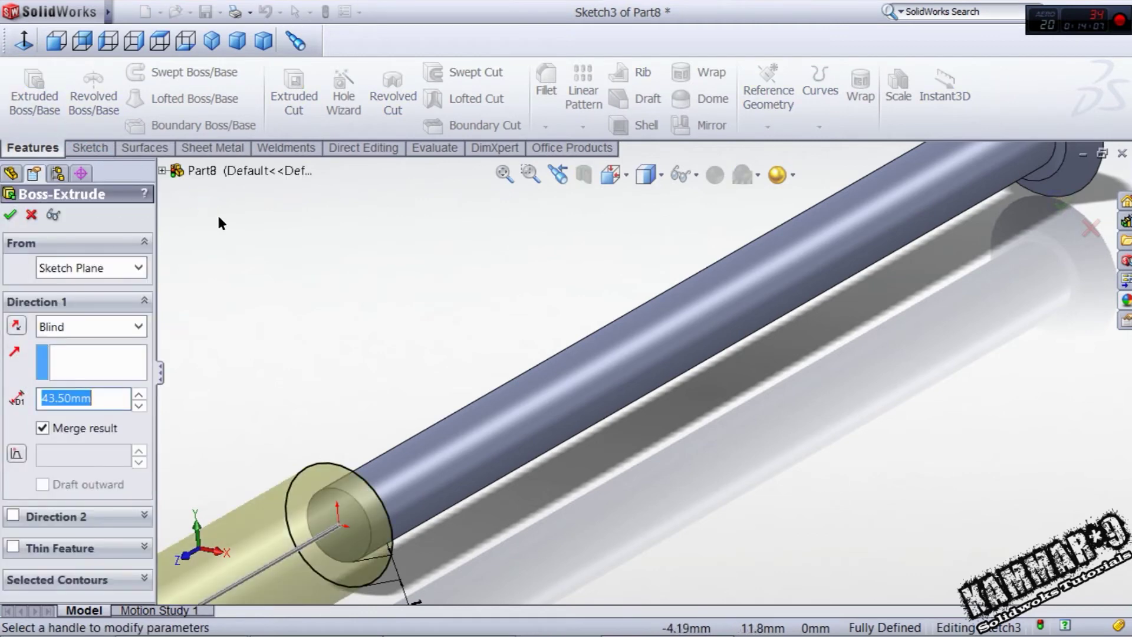
pyautogui.write('0.5')
pyautogui.press('Return')
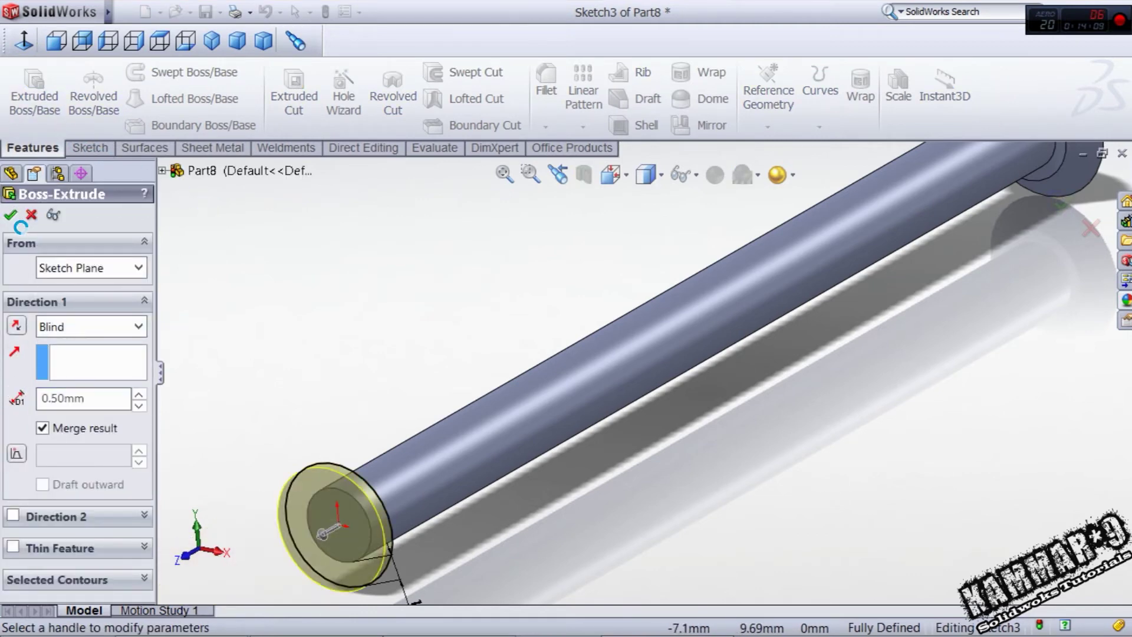
pyautogui.press('f')
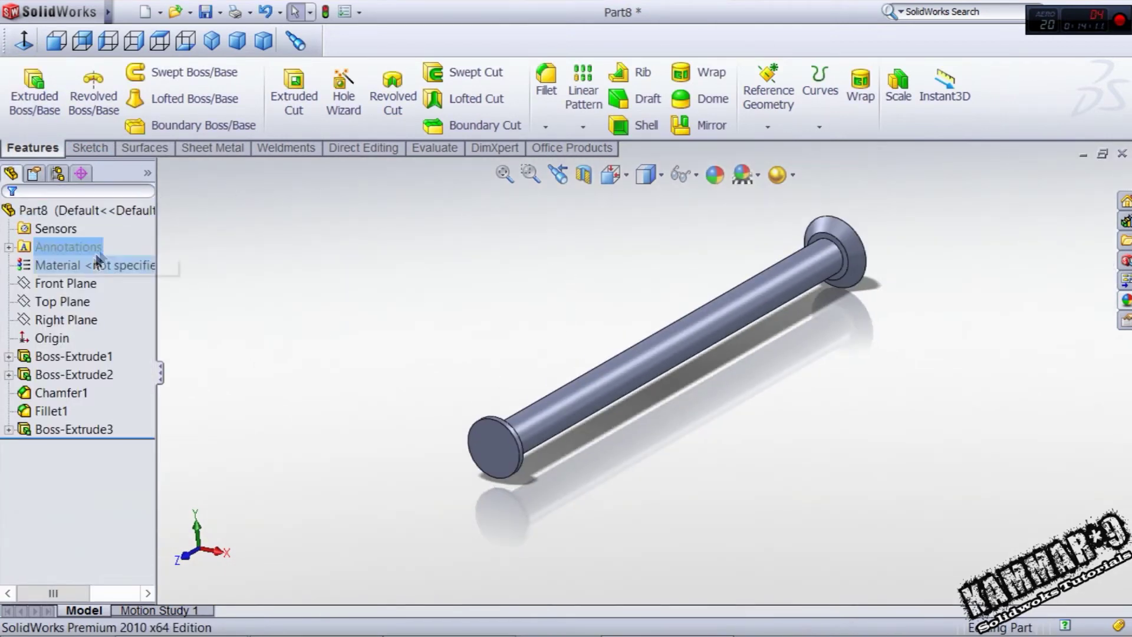
# Assign Cast Alloy Steel as the new pin's material
pyautogui.rightClick(97, 264)
pyautogui.click(152, 370)
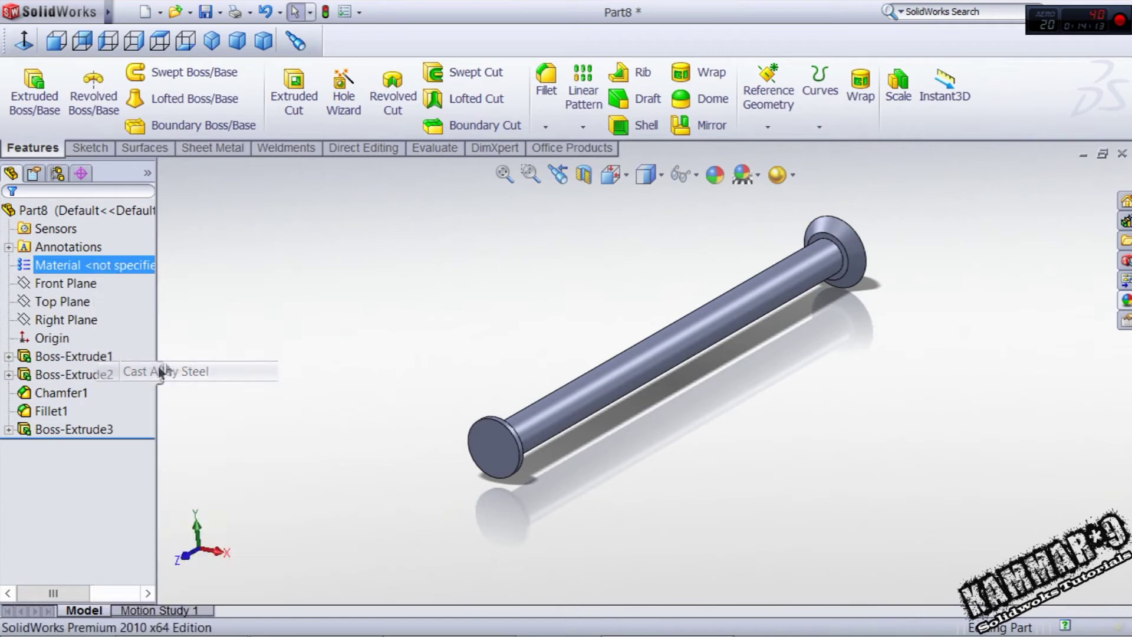
# Save the new pin as Part8 and return to the Assem2 assembly
pyautogui.hotkey('ctrl', 's')
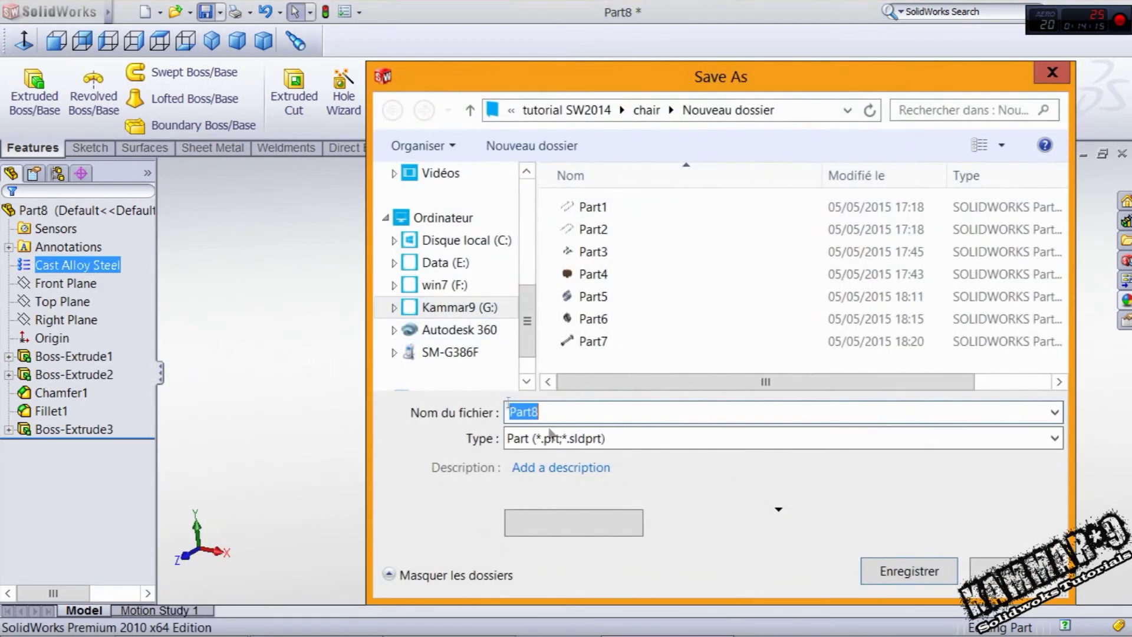
pyautogui.click(878, 575)
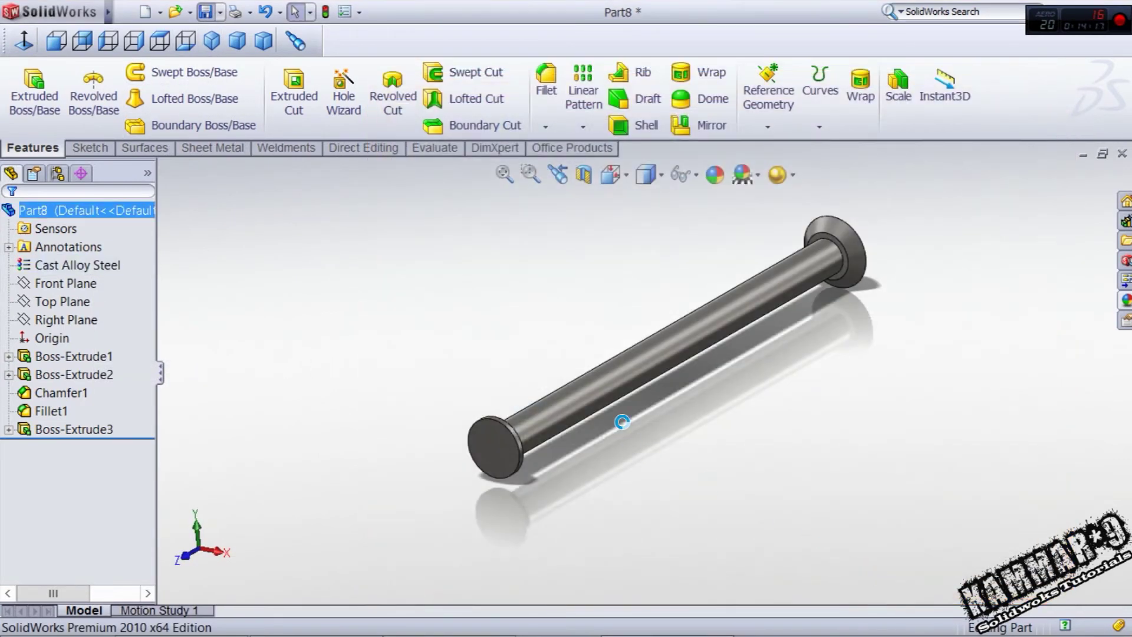
pyautogui.hotkey('ctrl', 'Tab')
pyautogui.click(504, 221)
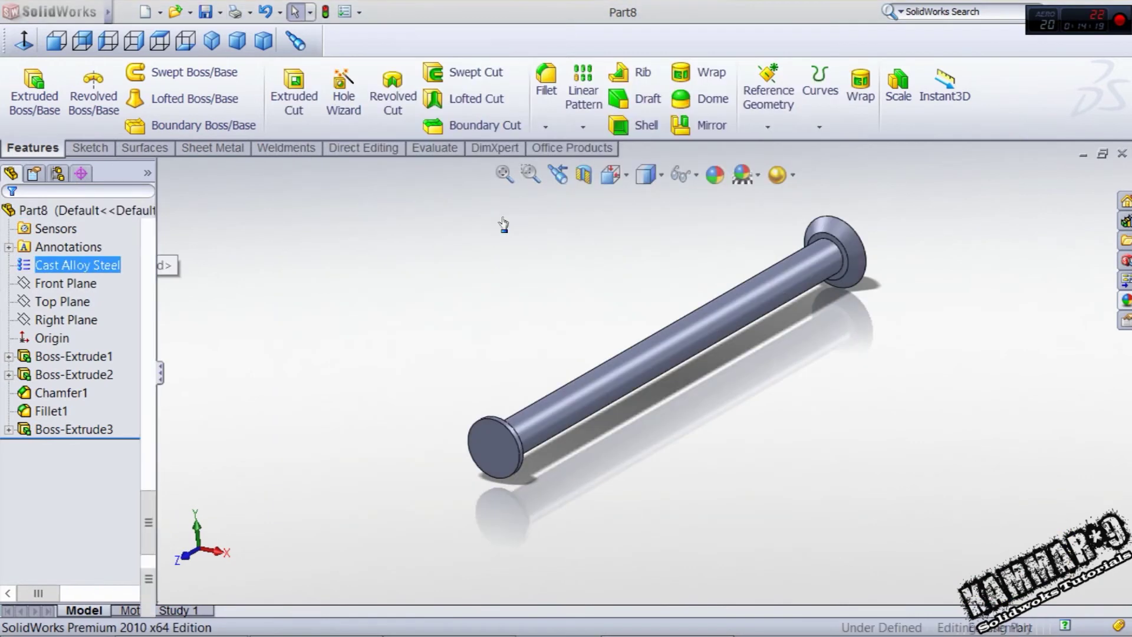
# Insert the Part8 pin into the assembly near the lower recessed hole in the leg
pyautogui.scroll(-10, 599, 377)
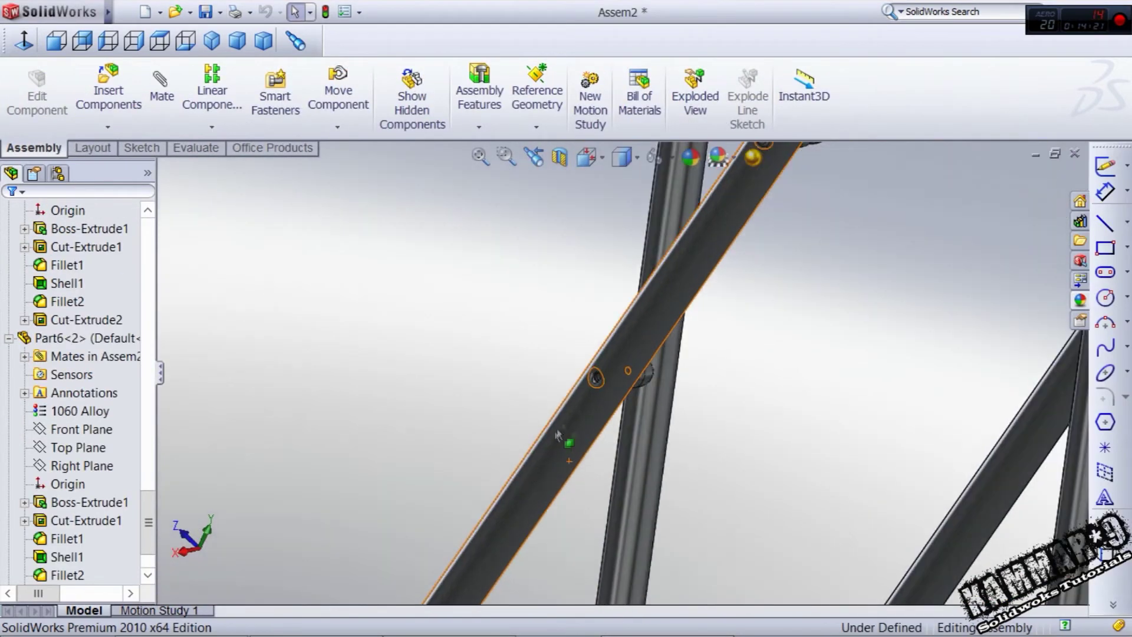
pyautogui.scroll(-3, 603, 371)
pyautogui.click(114, 87)
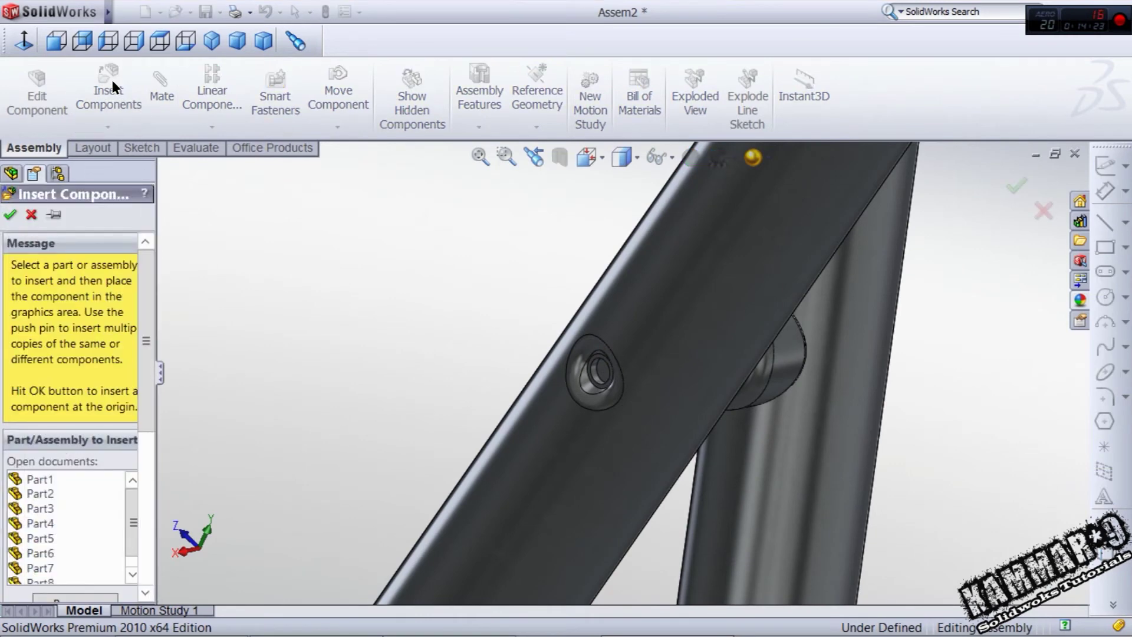
pyautogui.click(74, 568)
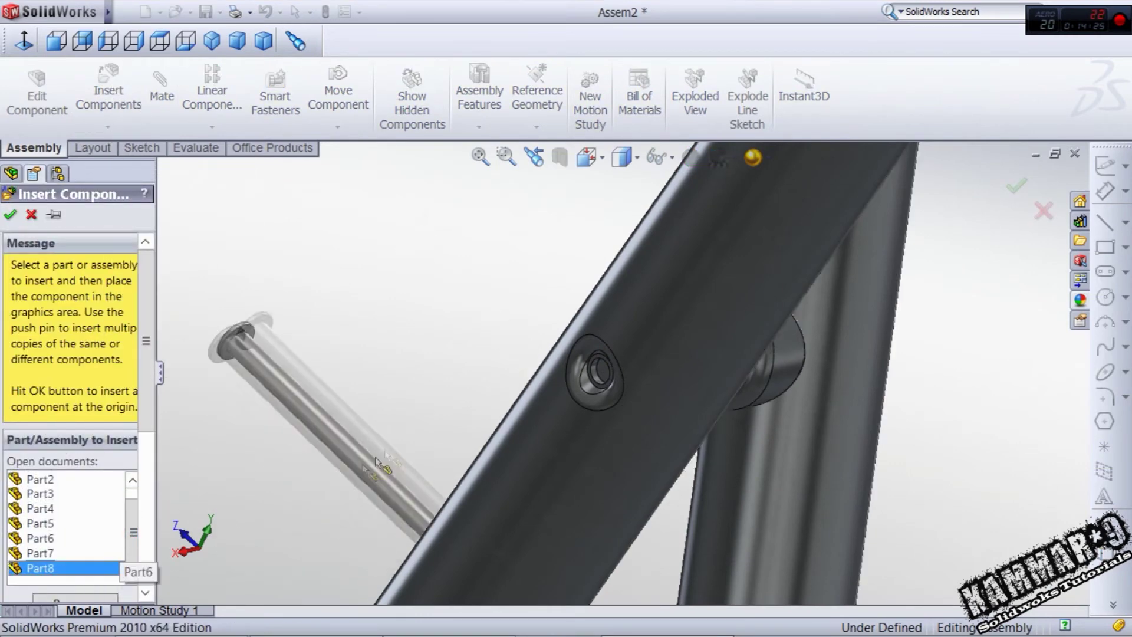
pyautogui.click(491, 331)
# Mate Part8's shaft concentric with the leg's recessed hole and flip the mate alignment
pyautogui.click(611, 208)
pyautogui.scroll(-3, 599, 379)
pyautogui.click(586, 371)
pyautogui.scroll(2, 596, 401)
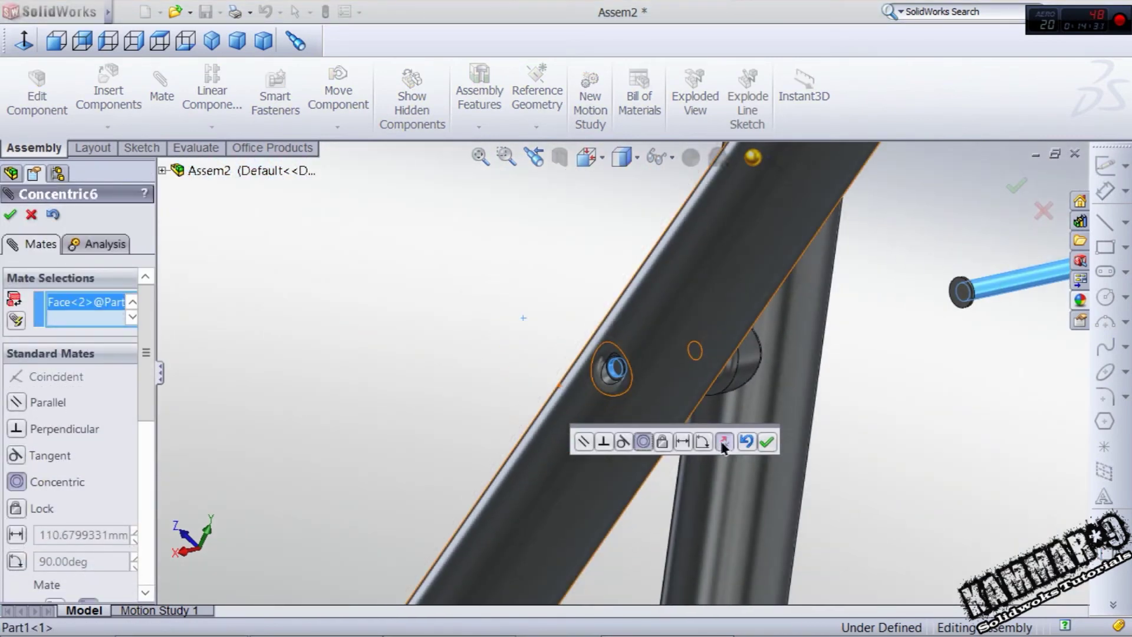
pyautogui.click(721, 444)
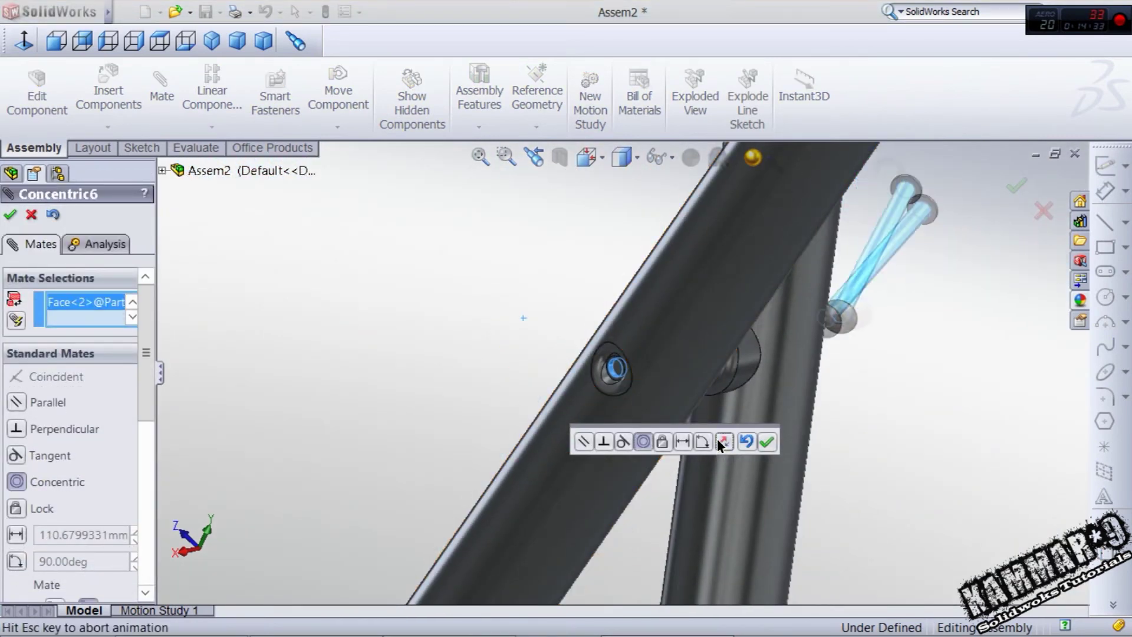
pyautogui.click(765, 442)
# Seat Part8 in the leg's recessed hole with a coincident mate between their contact faces
pyautogui.scroll(-2, 735, 370)
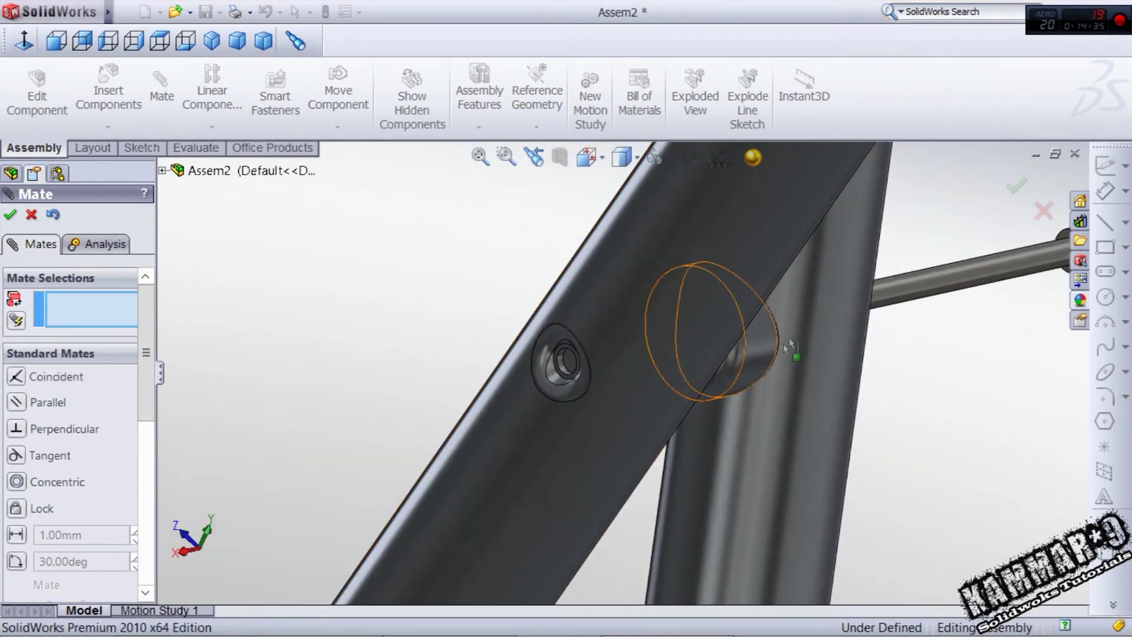
pyautogui.moveTo(891, 293); pyautogui.dragTo(387, 443)
pyautogui.scroll(-3, 555, 400)
pyautogui.click(610, 346)
pyautogui.scroll(3, 597, 350)
pyautogui.moveTo(574, 374); pyautogui.dragTo(343, 420, button='middle')
pyautogui.scroll(-3, 407, 408)
pyautogui.click(415, 408)
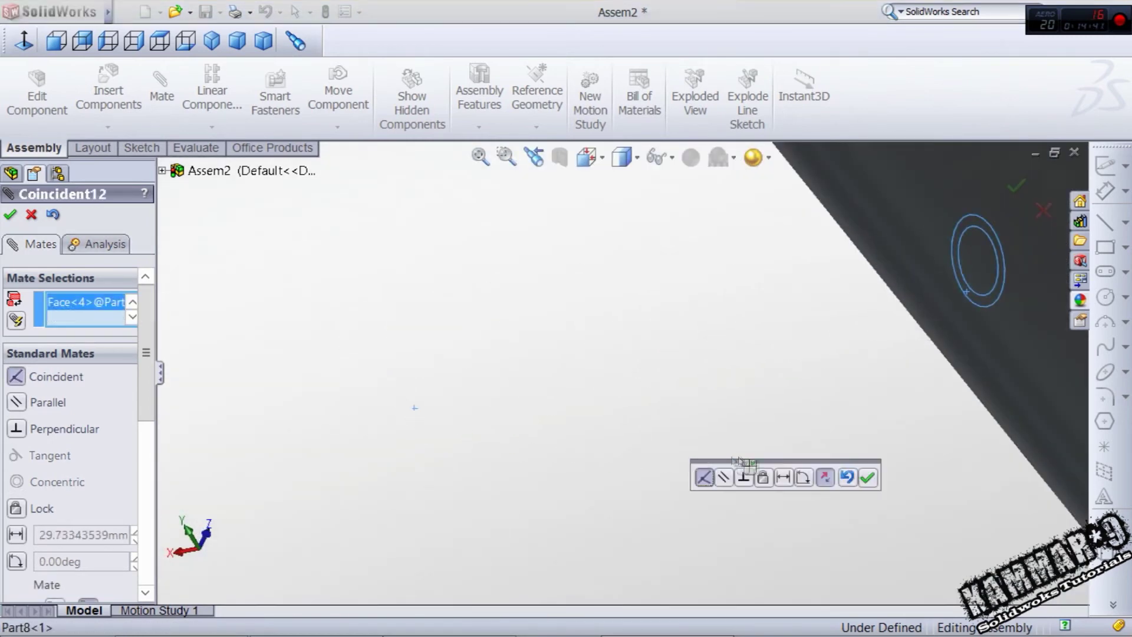
pyautogui.click(862, 476)
pyautogui.moveTo(771, 347); pyautogui.dragTo(890, 344, button='middle')
pyautogui.scroll(3, 889, 344)
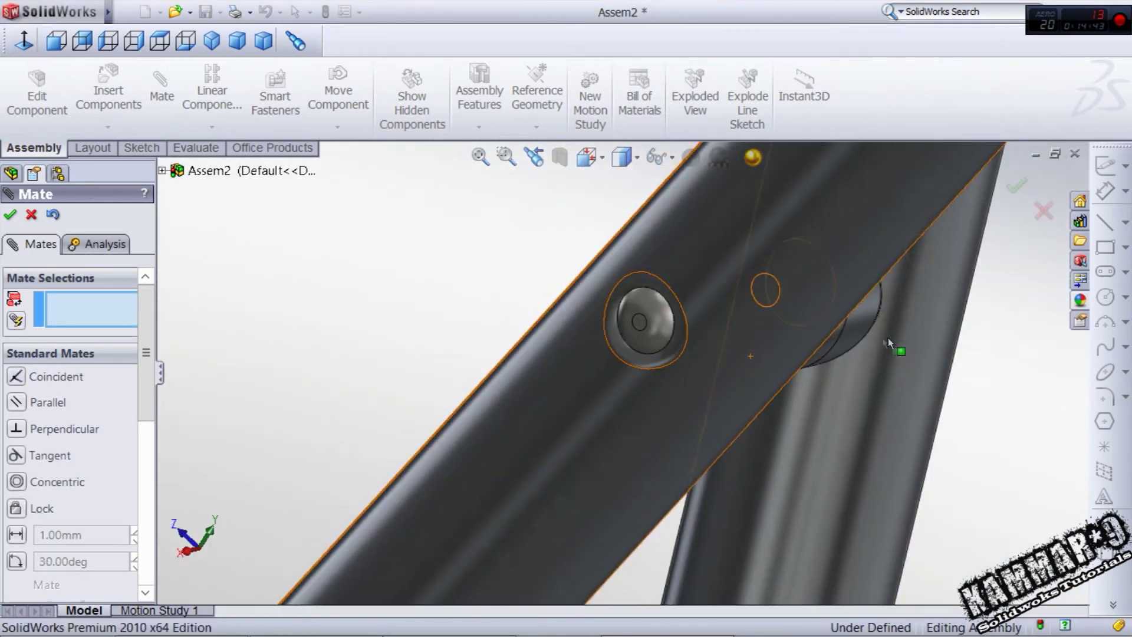
pyautogui.click(10, 219)
# Collapse the expanded components Part6, Part2, Part1 and Part3 in the feature tree and widen the tree
pyautogui.moveTo(423, 270); pyautogui.dragTo(637, 406, button='middle')
pyautogui.scroll(5, 636, 413)
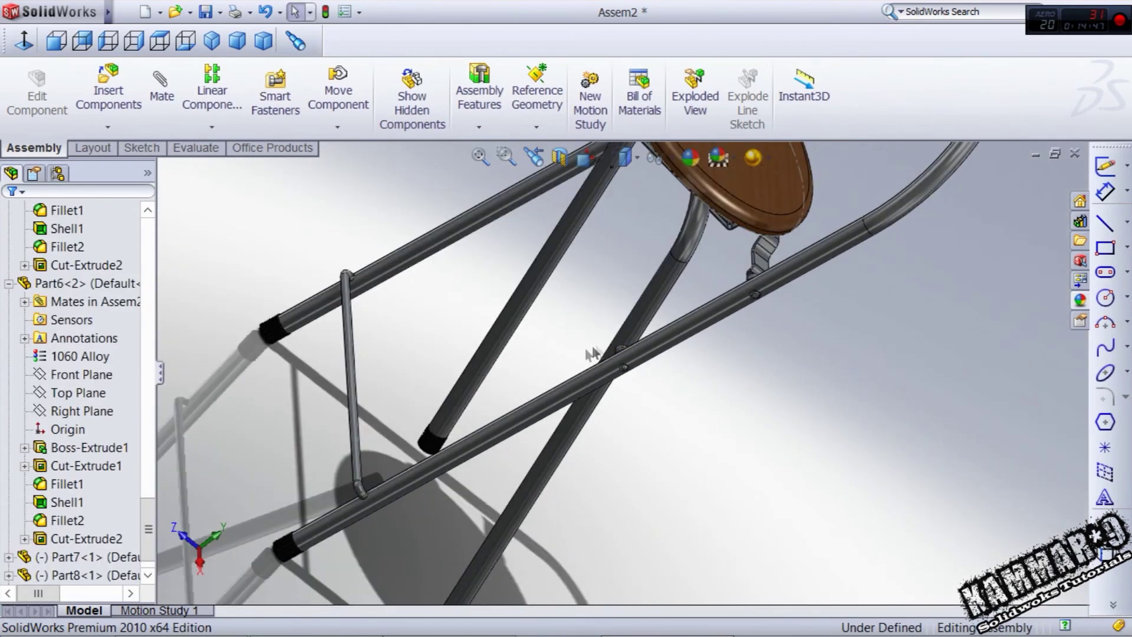
pyautogui.scroll(-1, 88, 407)
pyautogui.click(8, 248)
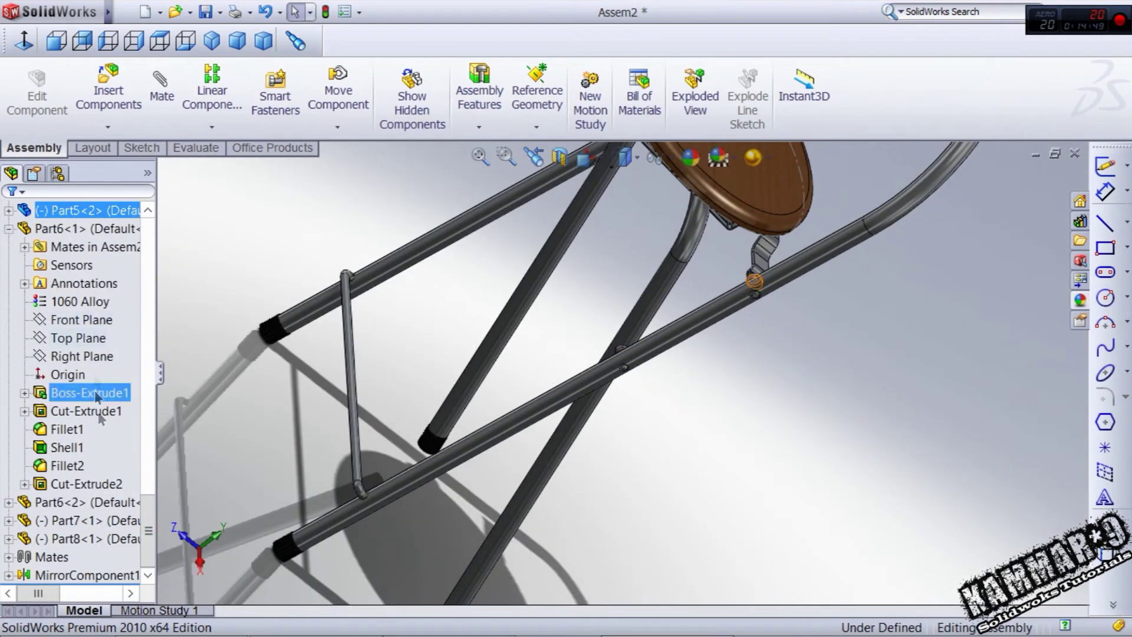
pyautogui.click(8, 229)
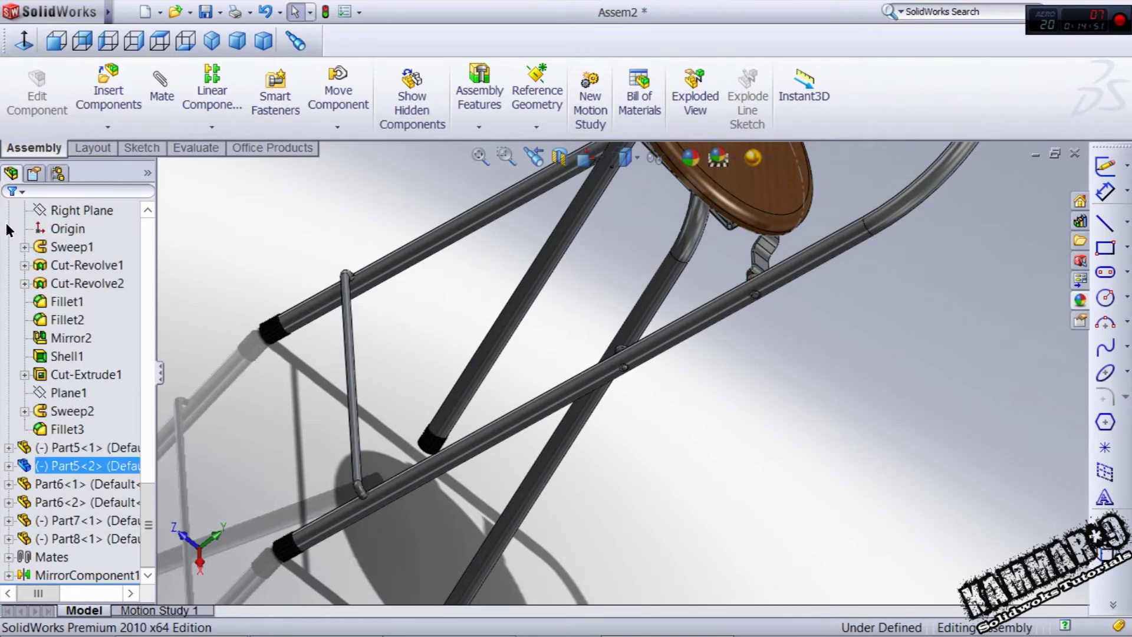
pyautogui.scroll(3, 37, 413)
pyautogui.click(38, 389)
pyautogui.scroll(6, 18, 271)
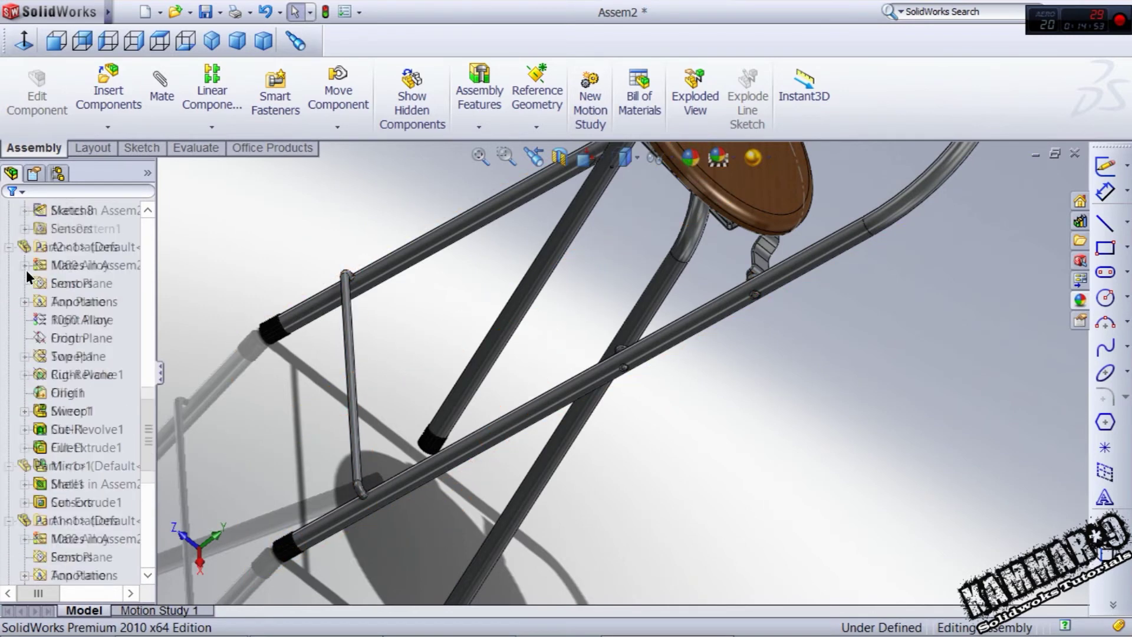
pyautogui.click(8, 302)
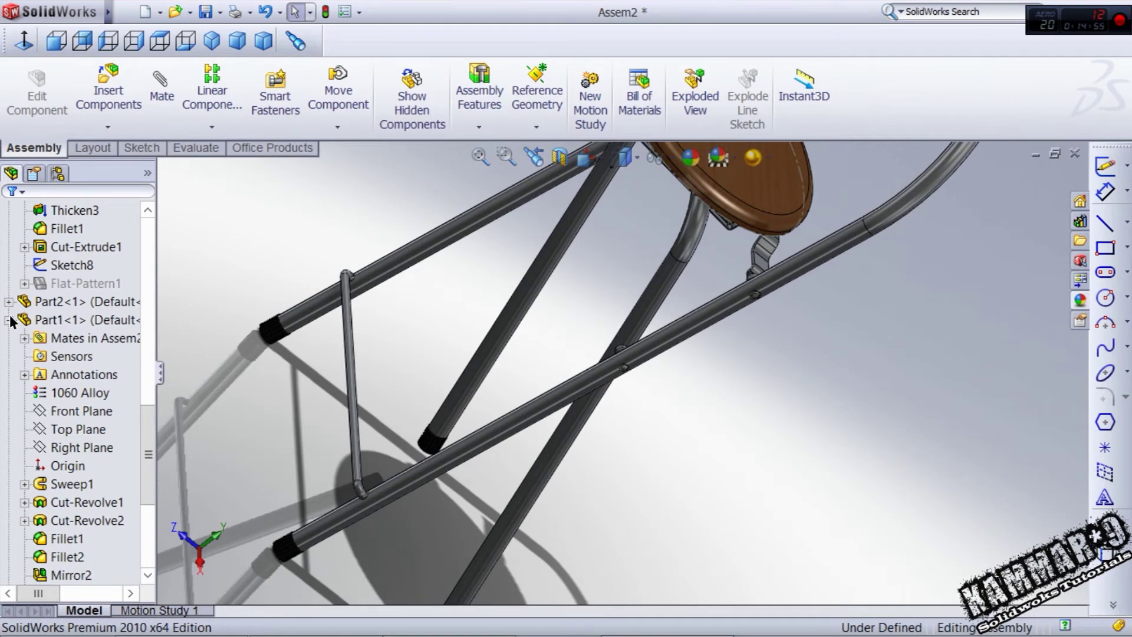
pyautogui.click(8, 320)
pyautogui.scroll(6, 21, 245)
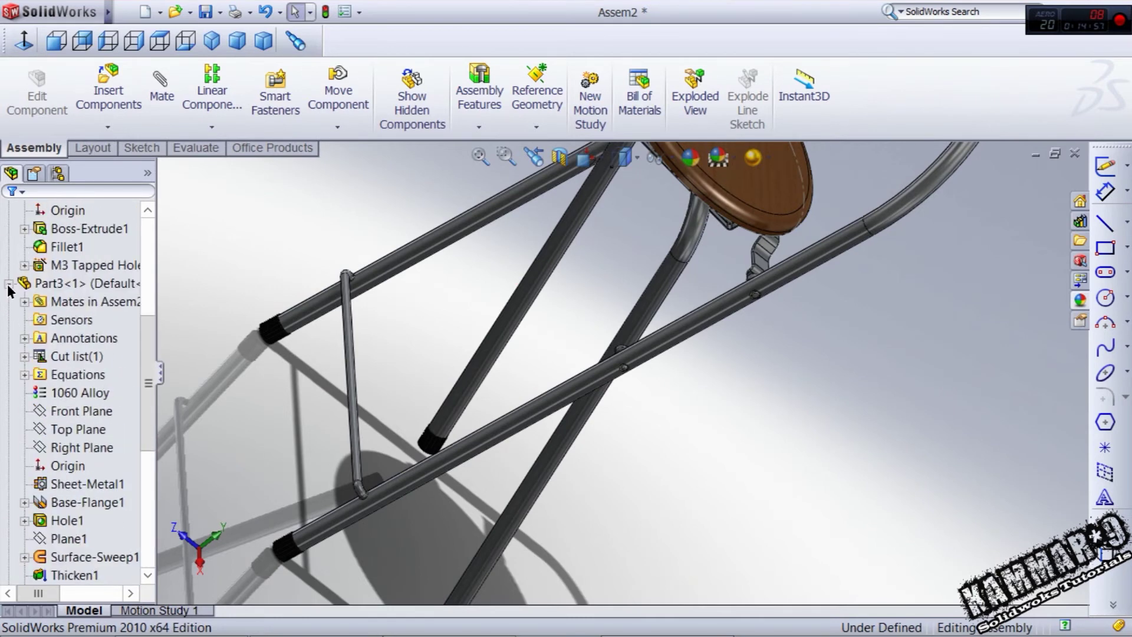
pyautogui.click(8, 284)
pyautogui.moveTo(146, 406); pyautogui.dragTo(308, 433)
# Edit MirrorComponent1 and add Part6-1 and Part7-1 to the components to mirror
pyautogui.click(75, 575)
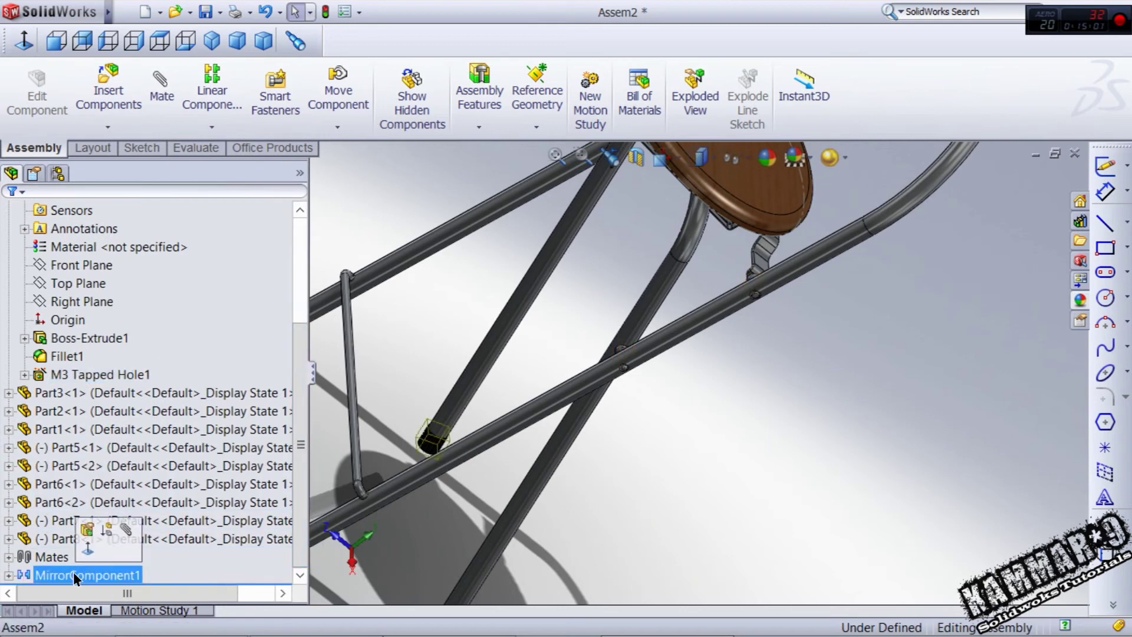
pyautogui.click(90, 534)
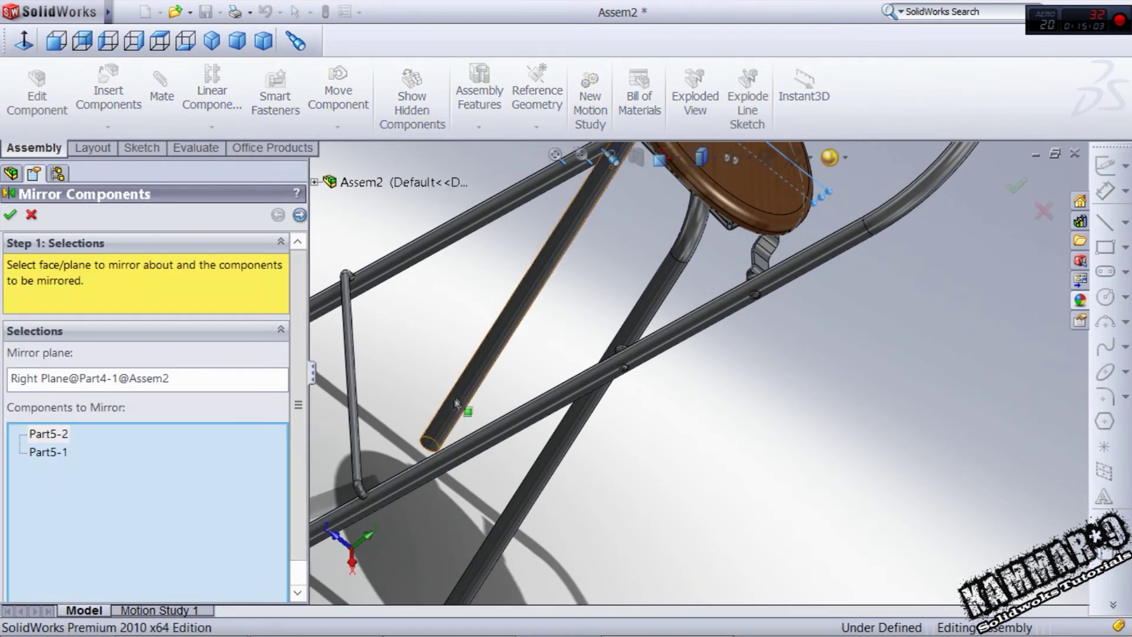
pyautogui.scroll(3, 707, 389)
pyautogui.scroll(-2, 697, 384)
pyautogui.moveTo(697, 384); pyautogui.dragTo(601, 330, button='middle')
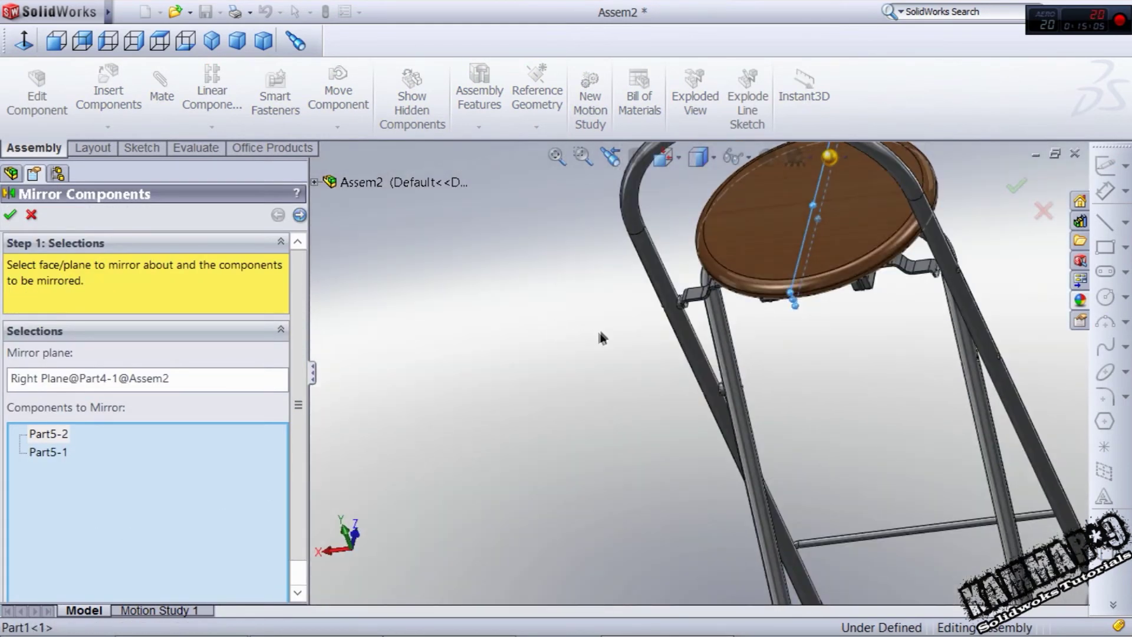
pyautogui.moveTo(712, 369)
pyautogui.mouseDown(button='middle')
pyautogui.moveTo(762, 330)
pyautogui.moveTo(705, 356)
pyautogui.mouseUp(button='middle')
pyautogui.scroll(-6, 677, 341)
pyautogui.click(593, 365)
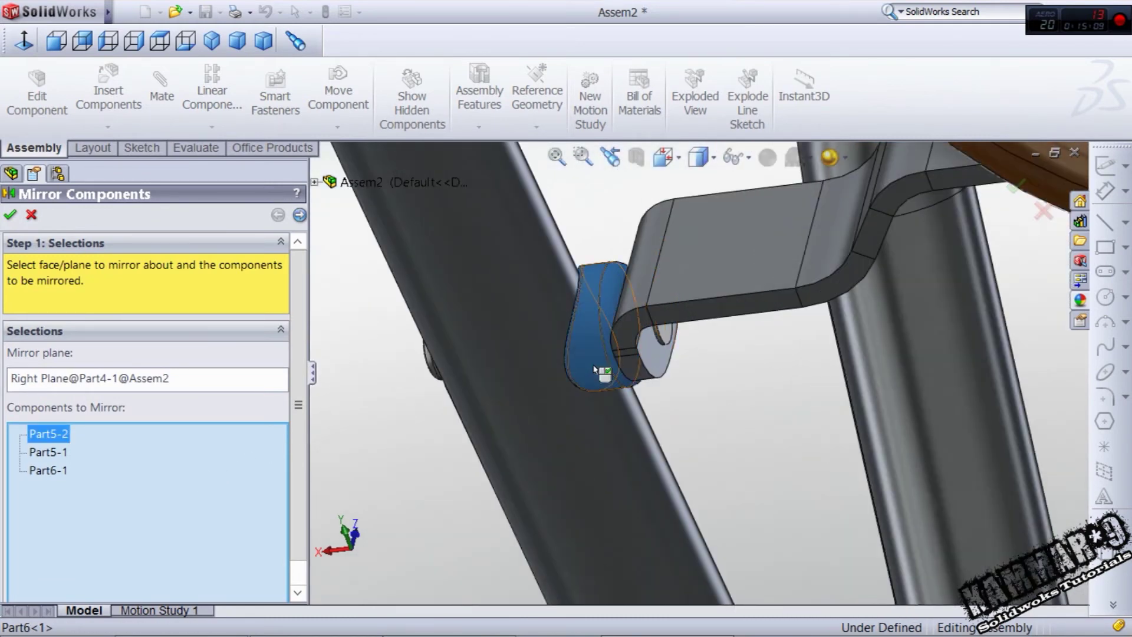
pyautogui.click(660, 334)
# Add Part6-2 and Part8-1 to the components to mirror
pyautogui.scroll(4, 659, 413)
pyautogui.scroll(3, 659, 408)
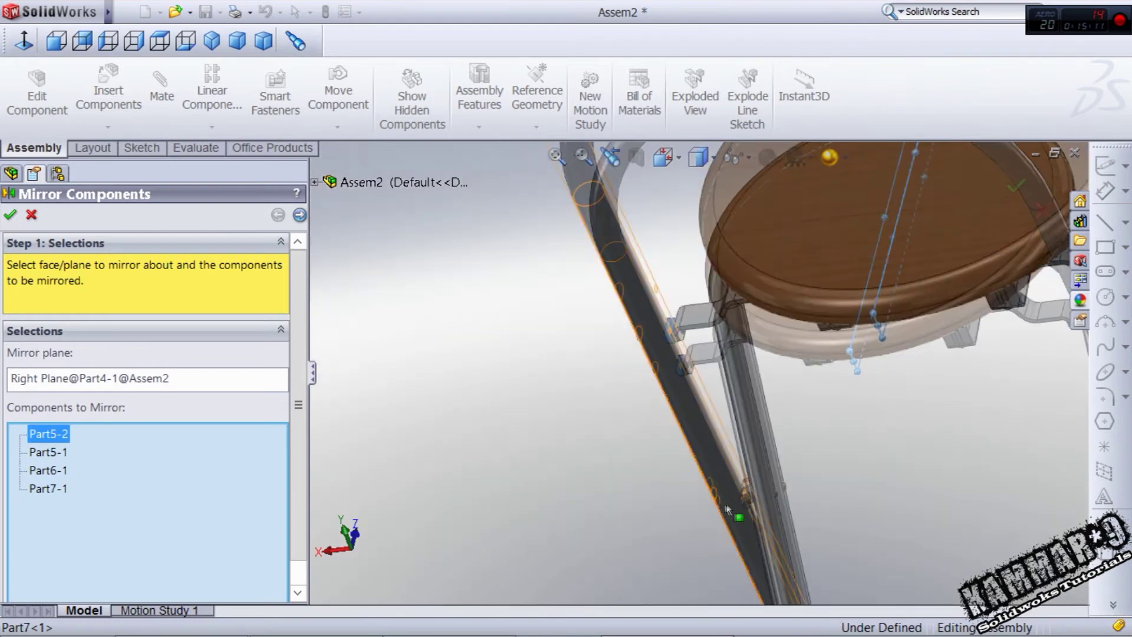
pyautogui.scroll(-5, 765, 452)
pyautogui.click(736, 427)
pyautogui.scroll(-2, 736, 427)
pyautogui.click(889, 390)
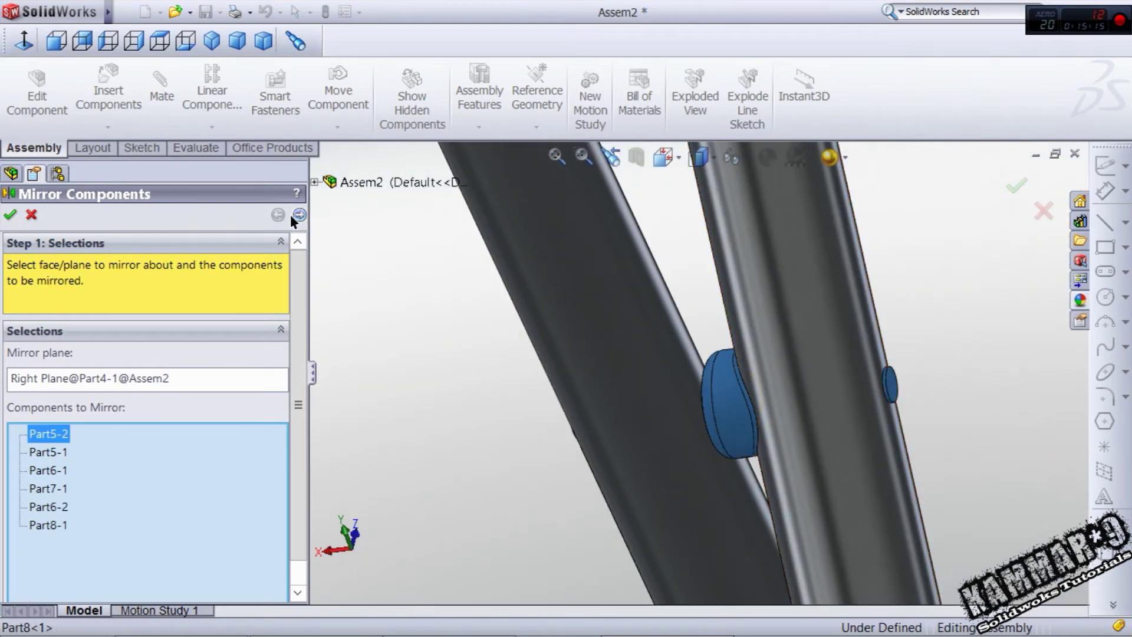
# Proceed to the mirror's orientation stage, check the previewed copies on the opposite leg and accept the mirror
pyautogui.click(299, 215)
pyautogui.scroll(6, 387, 395)
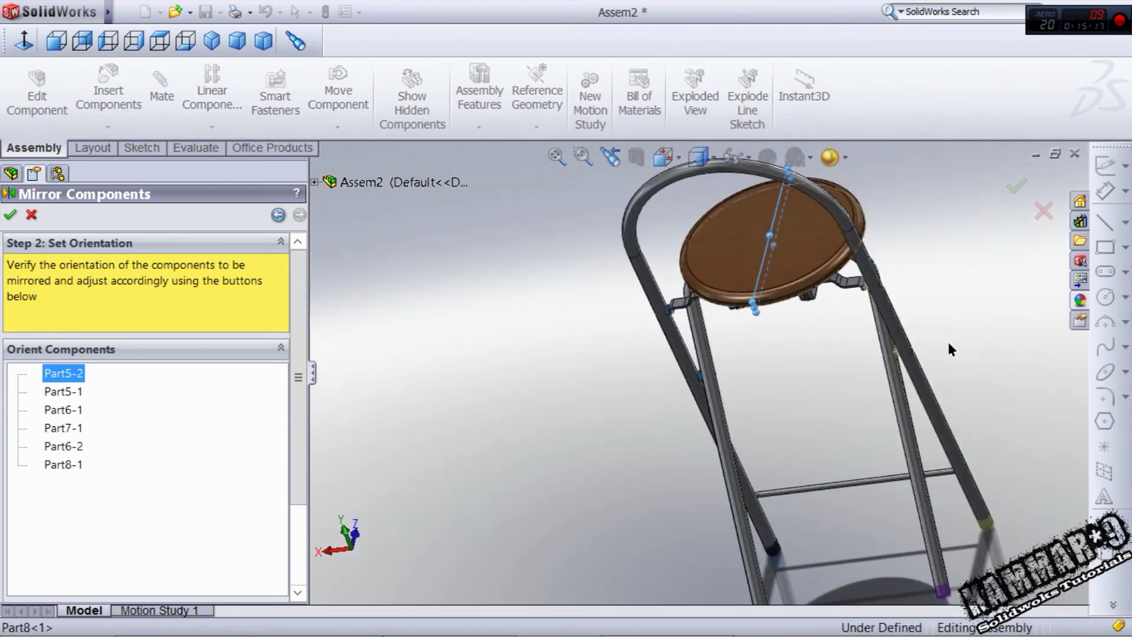
pyautogui.scroll(-6, 943, 351)
pyautogui.moveTo(771, 366); pyautogui.dragTo(766, 336, button='middle')
pyautogui.scroll(3, 702, 356)
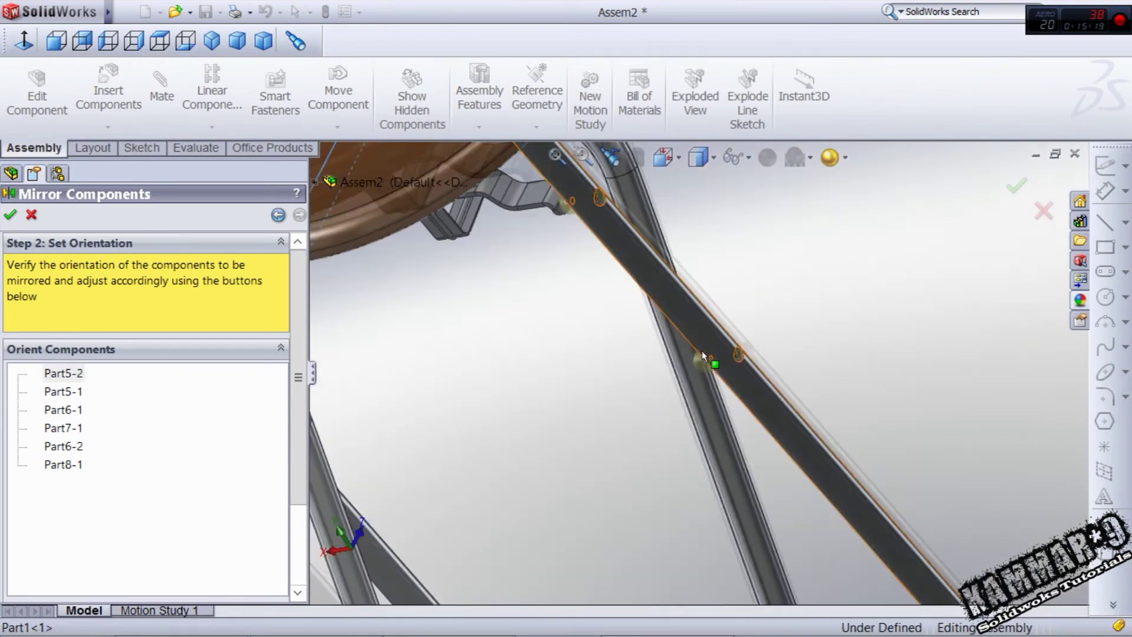
pyautogui.scroll(8, 702, 356)
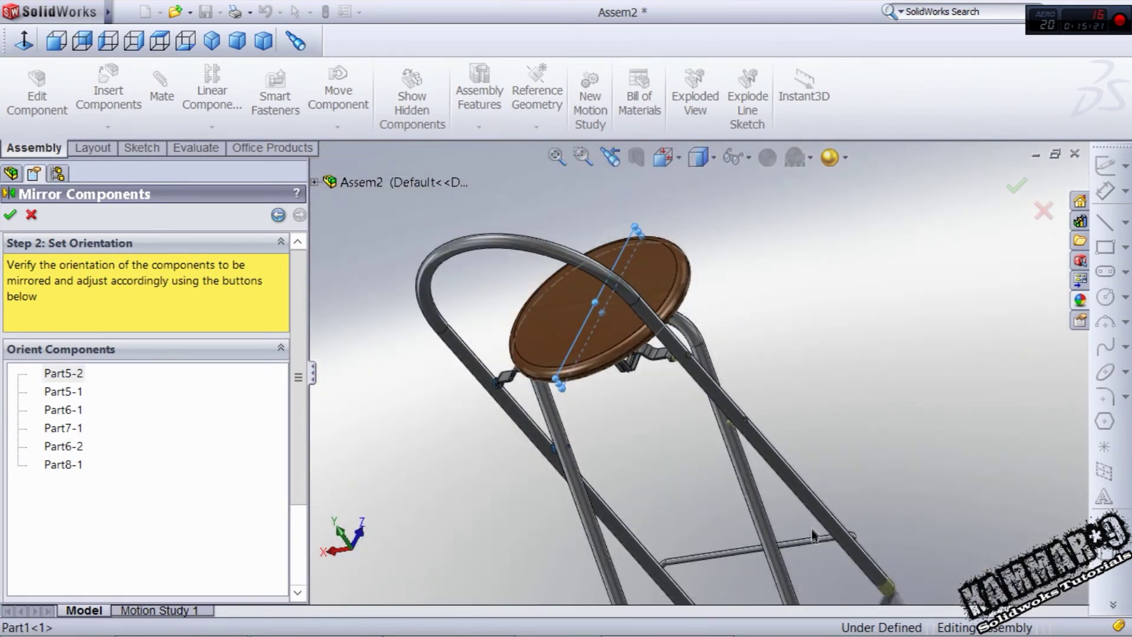
pyautogui.scroll(-5, 851, 599)
pyautogui.moveTo(854, 561); pyautogui.dragTo(868, 501, button='middle')
pyautogui.scroll(6, 868, 501)
pyautogui.scroll(-2, 663, 463)
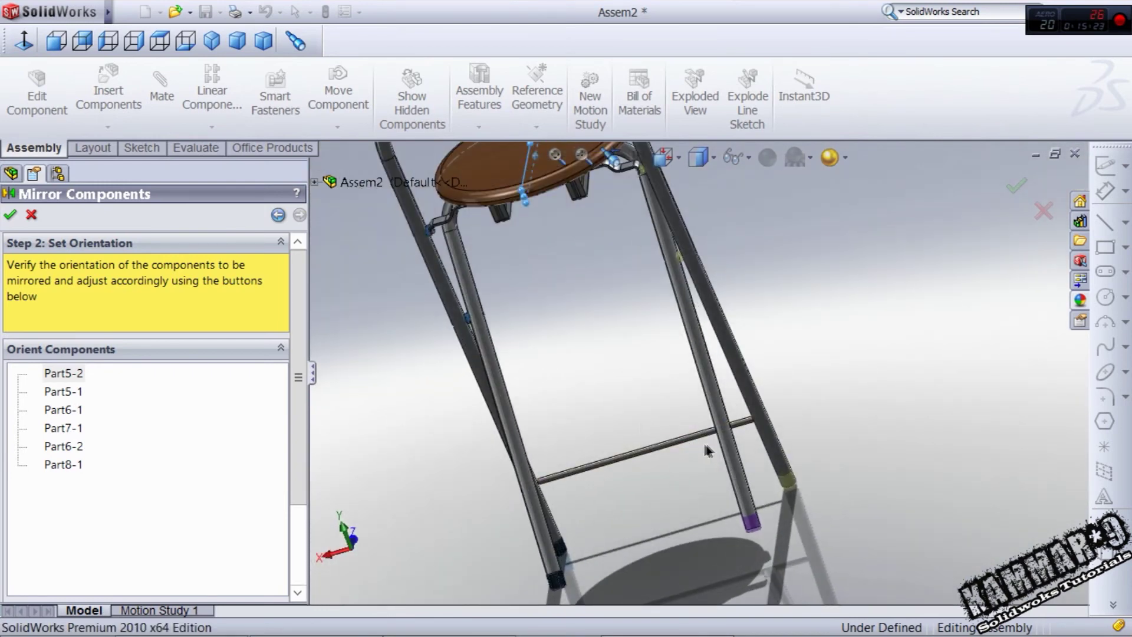
pyautogui.moveTo(707, 449); pyautogui.dragTo(368, 367, button='middle')
pyautogui.moveTo(525, 322); pyautogui.dragTo(587, 372, button='middle')
pyautogui.scroll(2, 587, 372)
pyautogui.scroll(-3, 629, 313)
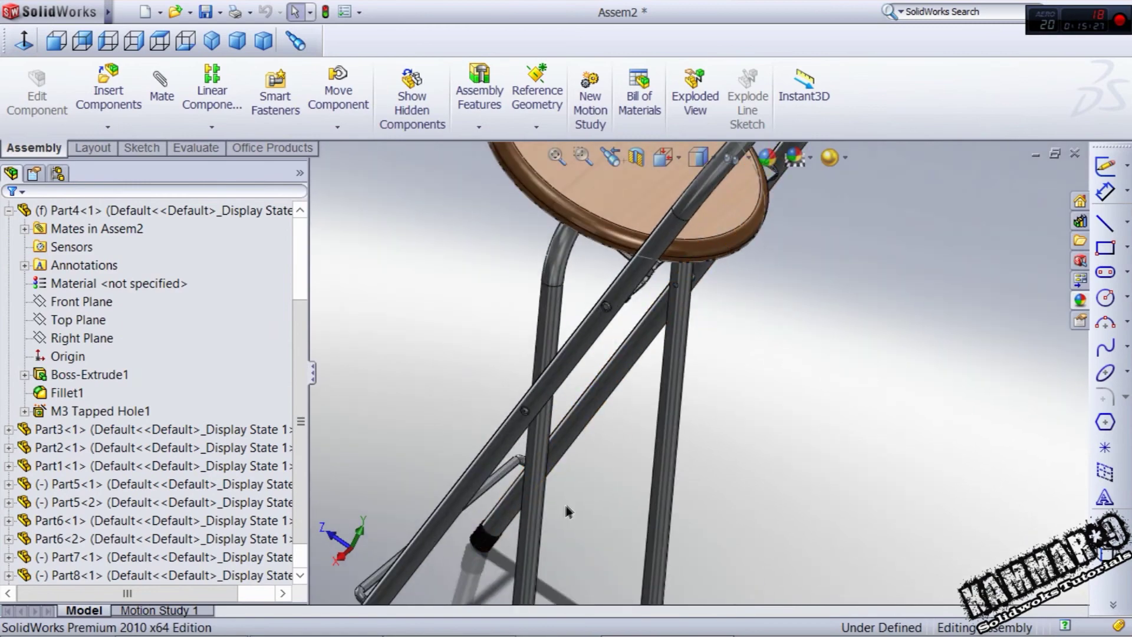
# Examine the chair with its mirrored pins and spacers from several sides
pyautogui.moveTo(472, 484); pyautogui.dragTo(396, 429)
pyautogui.scroll(4, 369, 376)
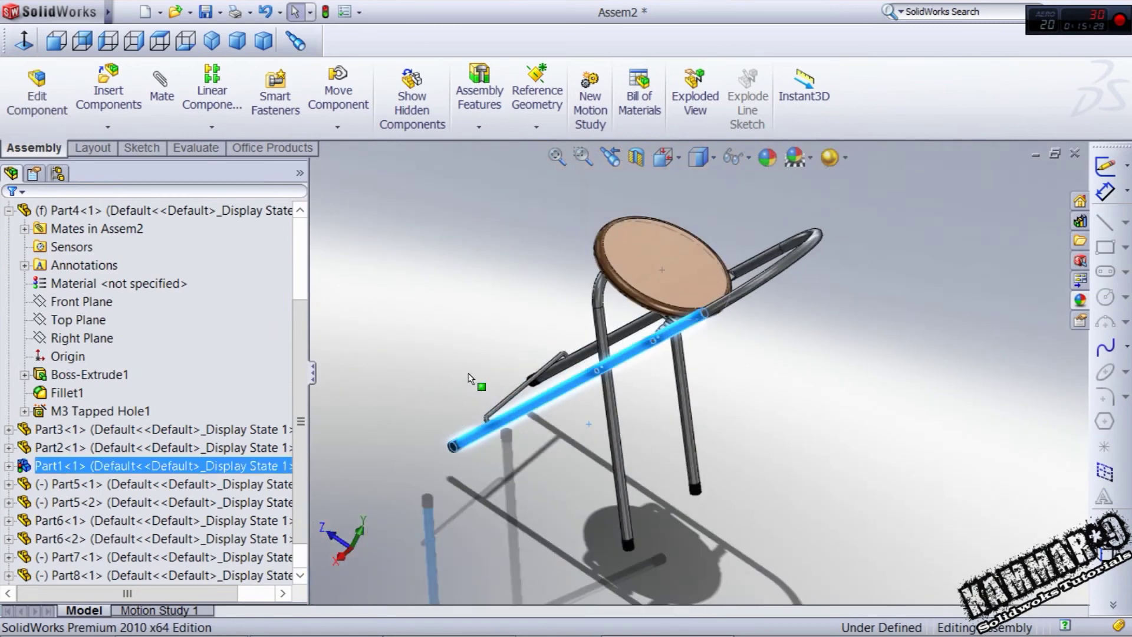
pyautogui.moveTo(472, 379); pyautogui.dragTo(596, 464, button='middle')
pyautogui.click(577, 497)
pyautogui.scroll(-6, 611, 239)
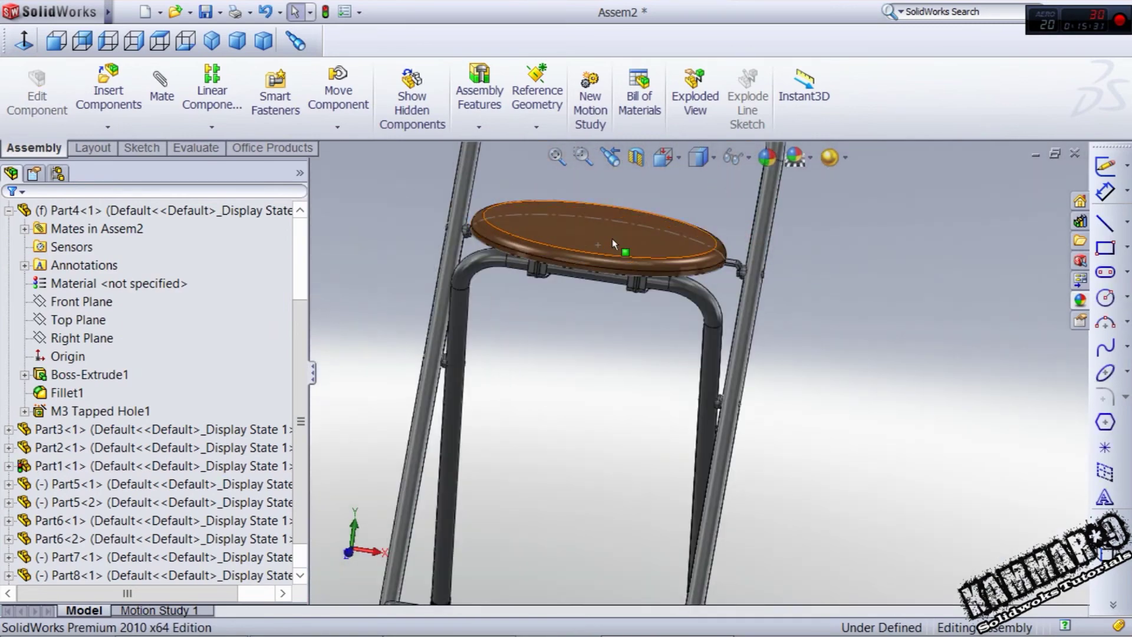
pyautogui.moveTo(601, 339); pyautogui.dragTo(599, 314, button='middle')
pyautogui.scroll(4, 608, 307)
# Examine the bracket screw holes beneath the seat and select the seat's underside face
pyautogui.scroll(-6, 735, 454)
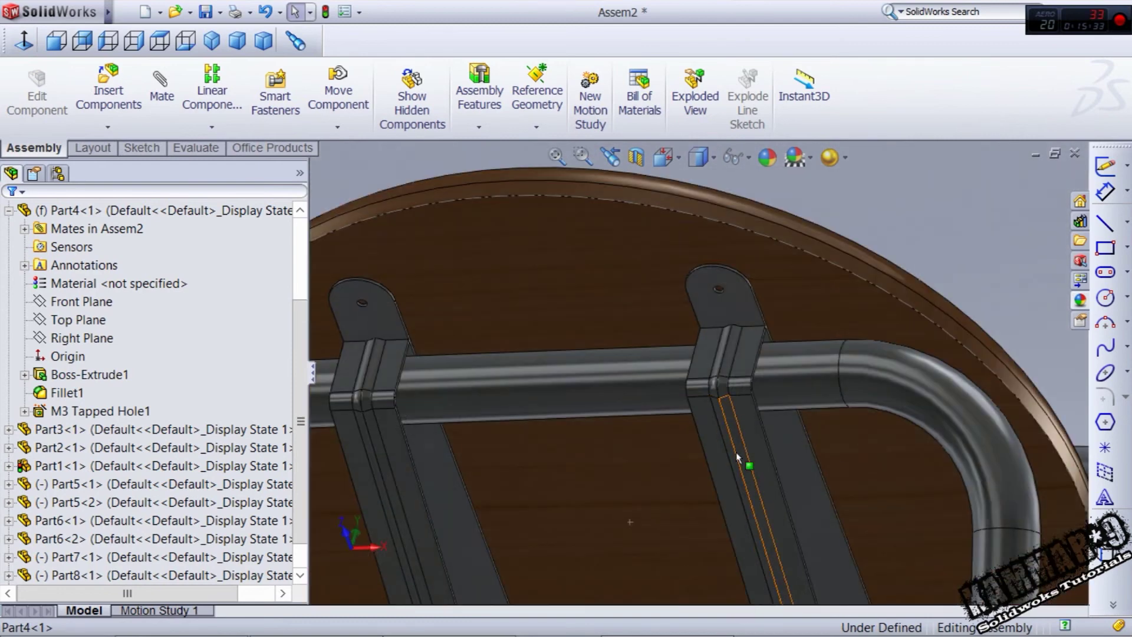
pyautogui.scroll(-3, 665, 391)
pyautogui.moveTo(660, 359); pyautogui.dragTo(666, 261, button='middle')
pyautogui.scroll(2, 666, 261)
pyautogui.scroll(2, 665, 260)
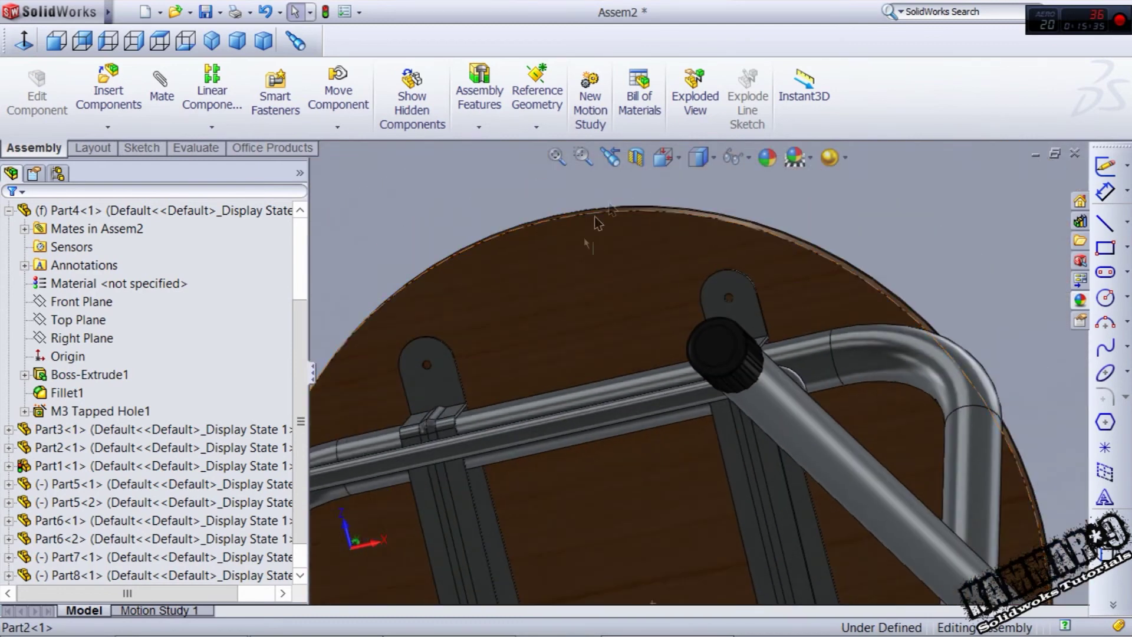
pyautogui.click(579, 255)
pyautogui.click(415, 222)
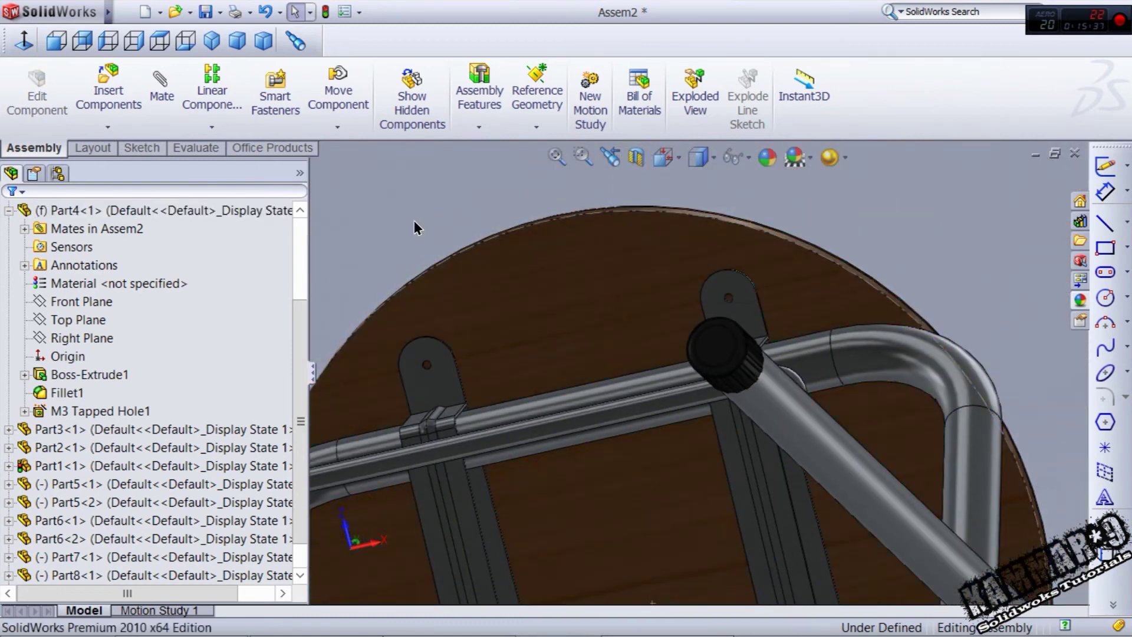
pyautogui.moveTo(454, 378); pyautogui.dragTo(442, 382, button='middle')
pyautogui.scroll(-3, 442, 381)
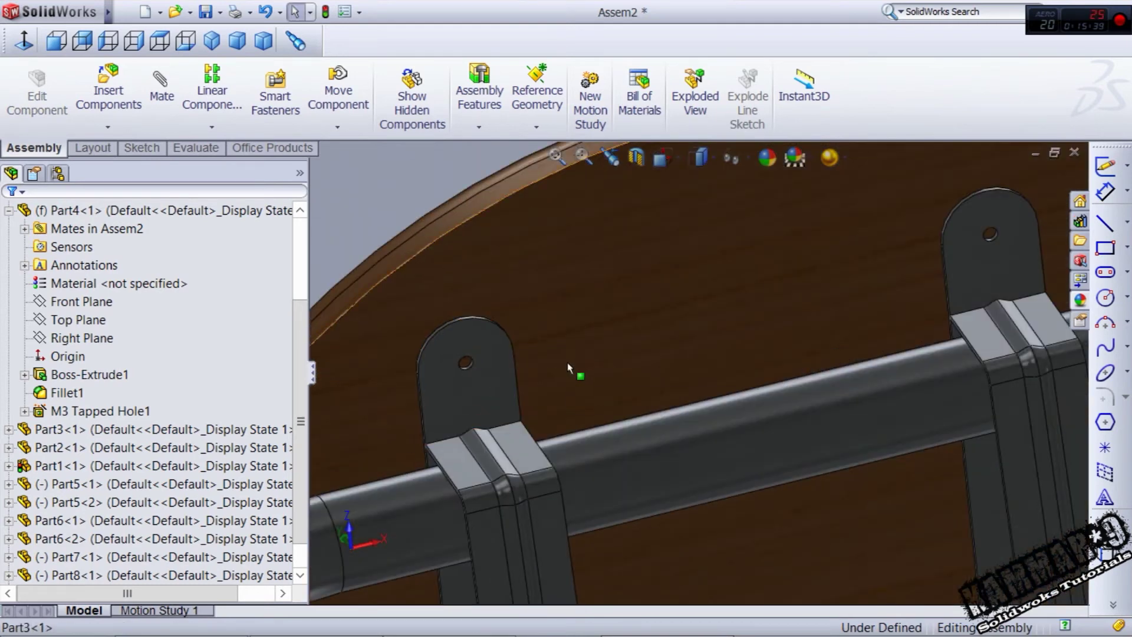
pyautogui.click(599, 286)
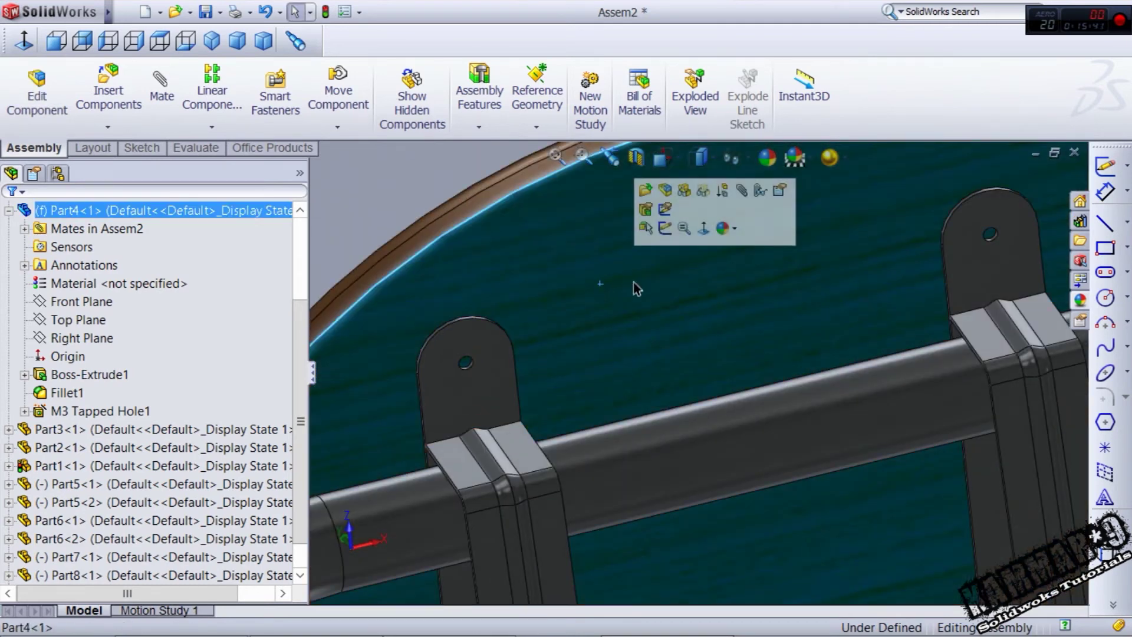
# Edit the seat part in context, start the Hole Wizard on its underside and view that face straight on for positioning
pyautogui.click(662, 193)
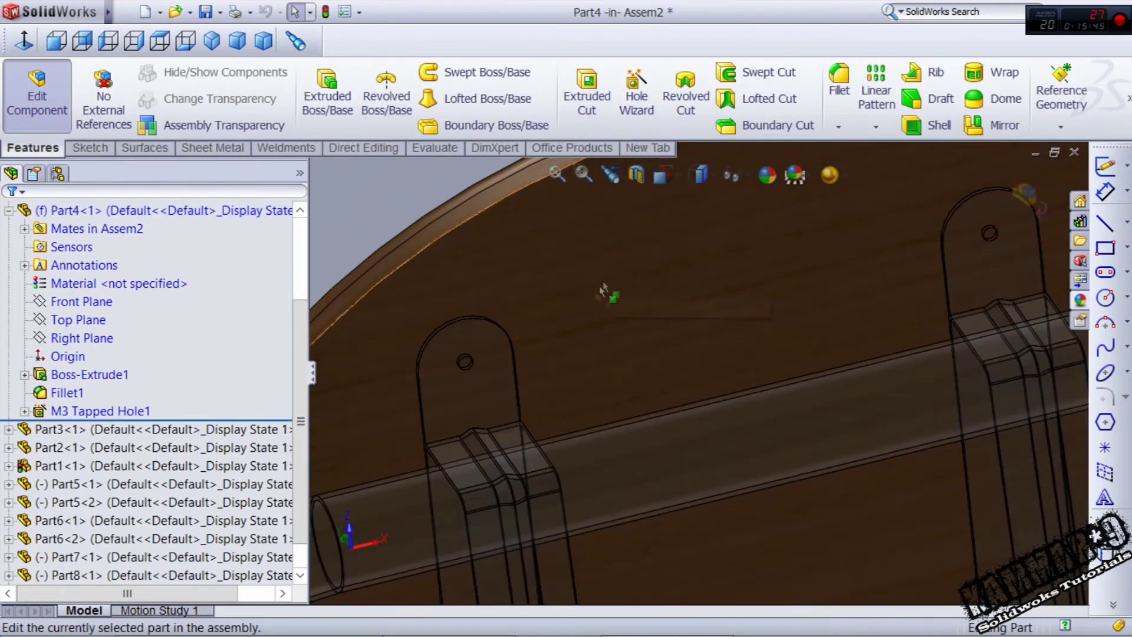
pyautogui.scroll(3, 561, 330)
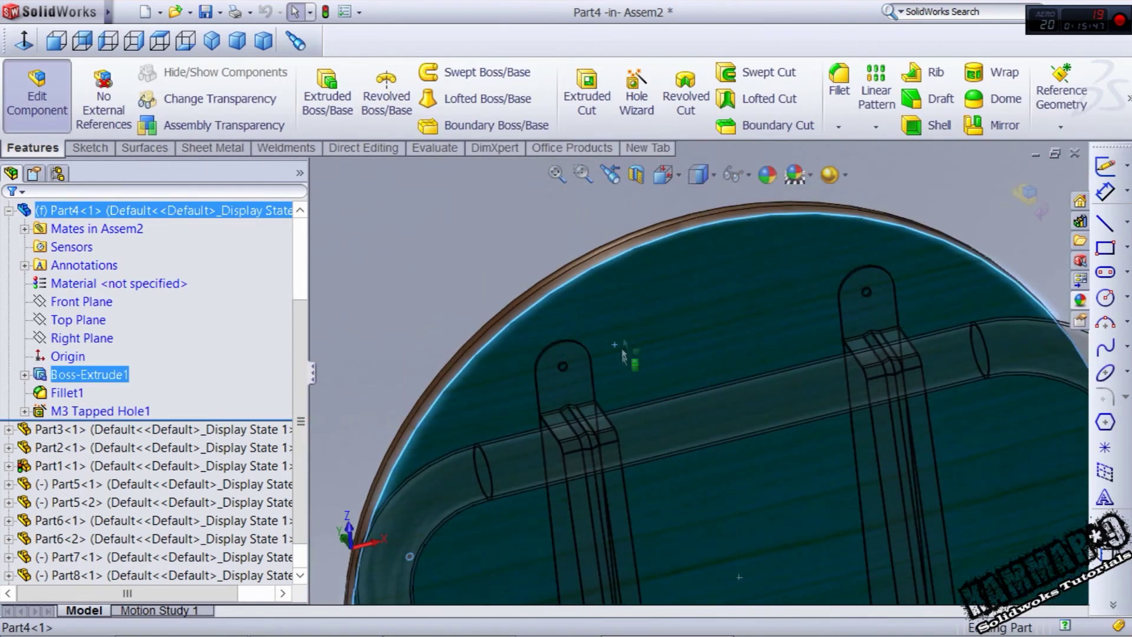
pyautogui.click(644, 105)
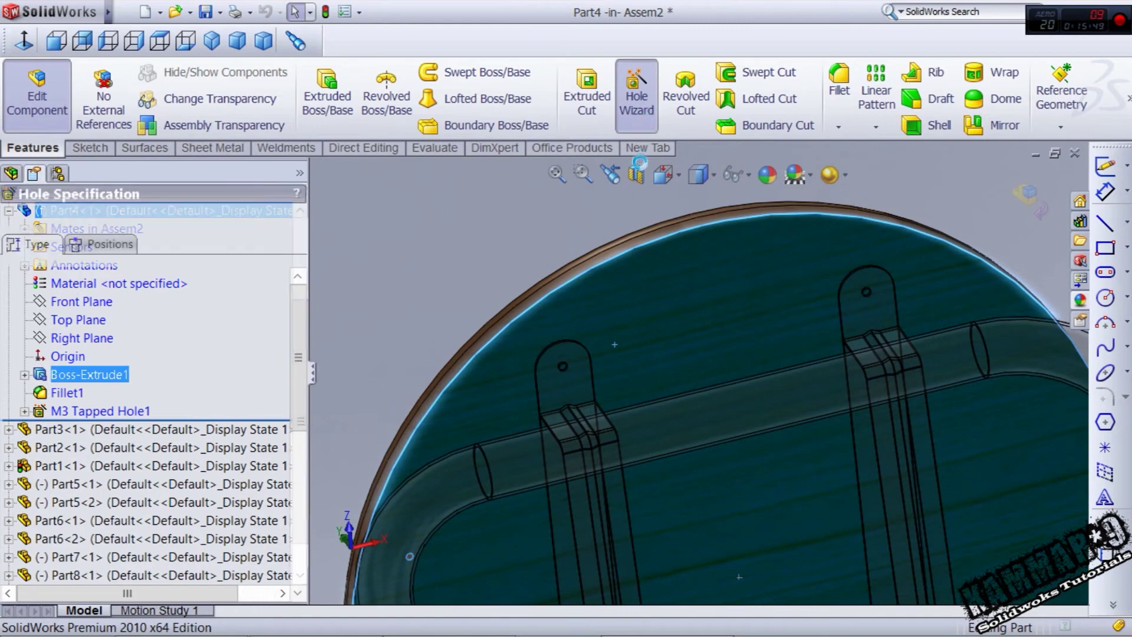
pyautogui.scroll(2, 575, 373)
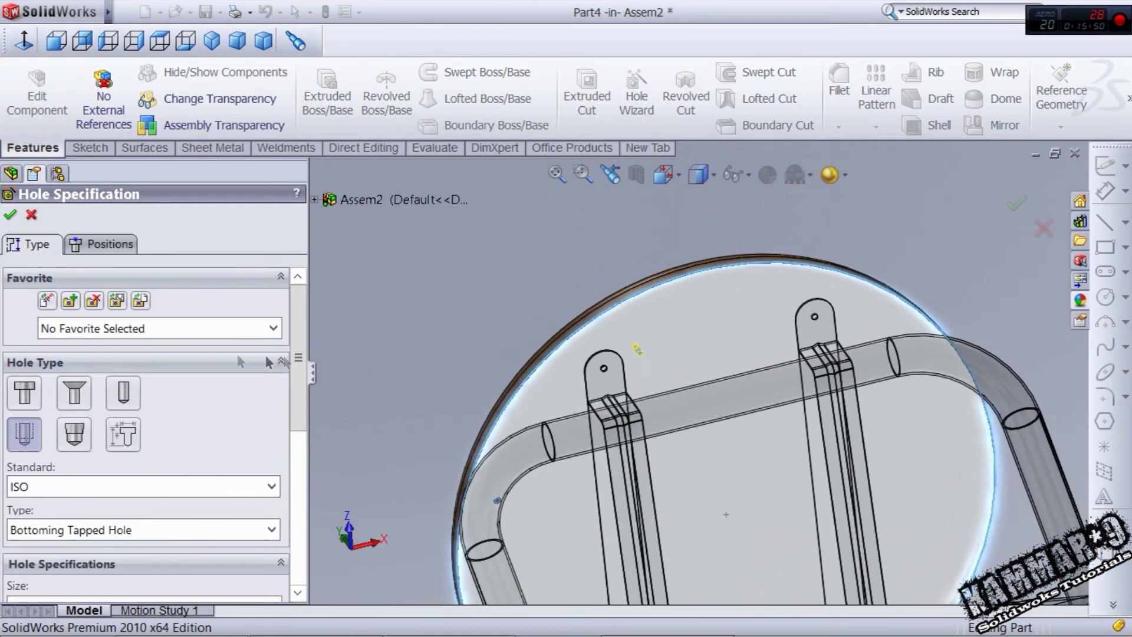
pyautogui.click(115, 242)
pyautogui.click(25, 41)
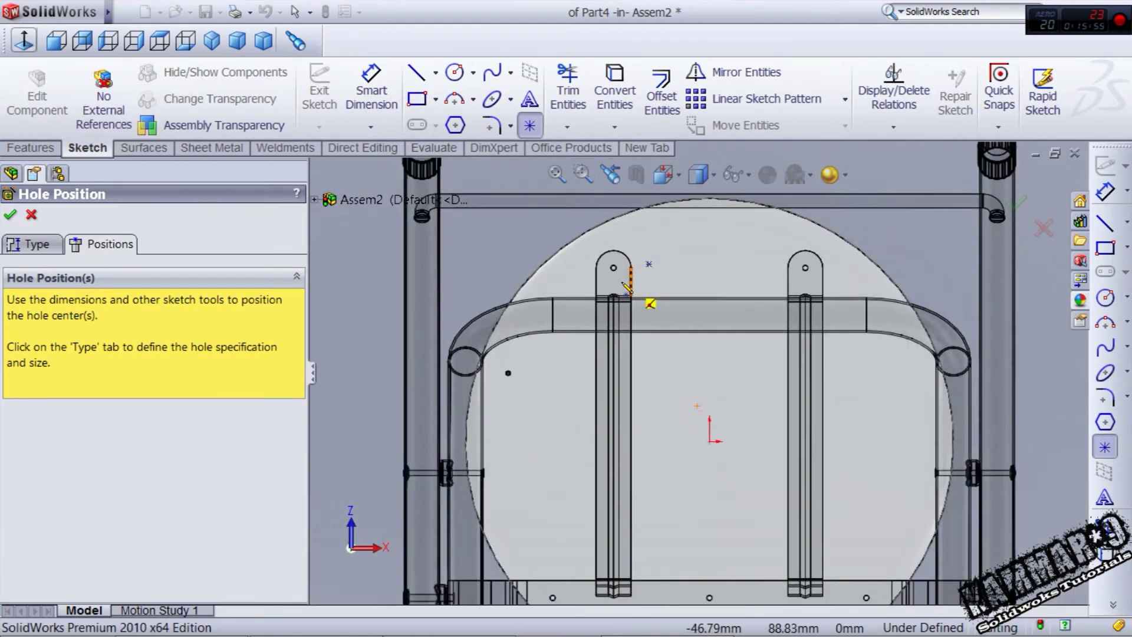
# Place hole points at the centres of the screw holes in the two rounded bracket ends
pyautogui.scroll(-6, 627, 287)
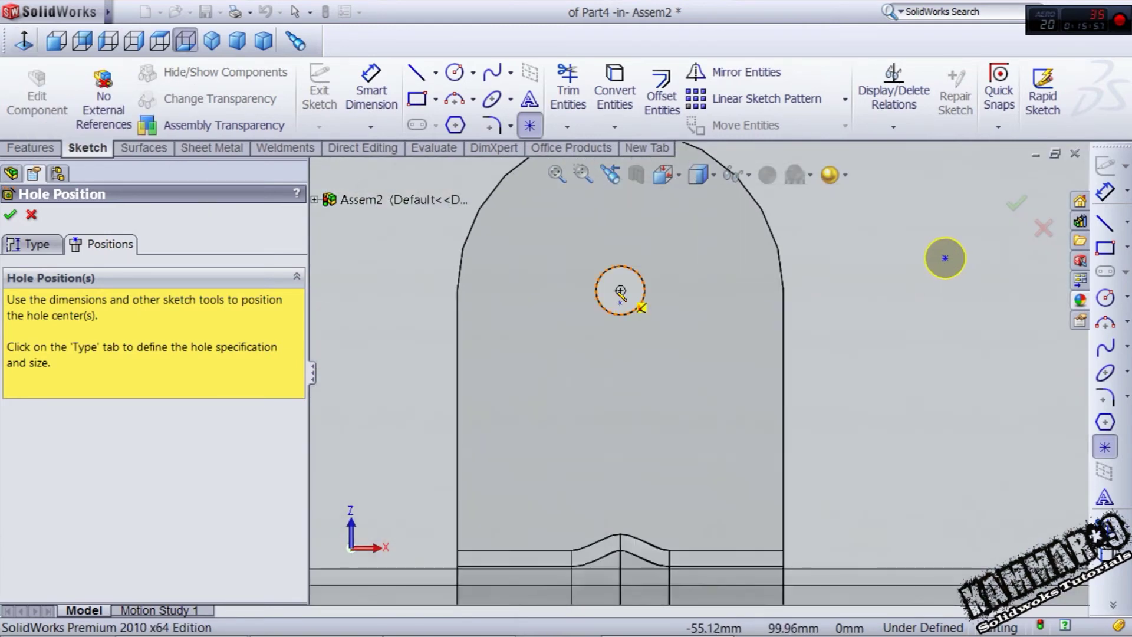
pyautogui.scroll(8, 879, 407)
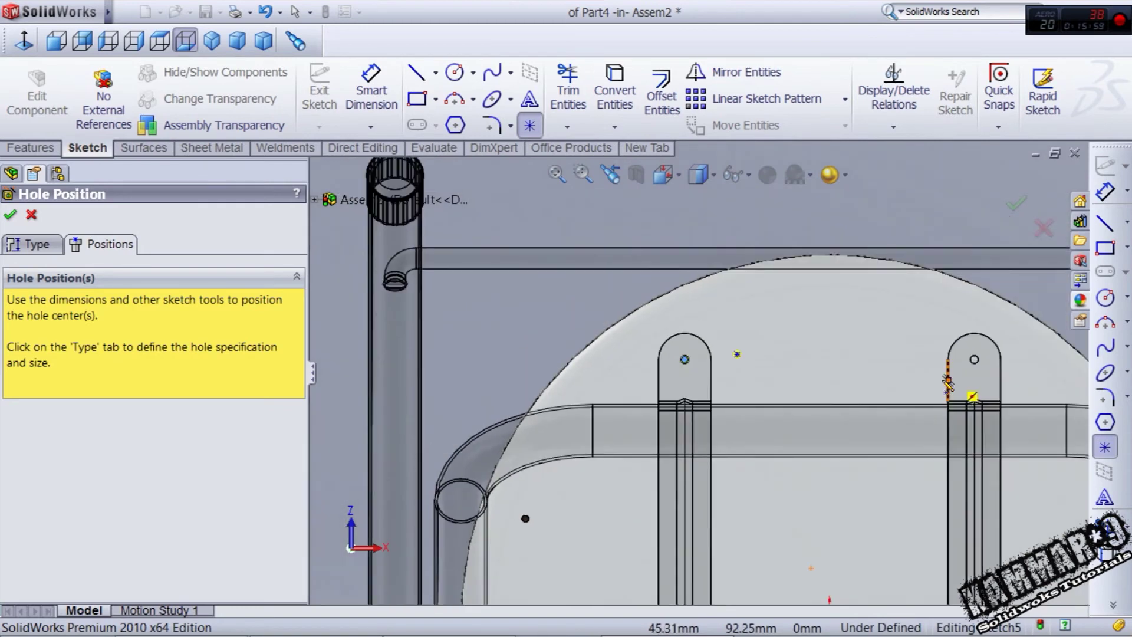
pyautogui.scroll(-8, 947, 381)
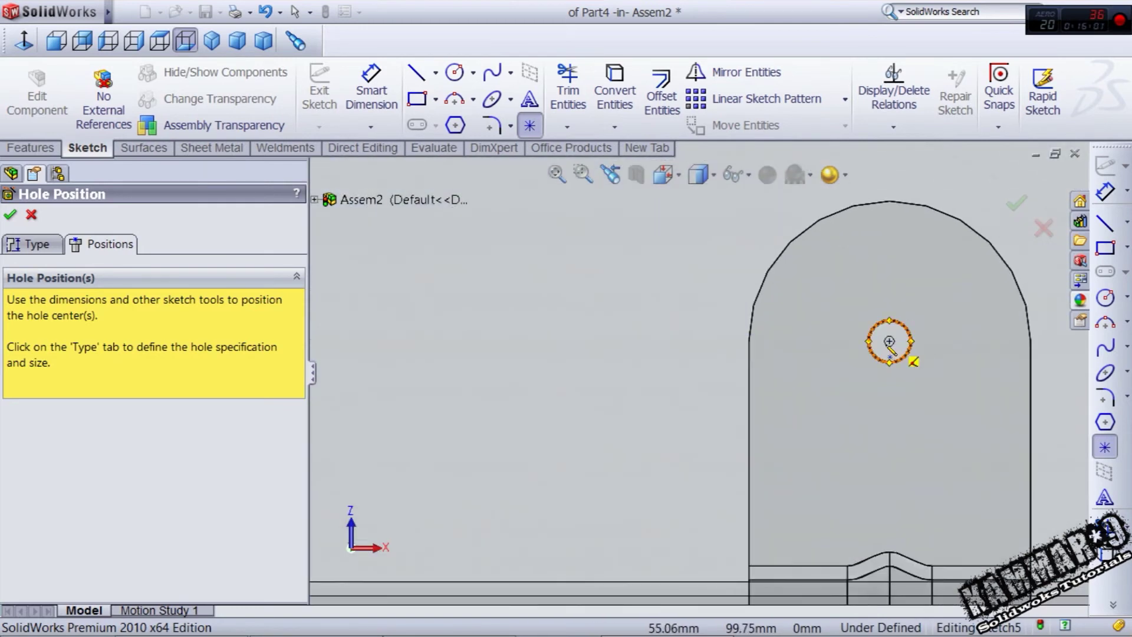
pyautogui.scroll(8, 870, 448)
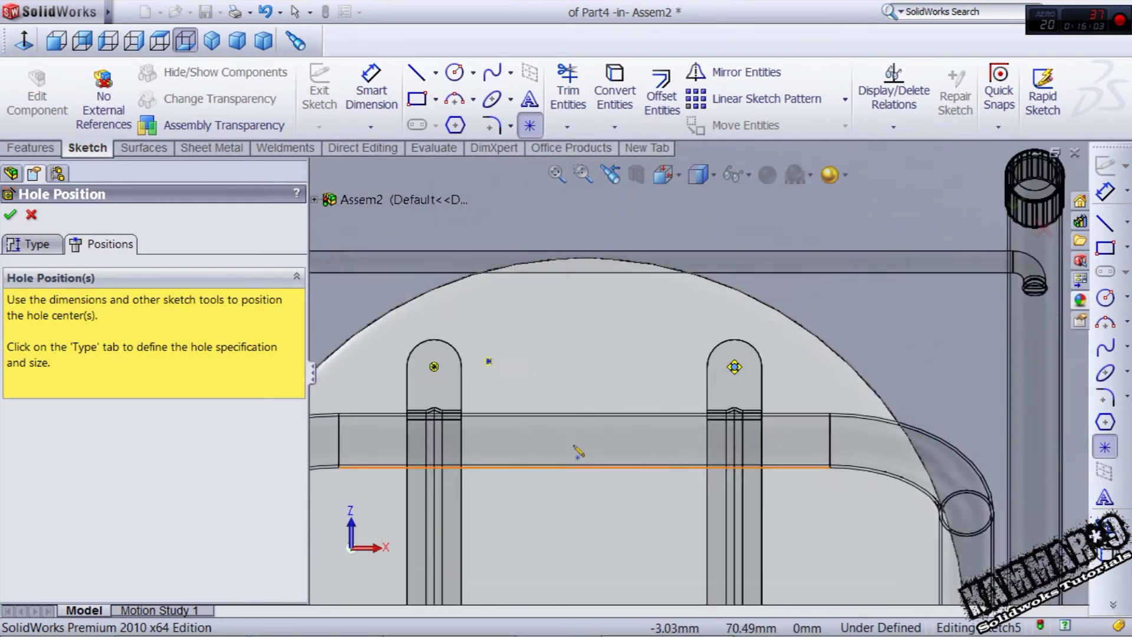
# Place hole points at the centres of the three screw holes in the lower crossbar and end point placement
pyautogui.scroll(-10, 616, 538)
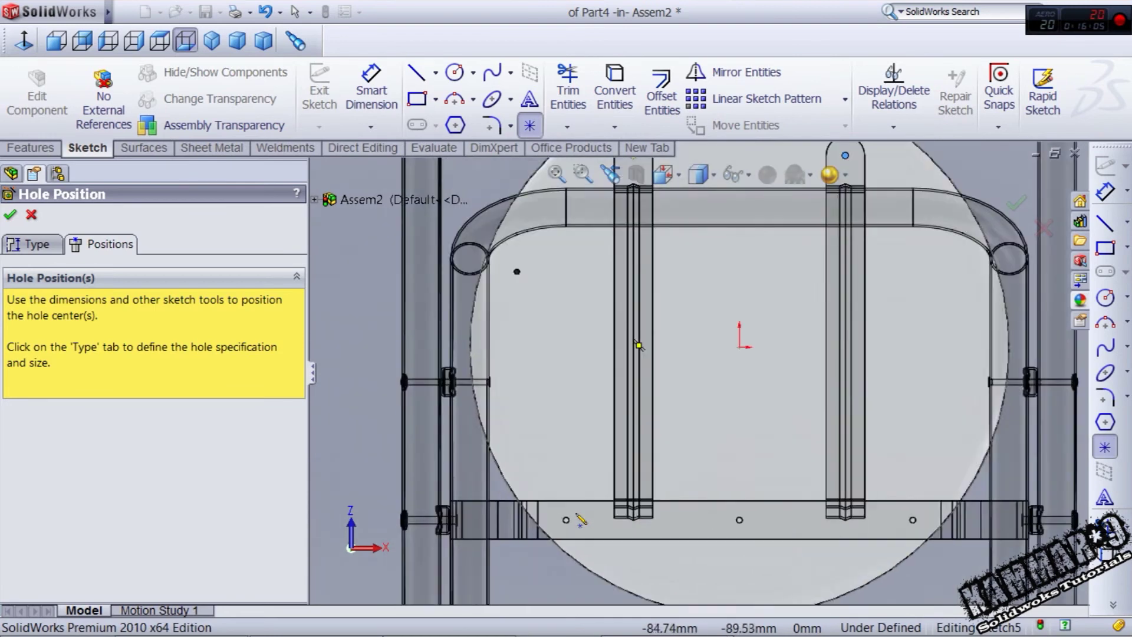
pyautogui.scroll(-5, 608, 493)
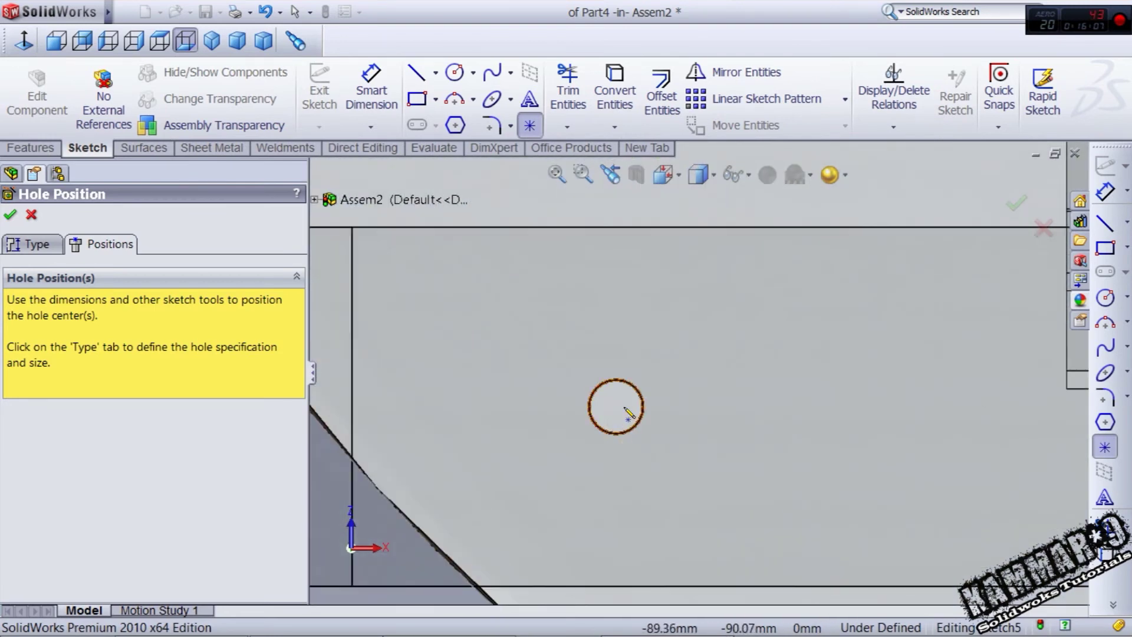
pyautogui.scroll(10, 739, 484)
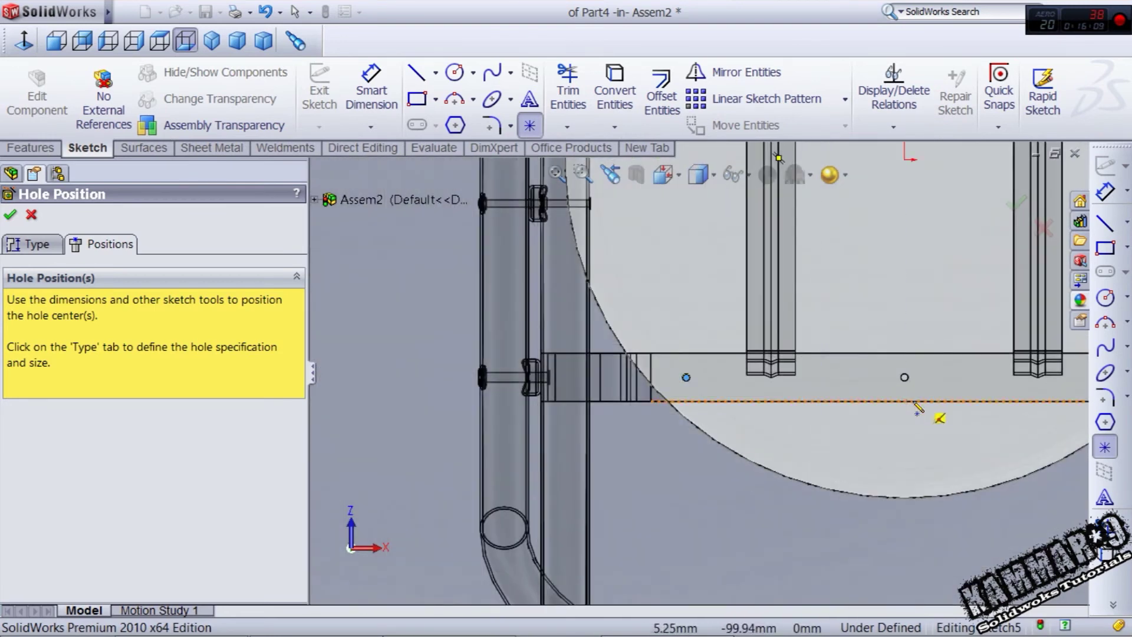
pyautogui.scroll(-7, 915, 405)
pyautogui.scroll(-2, 812, 354)
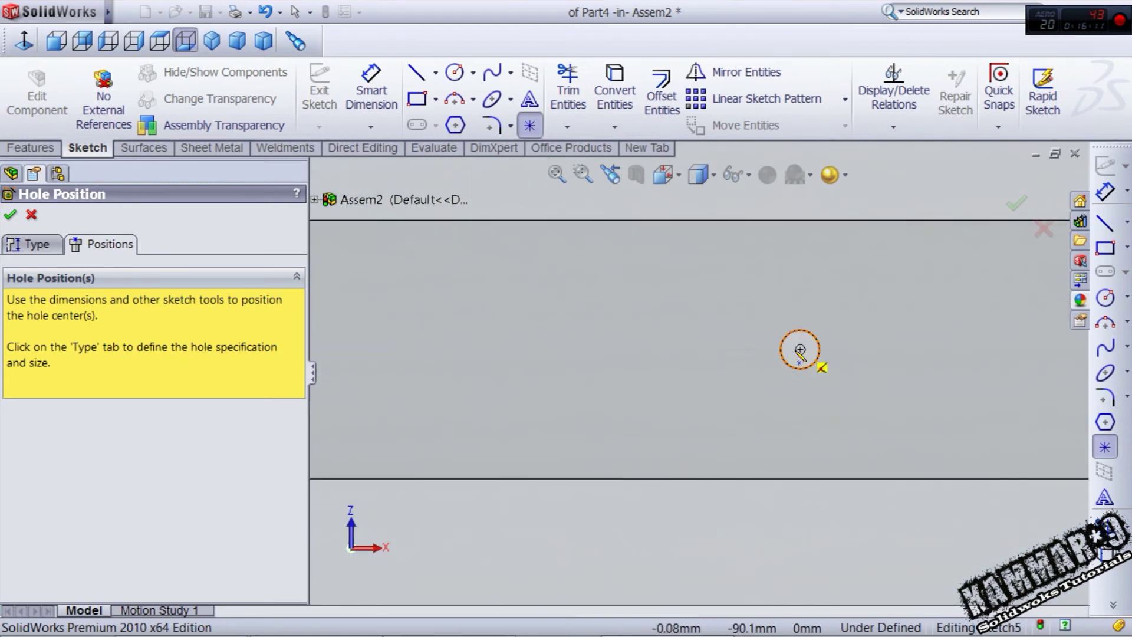
pyautogui.scroll(6, 825, 407)
pyautogui.scroll(-5, 961, 385)
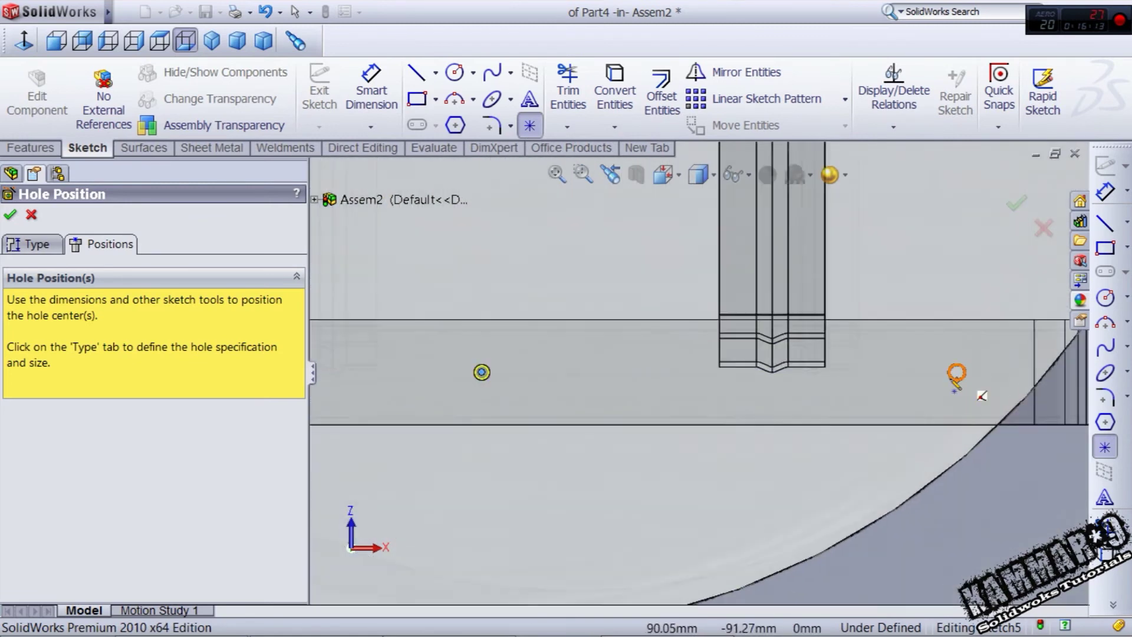
pyautogui.scroll(5, 849, 434)
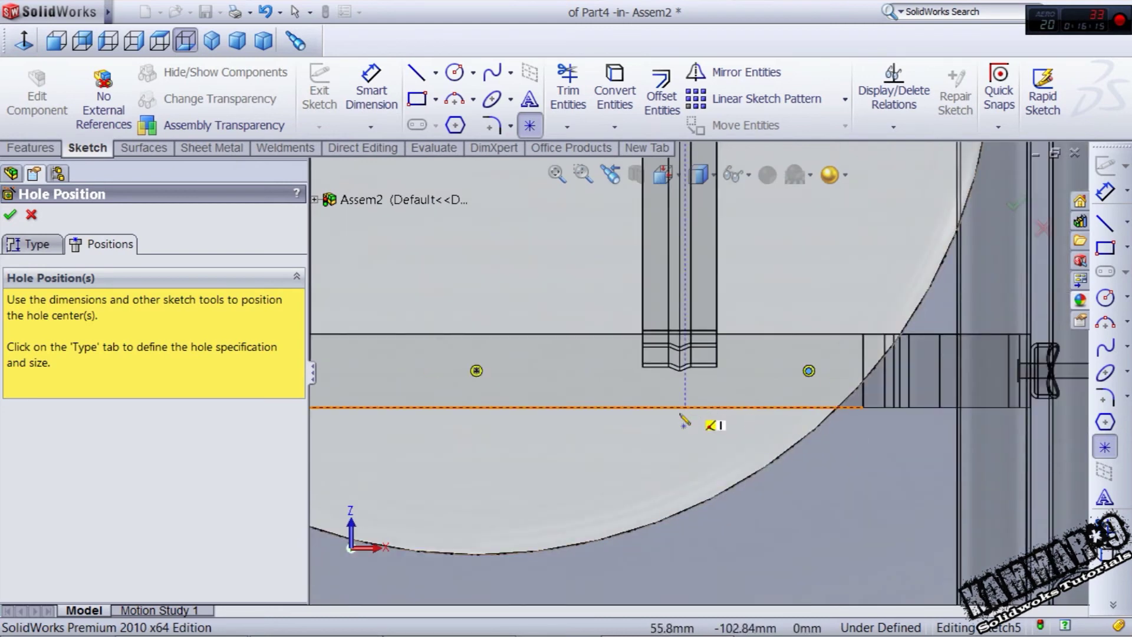
pyautogui.press('Escape')
# Delete the stray hole point lying beside the rounded bracket end
pyautogui.scroll(8, 659, 451)
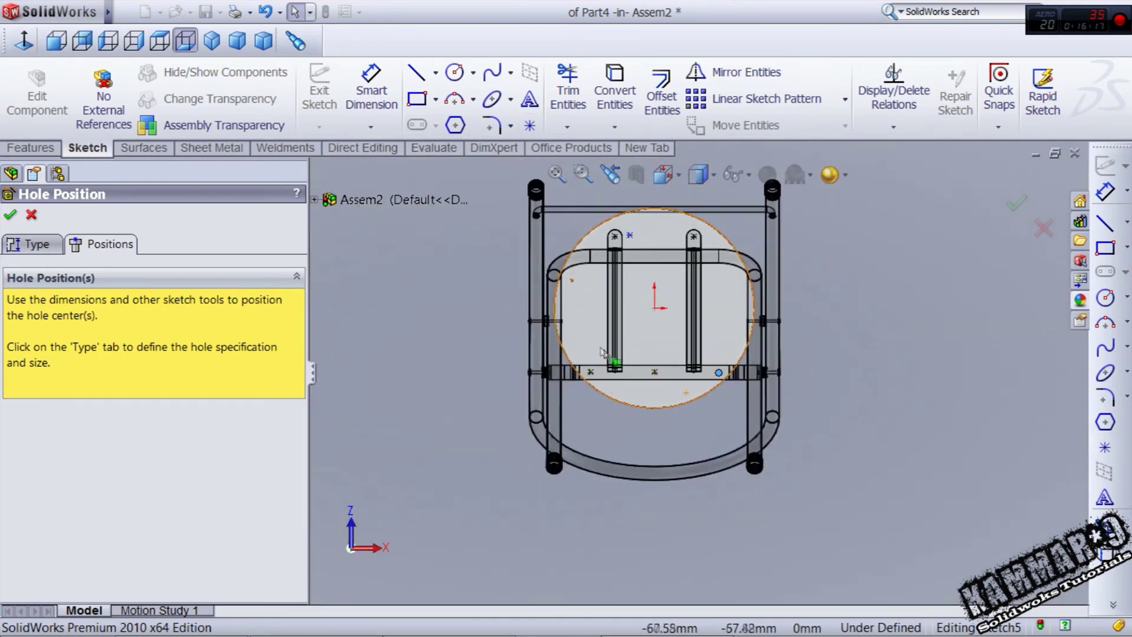
pyautogui.scroll(-8, 662, 289)
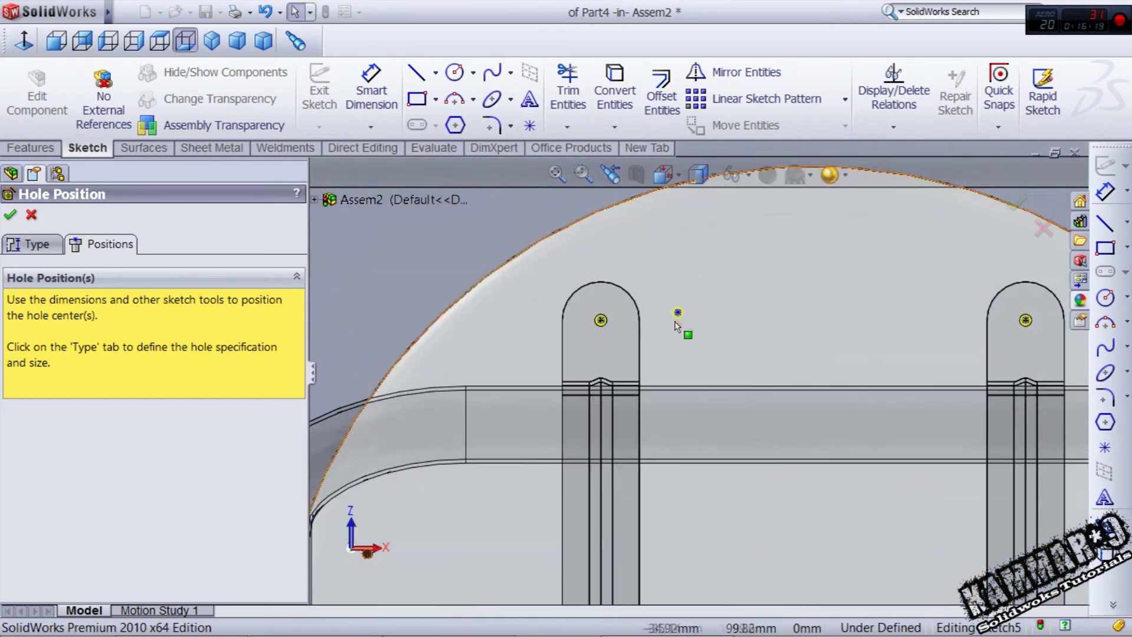
pyautogui.click(678, 313)
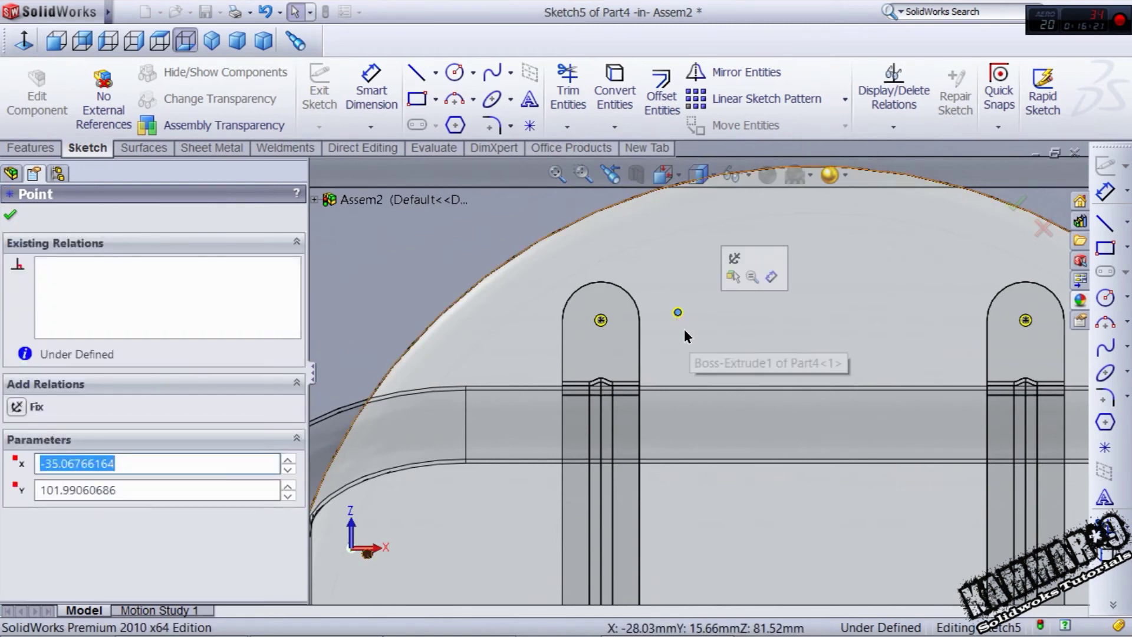
pyautogui.click(693, 340)
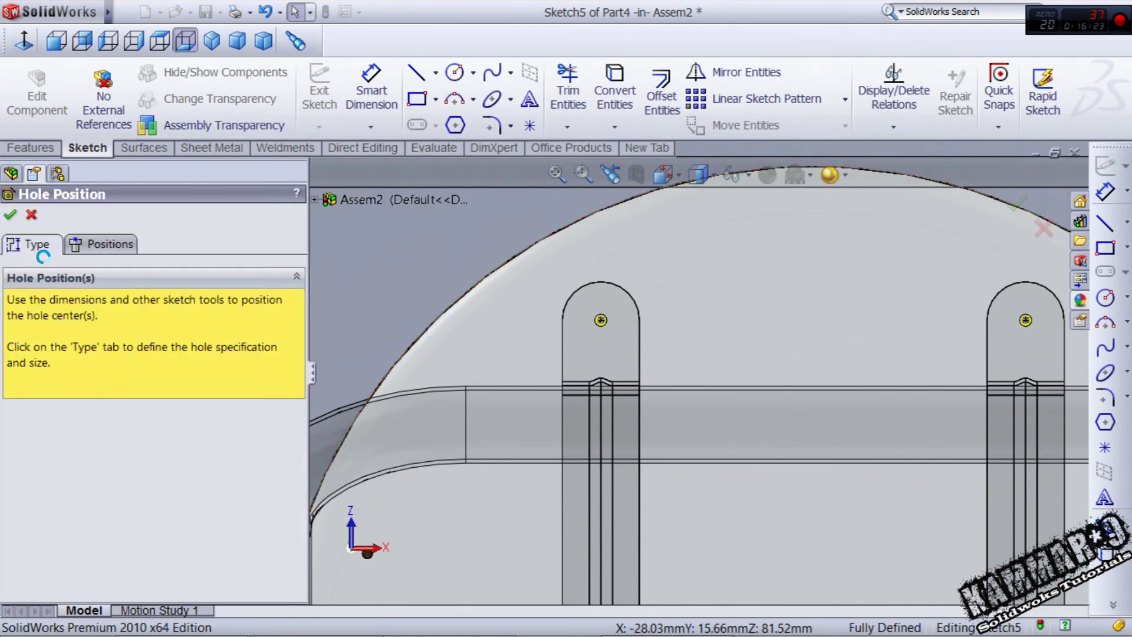
# Review the hole specification and create ISO M3 bottoming tapped holes with a blind end condition in the seat
pyautogui.click(37, 245)
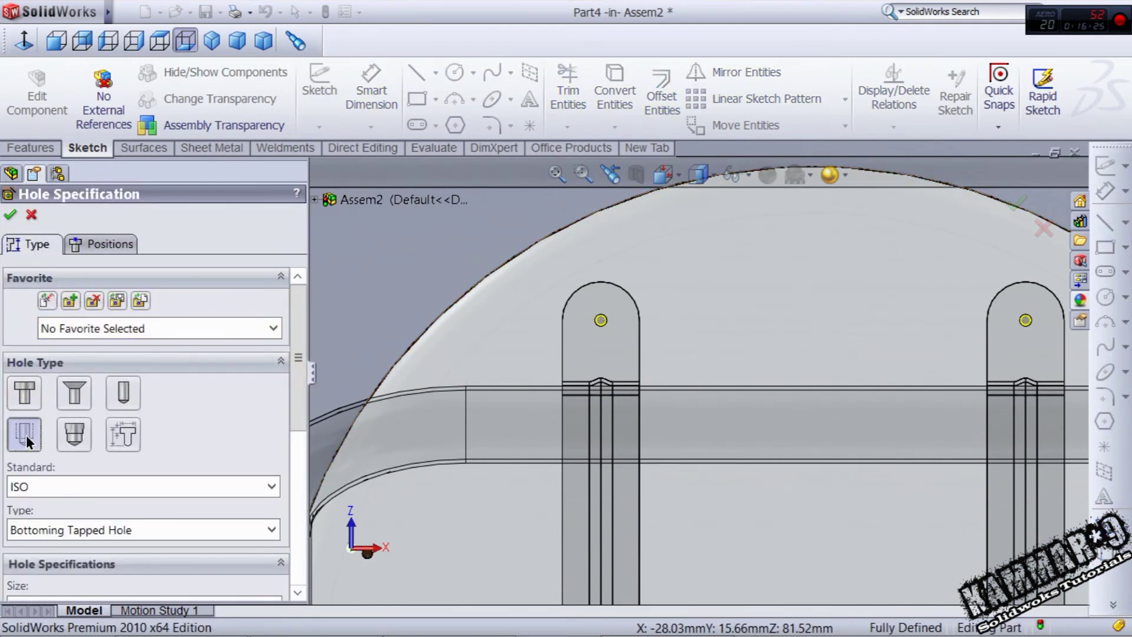
pyautogui.scroll(-3, 288, 420)
pyautogui.click(71, 427)
pyautogui.click(78, 422)
pyautogui.scroll(-3, 147, 501)
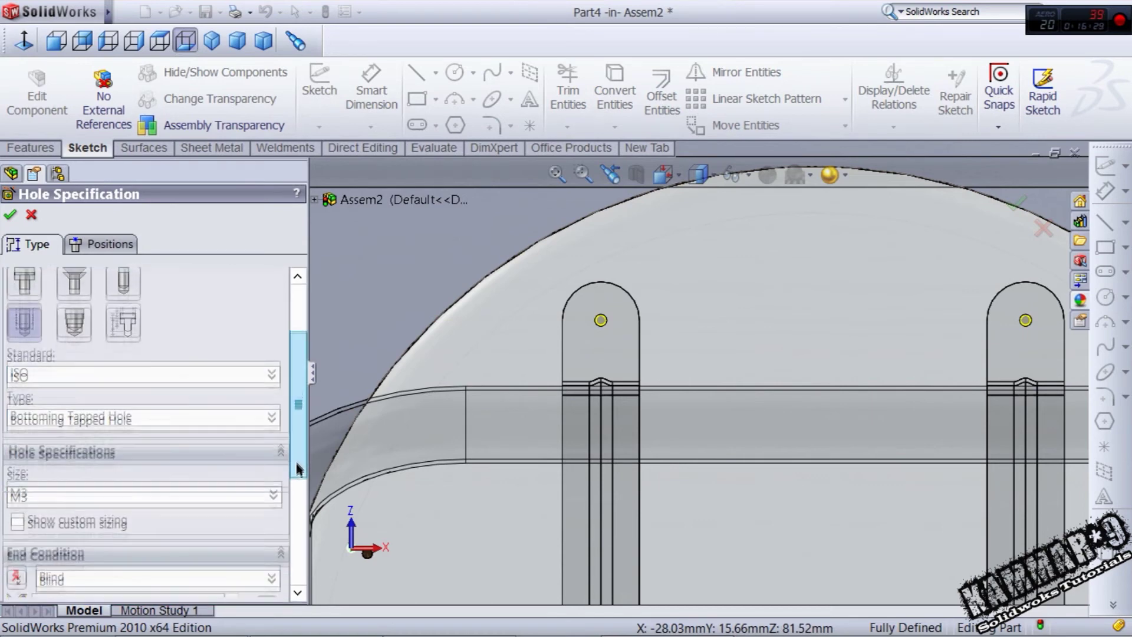
pyautogui.click(105, 411)
pyautogui.click(105, 423)
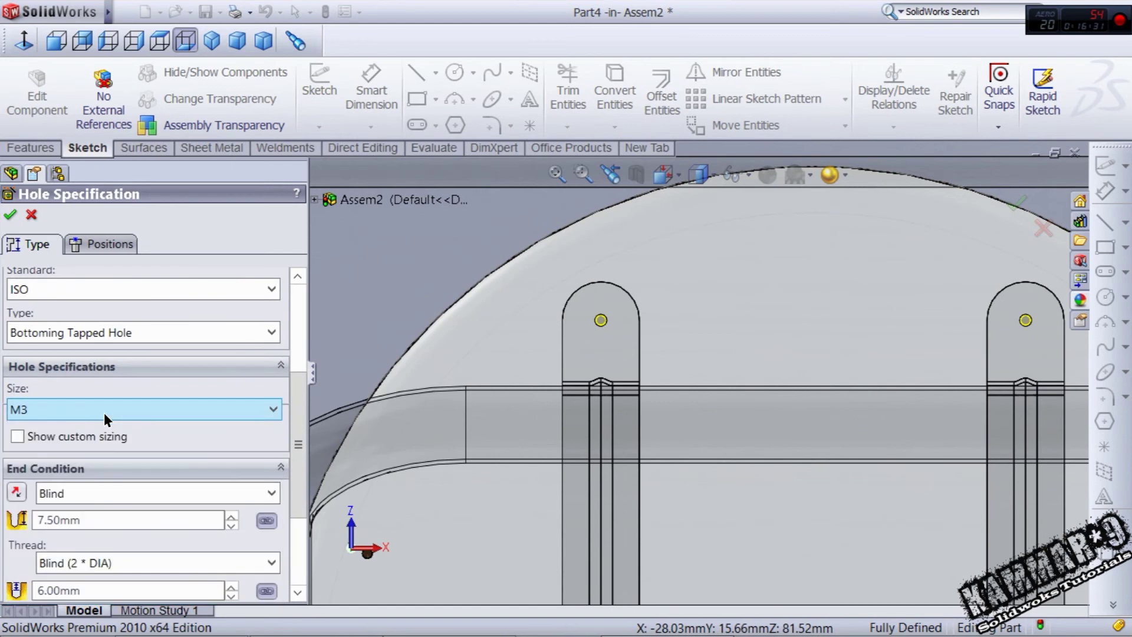
pyautogui.moveTo(478, 333); pyautogui.dragTo(577, 441, button='middle')
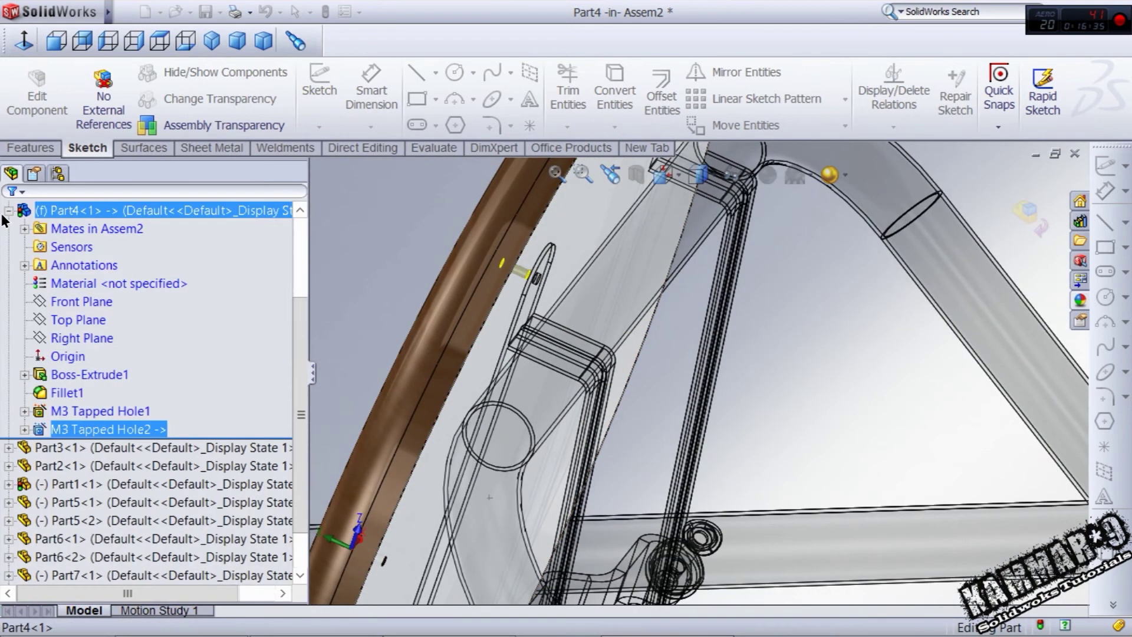
# Finish editing the seat part and return to the assembly
pyautogui.moveTo(721, 328); pyautogui.dragTo(690, 318, button='middle')
pyautogui.scroll(3, 694, 323)
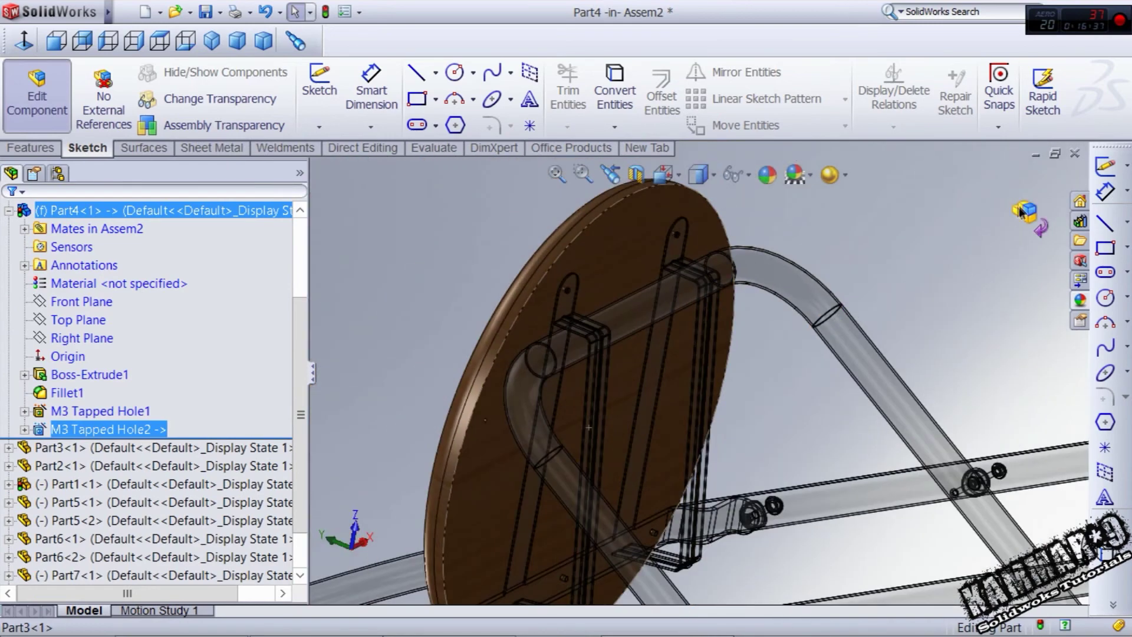
pyautogui.click(1024, 199)
pyautogui.moveTo(961, 252); pyautogui.dragTo(810, 349, button='middle')
# Browse the Toolbox library to the ISO cross-recessed head screws under Bolts and Screws
pyautogui.click(1078, 221)
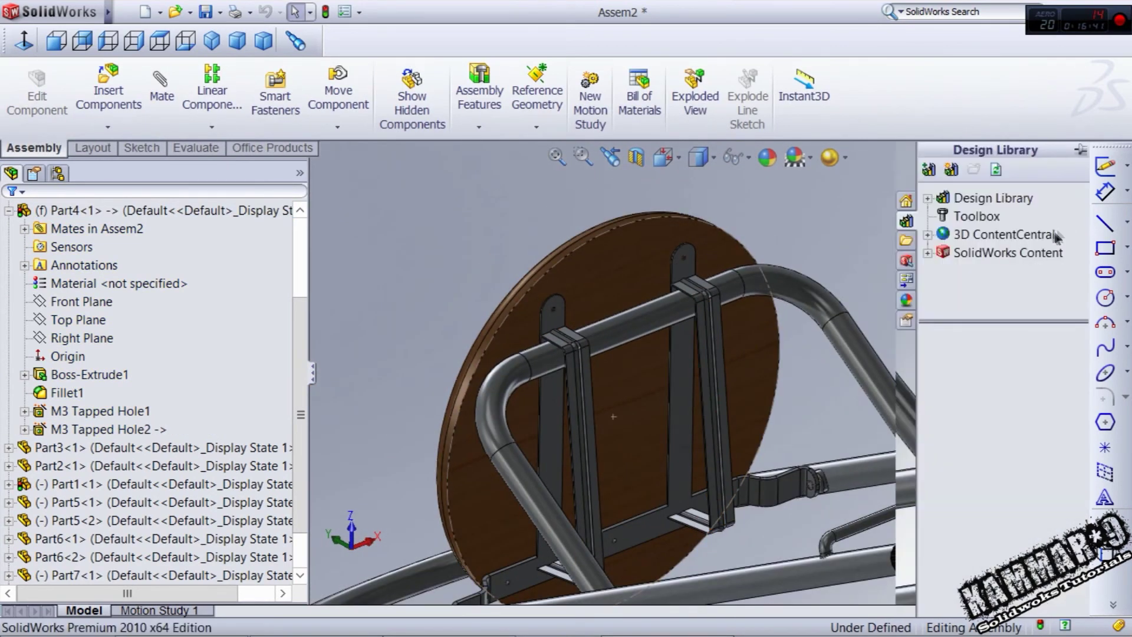
pyautogui.click(952, 217)
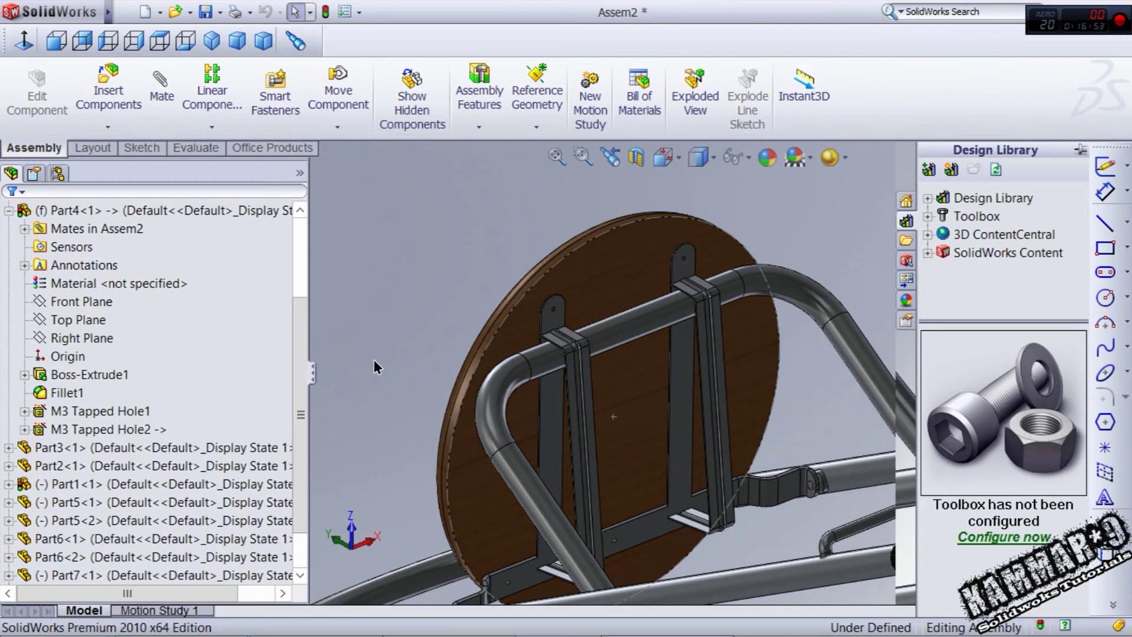
pyautogui.click(925, 216)
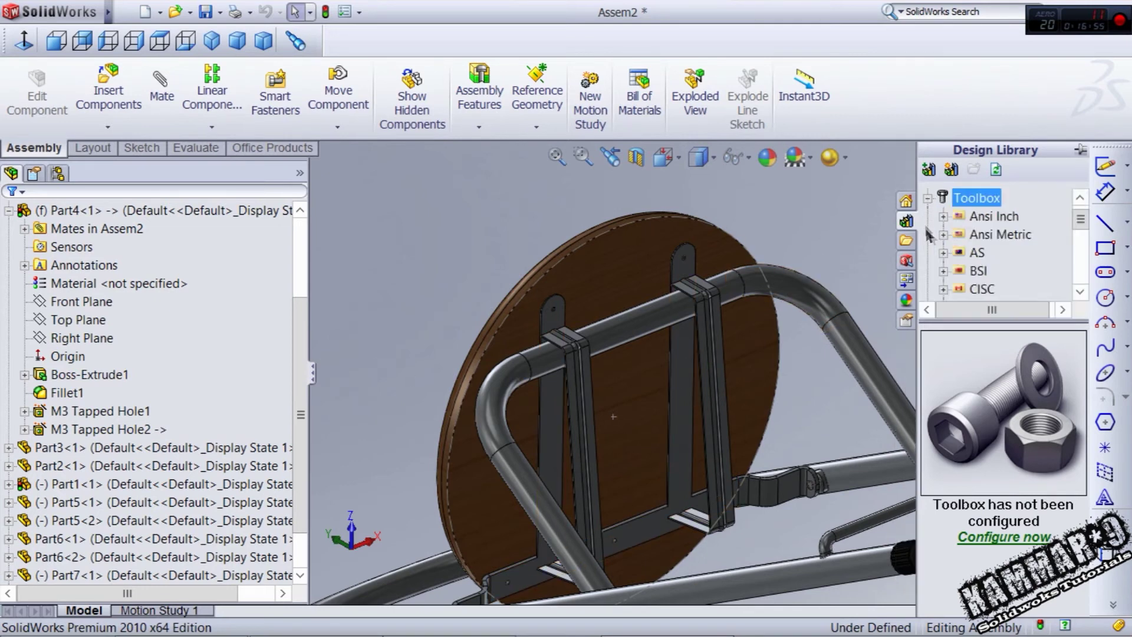
pyautogui.moveTo(1080, 230); pyautogui.dragTo(1081, 238)
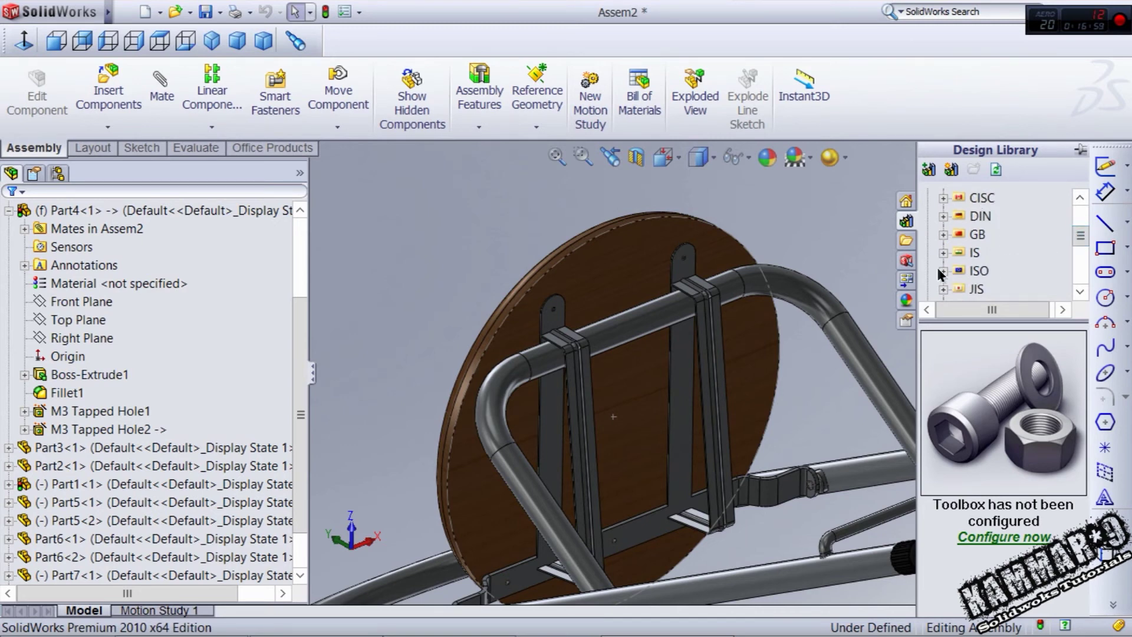
pyautogui.click(943, 271)
pyautogui.click(1017, 235)
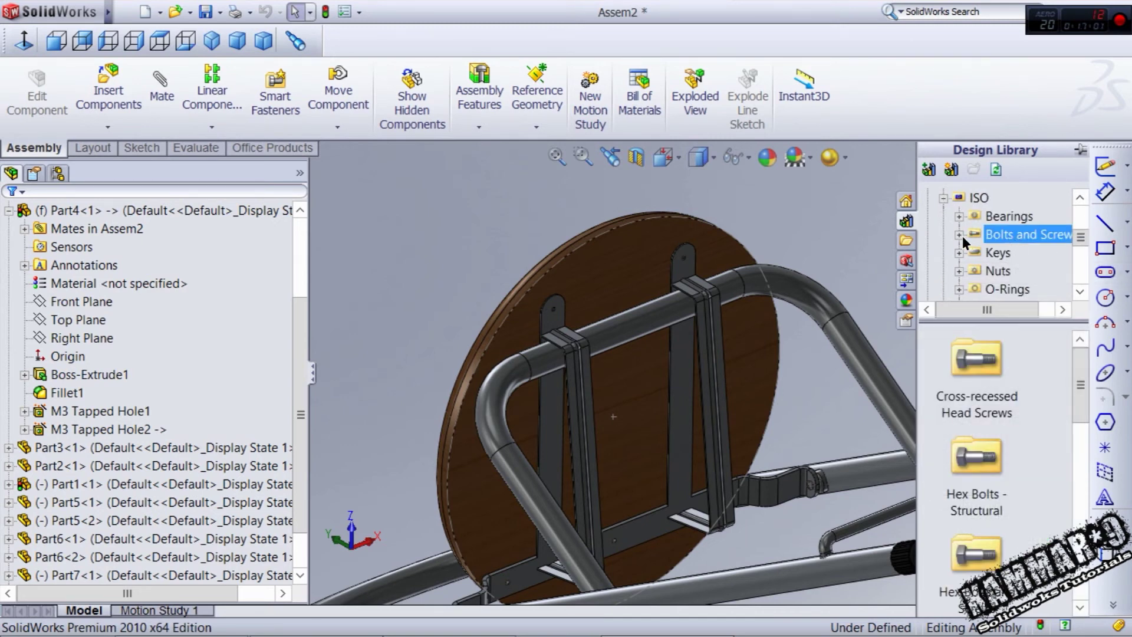
pyautogui.click(958, 234)
pyautogui.click(1027, 219)
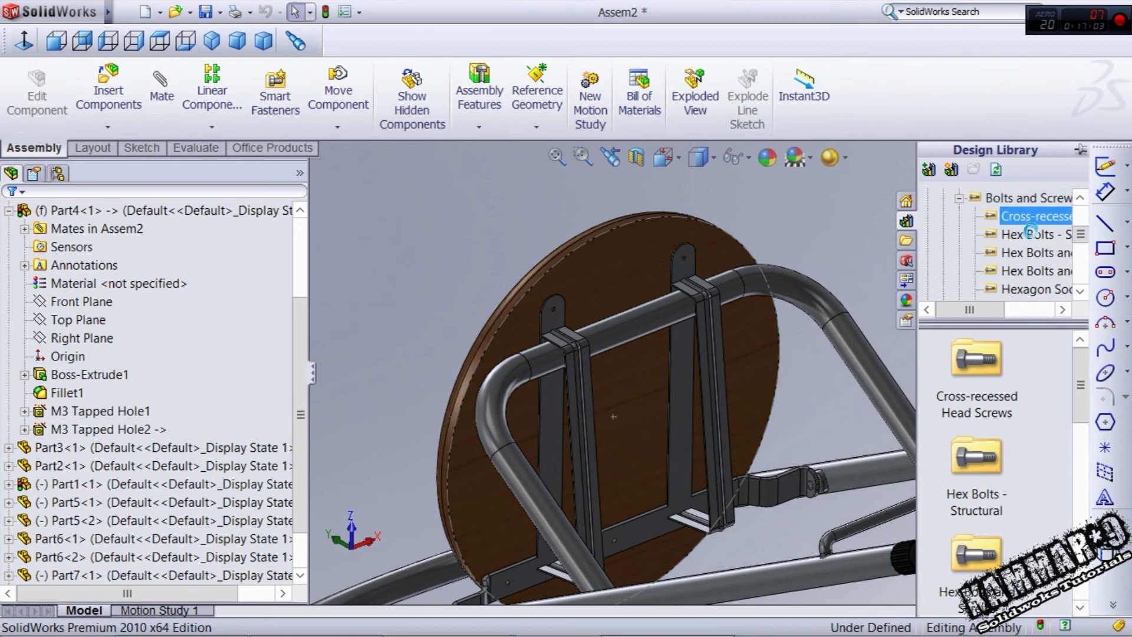
# Insert an M2.5 Pan Head Cross Recess ISO 7045 screw in the first seat bracket's rounded-end hole and set its length to 8
pyautogui.click(1006, 548)
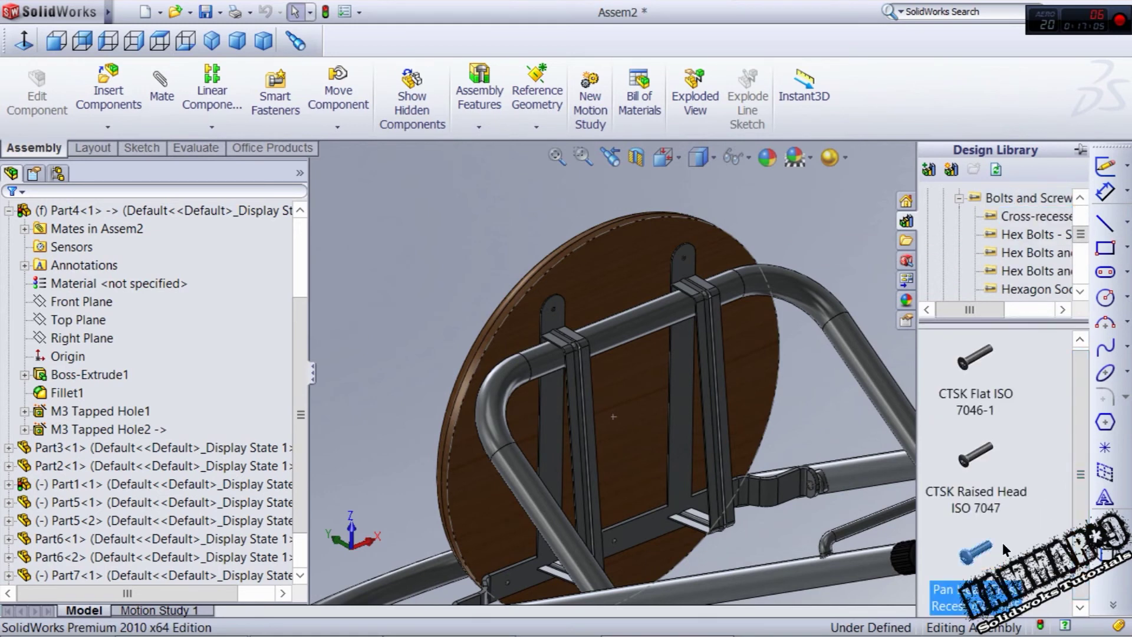
pyautogui.scroll(-10, 575, 300)
pyautogui.moveTo(579, 337); pyautogui.dragTo(543, 290, button='middle')
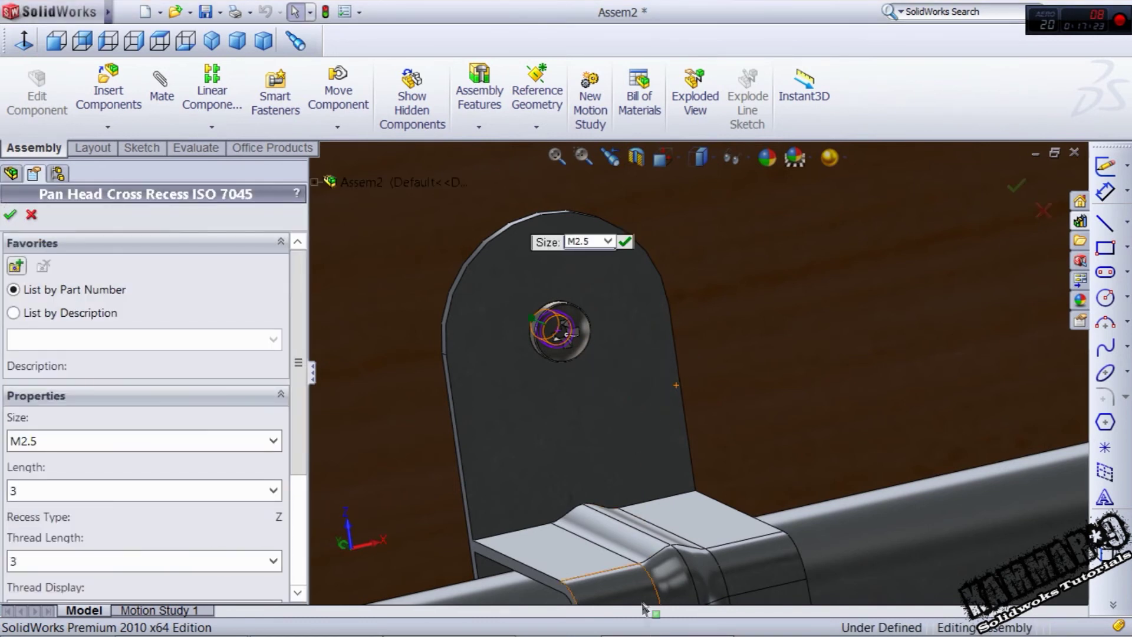
pyautogui.moveTo(658, 629)
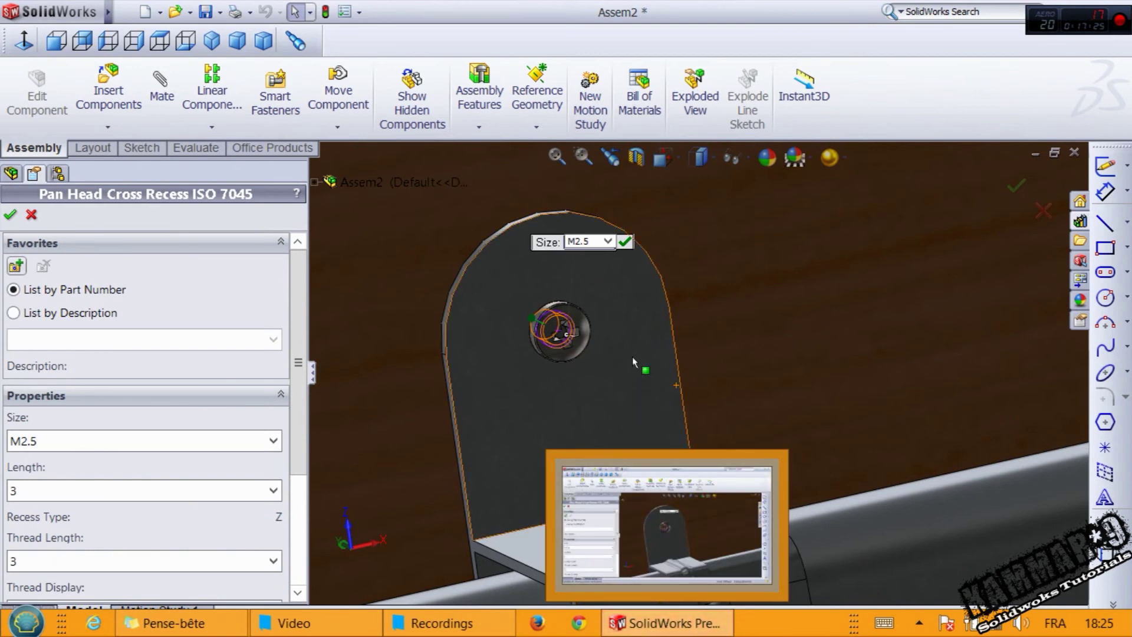
pyautogui.moveTo(511, 349); pyautogui.dragTo(573, 399, button='middle')
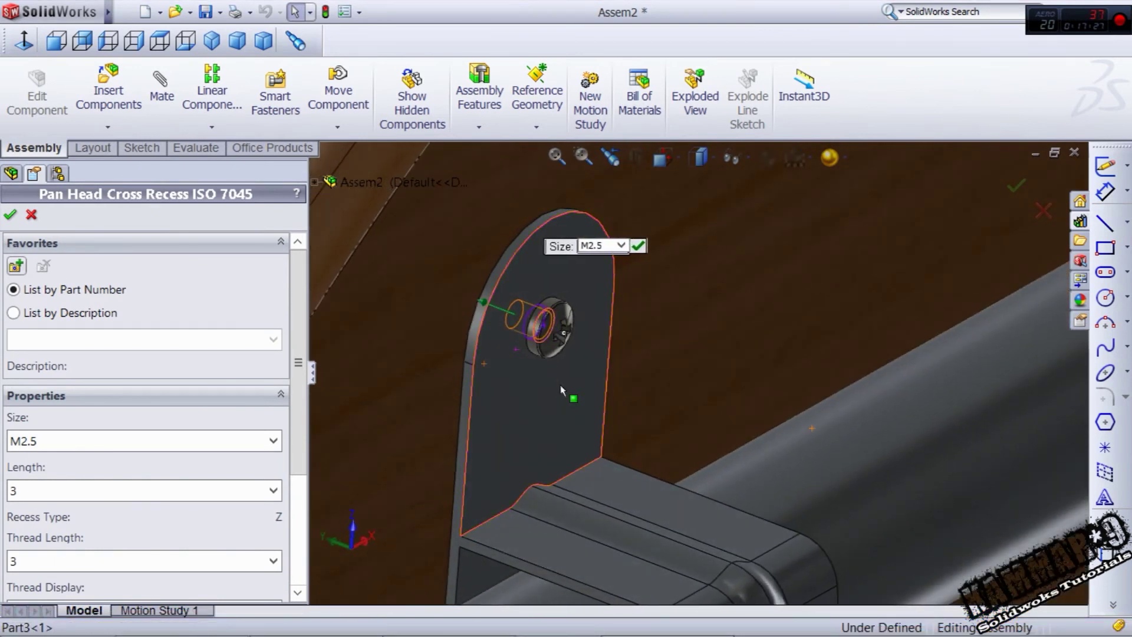
pyautogui.click(49, 491)
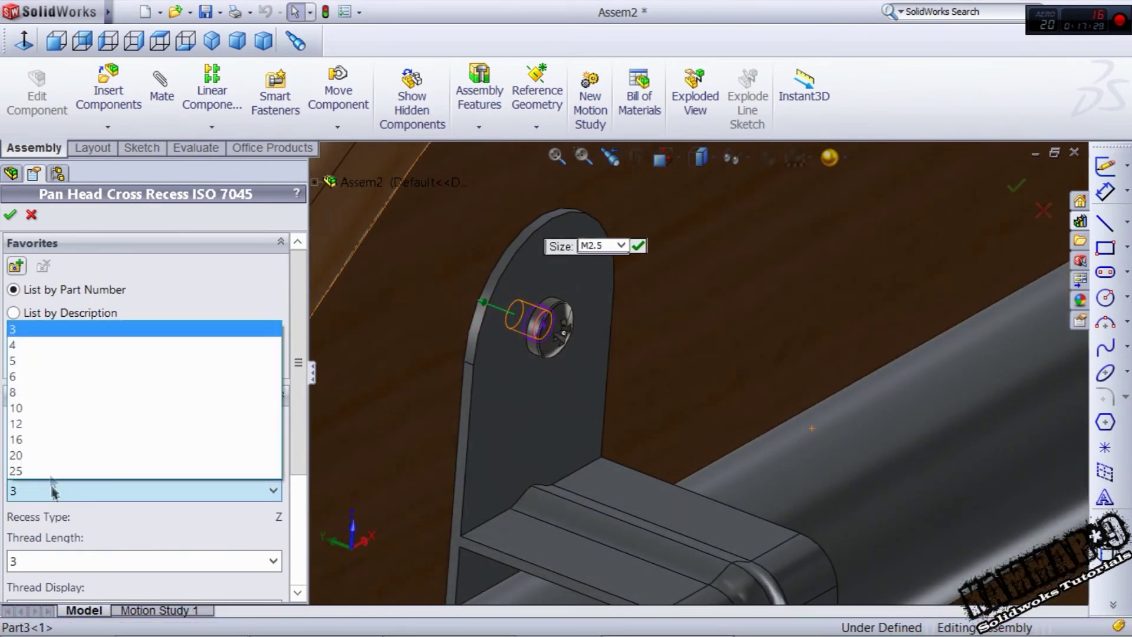
pyautogui.click(43, 392)
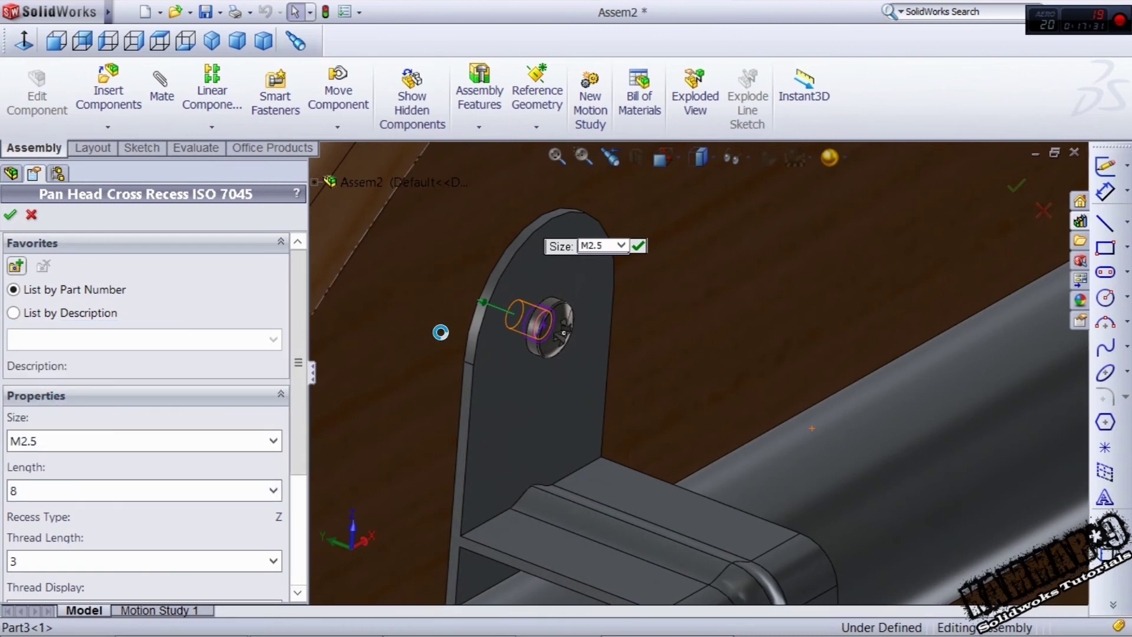
# Check the screw's depth in the seat from the front in wireframe, restore shaded display with edges and accept the screw
pyautogui.click(56, 40)
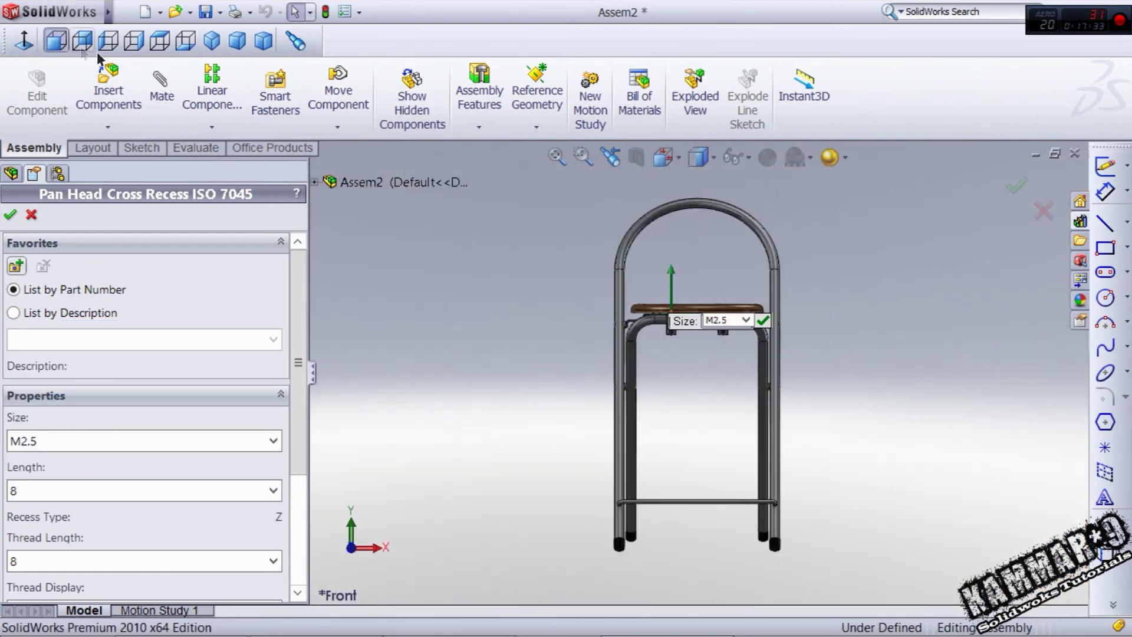
pyautogui.scroll(-5, 677, 275)
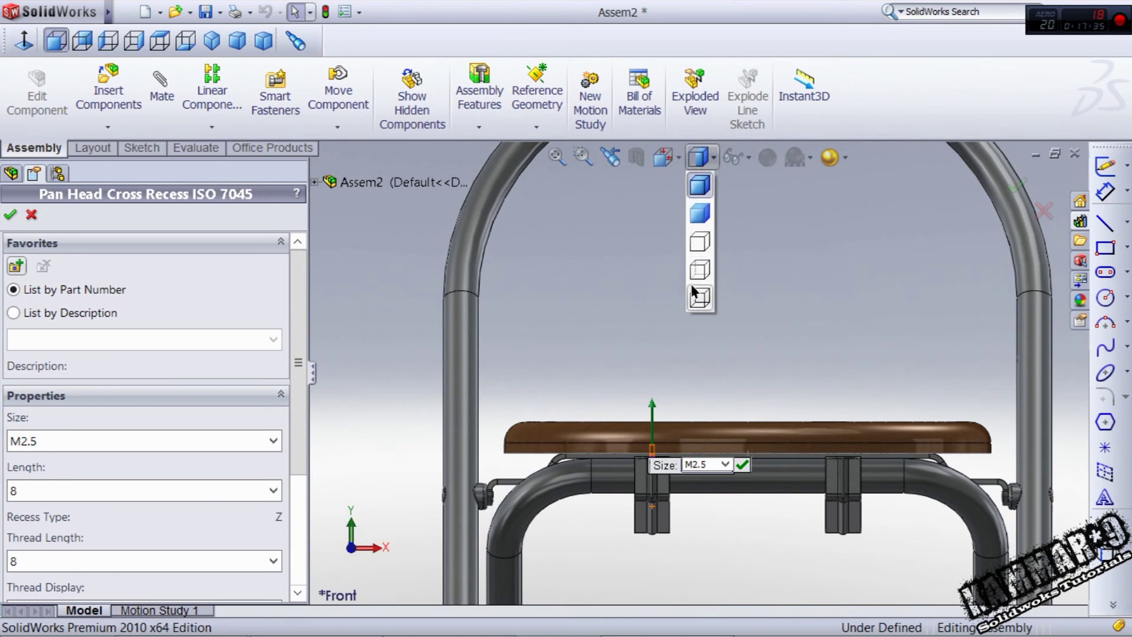
pyautogui.click(698, 292)
pyautogui.scroll(-5, 618, 424)
pyautogui.scroll(8, 618, 419)
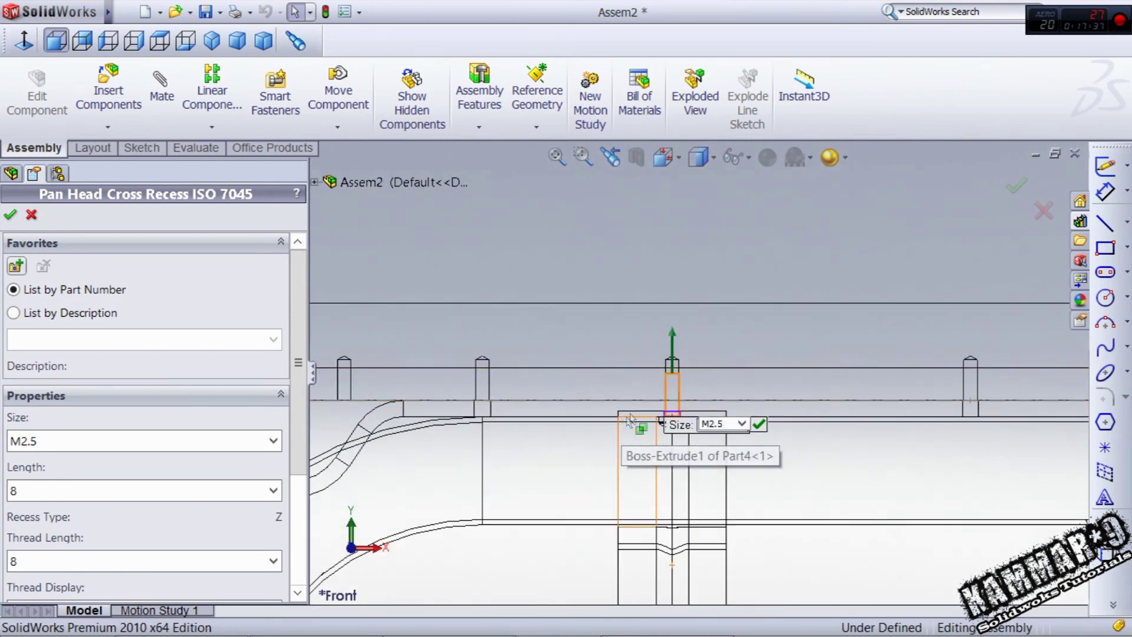
pyautogui.click(696, 161)
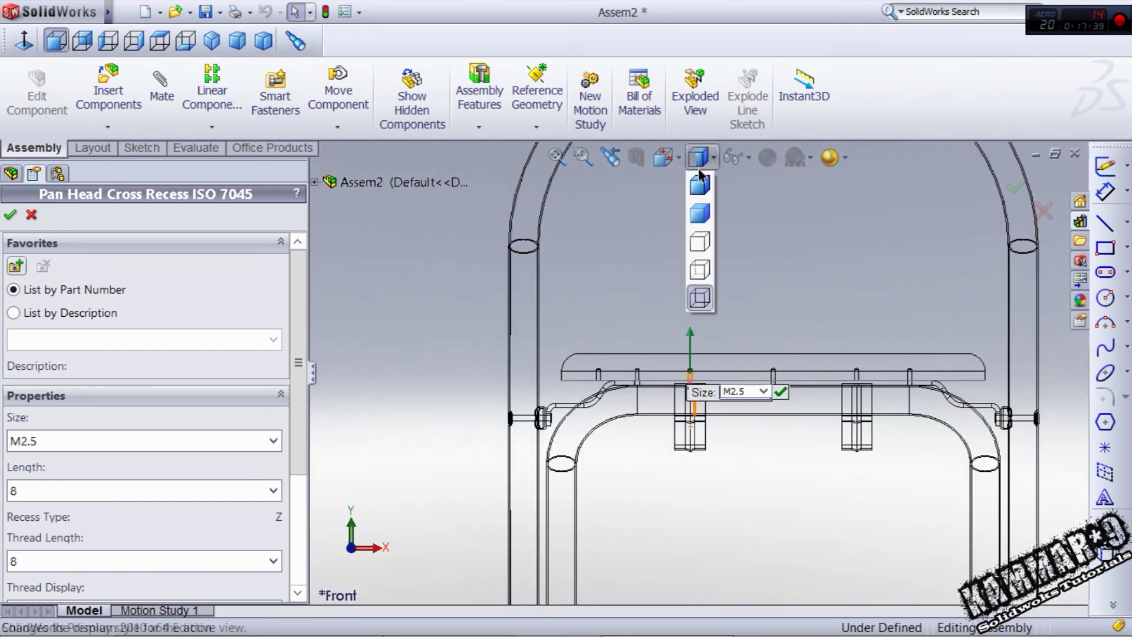
pyautogui.click(699, 180)
pyautogui.moveTo(754, 404); pyautogui.dragTo(789, 329, button='middle')
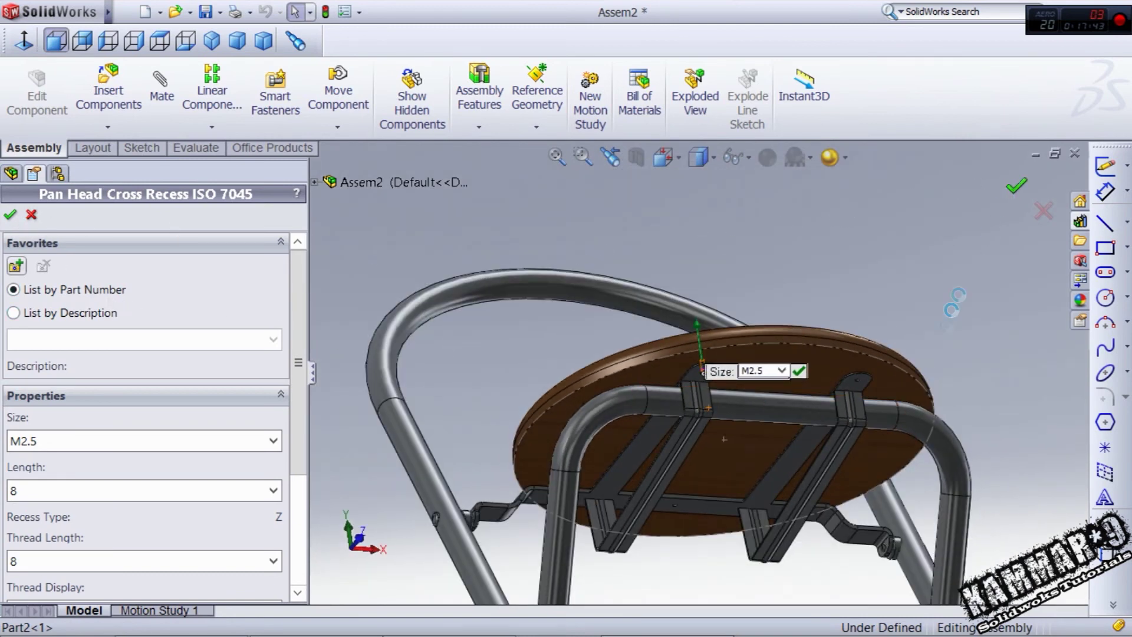
pyautogui.click(798, 371)
# Place copies of the screw in the second bracket's rounded-end hole and the cross strip's middle hole
pyautogui.scroll(-5, 826, 389)
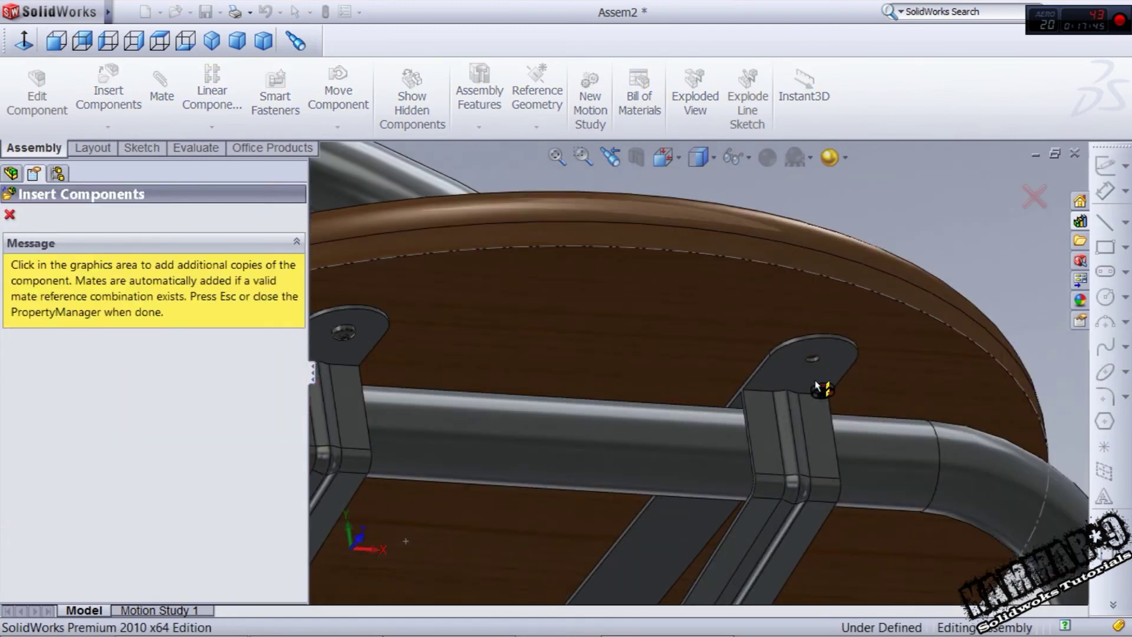
pyautogui.scroll(-6, 819, 389)
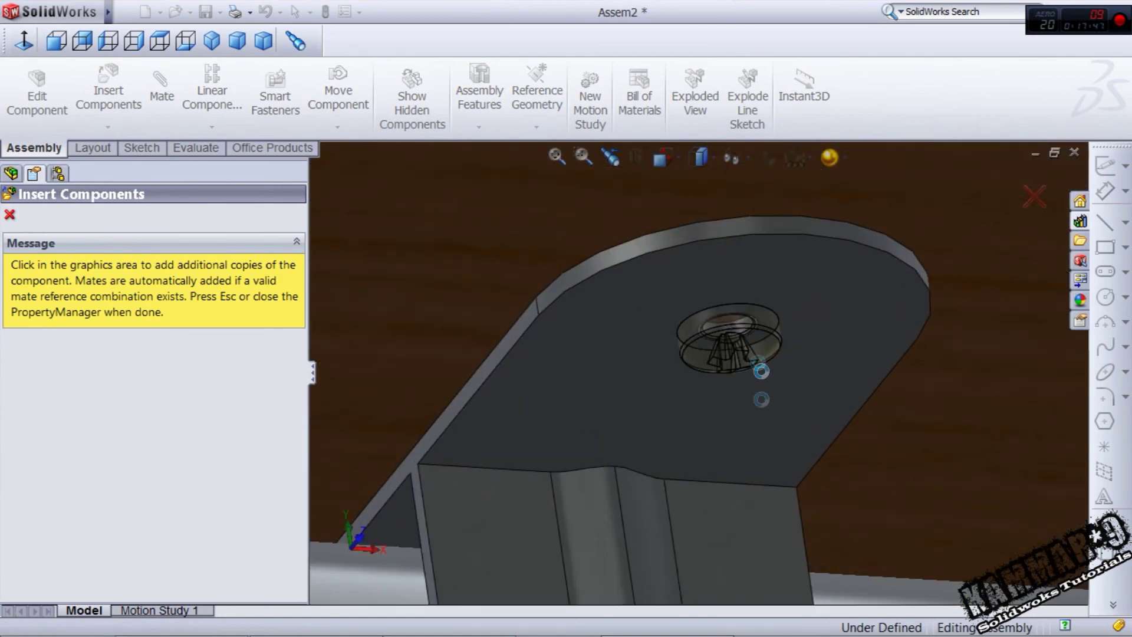
pyautogui.scroll(10, 678, 462)
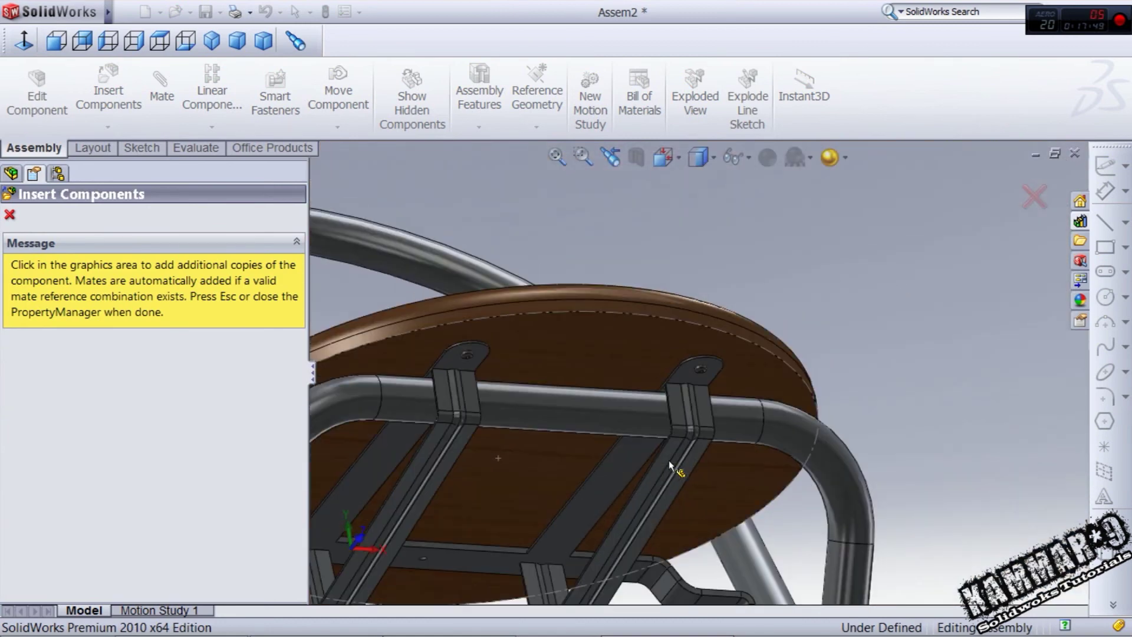
pyautogui.scroll(-10, 649, 479)
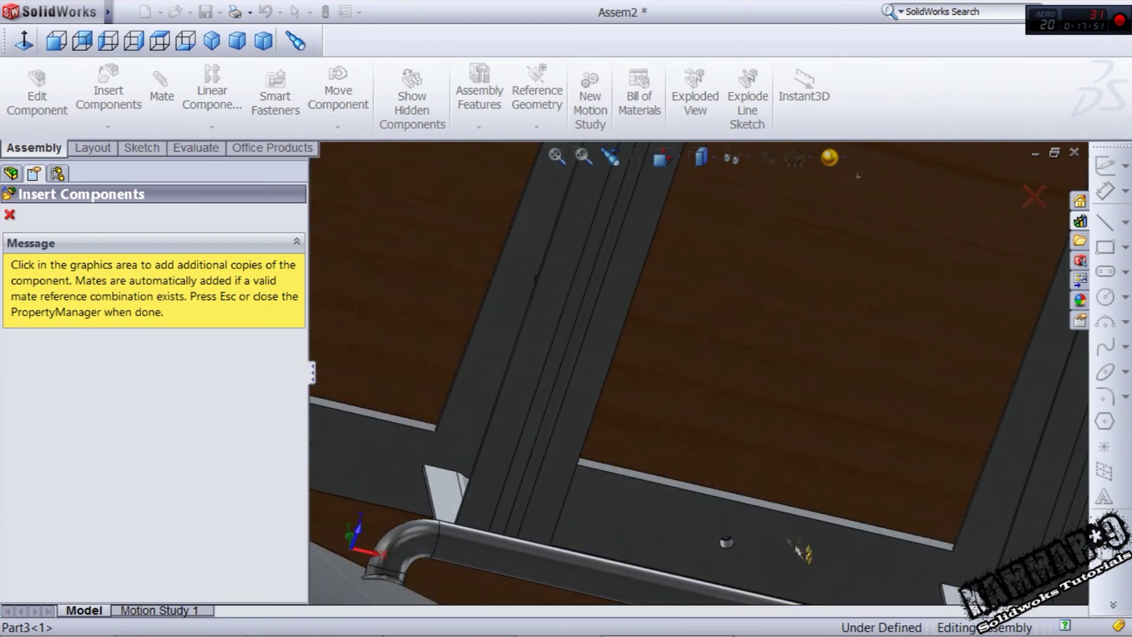
pyautogui.scroll(-3, 711, 541)
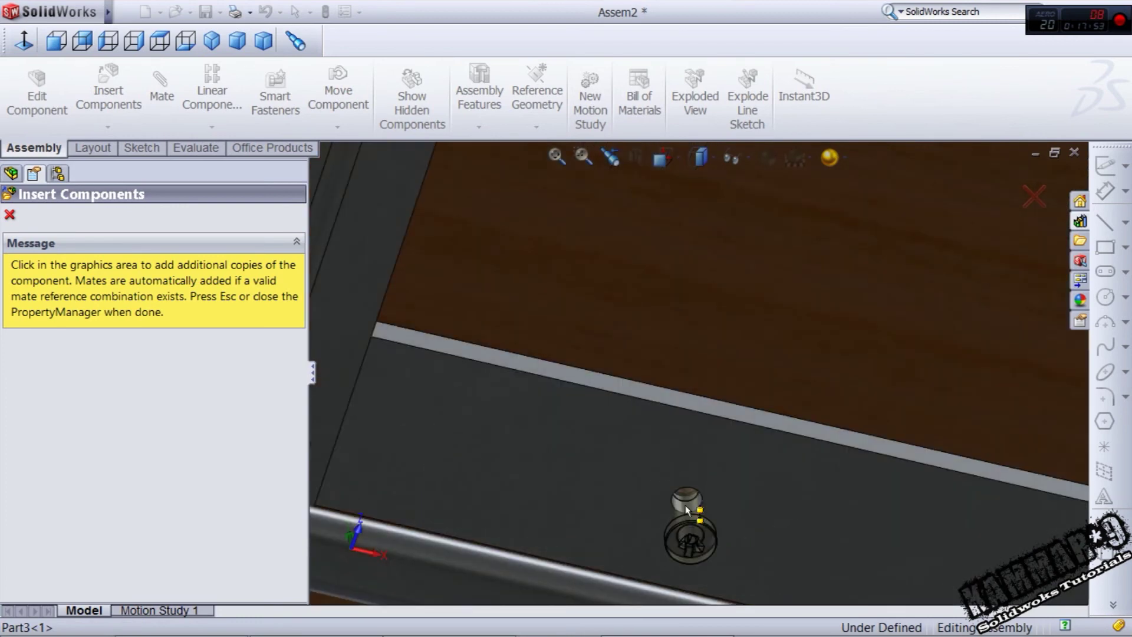
pyautogui.scroll(5, 882, 559)
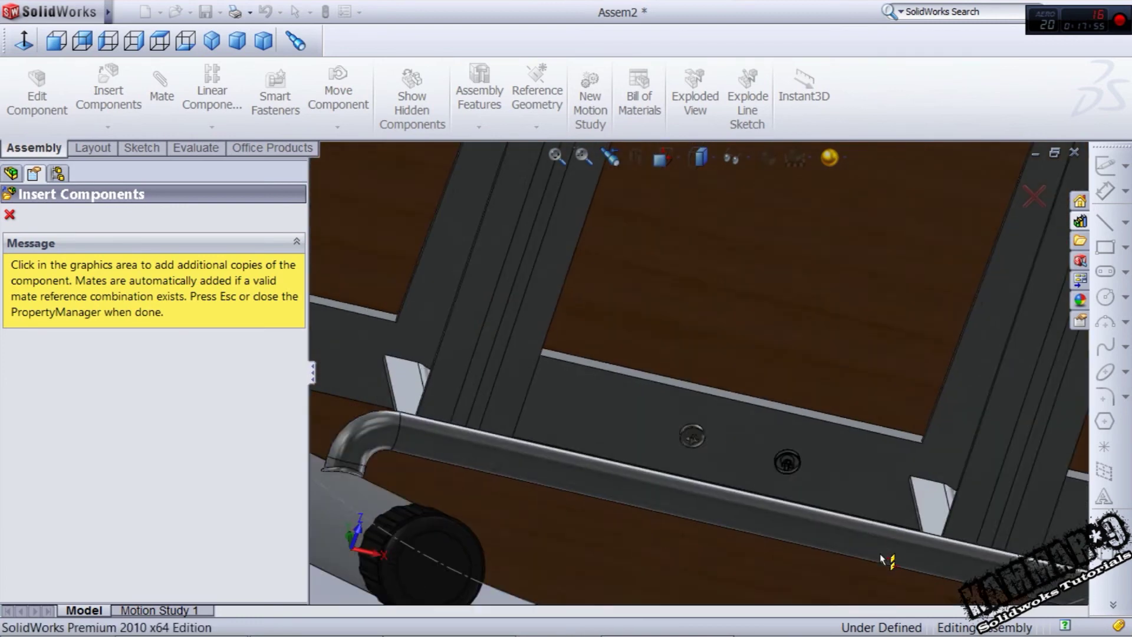
# Place copies of the screw in the cross strip's two outer holes and finish inserting screws
pyautogui.scroll(-5, 944, 531)
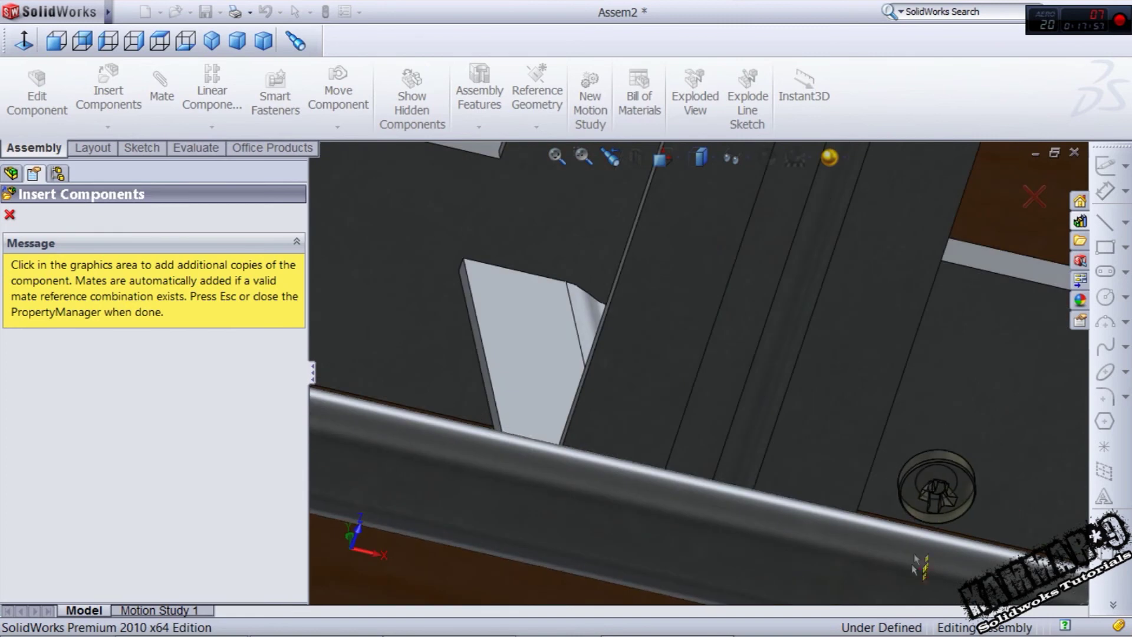
pyautogui.scroll(3, 932, 486)
pyautogui.scroll(-8, 873, 448)
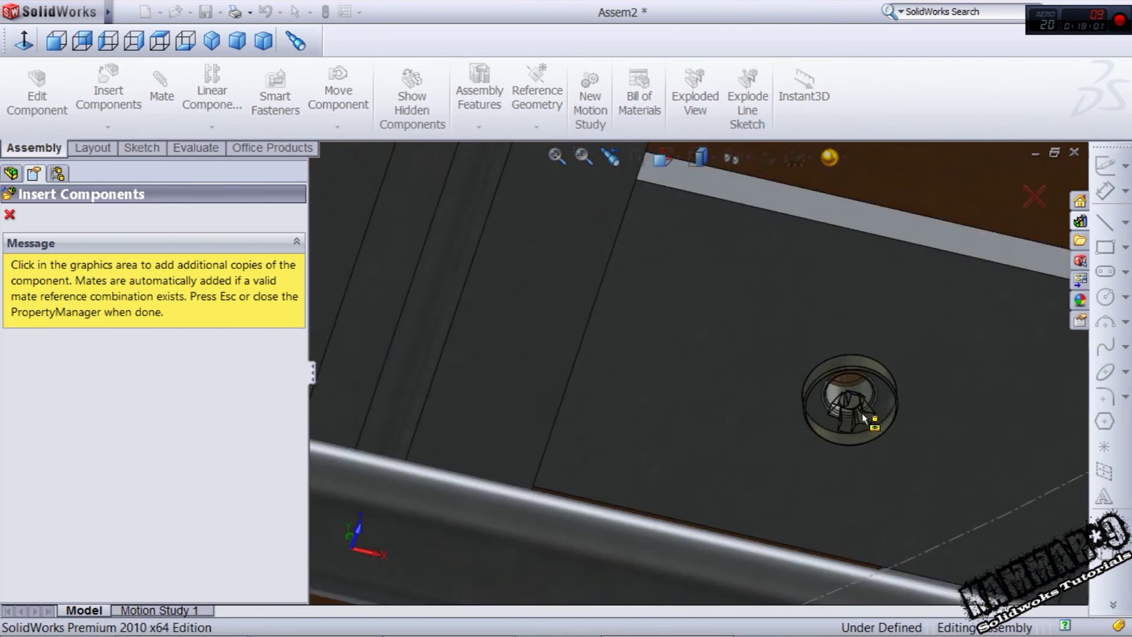
pyautogui.scroll(6, 501, 342)
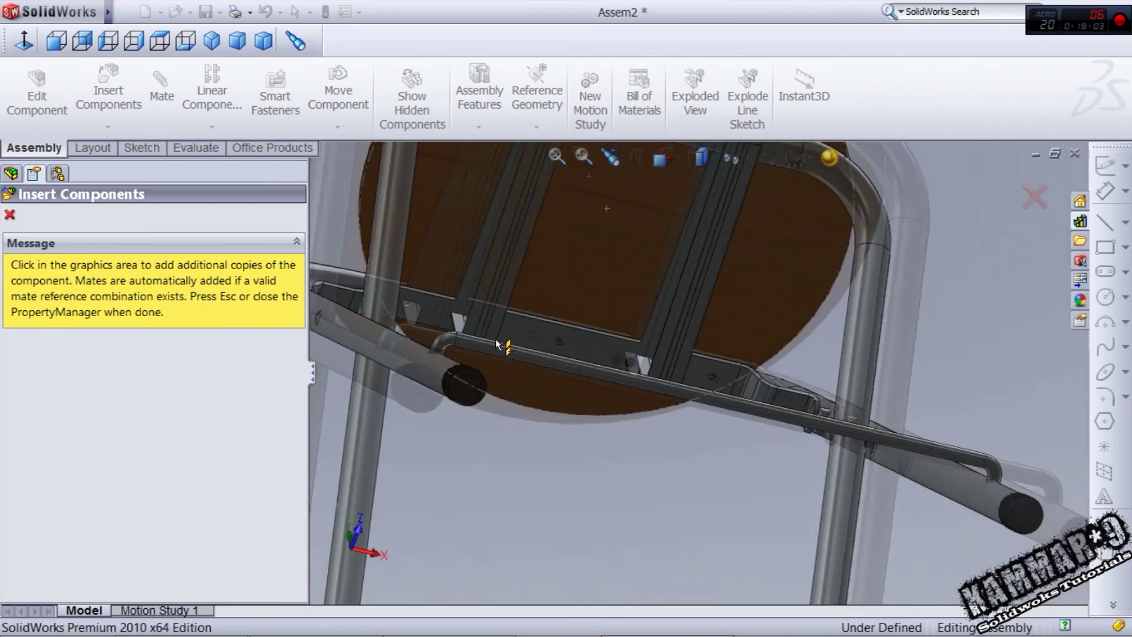
pyautogui.scroll(-8, 481, 331)
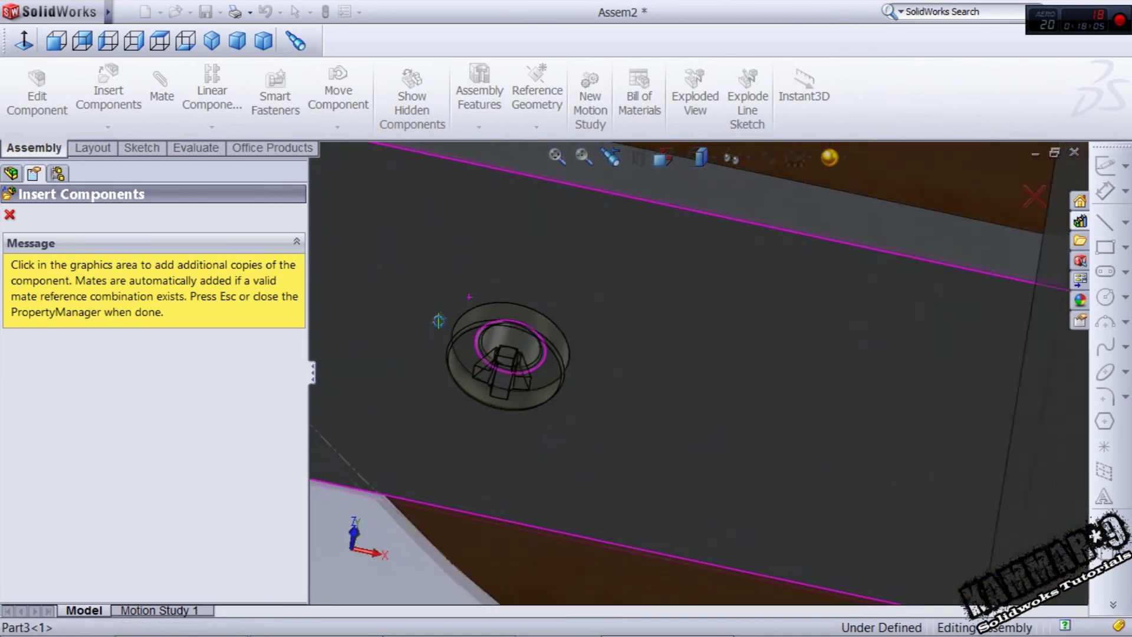
pyautogui.click(544, 375)
pyautogui.scroll(5, 613, 442)
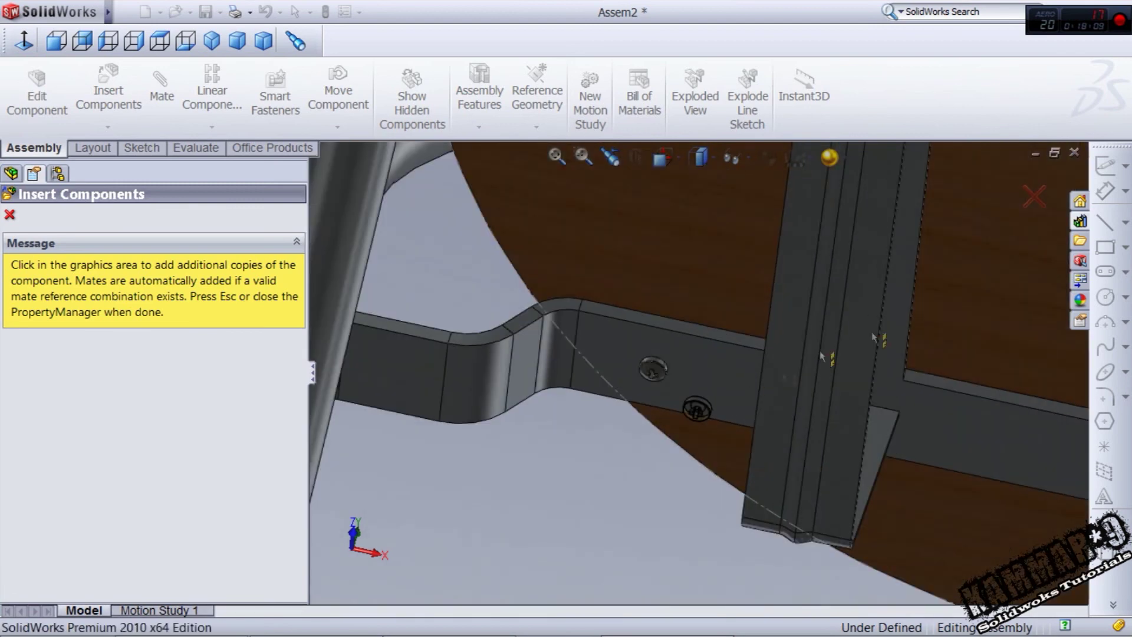
pyautogui.click(1032, 195)
# Examine the assembled chair from several sides, including the seat, the supports beneath it and the leg tubes
pyautogui.scroll(2, 701, 372)
pyautogui.moveTo(619, 283); pyautogui.dragTo(730, 425, button='middle')
pyautogui.scroll(3, 729, 426)
pyautogui.moveTo(685, 257); pyautogui.dragTo(595, 272, button='middle')
pyautogui.scroll(3, 596, 271)
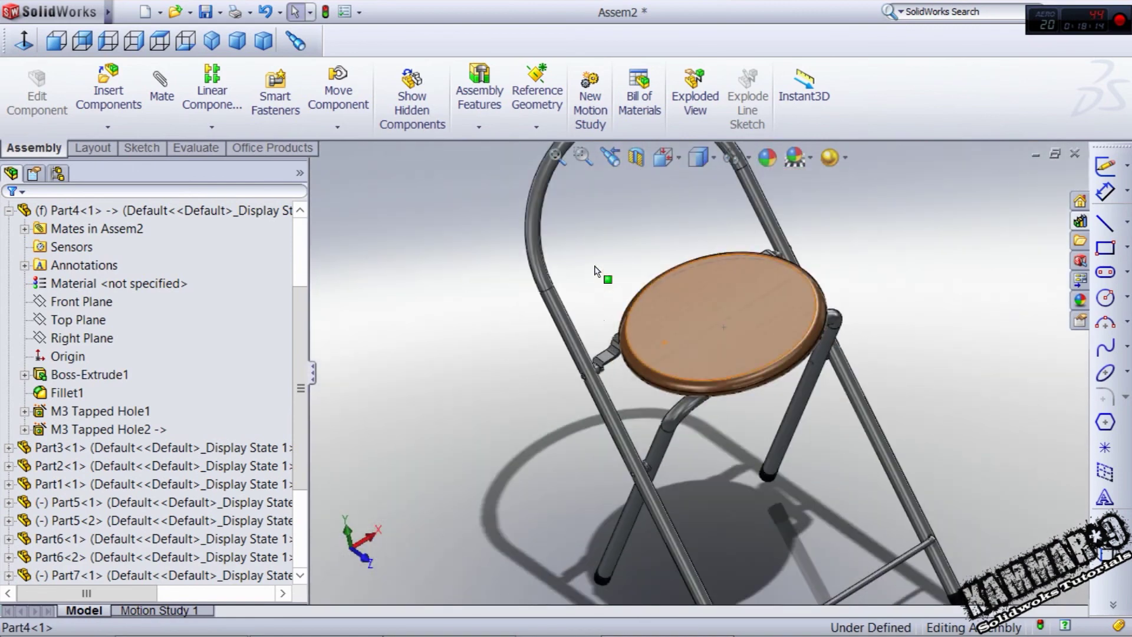
pyautogui.click(672, 437)
pyautogui.moveTo(673, 436); pyautogui.dragTo(819, 297, button='middle')
pyautogui.moveTo(742, 387); pyautogui.dragTo(748, 338, button='middle')
pyautogui.scroll(-3, 766, 277)
pyautogui.moveTo(765, 274); pyautogui.dragTo(631, 313, button='middle')
pyautogui.scroll(1, 632, 316)
pyautogui.scroll(-3, 824, 307)
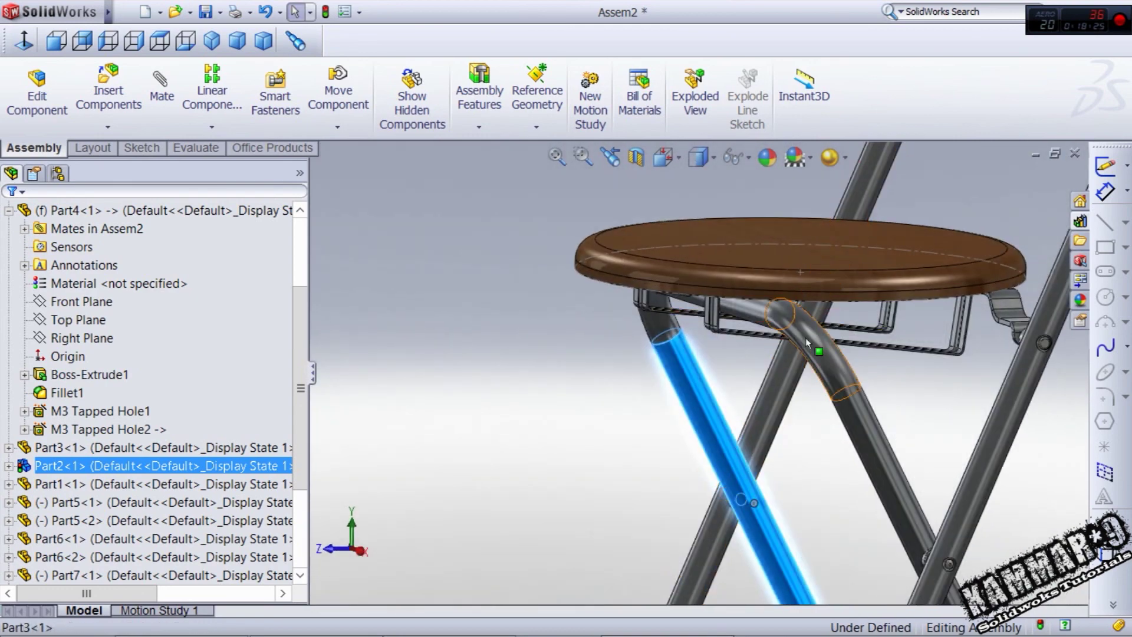
pyautogui.click(808, 338)
pyautogui.moveTo(715, 323); pyautogui.dragTo(674, 406, button='middle')
pyautogui.scroll(1, 674, 406)
pyautogui.scroll(1, 673, 405)
pyautogui.moveTo(721, 398); pyautogui.dragTo(683, 378)
pyautogui.moveTo(672, 361); pyautogui.dragTo(686, 402, button='middle')
pyautogui.scroll(3, 686, 402)
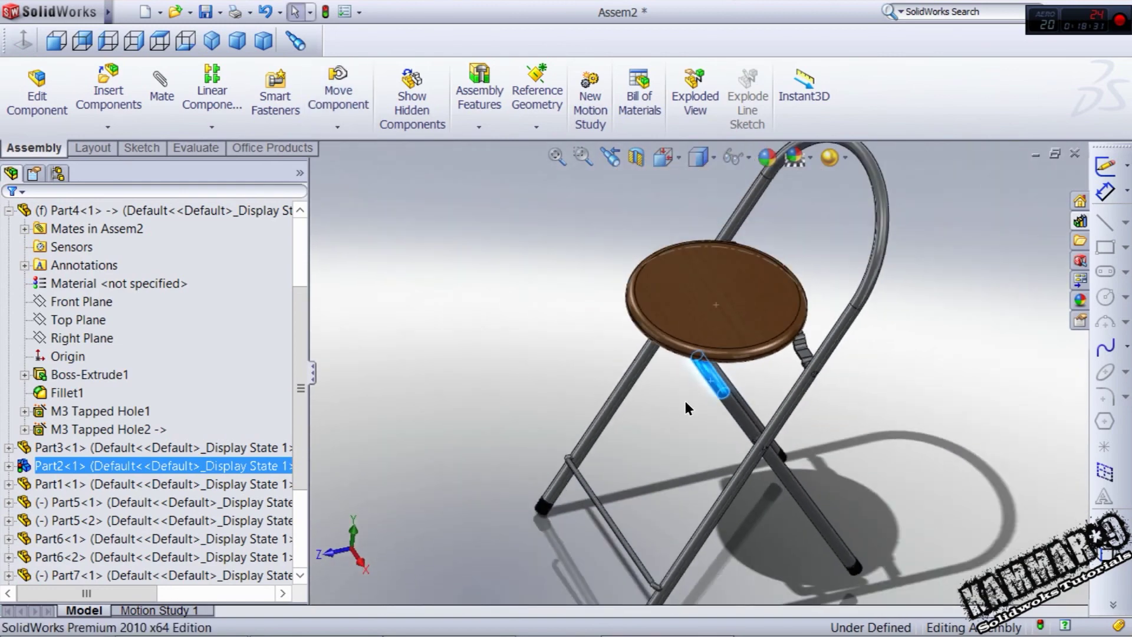
pyautogui.scroll(-4, 701, 341)
pyautogui.moveTo(701, 340); pyautogui.dragTo(680, 315, button='middle')
pyautogui.scroll(2, 693, 363)
pyautogui.scroll(3, 692, 363)
pyautogui.scroll(1, 669, 366)
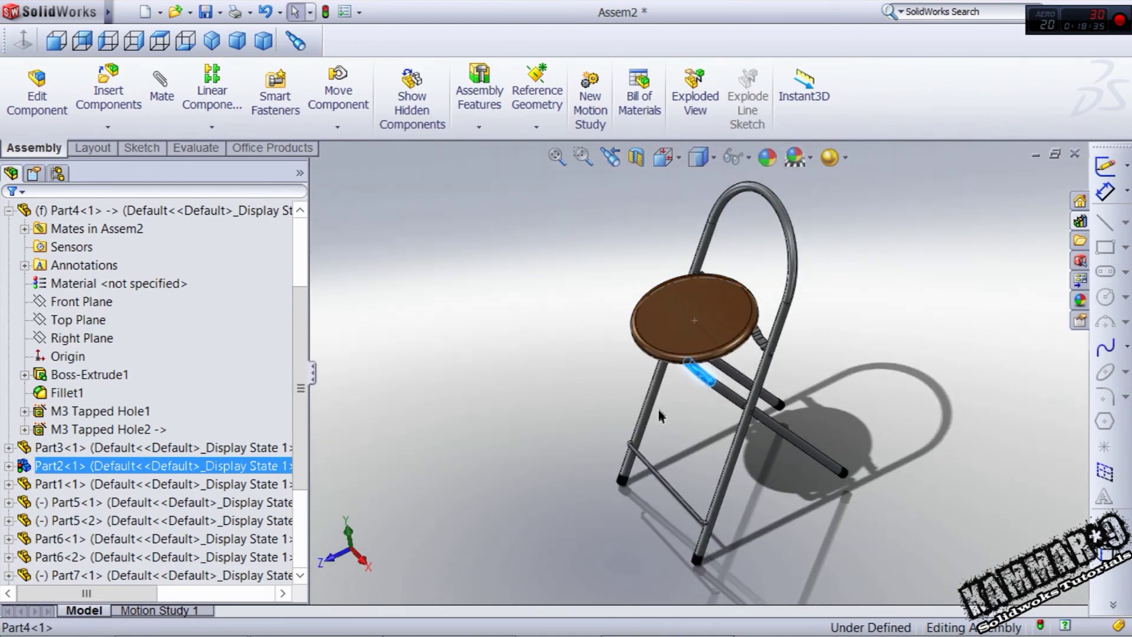
pyautogui.scroll(-3, 658, 409)
pyautogui.moveTo(658, 409); pyautogui.dragTo(733, 336, button='middle')
pyautogui.scroll(3, 637, 350)
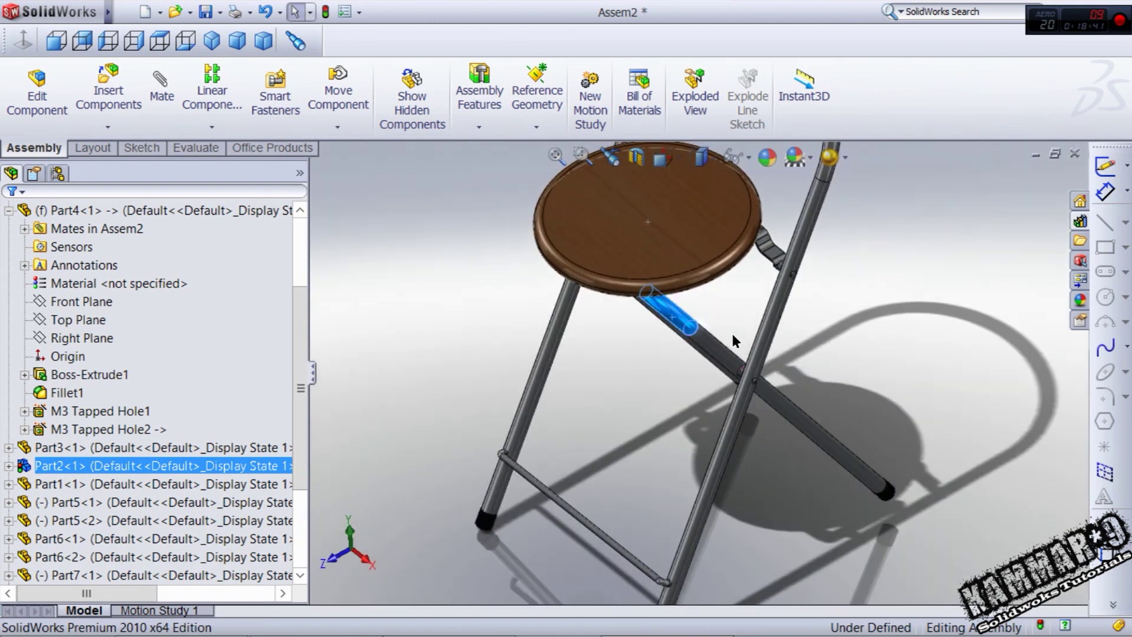